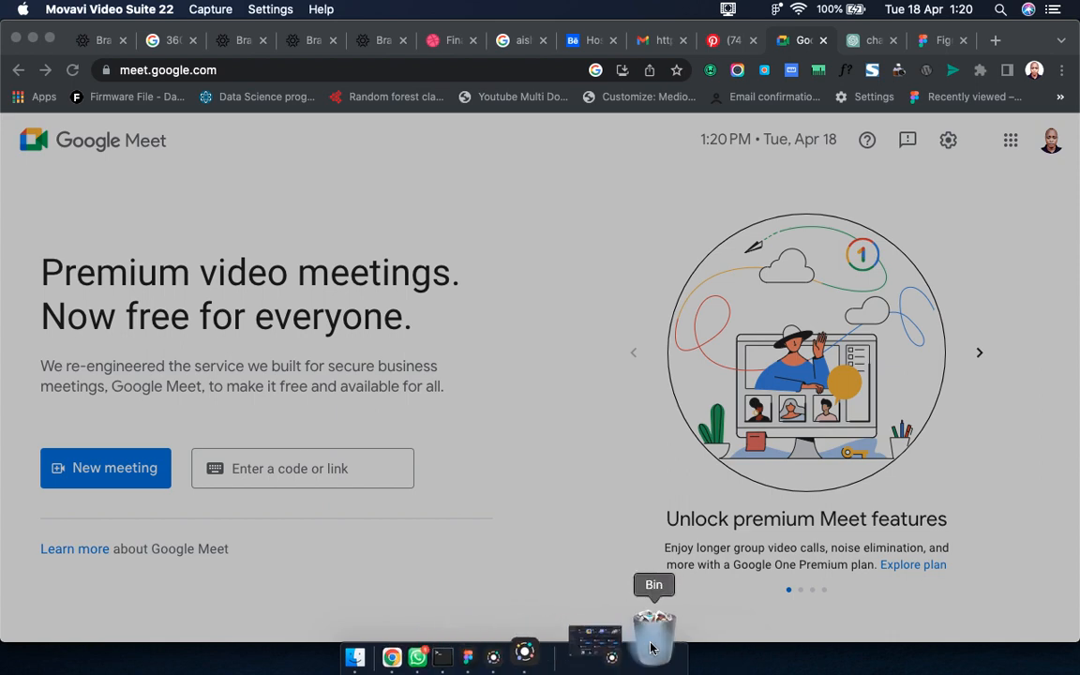
# Switch to Figma and pan the canvas to frame the profile and edit-profile mockups.
pyautogui.click(533, 638)
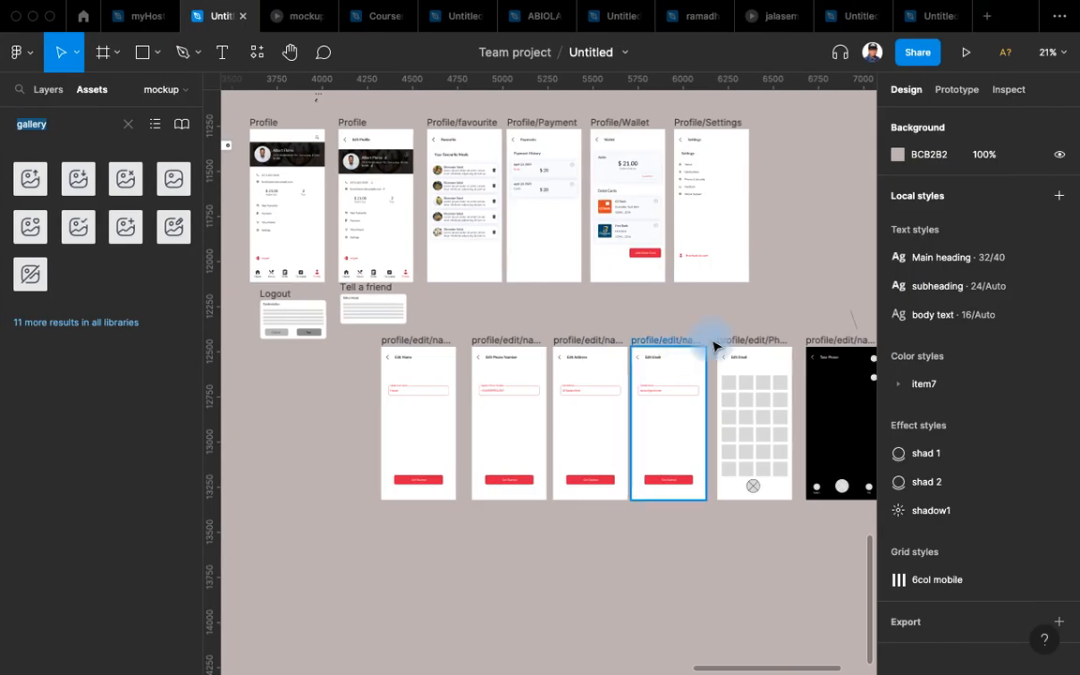
pyautogui.moveTo(795, 316); pyautogui.dragTo(692, 294)
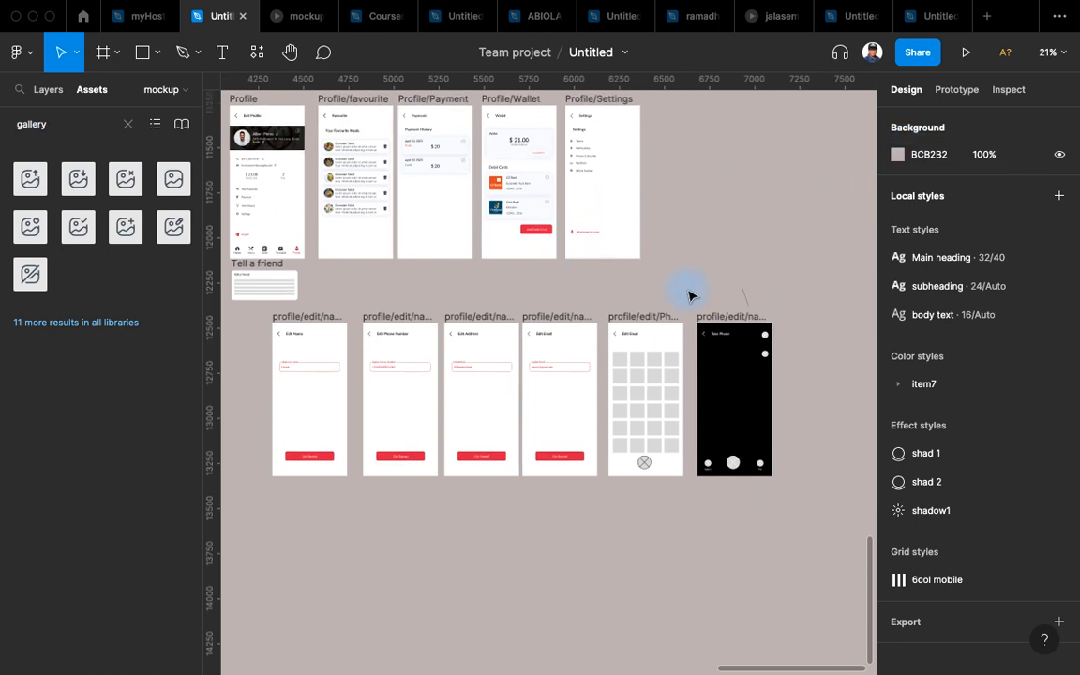
# Show the file's version history, expand both autosave groups, and preview the 12:57 PM version.
pyautogui.click(624, 52)
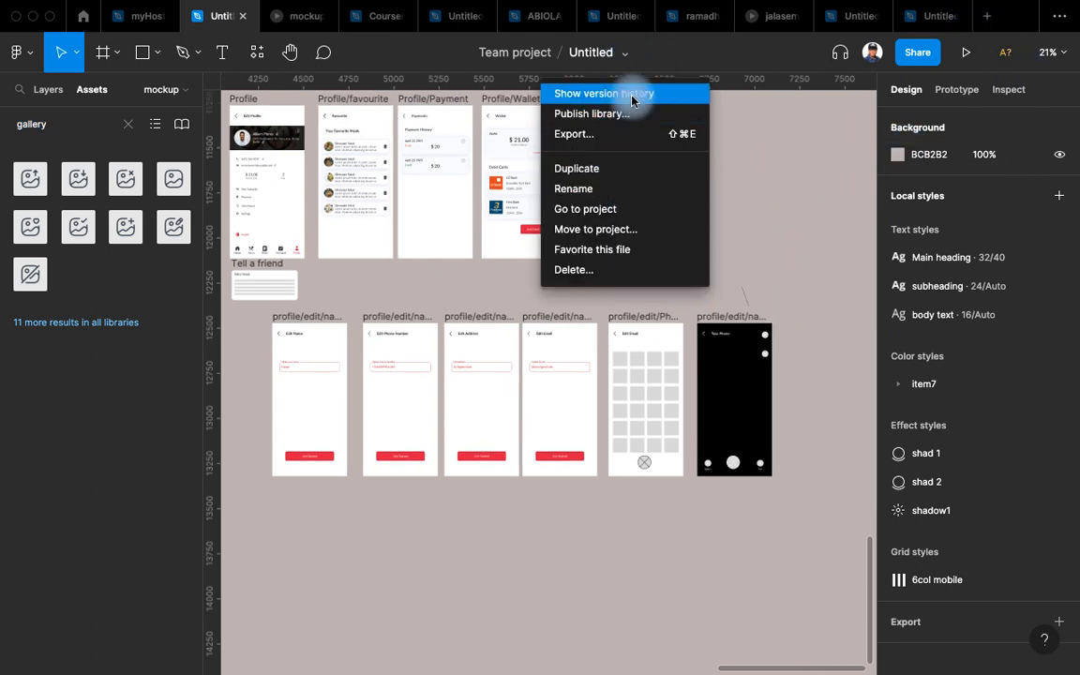
pyautogui.click(634, 101)
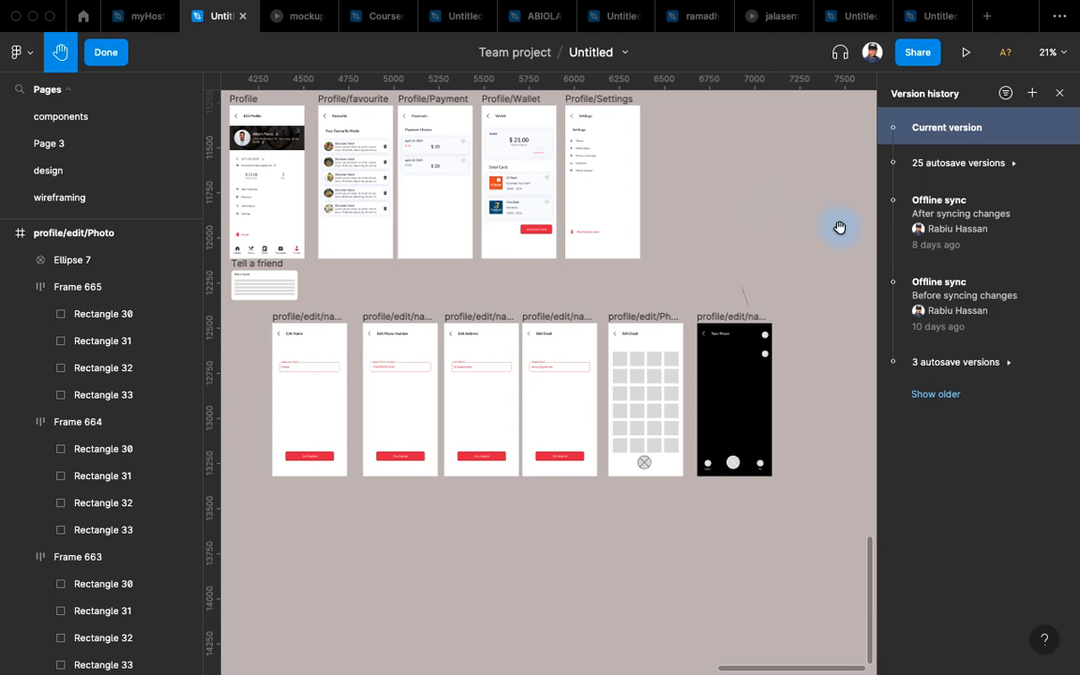
pyautogui.click(1009, 362)
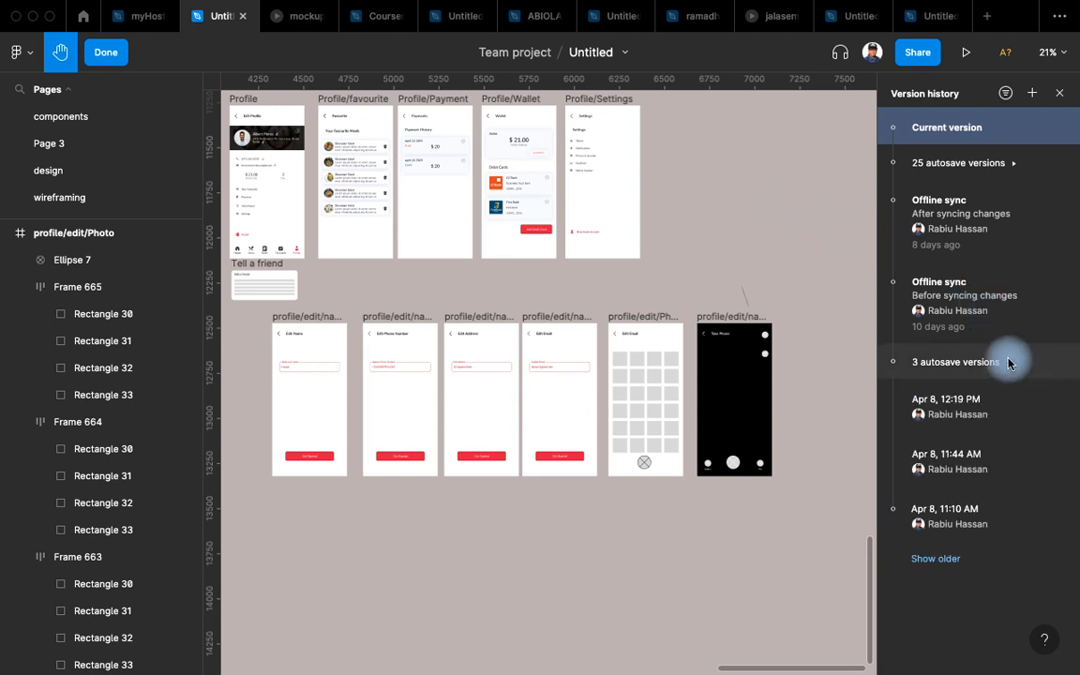
pyautogui.click(1020, 166)
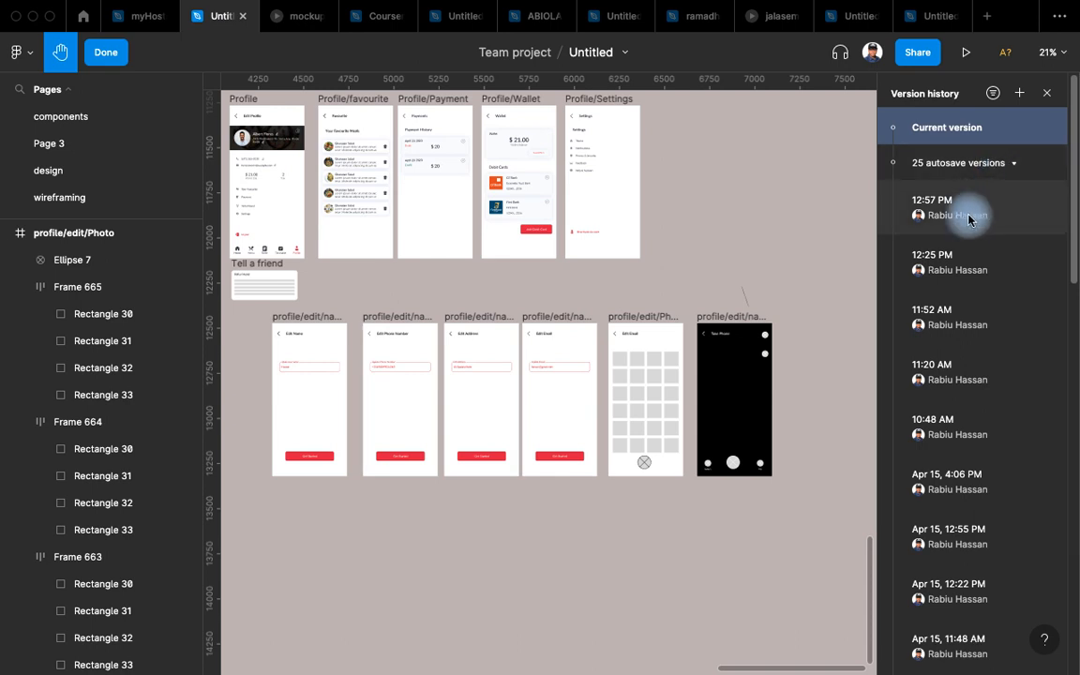
pyautogui.moveTo(893, 6)
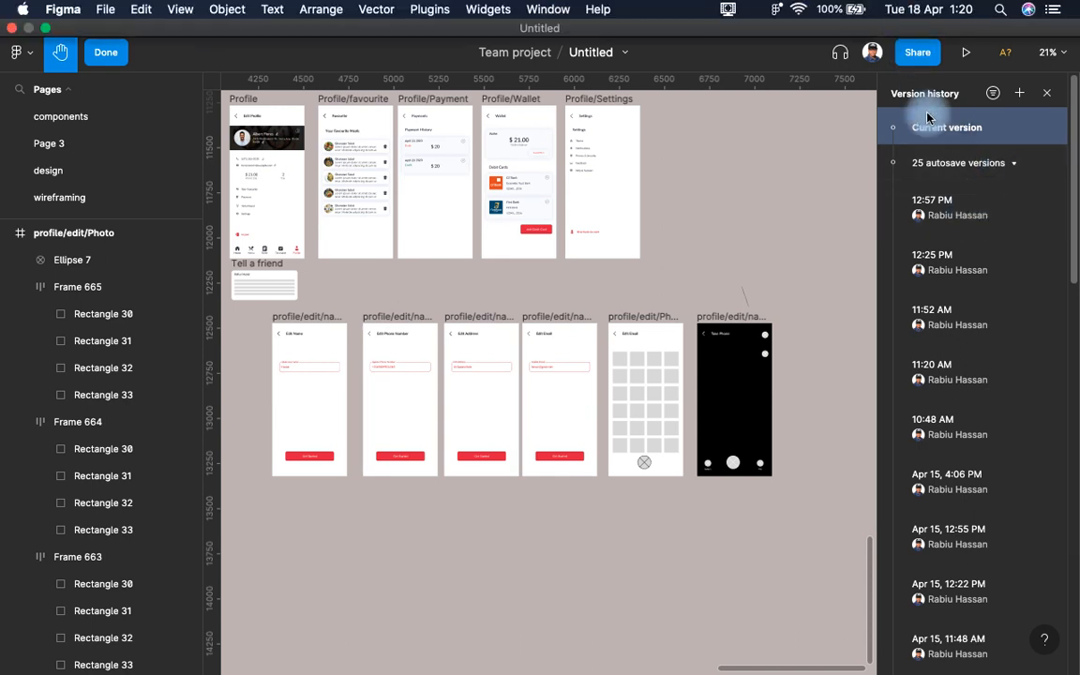
pyautogui.click(959, 220)
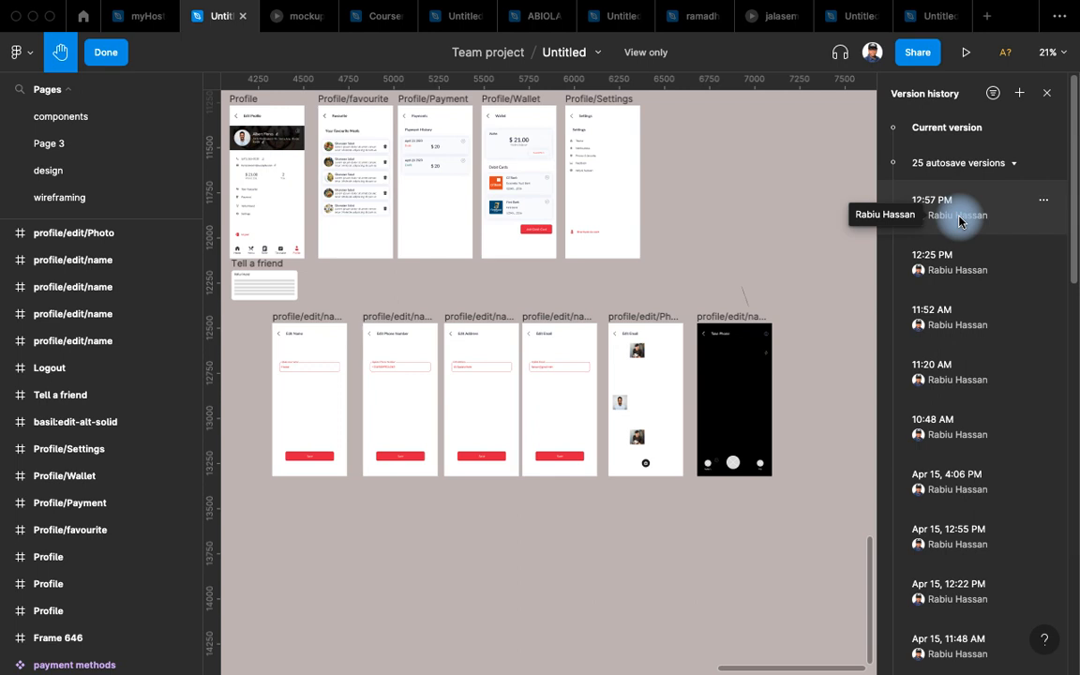
# Preview the 12:57 PM and 11:52 AM autosaves, ending on the 12:25 PM version.
pyautogui.click(958, 221)
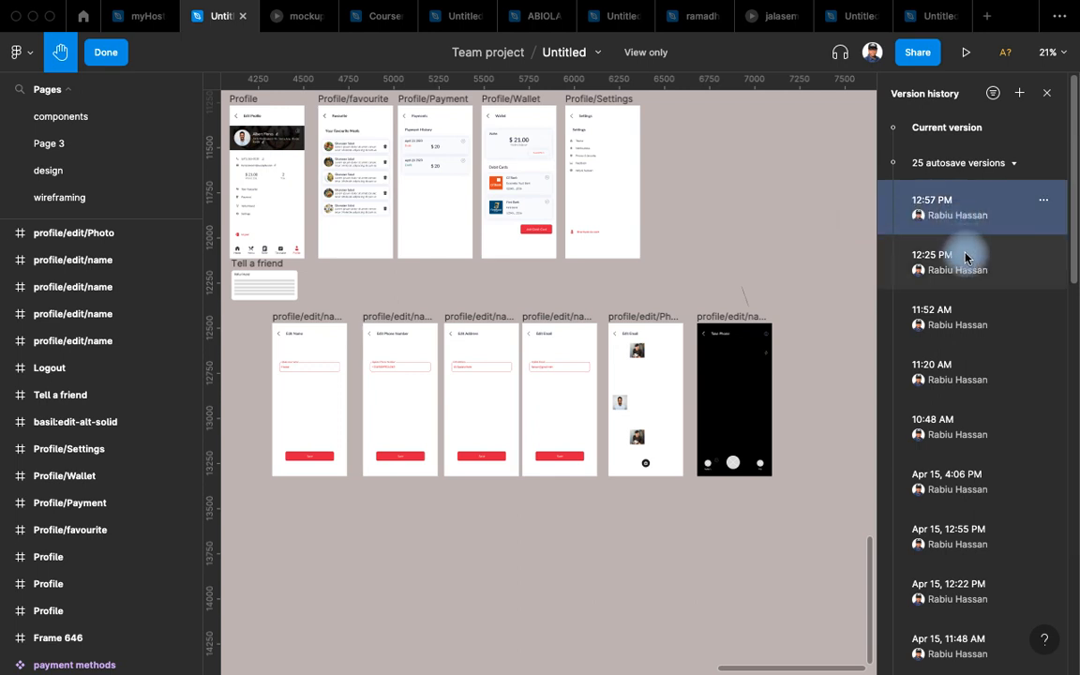
pyautogui.click(948, 316)
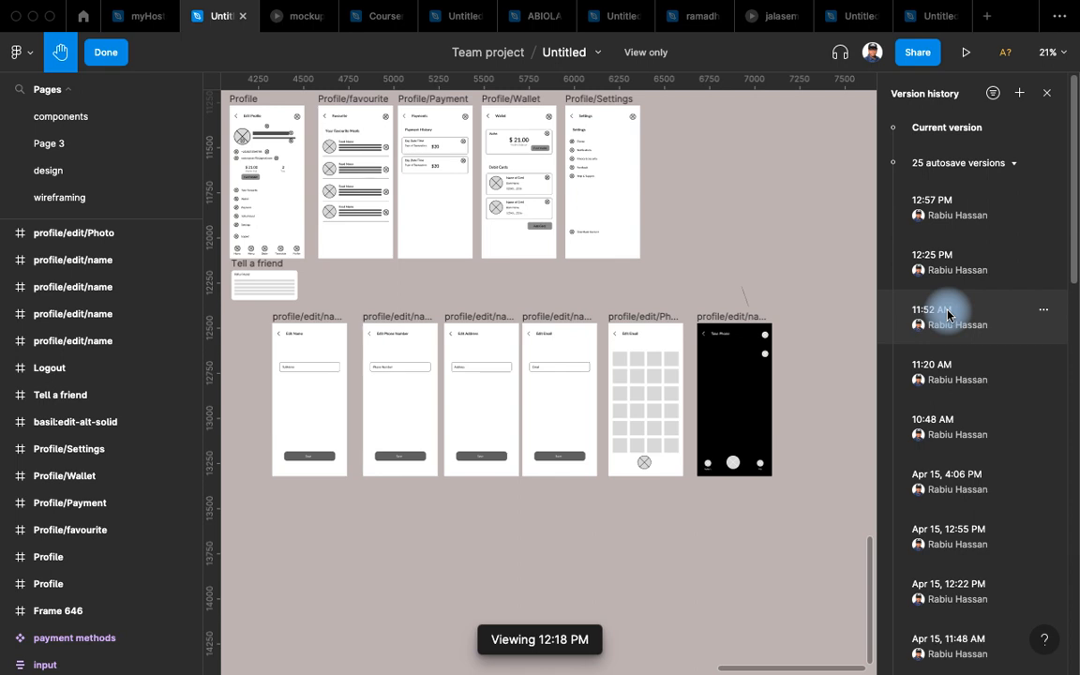
pyautogui.click(947, 316)
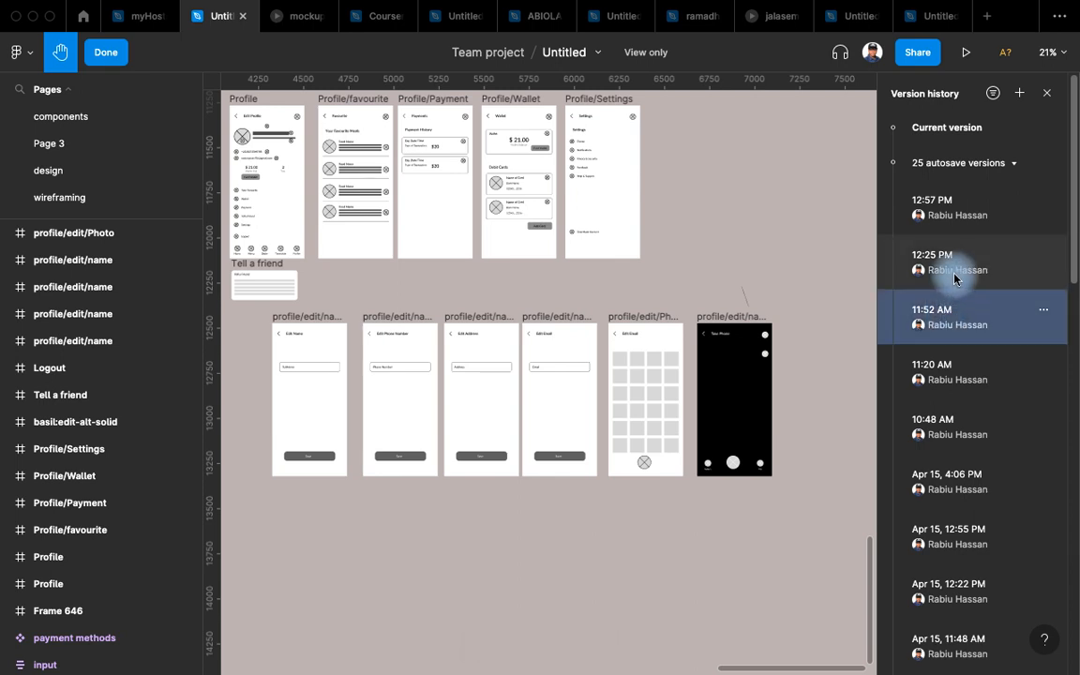
pyautogui.click(955, 272)
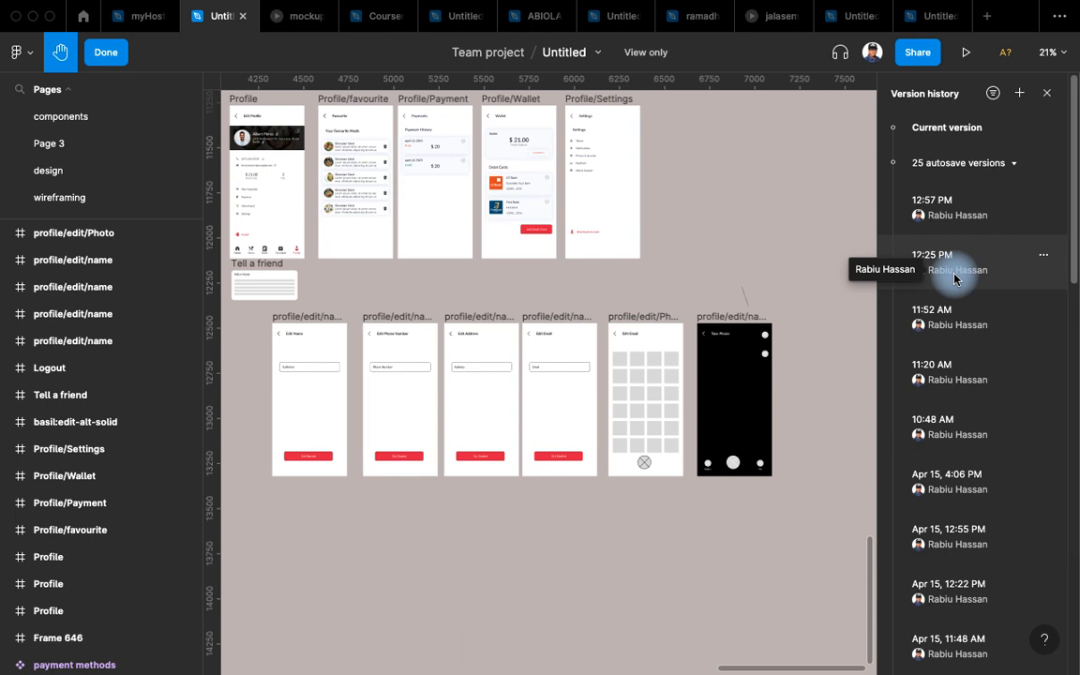
pyautogui.click(956, 272)
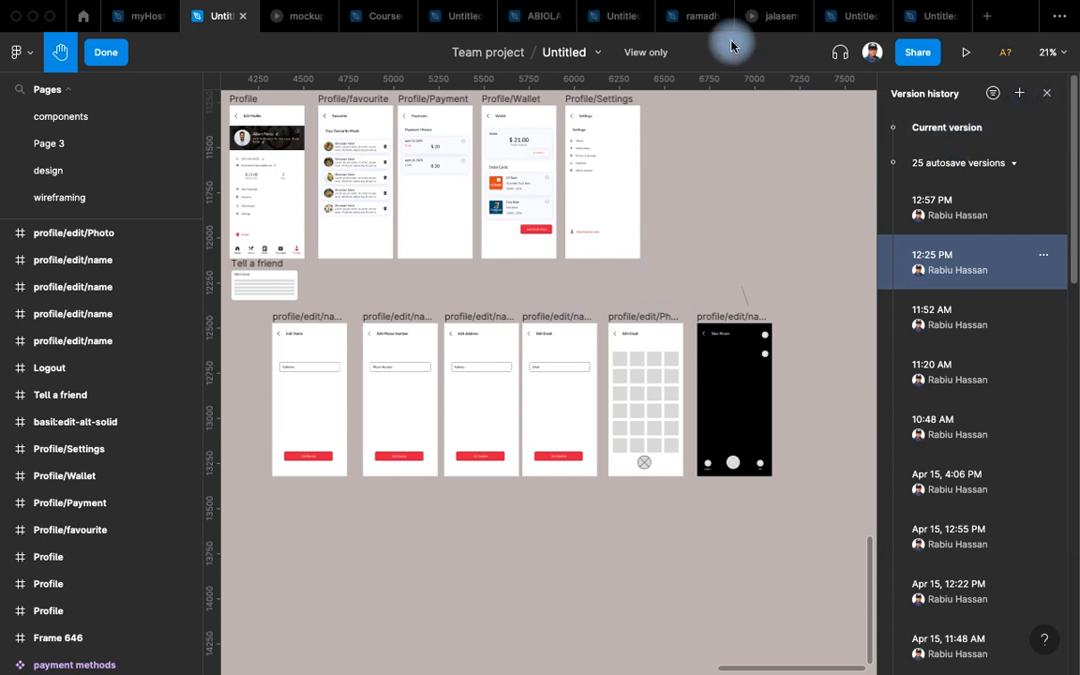
# Choose Restore this version from the 12:25 PM entry's options in Version history.
pyautogui.click(595, 58)
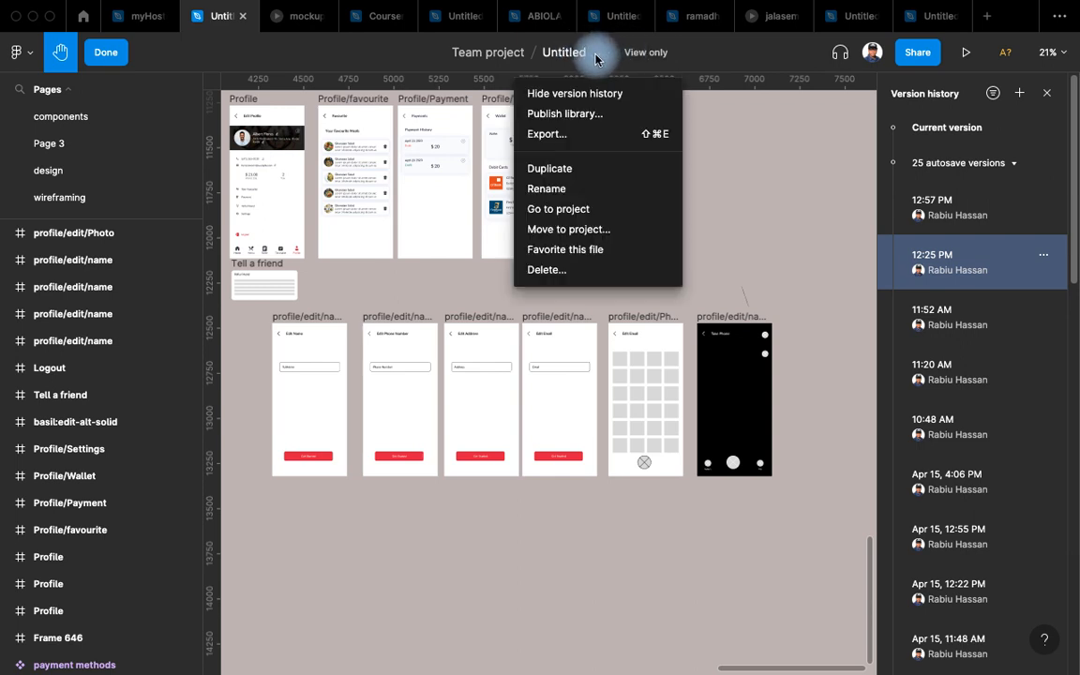
pyautogui.click(749, 128)
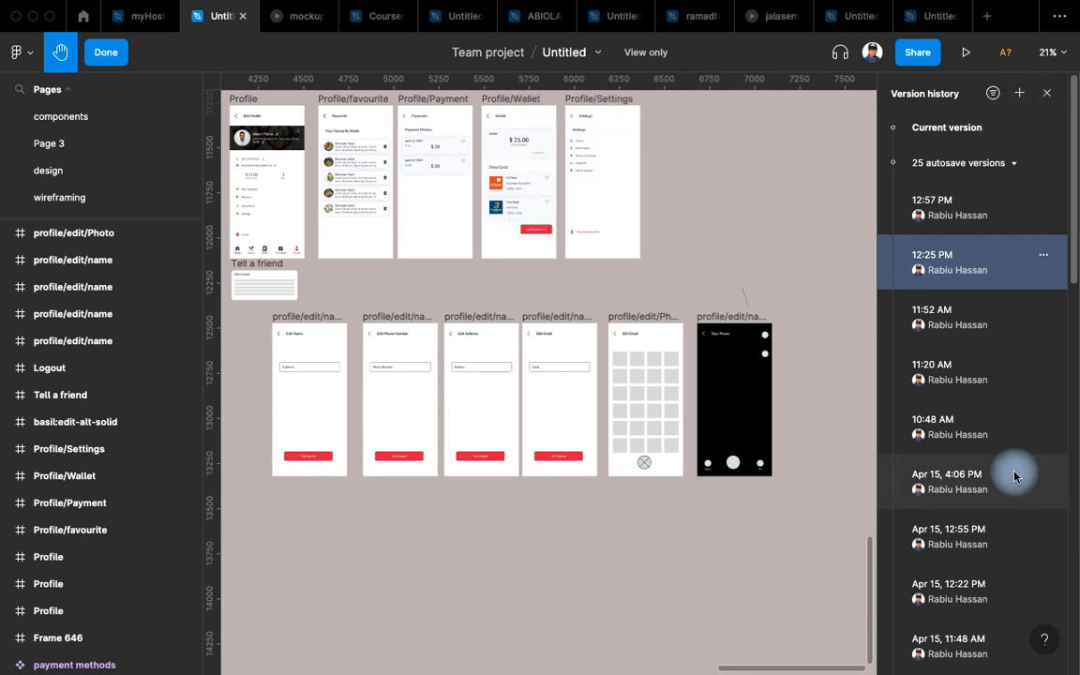
pyautogui.scroll(-3, 1012, 422)
pyautogui.scroll(3, 1018, 347)
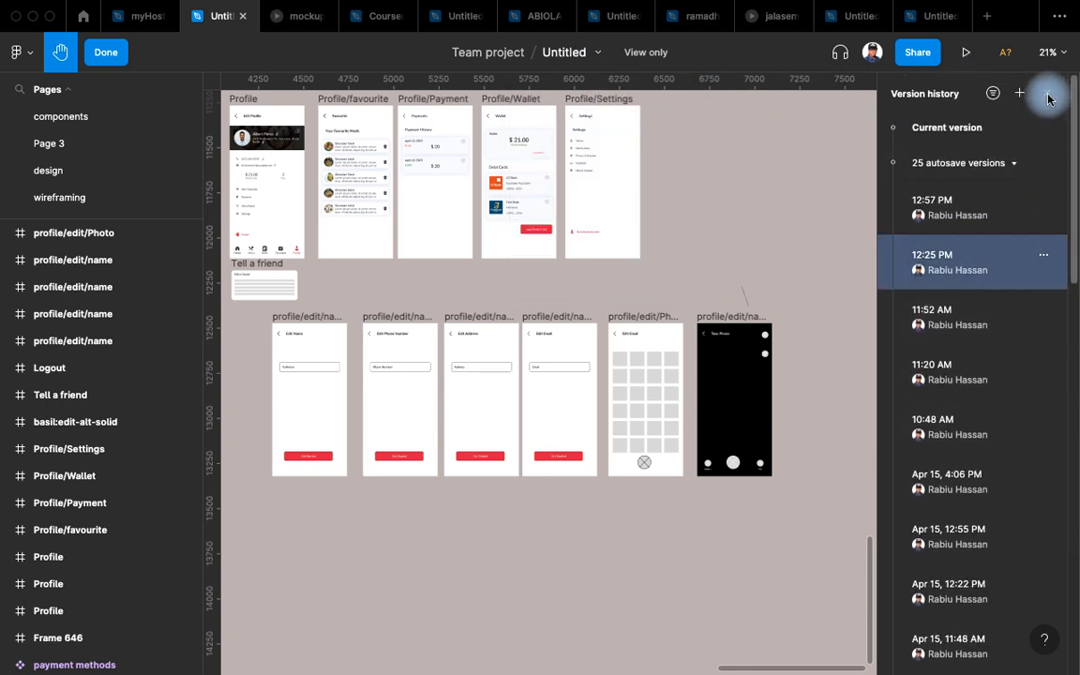
pyautogui.click(1044, 255)
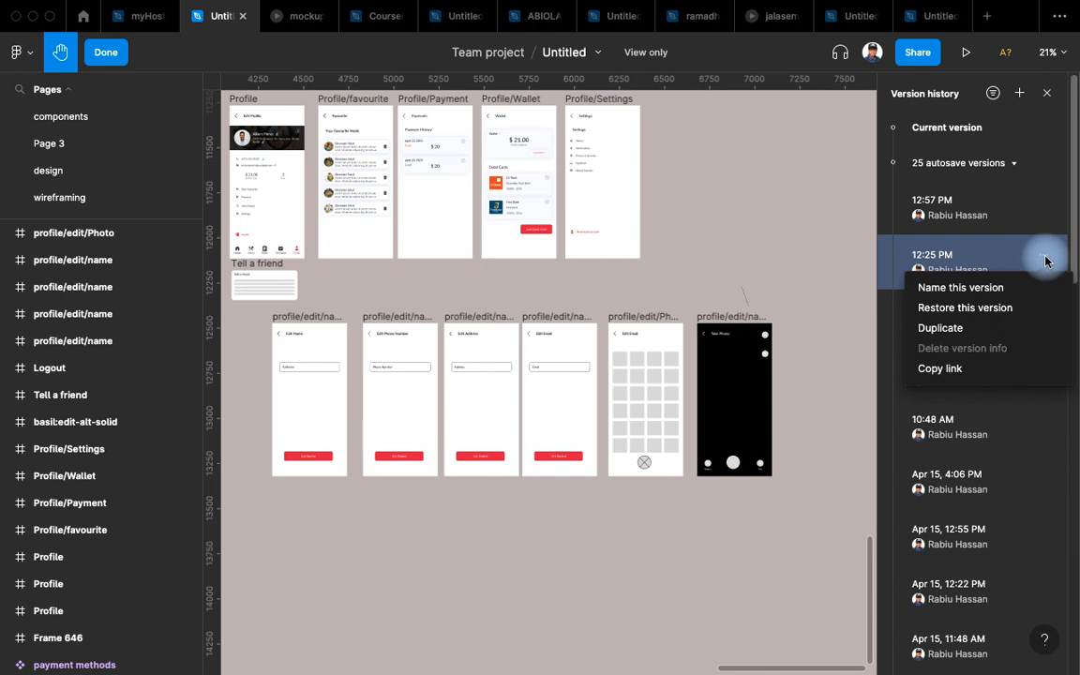
pyautogui.click(967, 319)
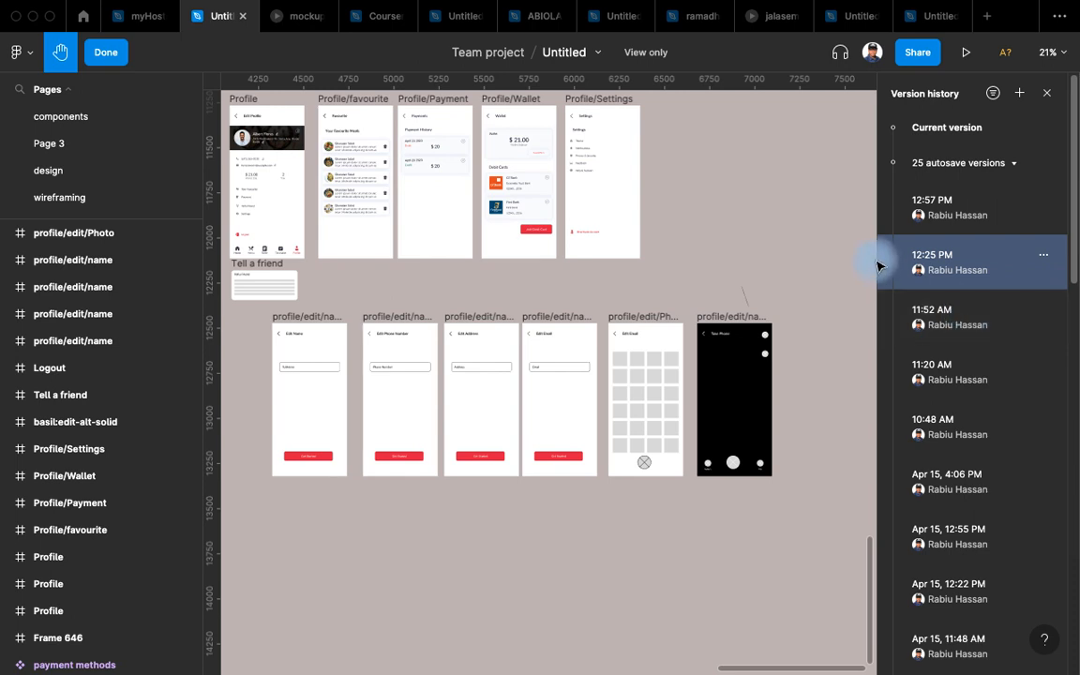
pyautogui.click(1044, 258)
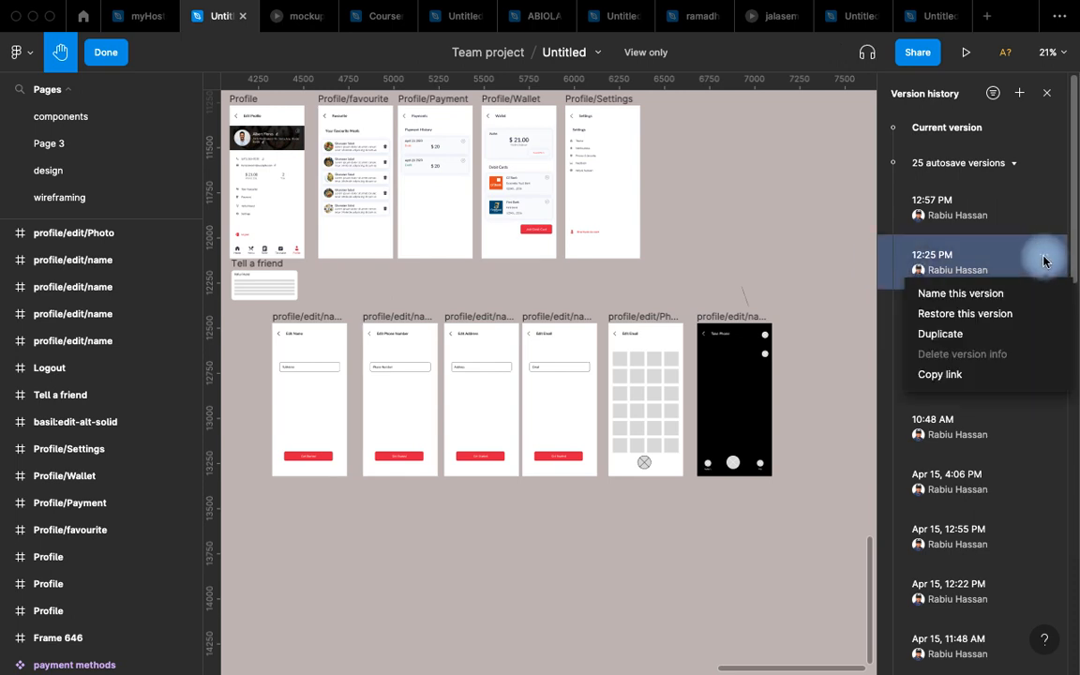
pyautogui.click(969, 302)
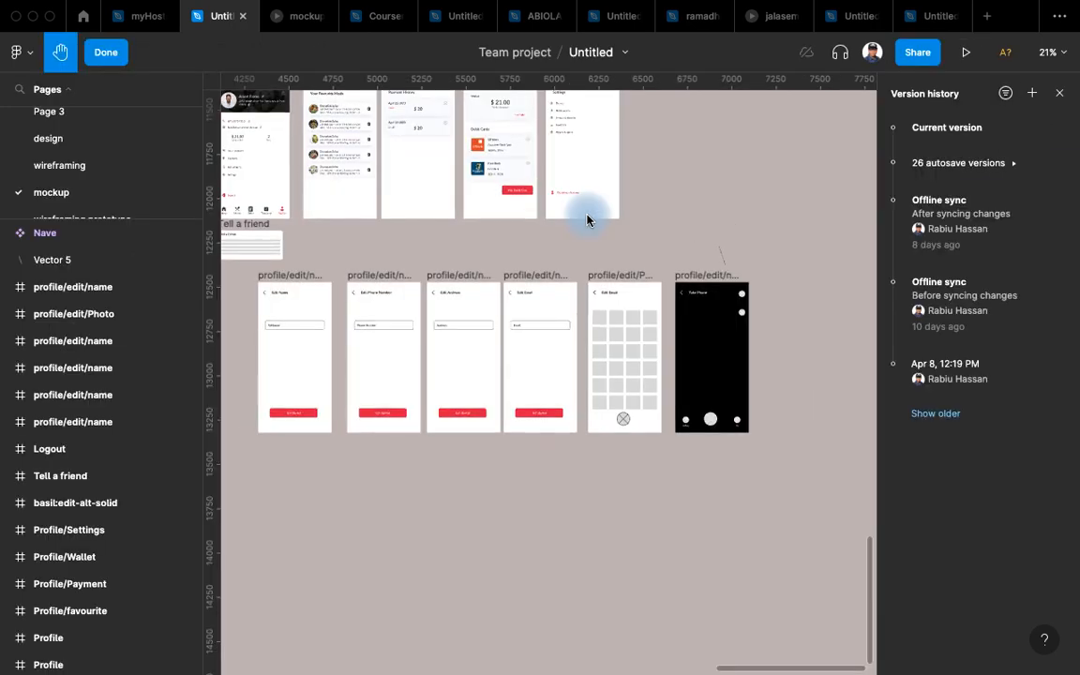
# Zoom into the Profile/Settings screen and select its stacked settings list, Frame 652.
pyautogui.scroll(5, 586, 218)
pyautogui.moveTo(702, 228); pyautogui.dragTo(607, 345)
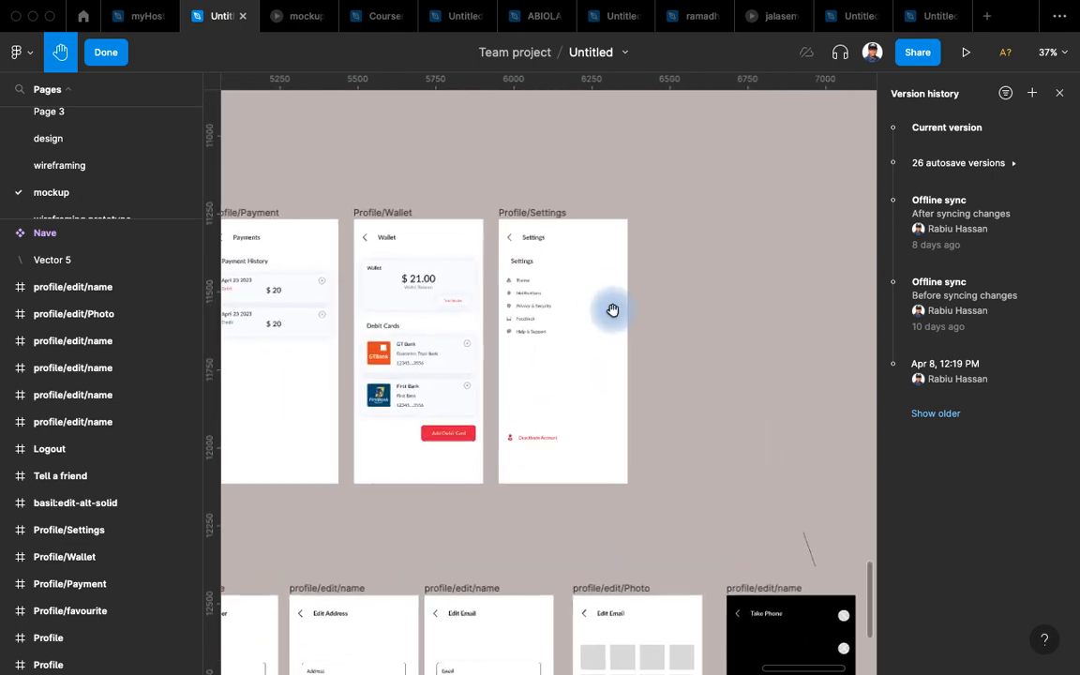
pyautogui.scroll(8, 614, 294)
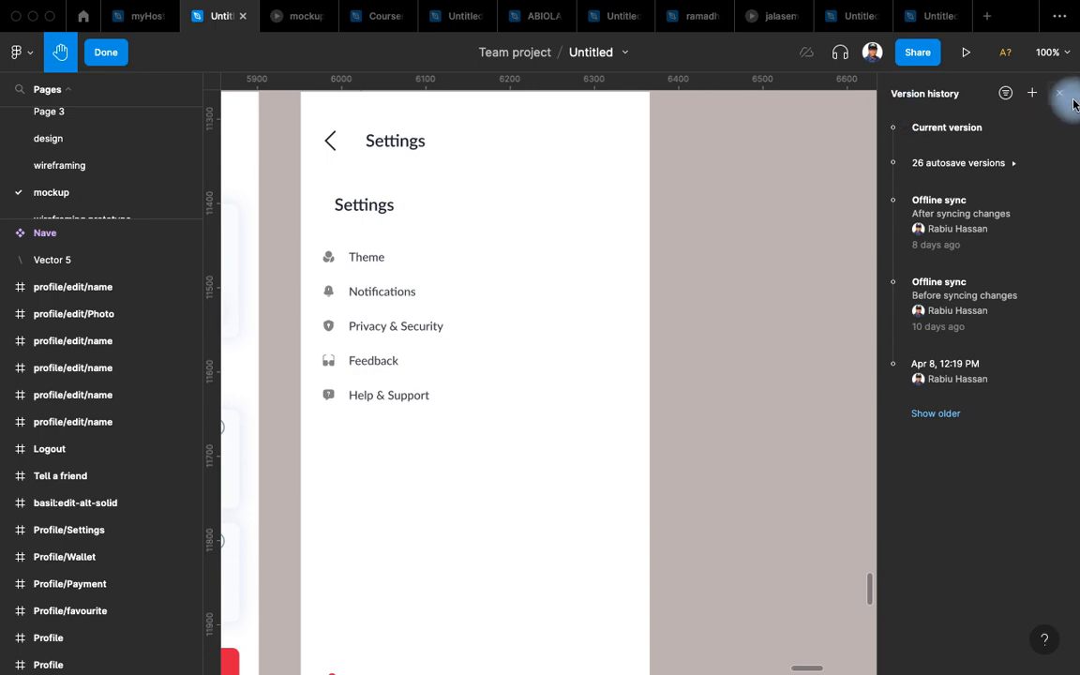
pyautogui.scroll(-1, 647, 267)
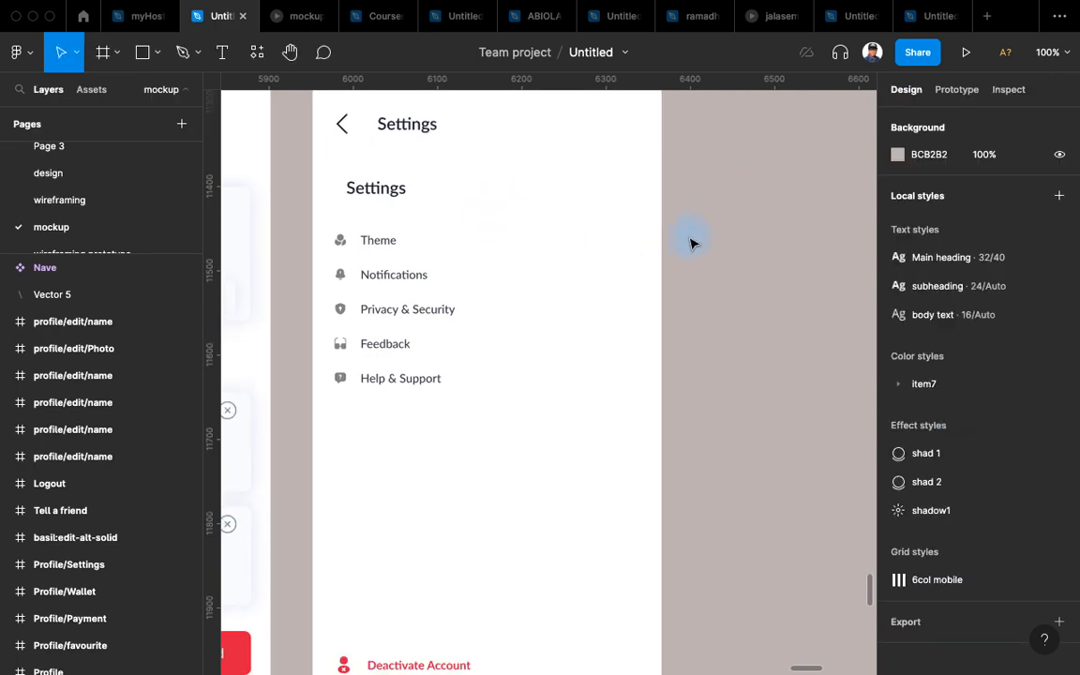
pyautogui.scroll(-8, 695, 239)
pyautogui.scroll(-4, 657, 281)
pyautogui.scroll(3, 610, 178)
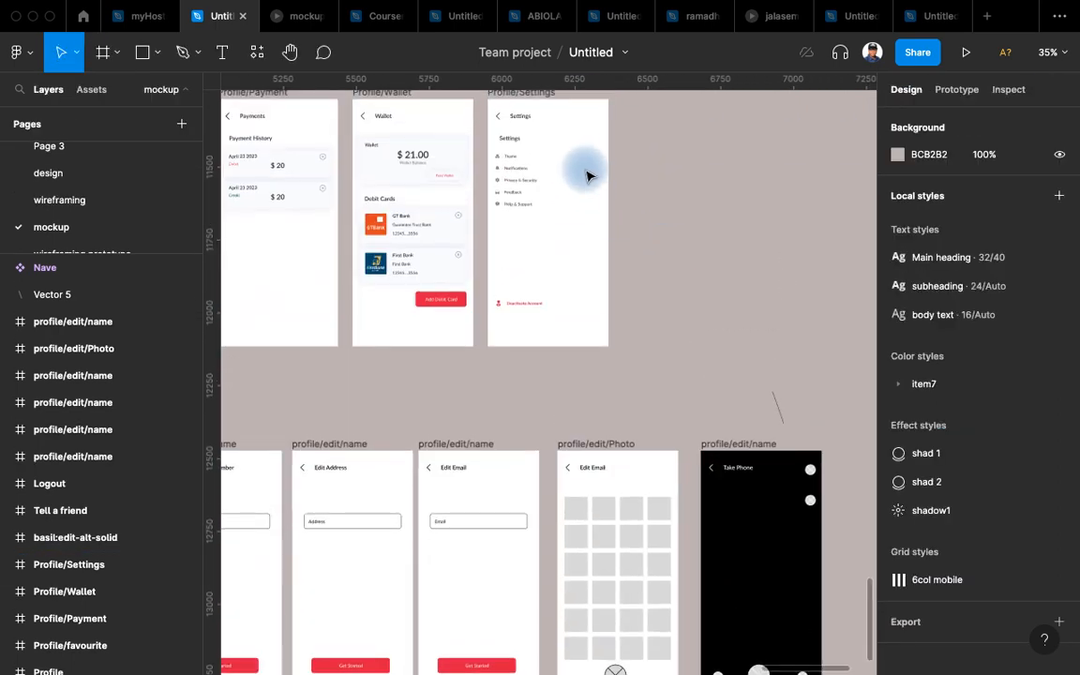
pyautogui.scroll(5, 562, 176)
pyautogui.scroll(2, 534, 281)
pyautogui.scroll(4, 487, 319)
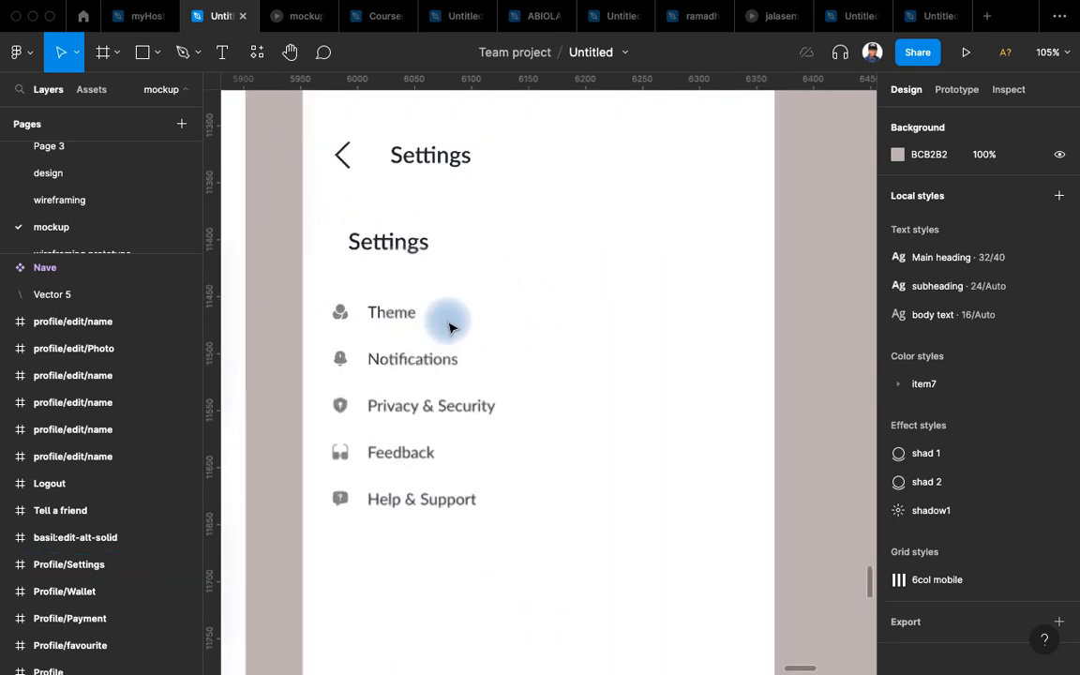
pyautogui.click(392, 385)
# Move over to the Edit Name screen and select the FullName input field group.
pyautogui.scroll(-5, 1053, 370)
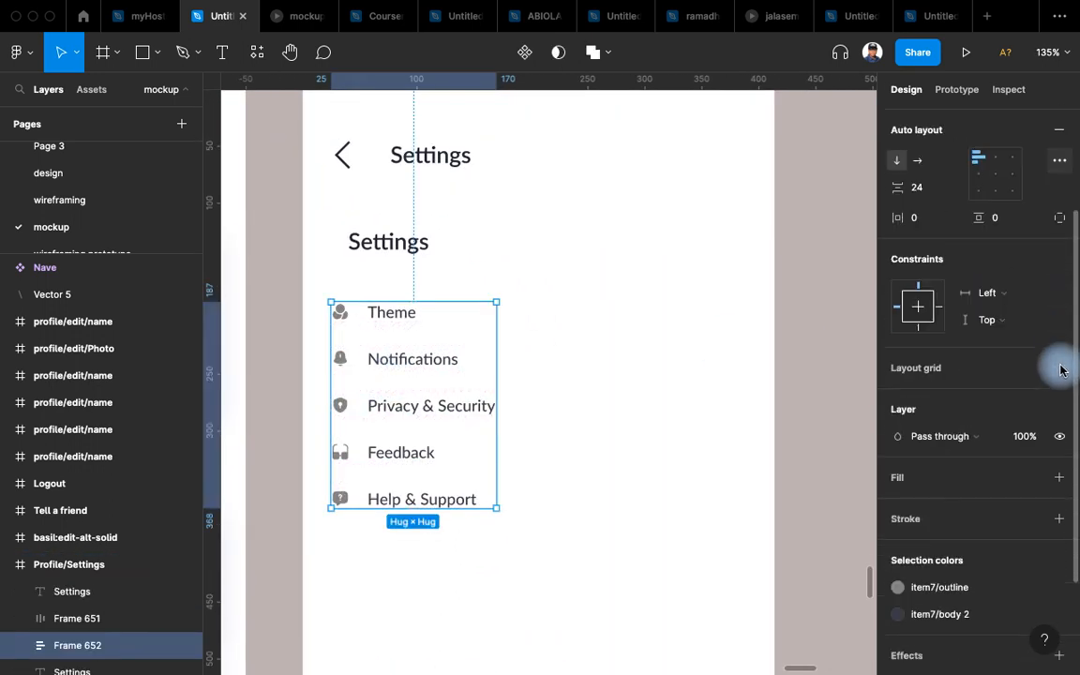
pyautogui.scroll(1, 790, 291)
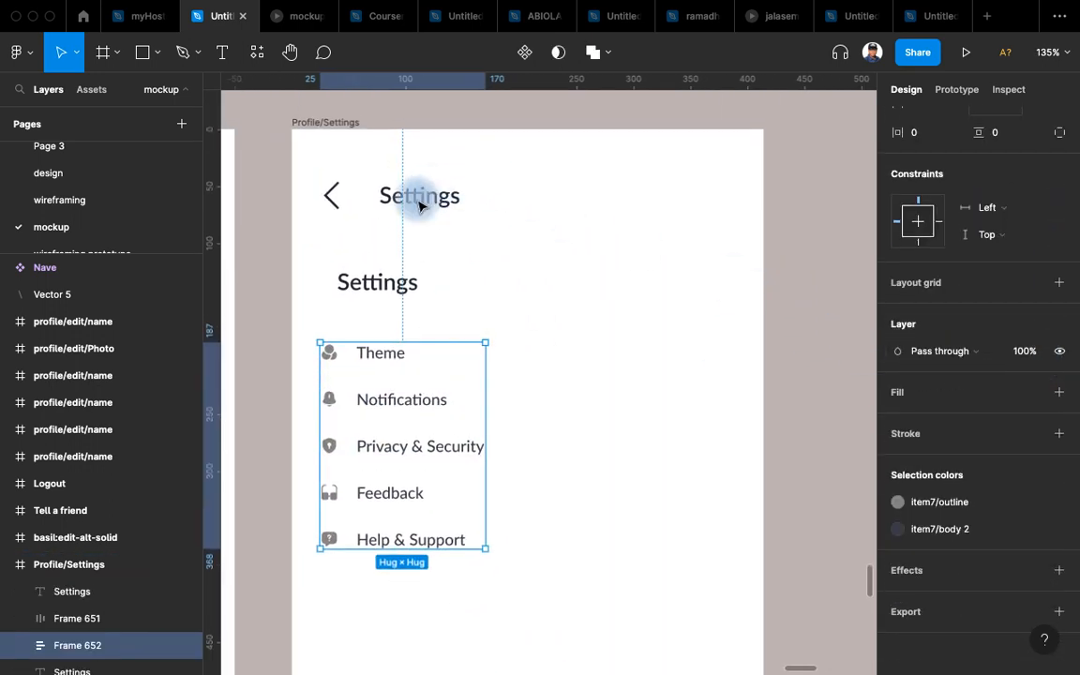
pyautogui.scroll(-2, 672, 347)
pyautogui.scroll(-5, 672, 348)
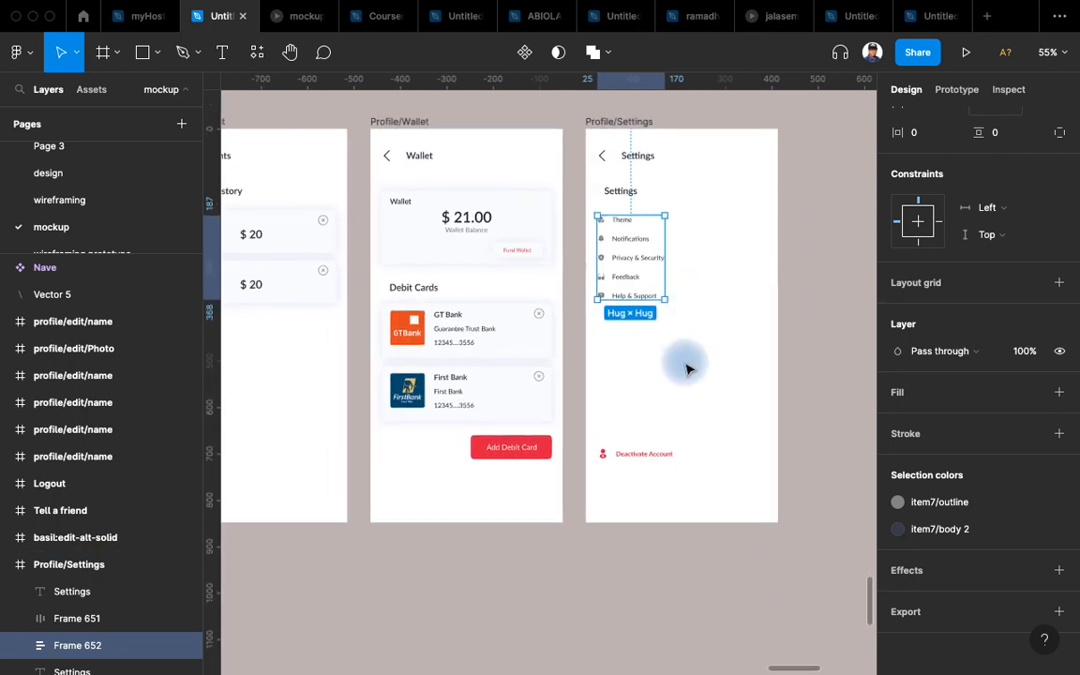
pyautogui.scroll(-3, 682, 388)
pyautogui.scroll(-3, 633, 460)
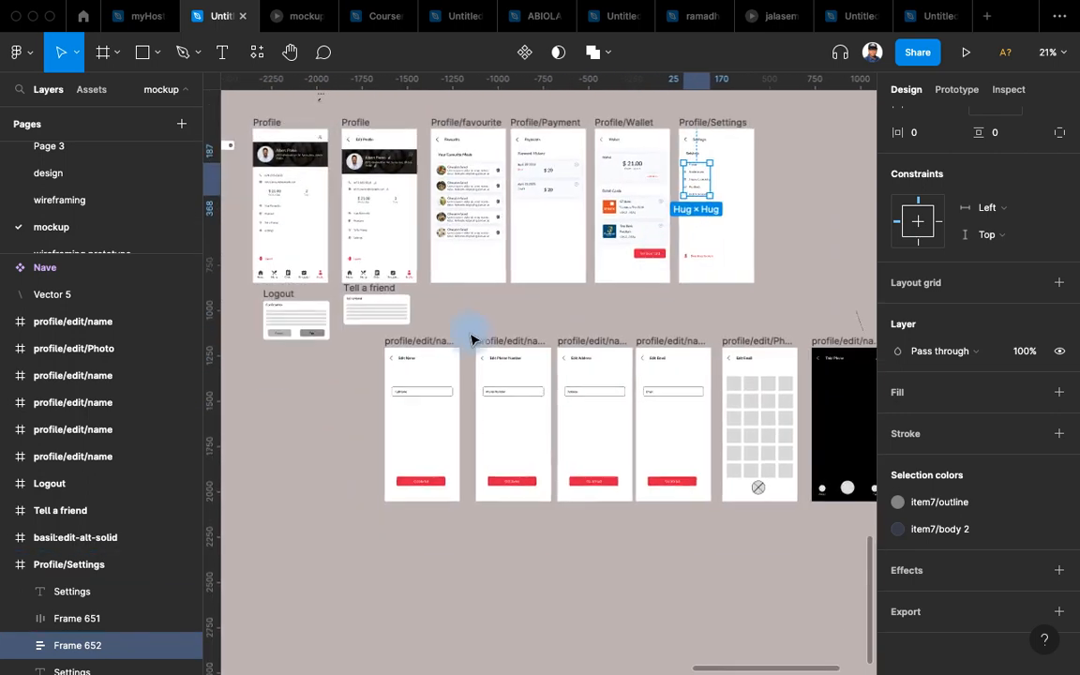
pyautogui.scroll(5, 459, 334)
pyautogui.scroll(-2, 429, 173)
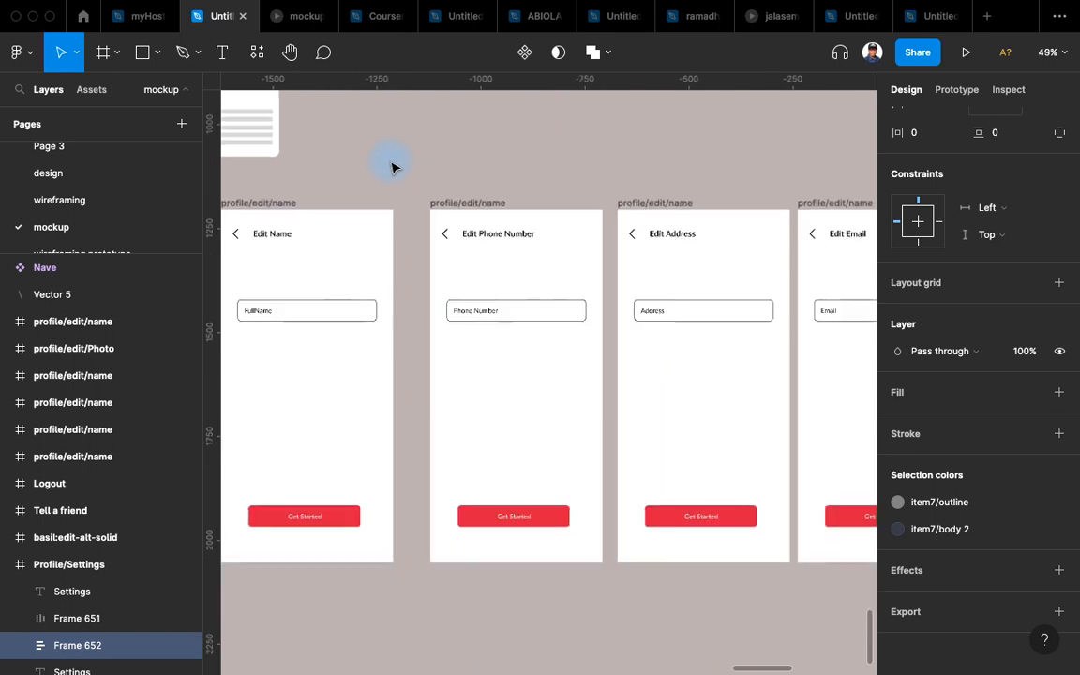
pyautogui.moveTo(389, 150); pyautogui.dragTo(482, 206)
pyautogui.scroll(3, 427, 252)
pyautogui.click(414, 374)
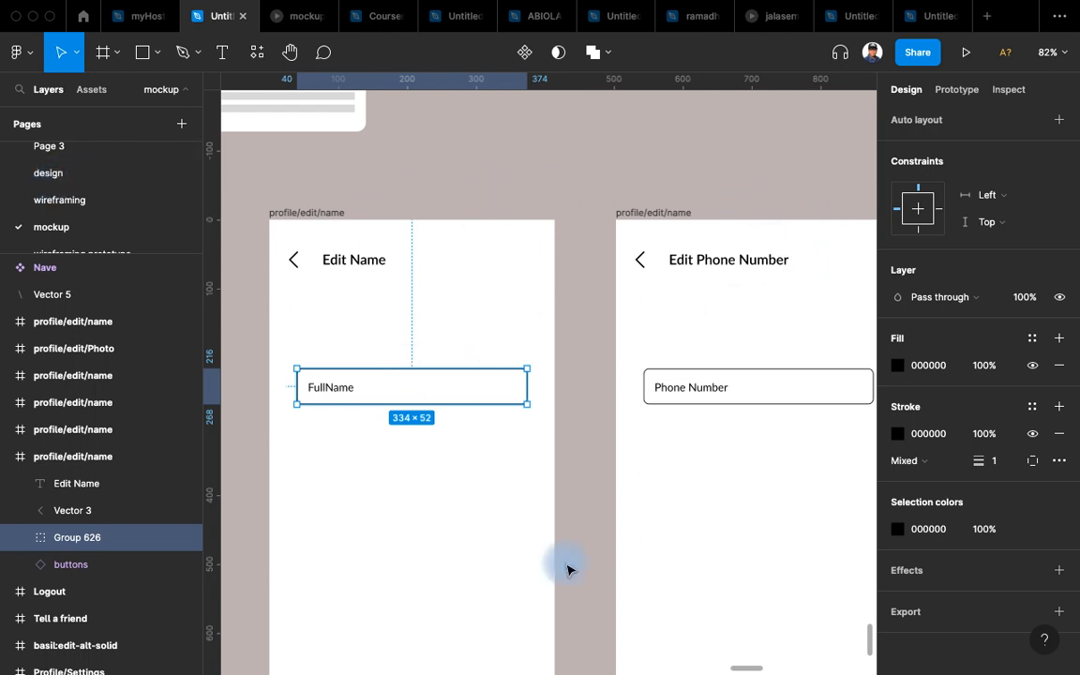
# Link the black 000000 in the Edit Name, Phone, Address, Email and Photo frames to the body text style.
pyautogui.click(102, 91)
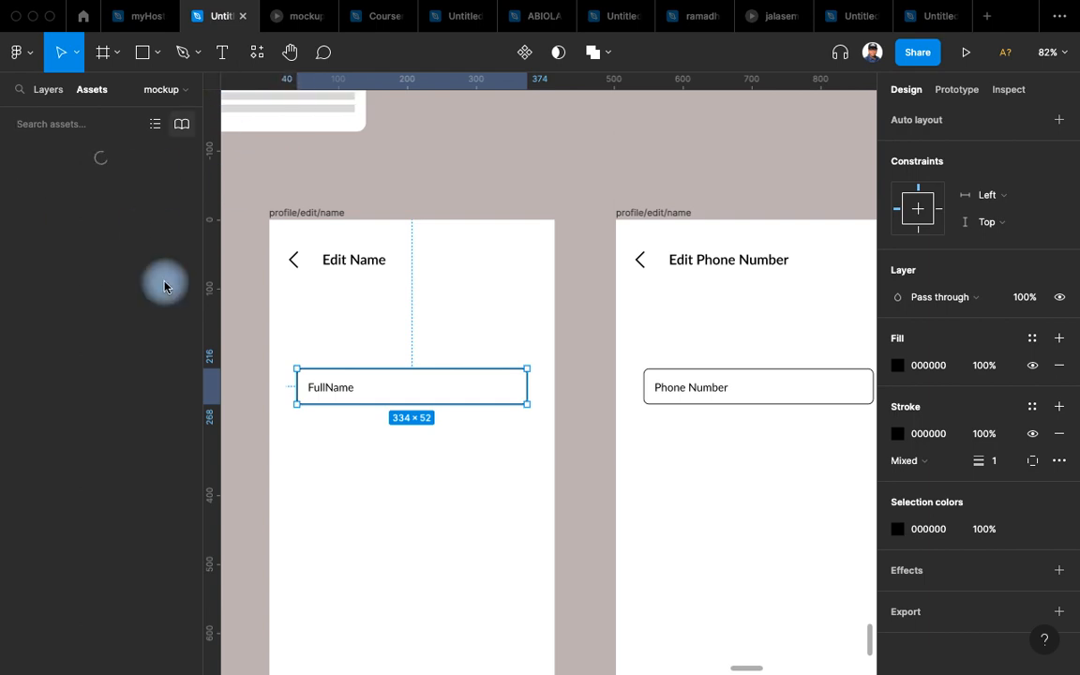
pyautogui.hscroll(3, 525, 196)
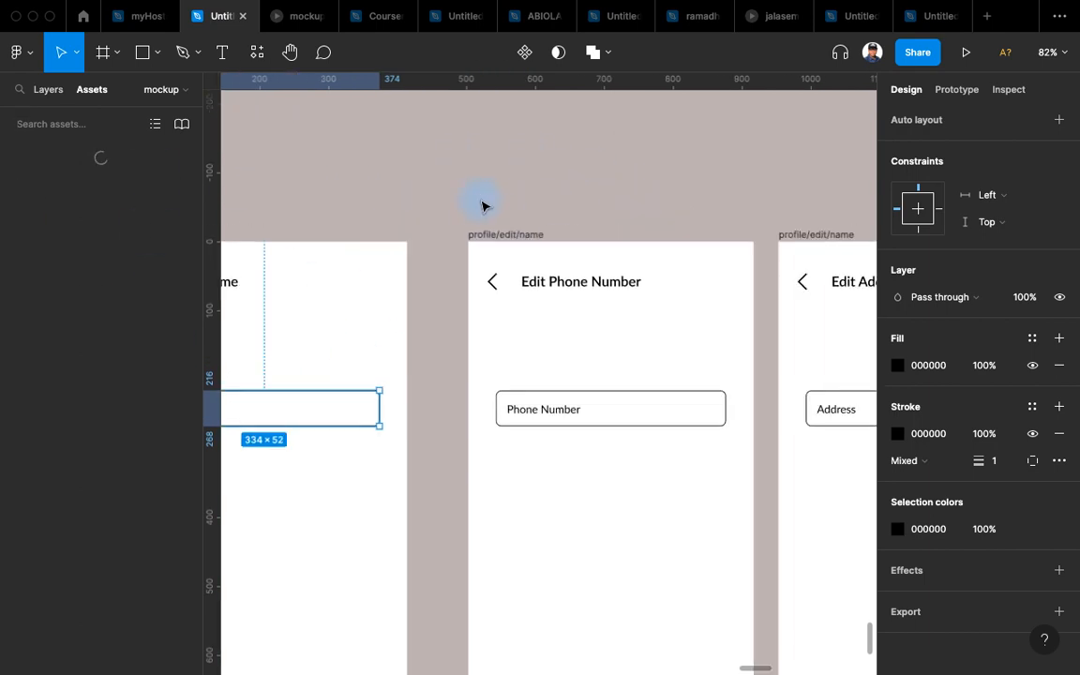
pyautogui.scroll(-3, 563, 206)
pyautogui.scroll(-5, 563, 176)
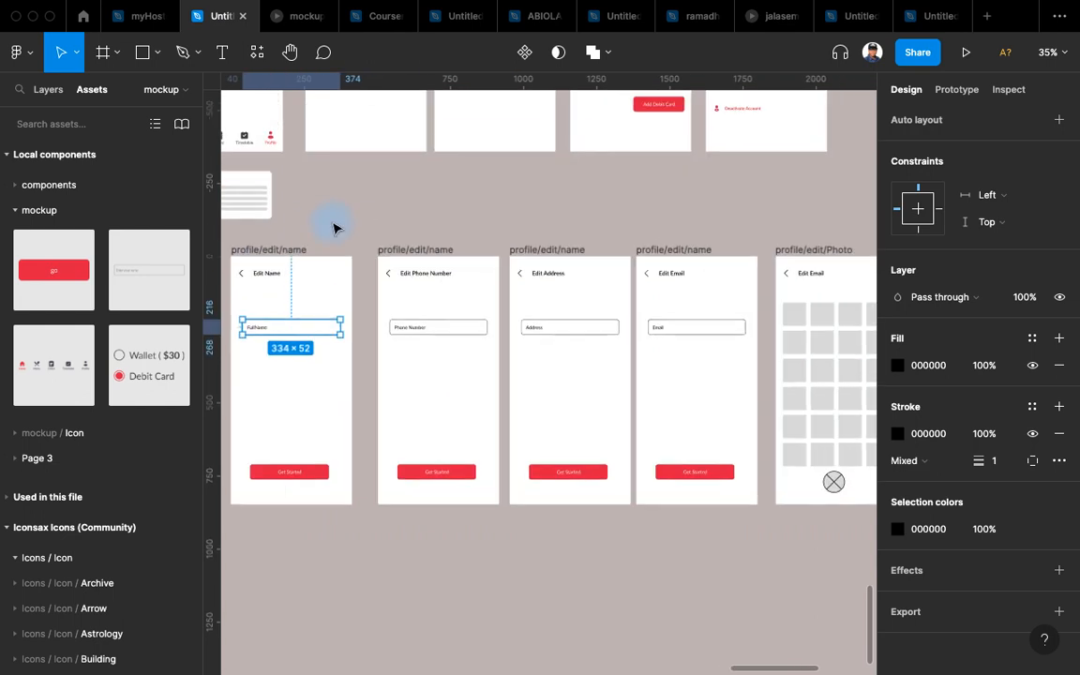
pyautogui.click(290, 250)
pyautogui.keyDown('shift'); pyautogui.click(417, 250); pyautogui.keyUp('shift')
pyautogui.keyDown('shift'); pyautogui.click(514, 250); pyautogui.keyUp('shift')
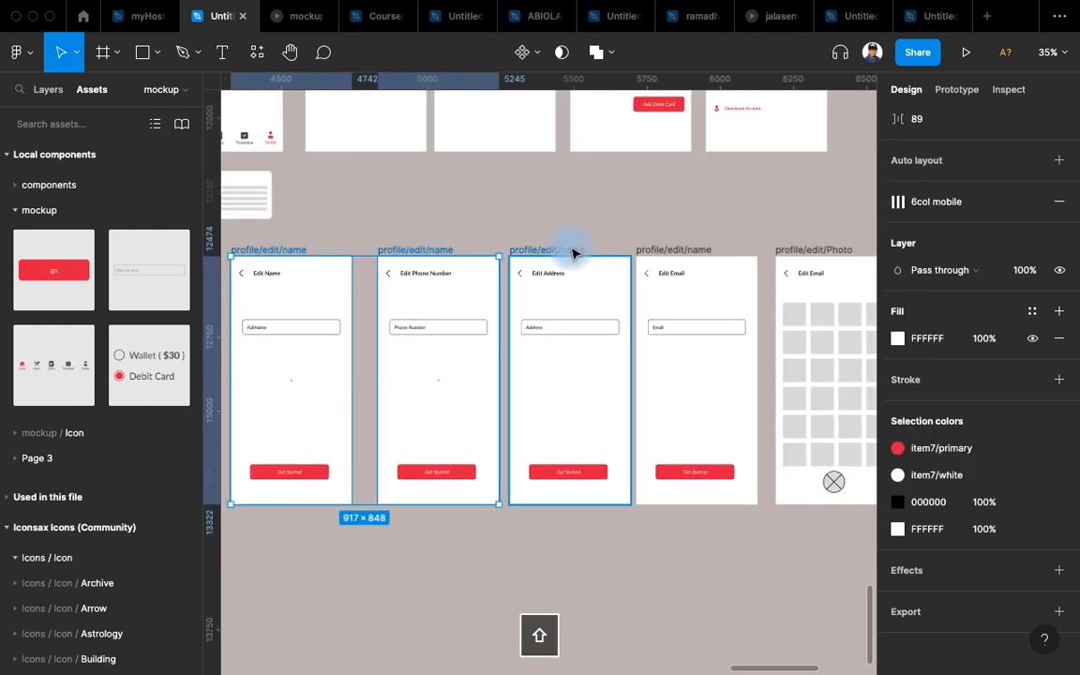
pyautogui.keyDown('shift'); pyautogui.click(682, 253); pyautogui.keyUp('shift')
pyautogui.hscroll(5, 635, 249)
pyautogui.keyDown('shift'); pyautogui.click(494, 265); pyautogui.keyUp('shift')
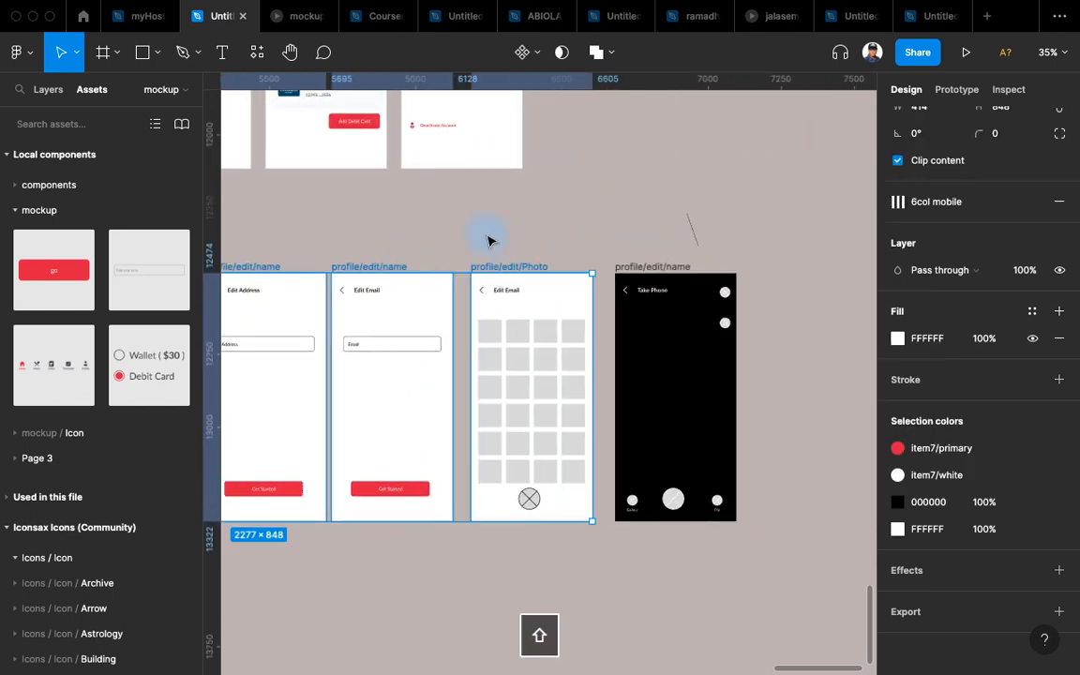
pyautogui.click(1031, 502)
pyautogui.click(778, 533)
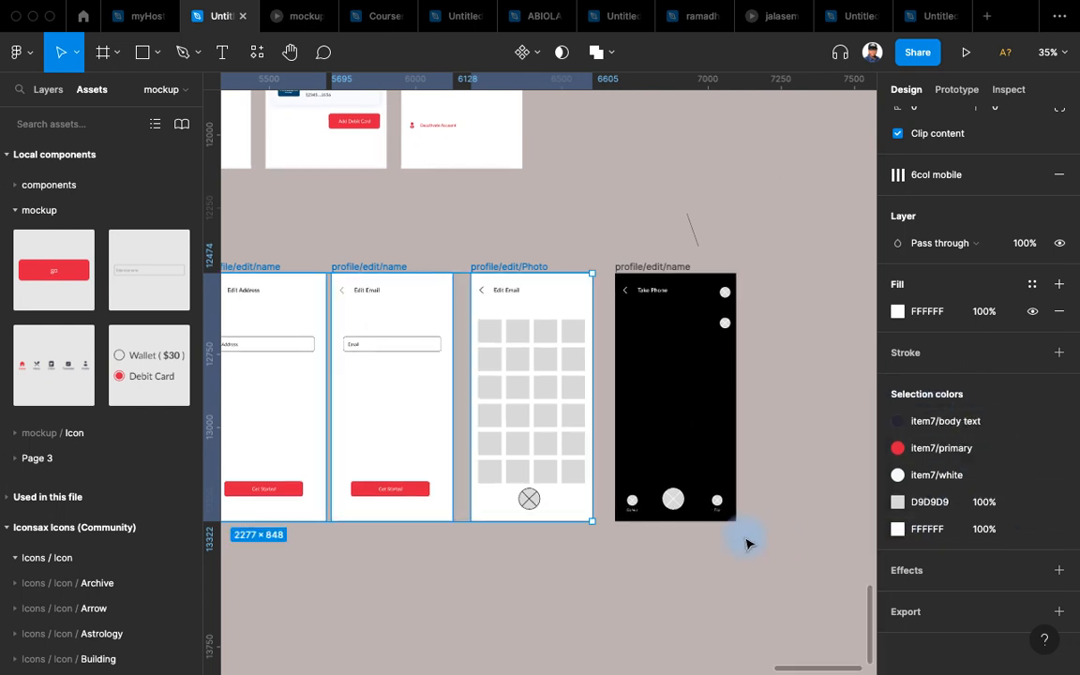
# Relabel the Edit Name screen's Get Started button as Save.
pyautogui.hscroll(-5, 785, 482)
pyautogui.scroll(-1, 785, 482)
pyautogui.hscroll(-5, 488, 497)
pyautogui.scroll(3, 477, 510)
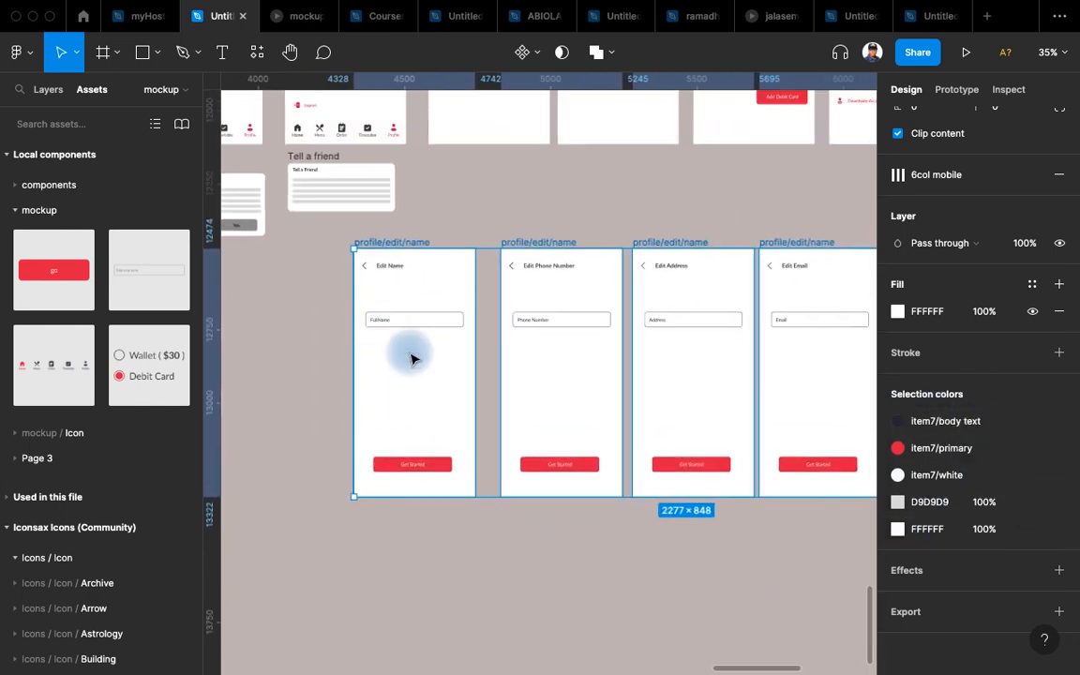
pyautogui.keyDown('ctrl'); pyautogui.scroll(5, 309, 349); pyautogui.keyUp('ctrl')
pyautogui.scroll(-3, 305, 349)
pyautogui.keyDown('ctrl'); pyautogui.scroll(-5, 345, 251); pyautogui.keyUp('ctrl')
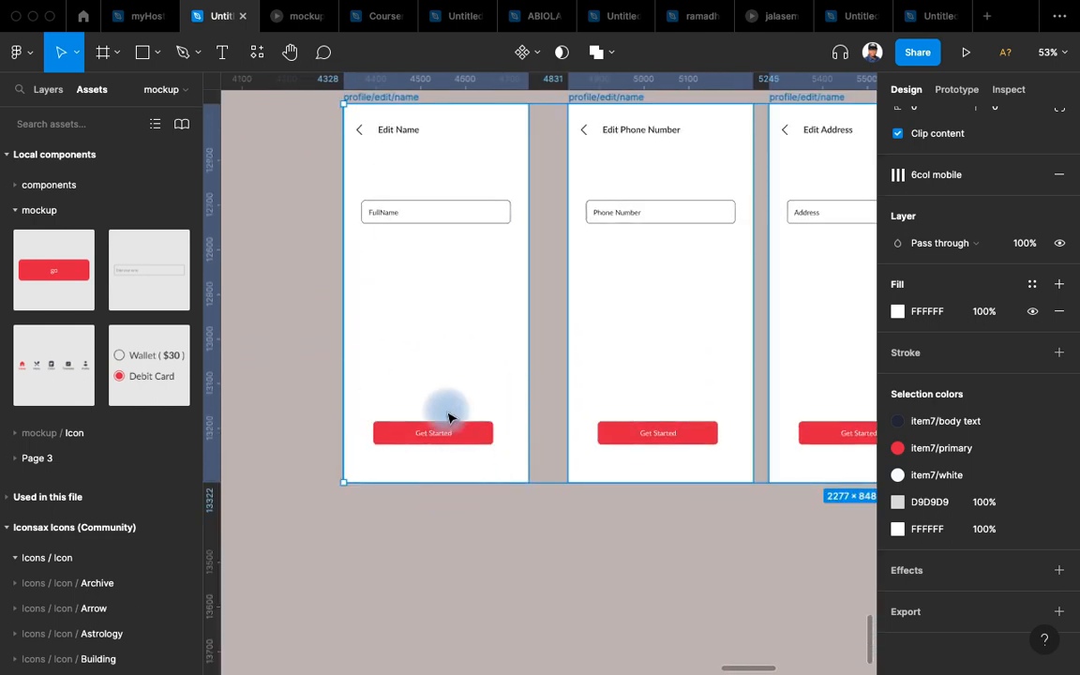
pyautogui.click(414, 557)
pyautogui.keyDown('ctrl'); pyautogui.scroll(5, 410, 539); pyautogui.keyUp('ctrl')
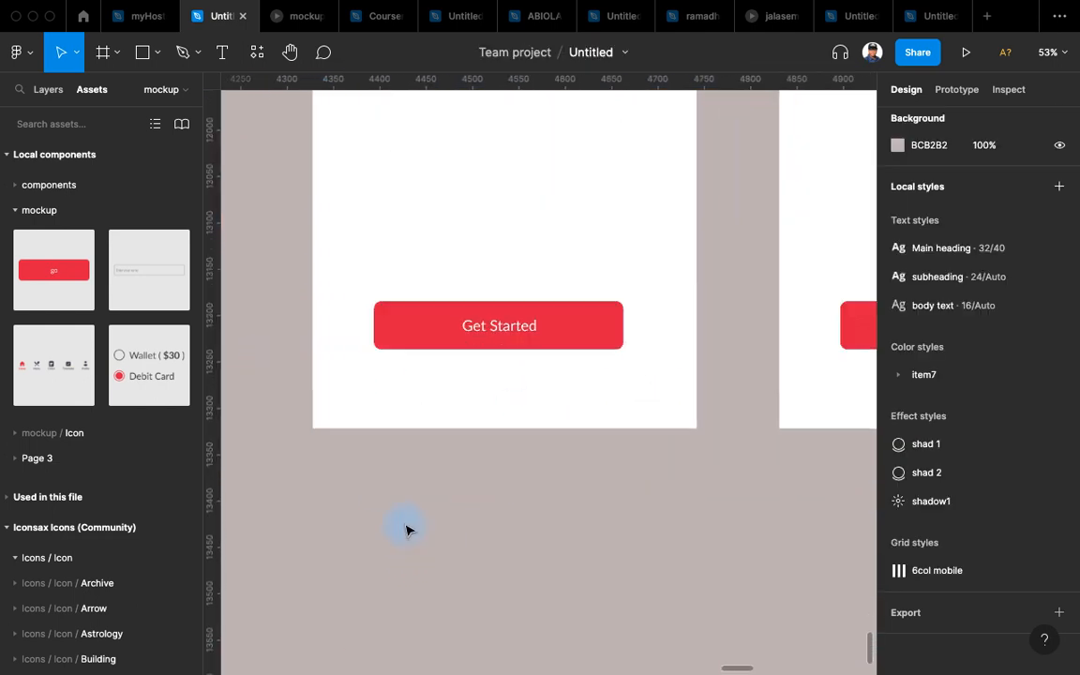
pyautogui.click(502, 339)
pyautogui.doubleClick(498, 330)
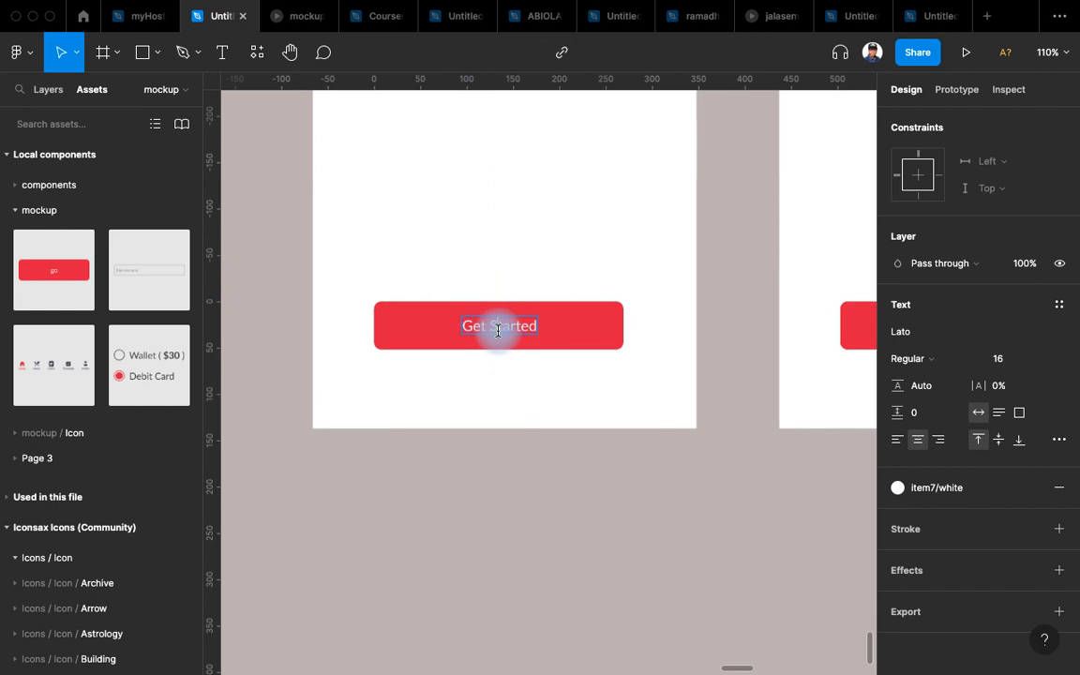
pyautogui.press('super+a')
pyautogui.write('Sa')
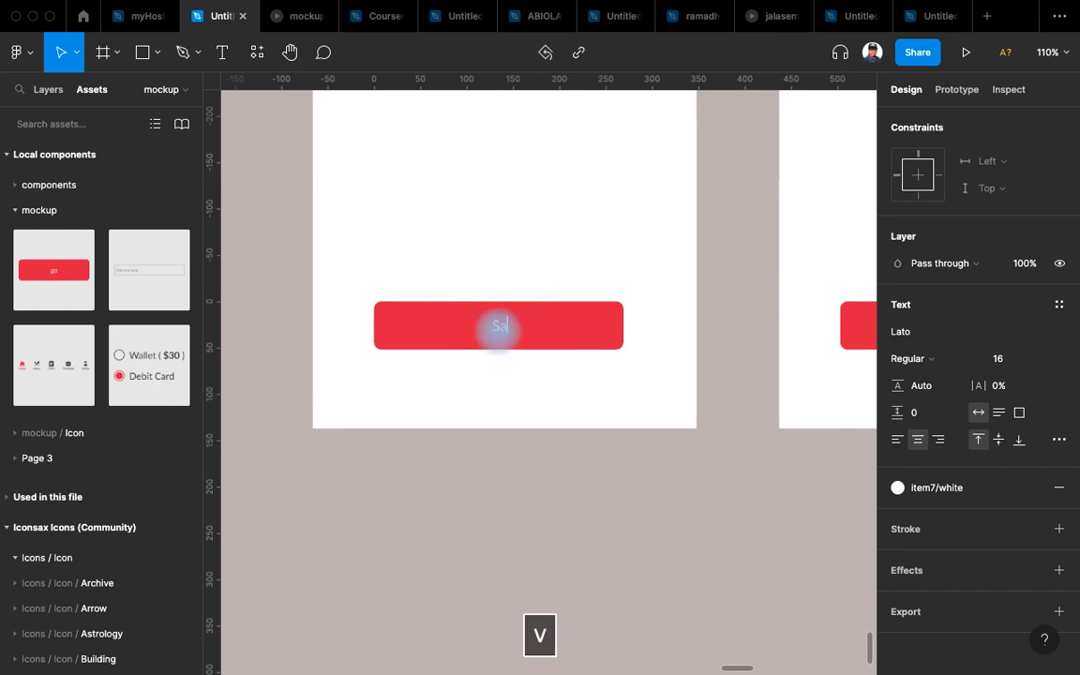
pyautogui.click(584, 333)
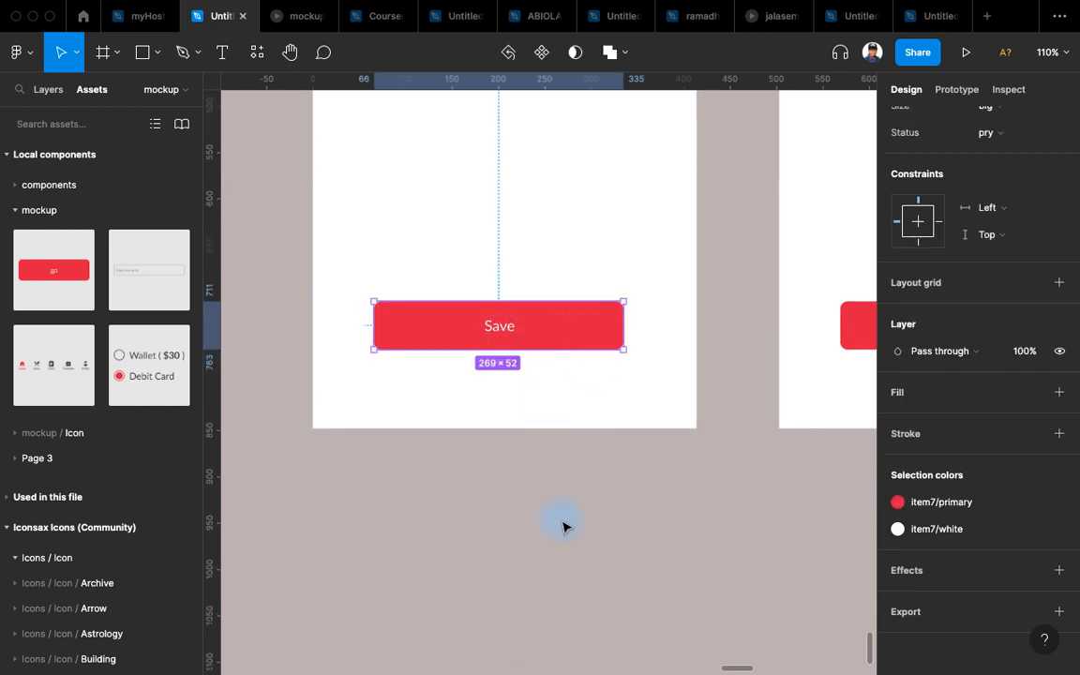
# Replace the Get Started buttons on Edit Phone Number, Edit Address and Edit Email with the Save button.
pyautogui.press('super+c')
pyautogui.scroll(-5, 384, 485)
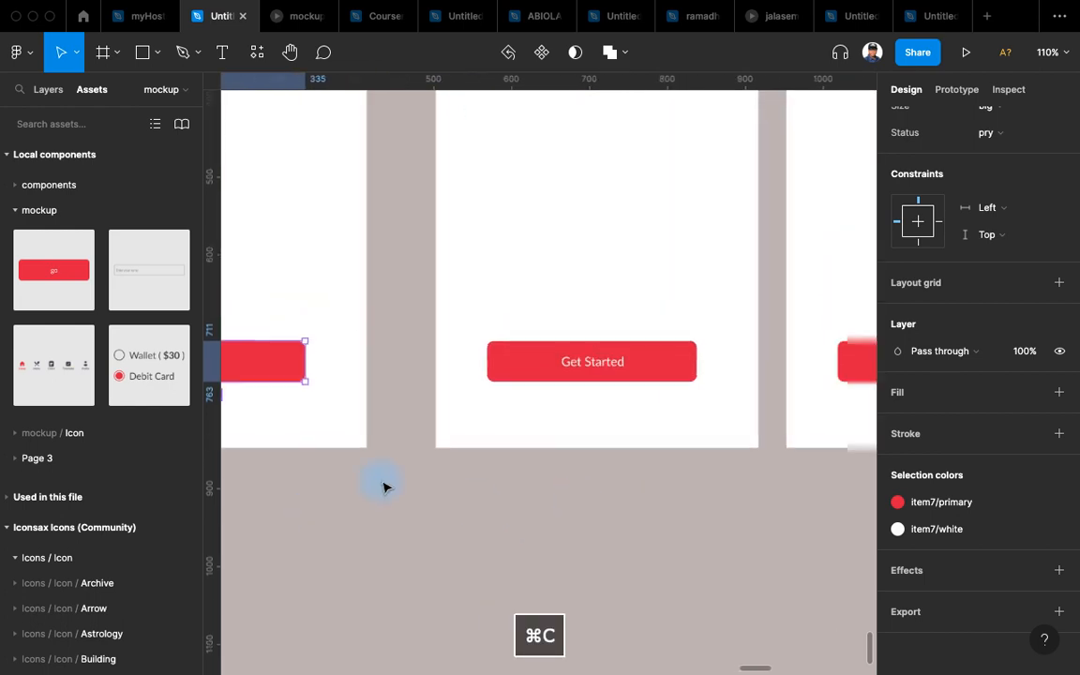
pyautogui.click(483, 413)
pyautogui.keyDown('shift'); pyautogui.click(756, 410); pyautogui.keyUp('shift')
pyautogui.hscroll(4, 647, 422)
pyautogui.keyDown('shift'); pyautogui.click(530, 437); pyautogui.keyUp('shift')
pyautogui.press('shift+super+r')
# Place the input component from Assets onto Edit Name below the FullName field.
pyautogui.hscroll(-10, 713, 592)
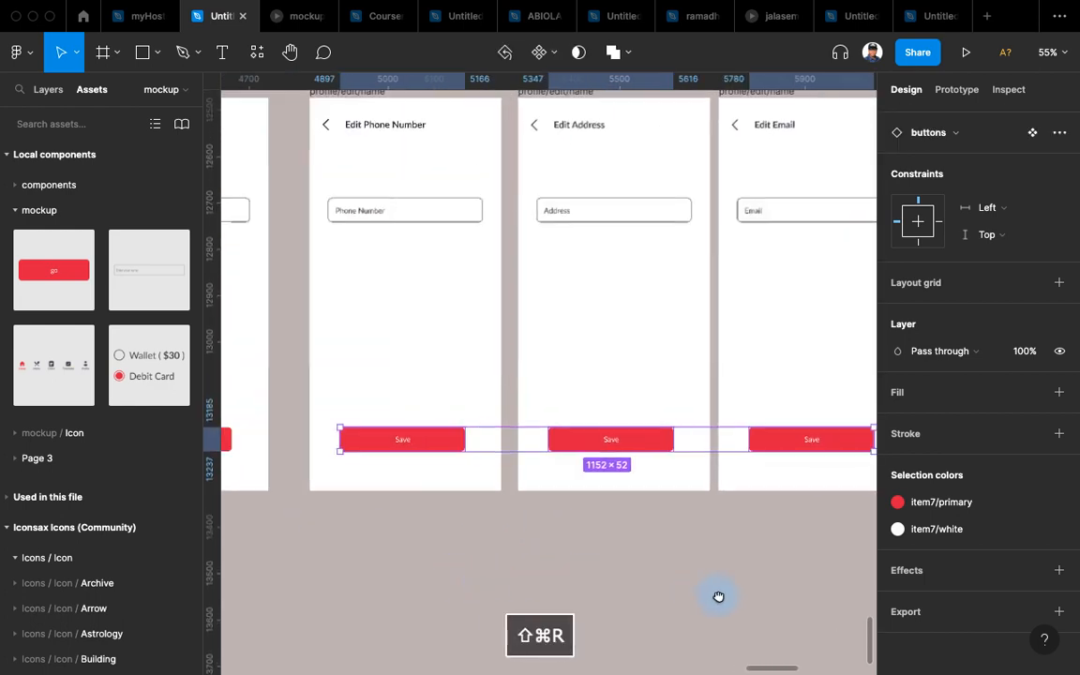
pyautogui.scroll(5, 440, 285)
pyautogui.moveTo(543, 374); pyautogui.dragTo(641, 398)
pyautogui.moveTo(143, 261); pyautogui.dragTo(447, 403)
# Align the new Enter your name input directly beneath the FullName box.
pyautogui.scroll(4, 447, 404)
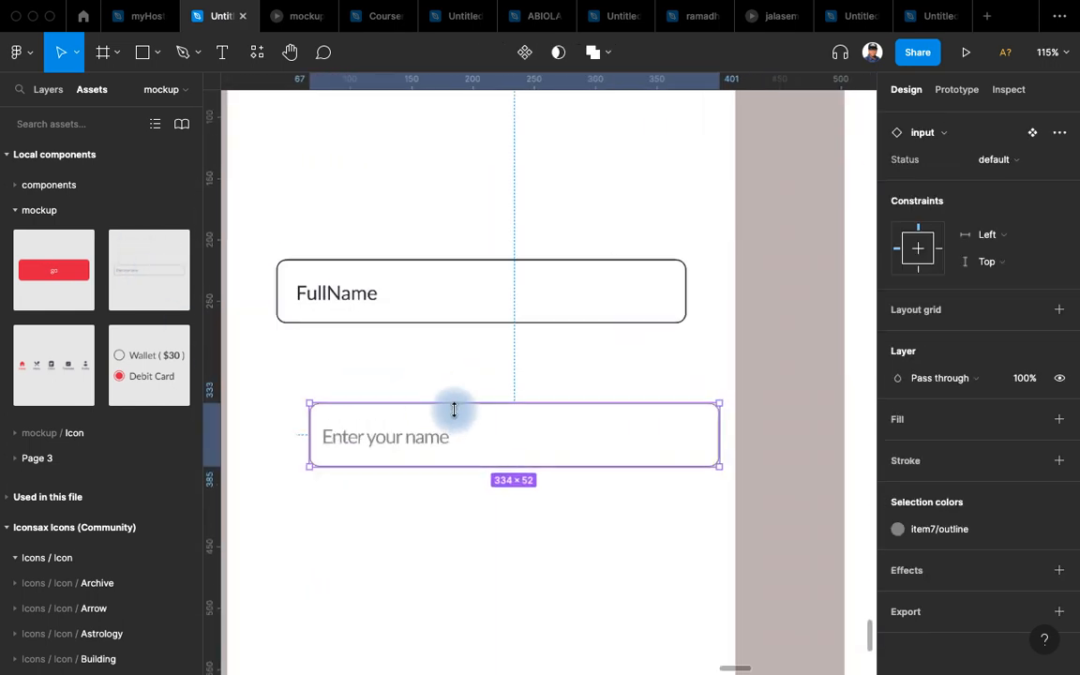
pyautogui.moveTo(513, 435); pyautogui.dragTo(520, 382)
pyautogui.scroll(4, 521, 386)
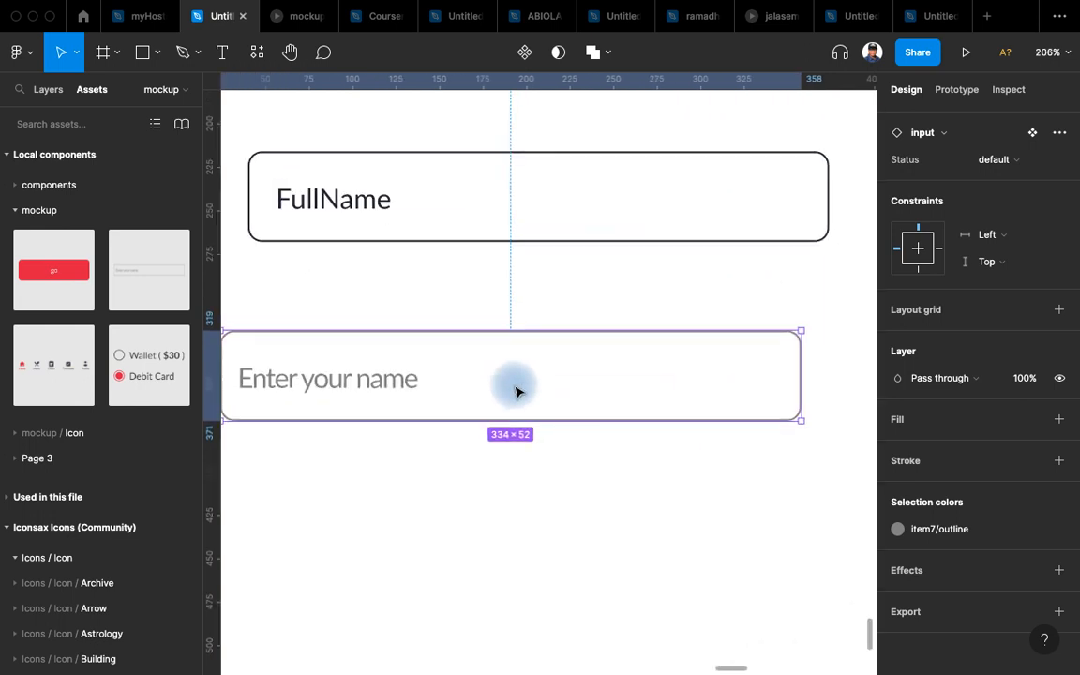
pyautogui.hscroll(-1, 522, 387)
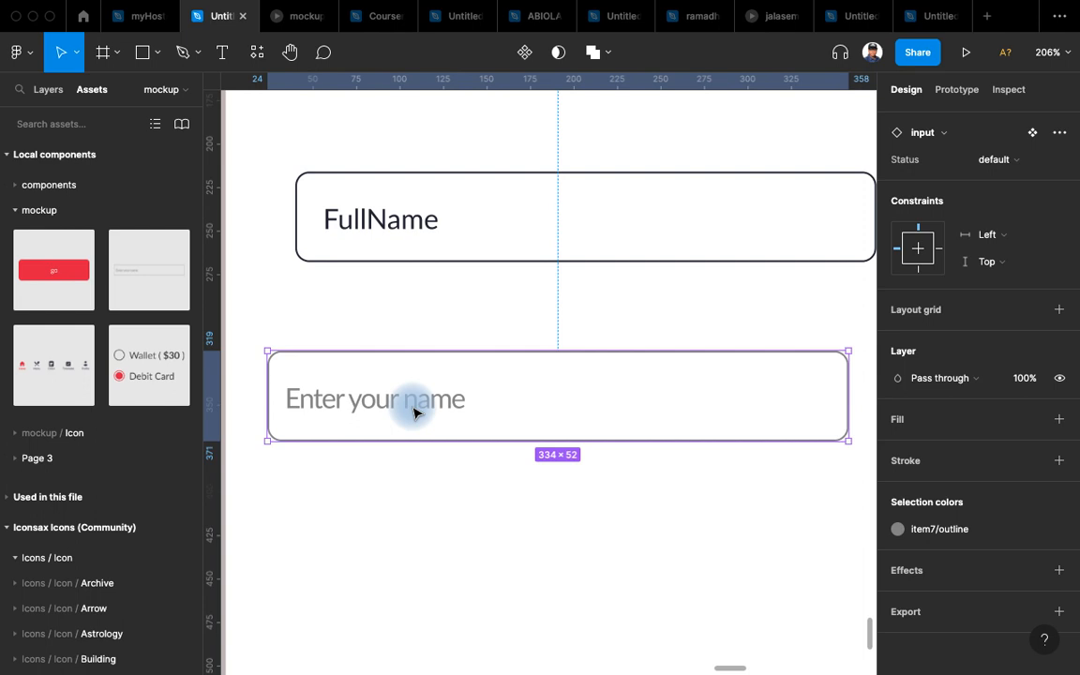
pyautogui.scroll(-3, 482, 316)
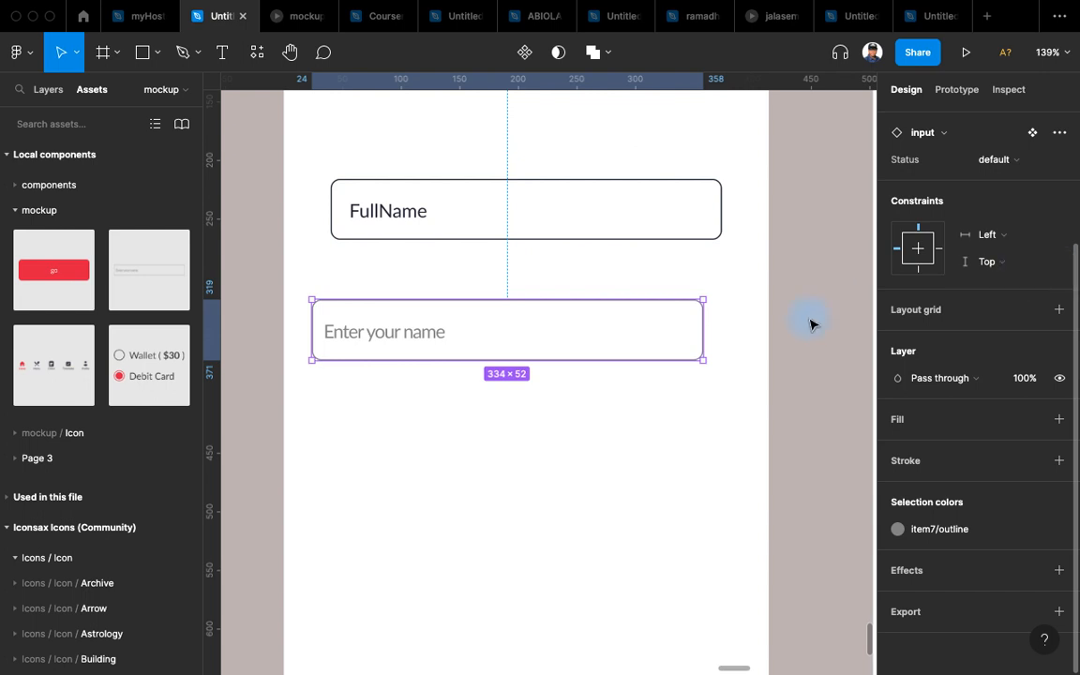
pyautogui.moveTo(579, 340); pyautogui.dragTo(592, 345)
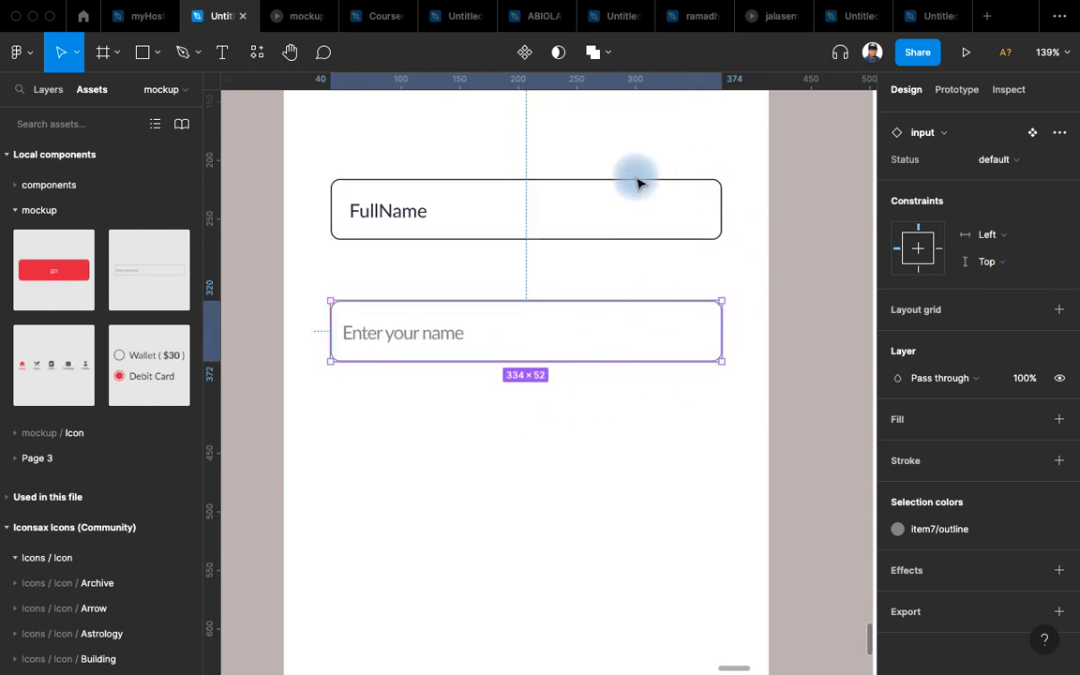
pyautogui.scroll(3, 911, 338)
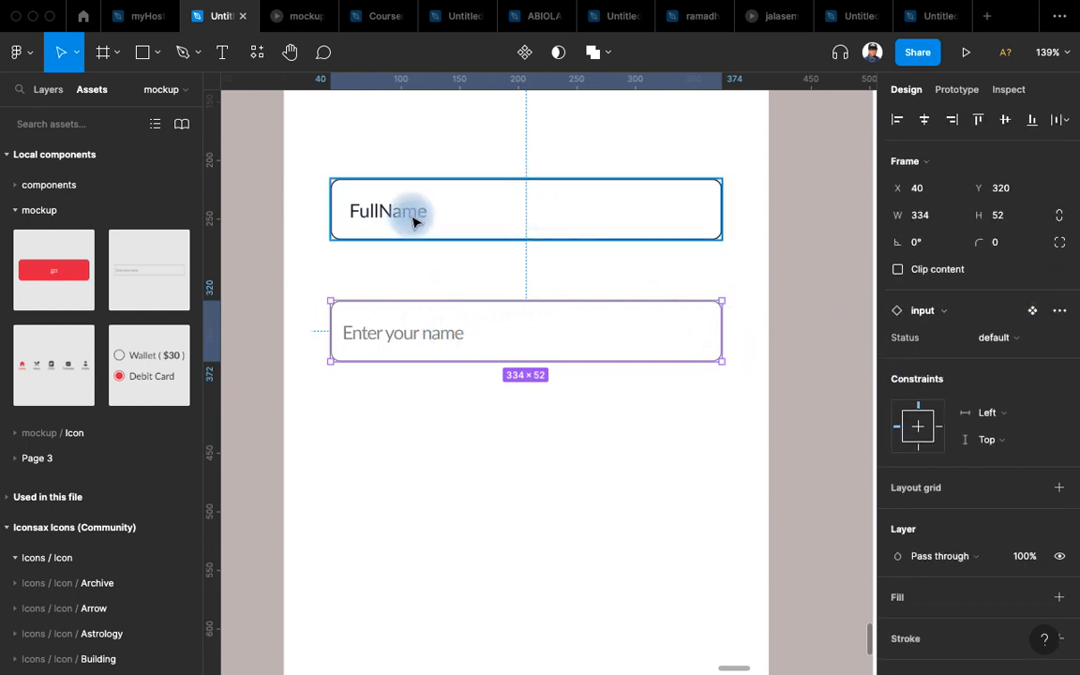
# Duplicate the FullName text just above the field to serve as its label.
pyautogui.click(369, 212)
pyautogui.click(387, 218)
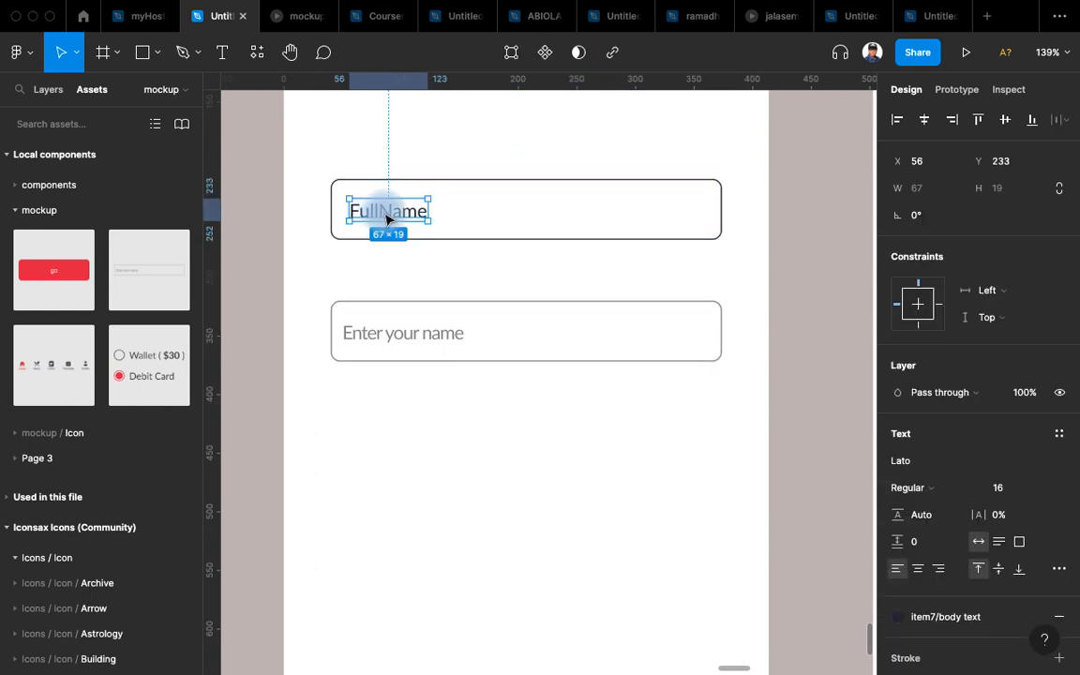
pyautogui.moveTo(387, 215); pyautogui.dragTo(386, 176)
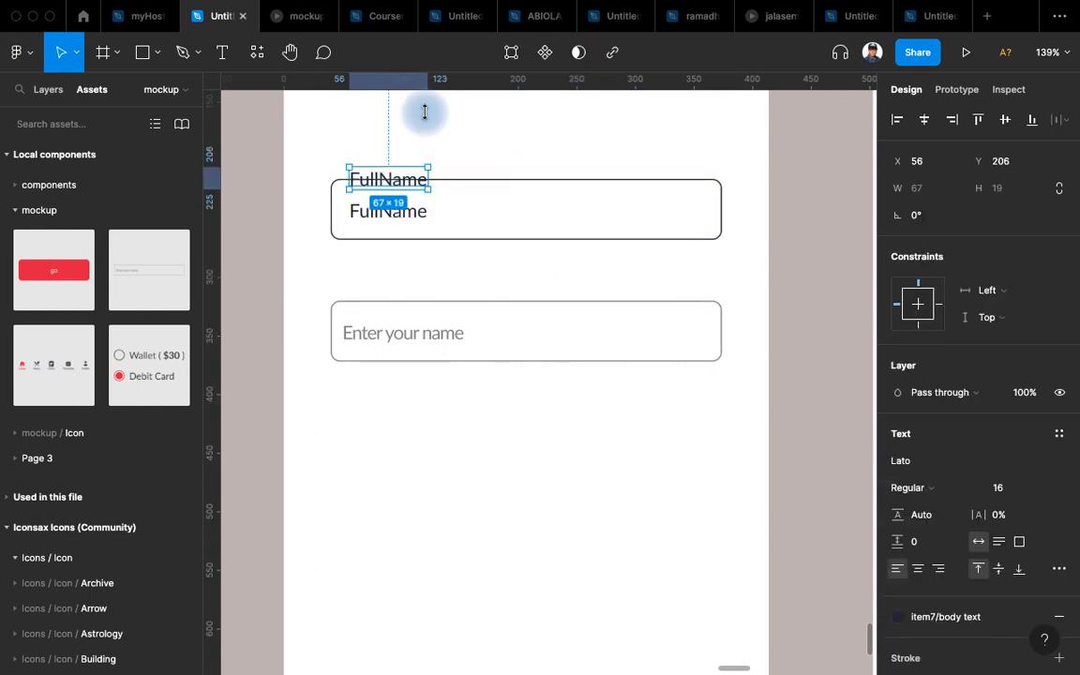
pyautogui.click(401, 131)
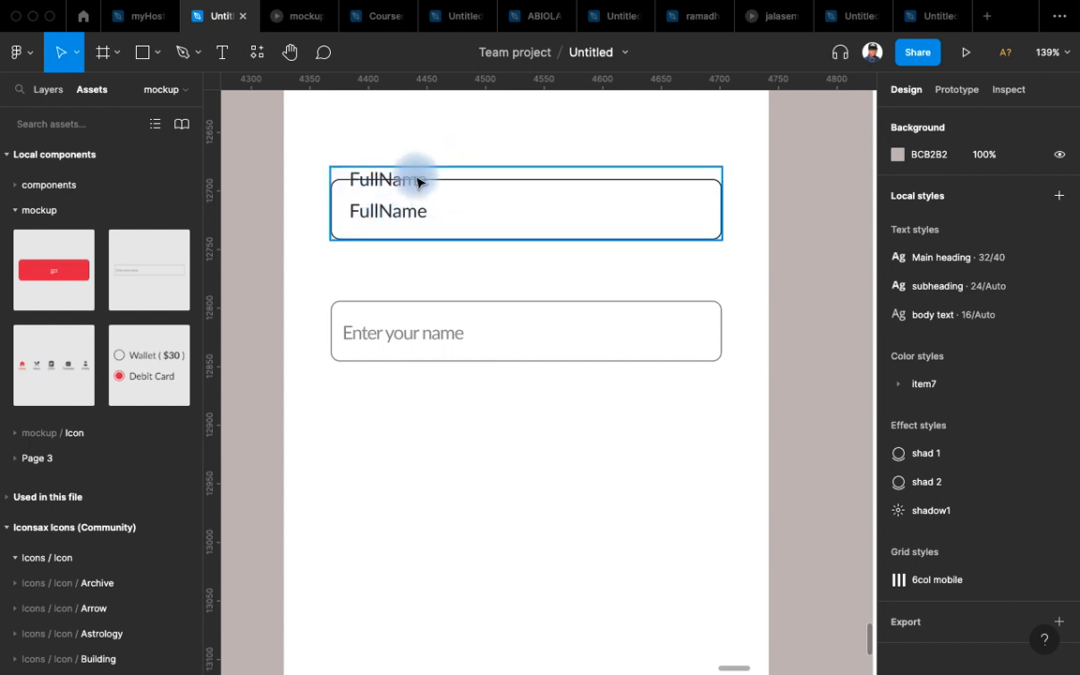
pyautogui.click(667, 326)
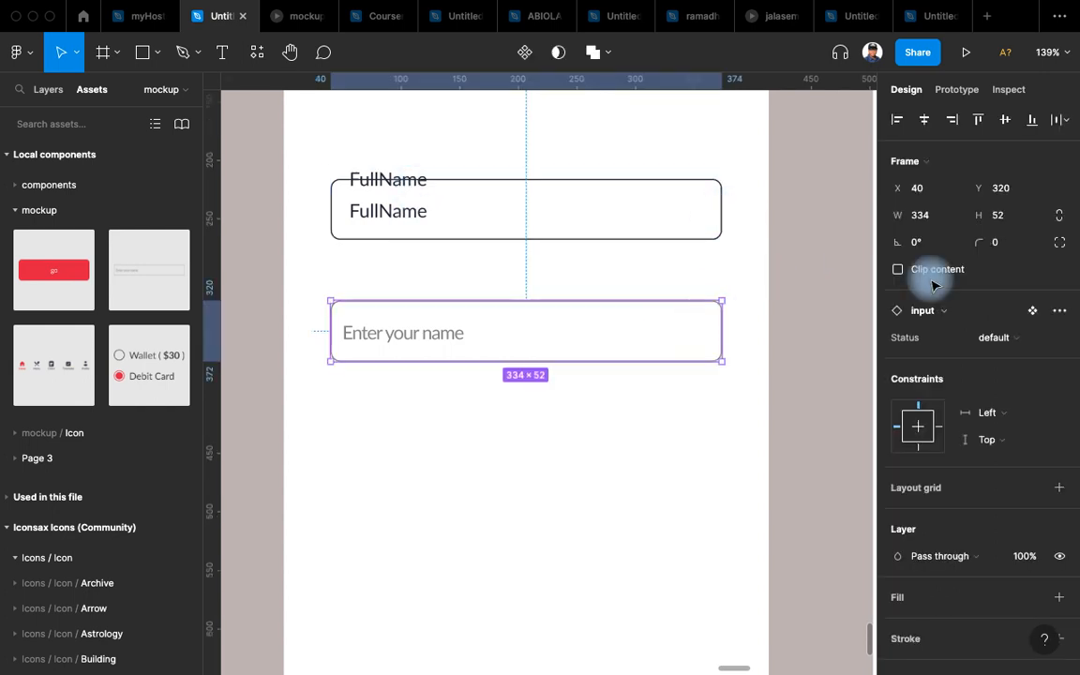
pyautogui.click(1034, 312)
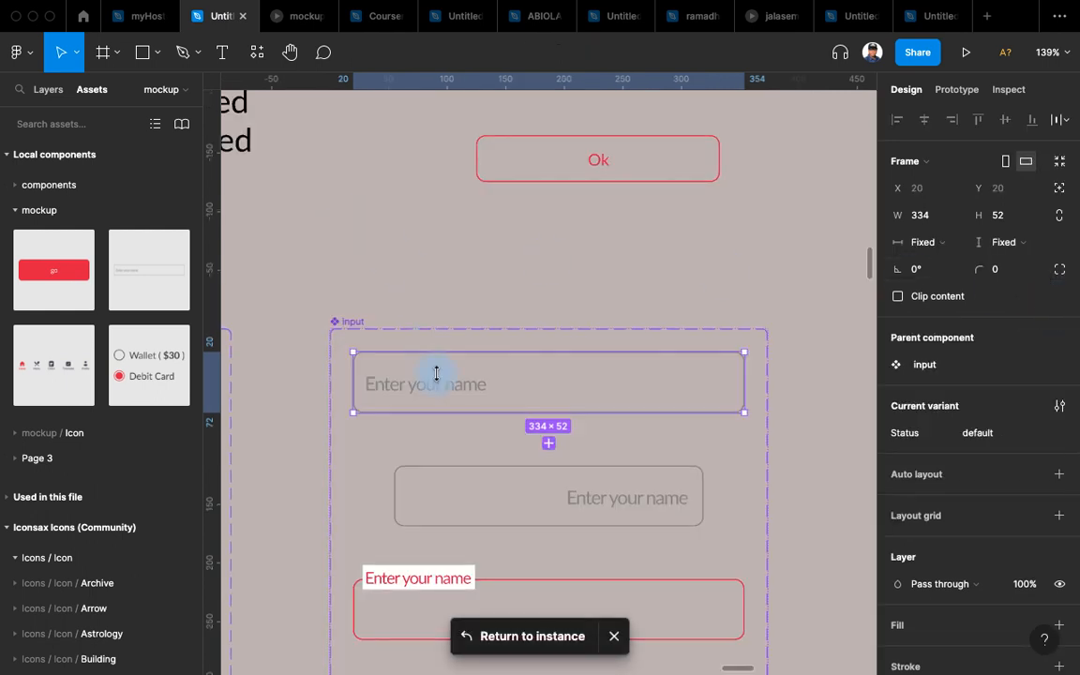
pyautogui.scroll(-3, 437, 374)
pyautogui.scroll(-3, 517, 283)
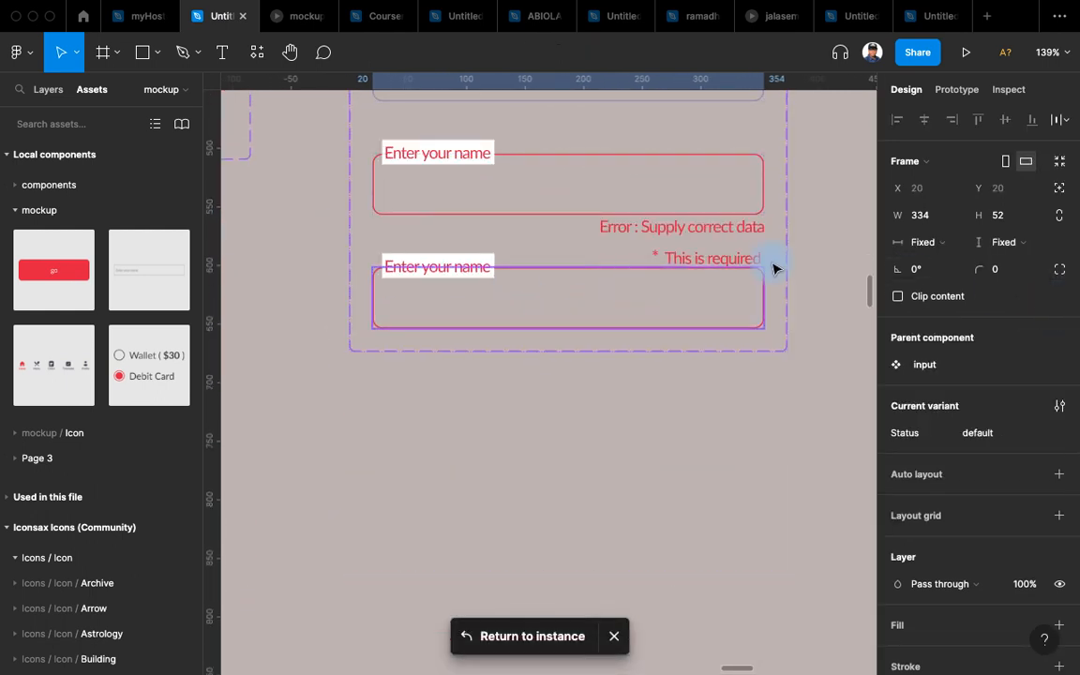
pyautogui.click(690, 292)
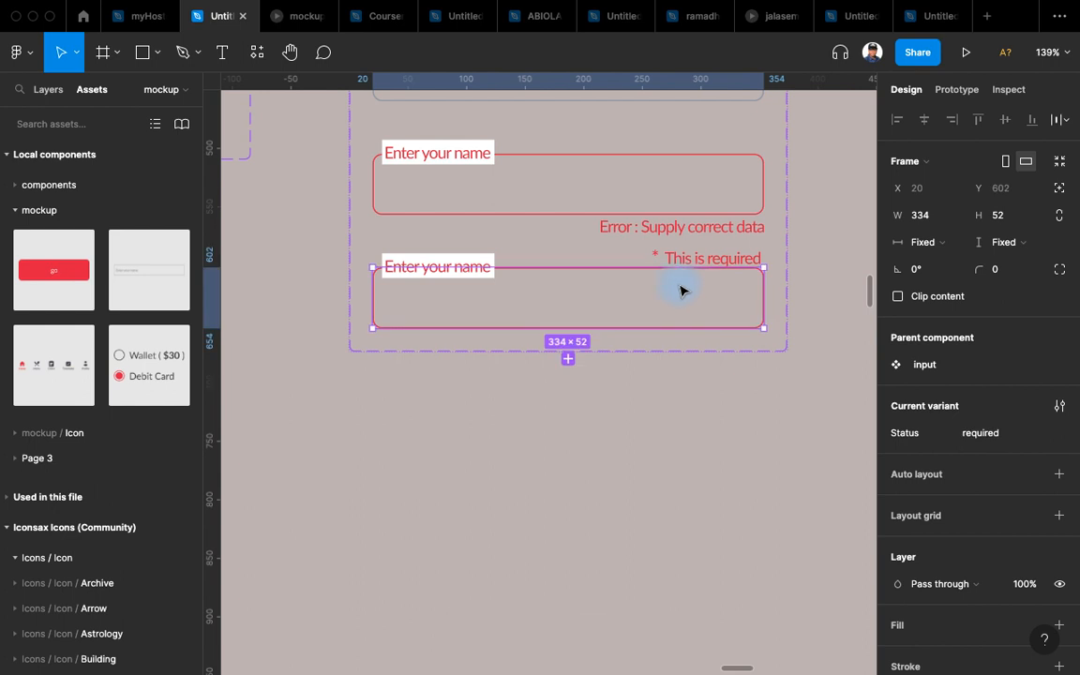
pyautogui.click(569, 360)
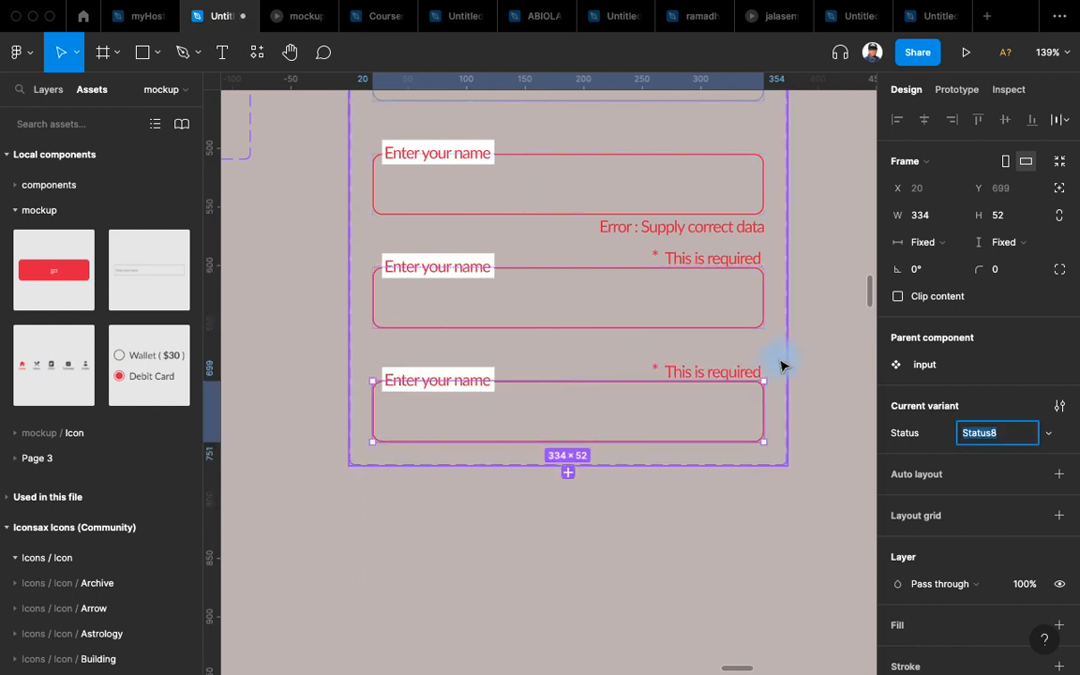
pyautogui.doubleClick(733, 375)
pyautogui.moveTo(732, 374); pyautogui.dragTo(465, 416)
pyautogui.scroll(1, 450, 435)
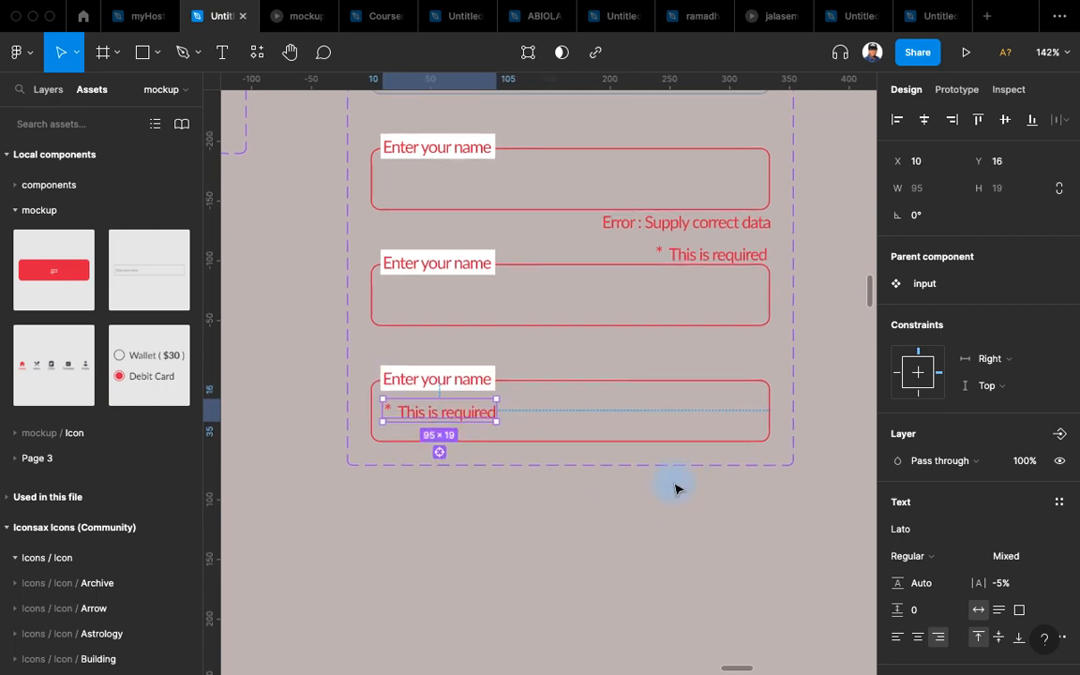
pyautogui.hotkey('ctrl', 'Left')
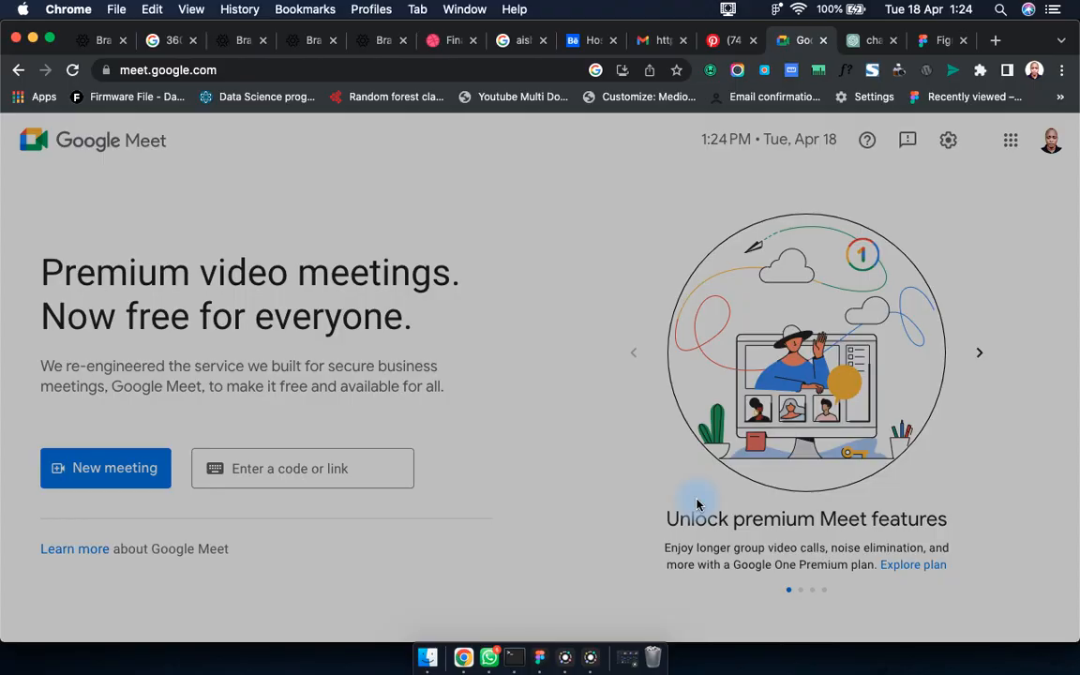
pyautogui.hotkey('ctrl', 'Right')
pyautogui.hotkey('ctrl', 'Left')
pyautogui.hotkey('ctrl', 'Right')
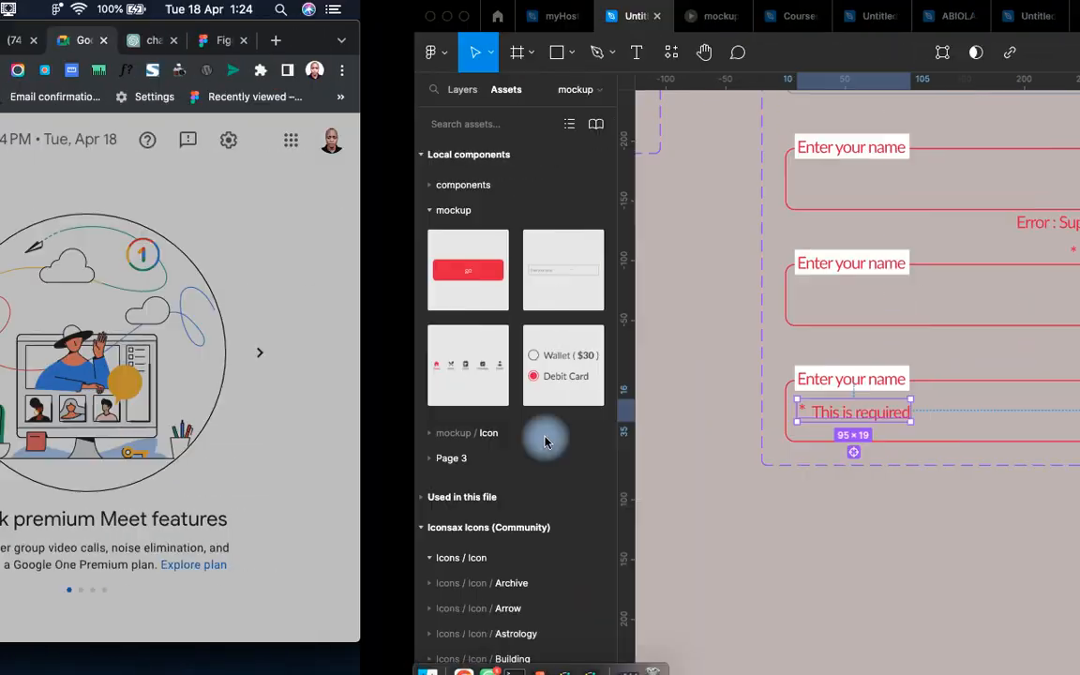
pyautogui.scroll(5, 448, 415)
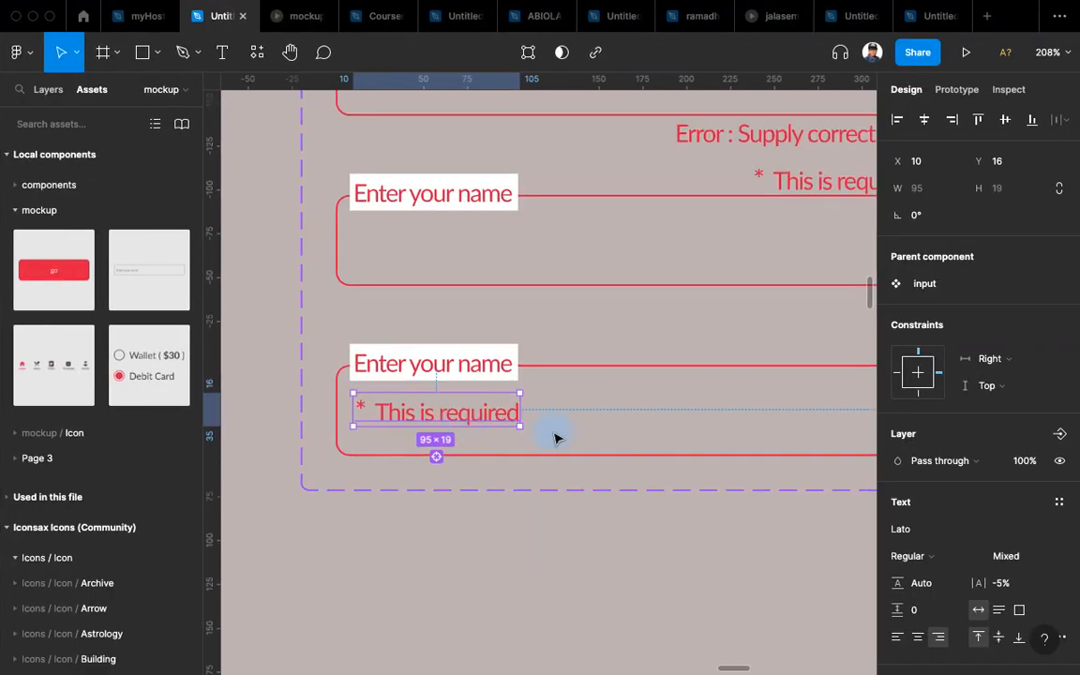
# Replace the 'This is required' message with left-aligned text 'Data'.
pyautogui.doubleClick(443, 421)
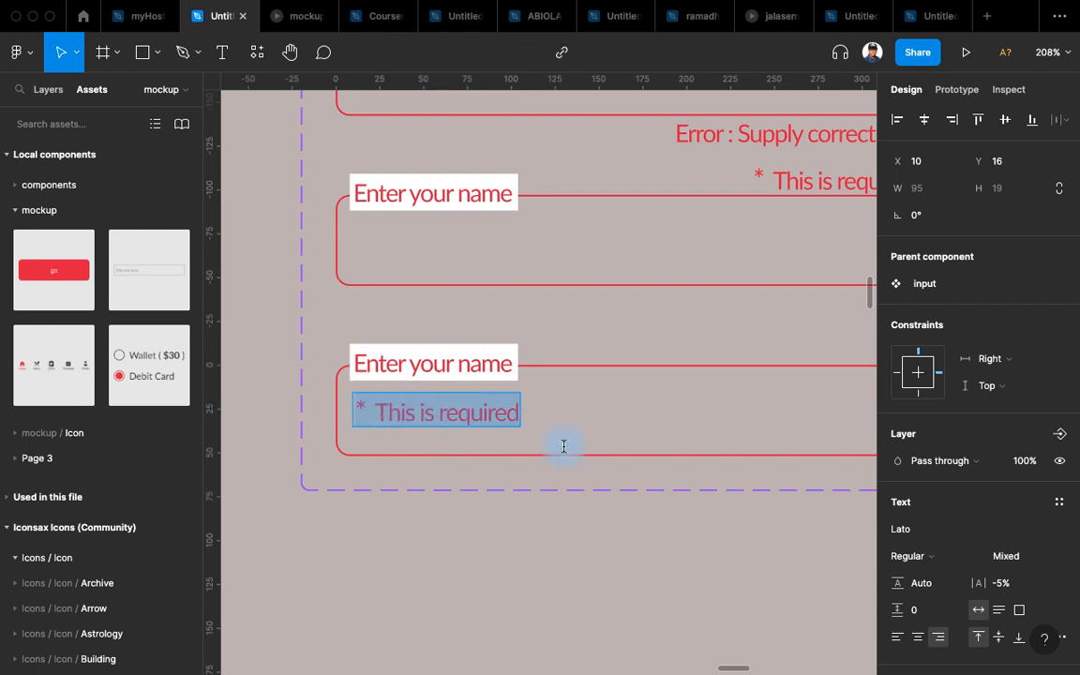
pyautogui.click(897, 638)
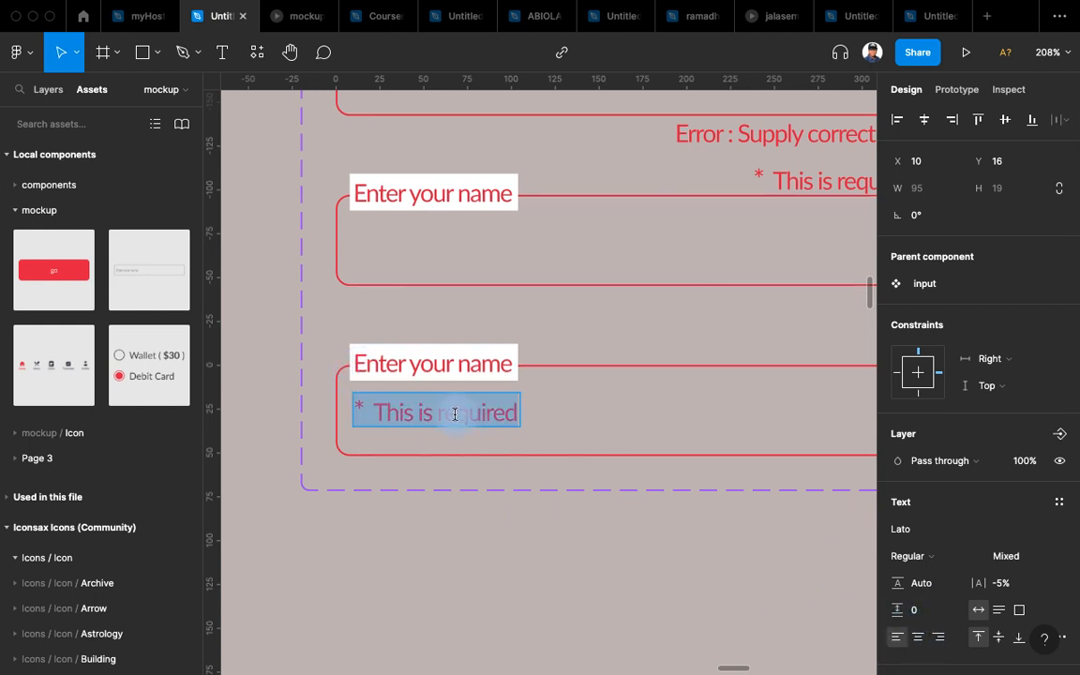
pyautogui.write('An')
pyautogui.press('BackSpace')
pyautogui.press('BackSpace')
pyautogui.press('BackSpace')
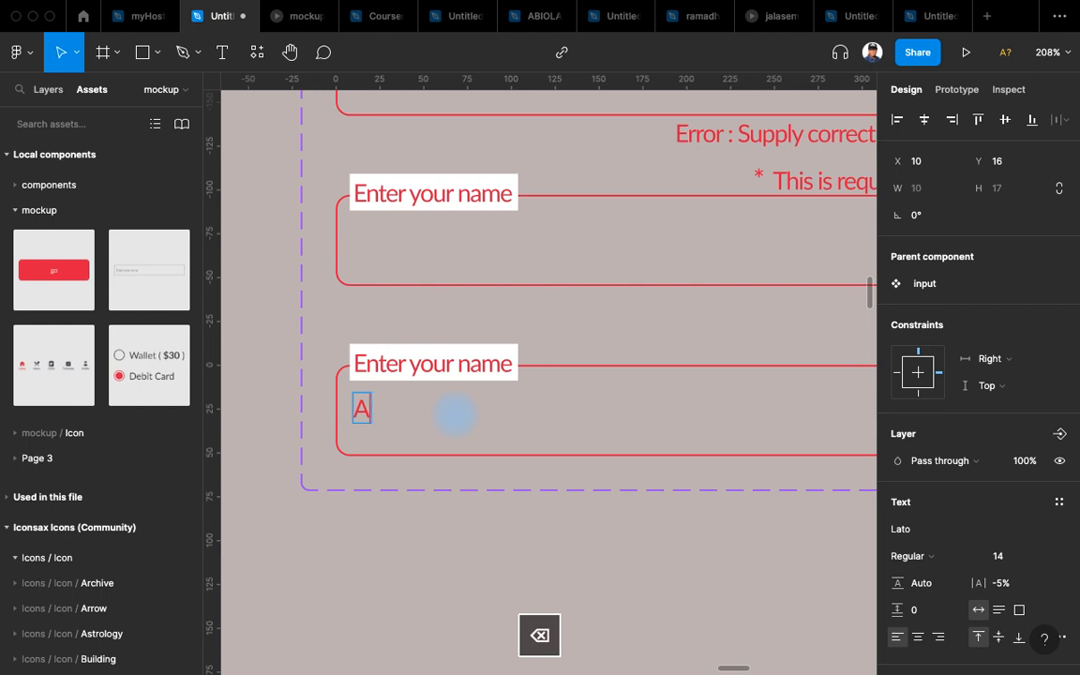
pyautogui.write('Da')
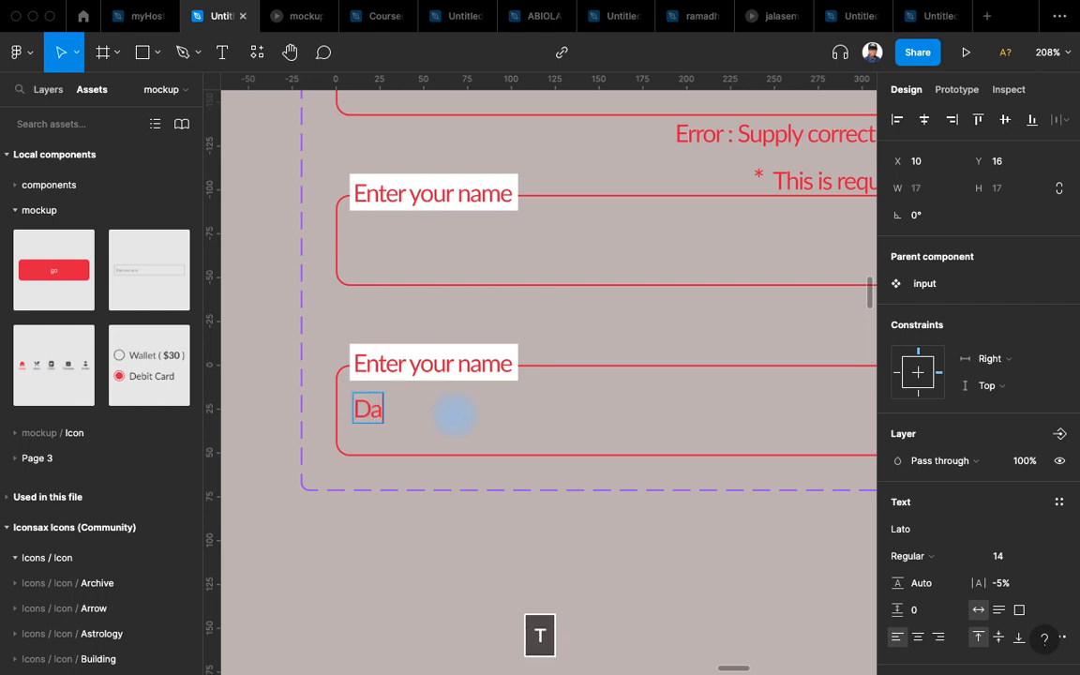
pyautogui.write('td')
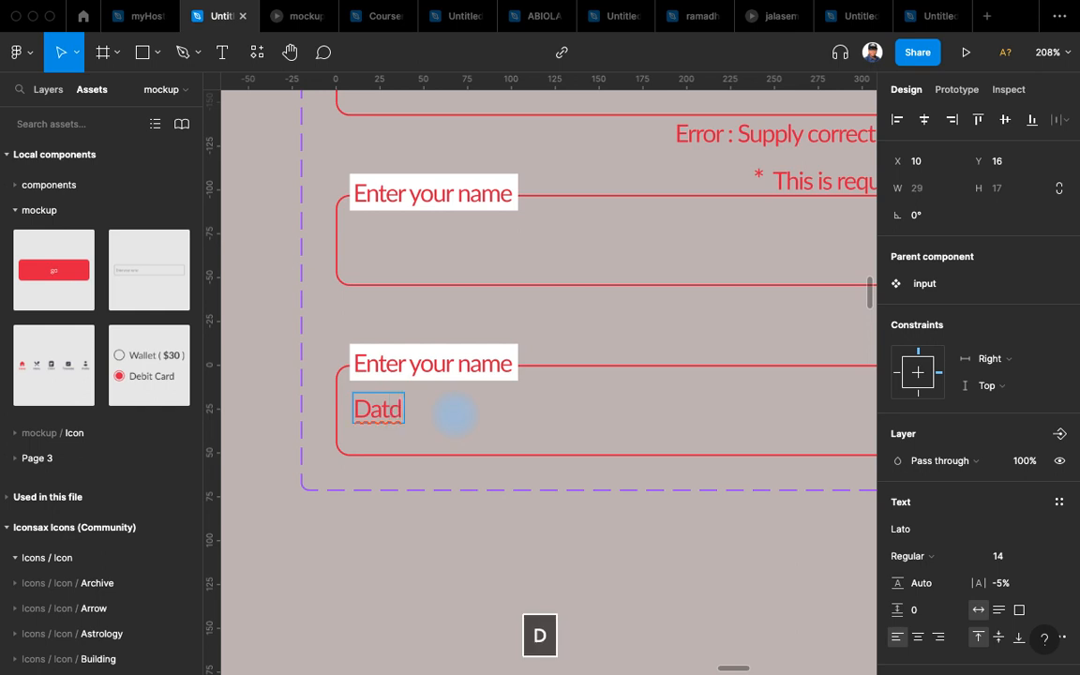
pyautogui.press('BackSpace')
pyautogui.write('a')
pyautogui.scroll(-5, 403, 354)
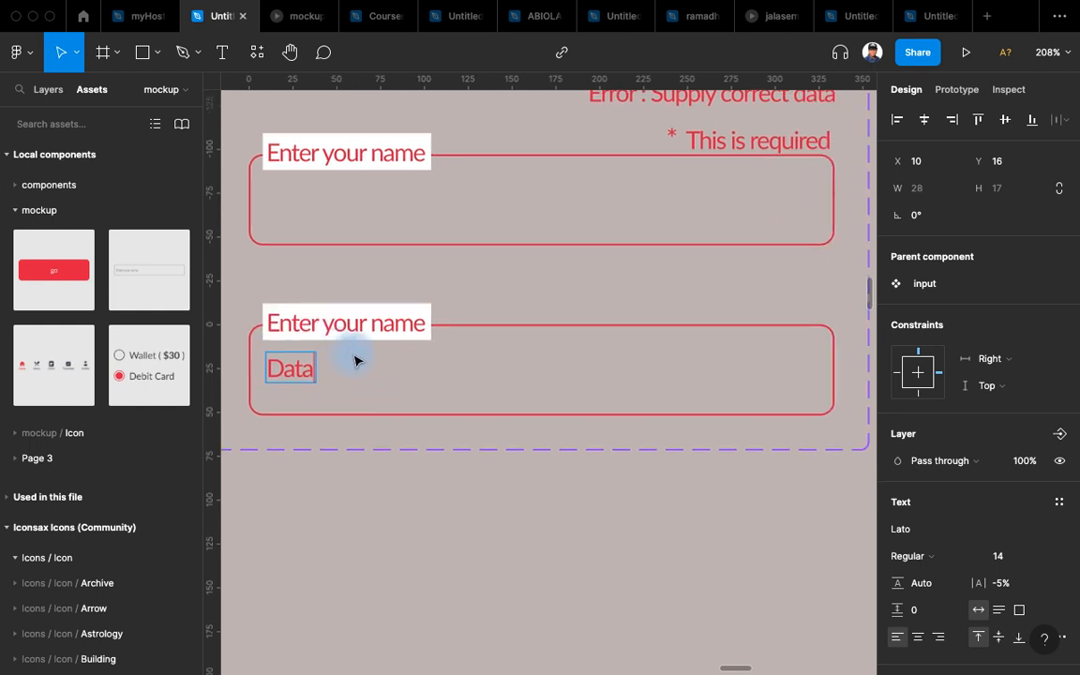
pyautogui.press('Escape')
pyautogui.press('Escape')
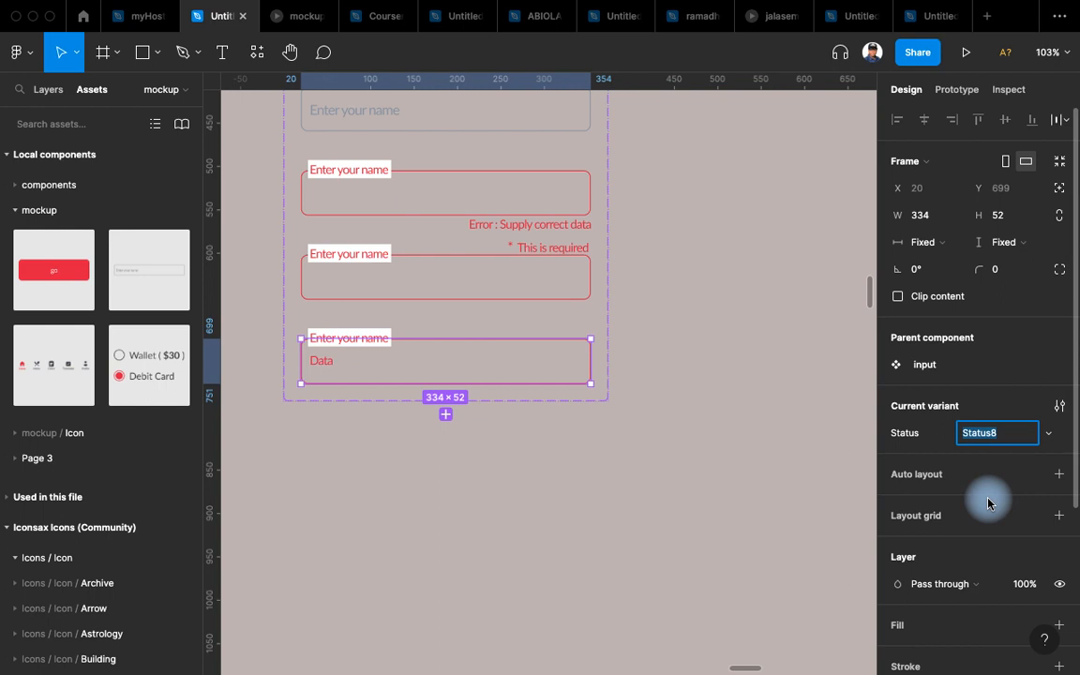
# Rename the variant's Status value from Status8 to Update.
pyautogui.write('upate')
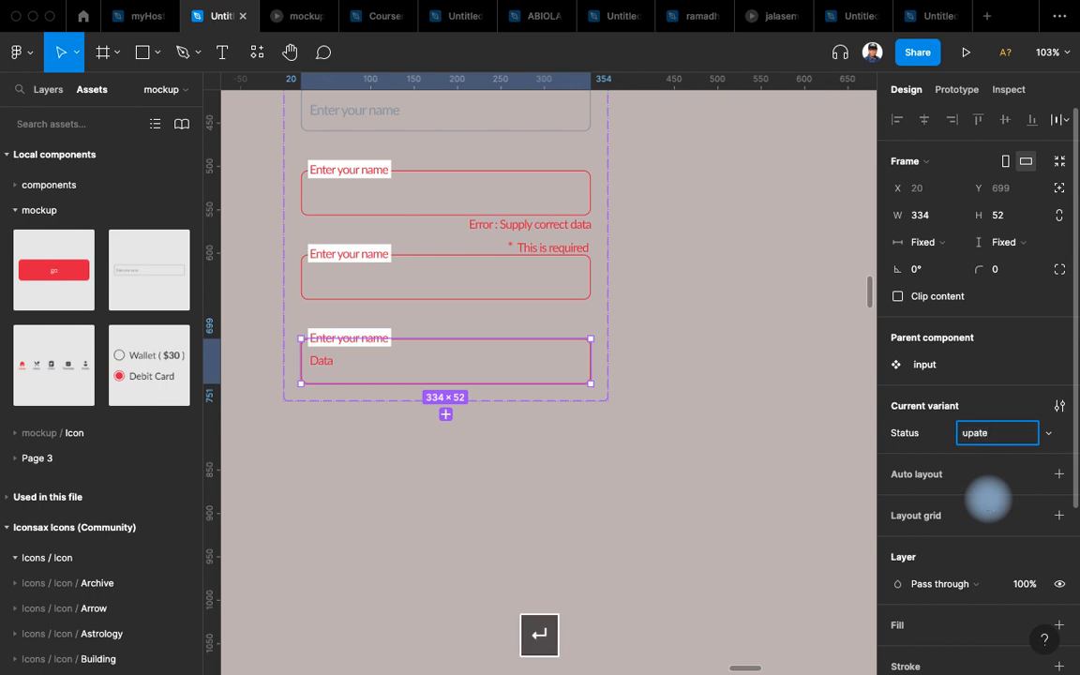
pyautogui.click(980, 433)
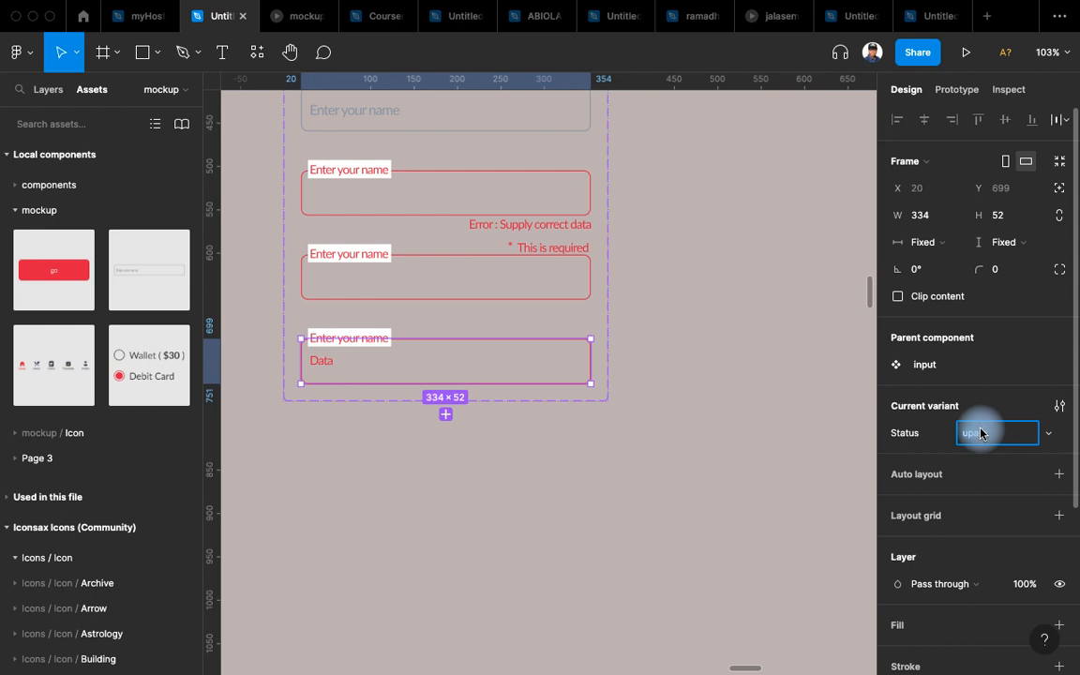
pyautogui.write('Update')
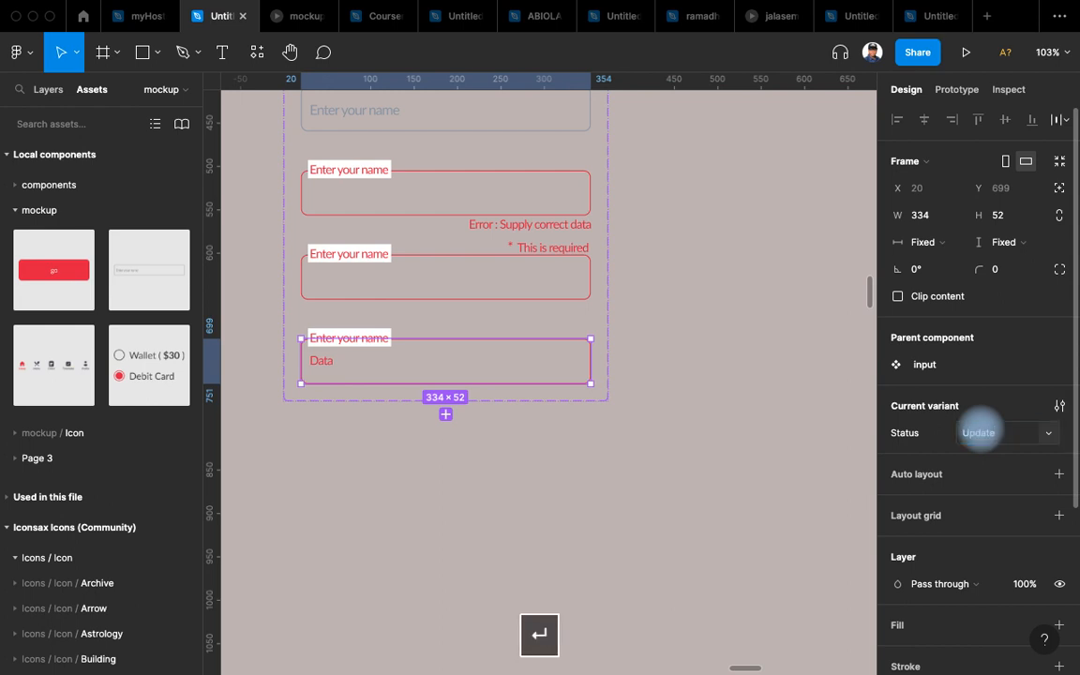
pyautogui.scroll(8, 711, 262)
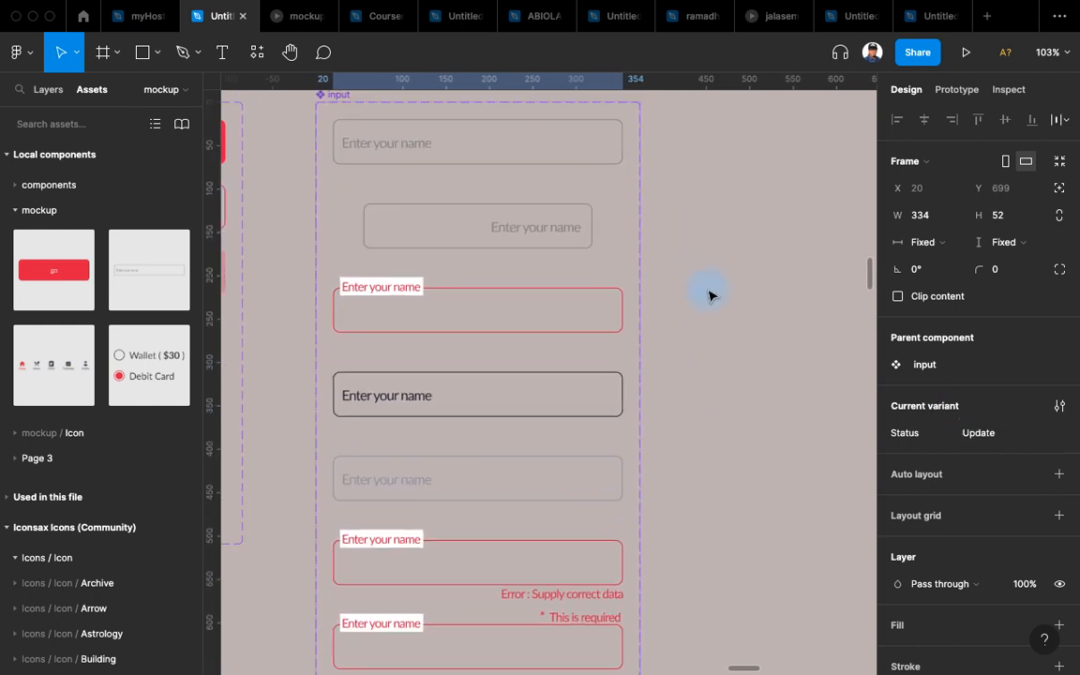
pyautogui.scroll(-5, 713, 281)
pyautogui.scroll(6, 733, 228)
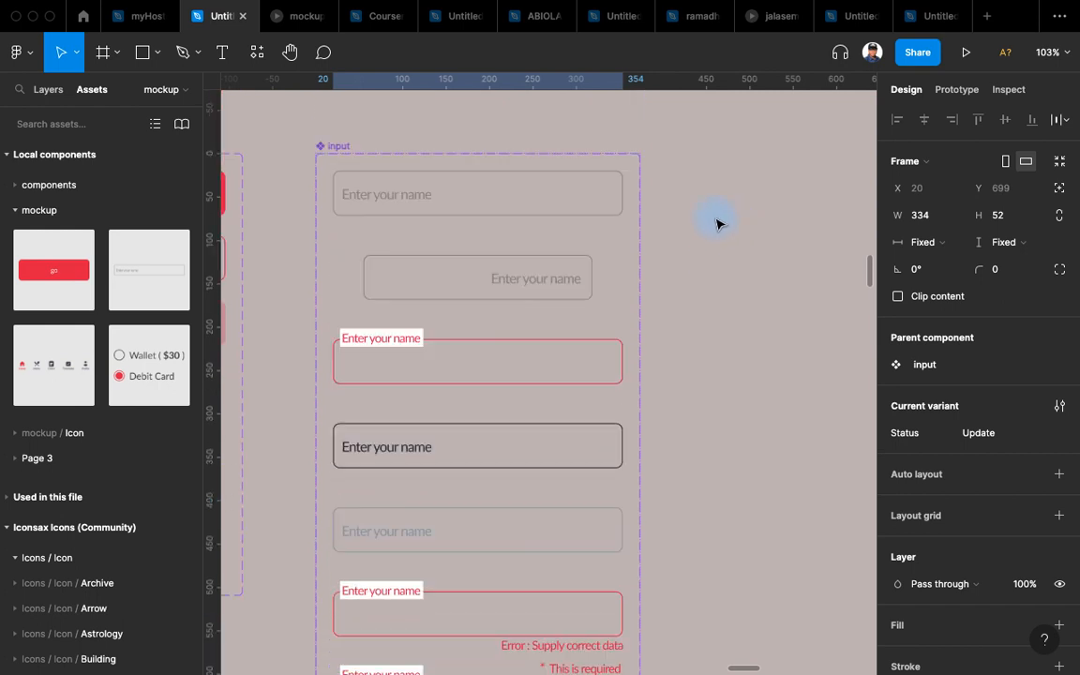
pyautogui.click(446, 193)
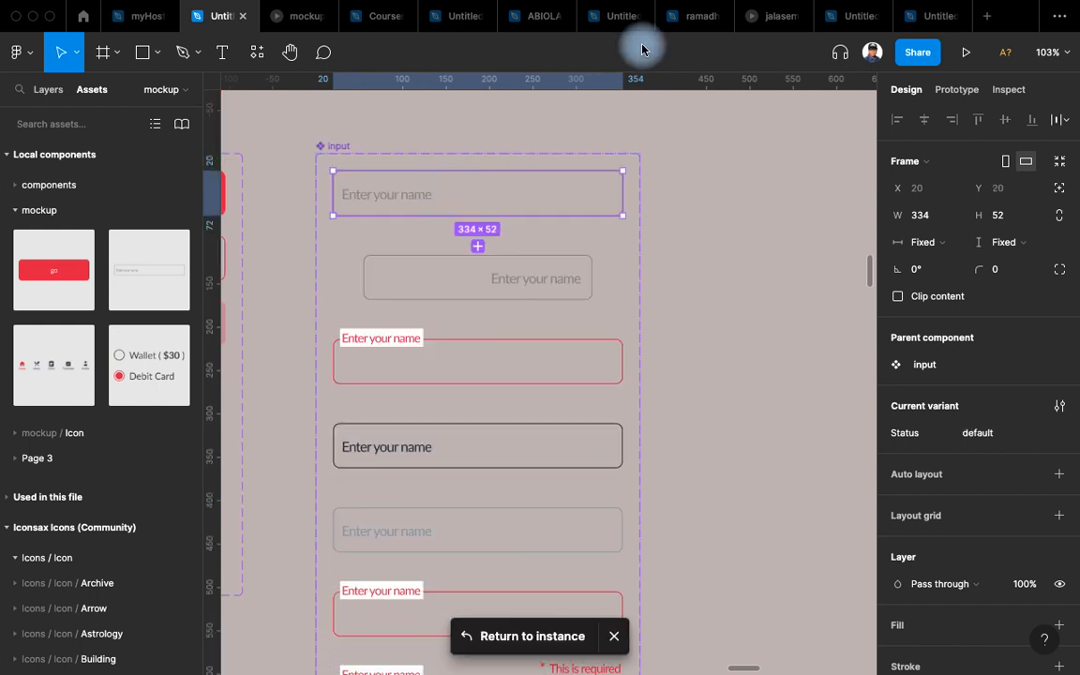
# Return to the Edit Name instance and retype its input placeholder as 'Edit Name'.
pyautogui.click(518, 637)
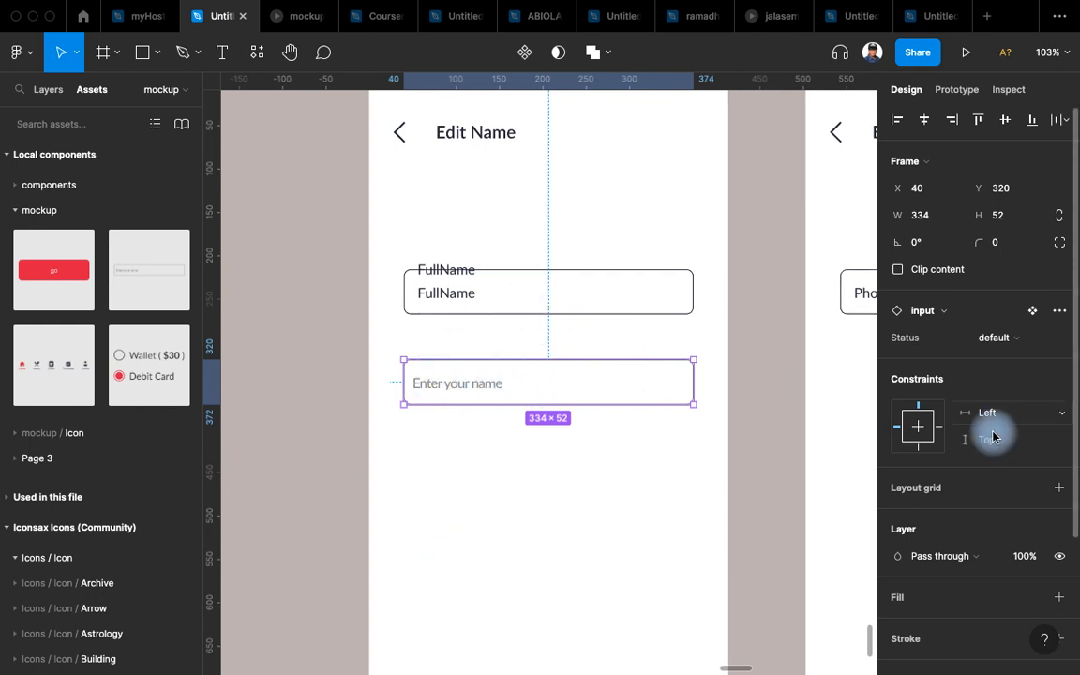
pyautogui.doubleClick(484, 387)
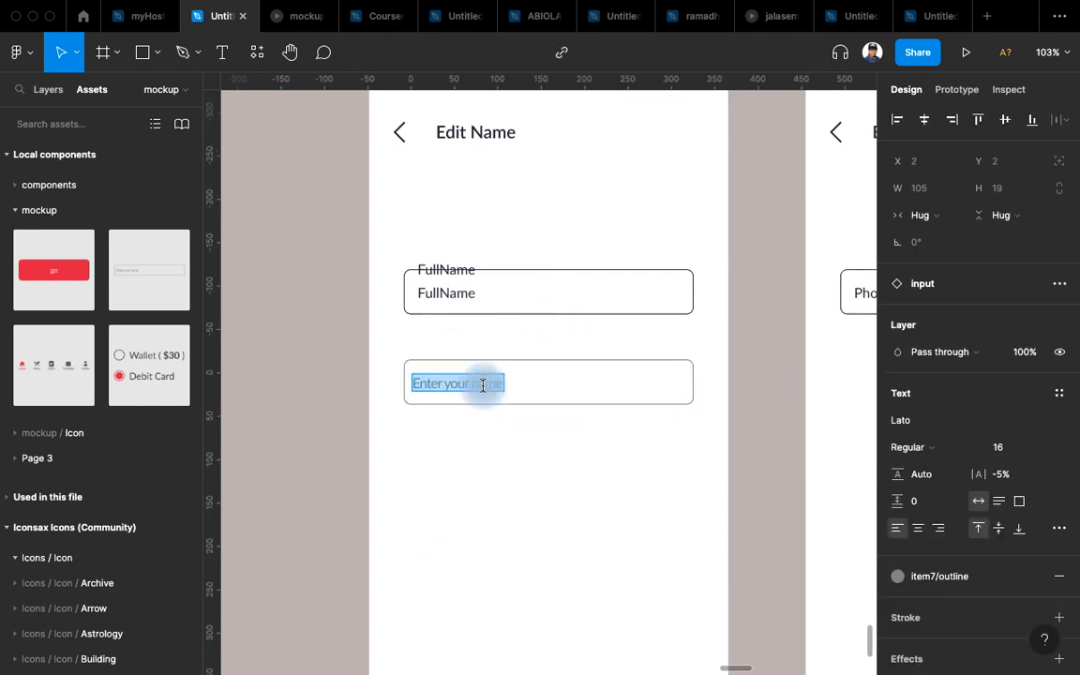
pyautogui.write('Update')
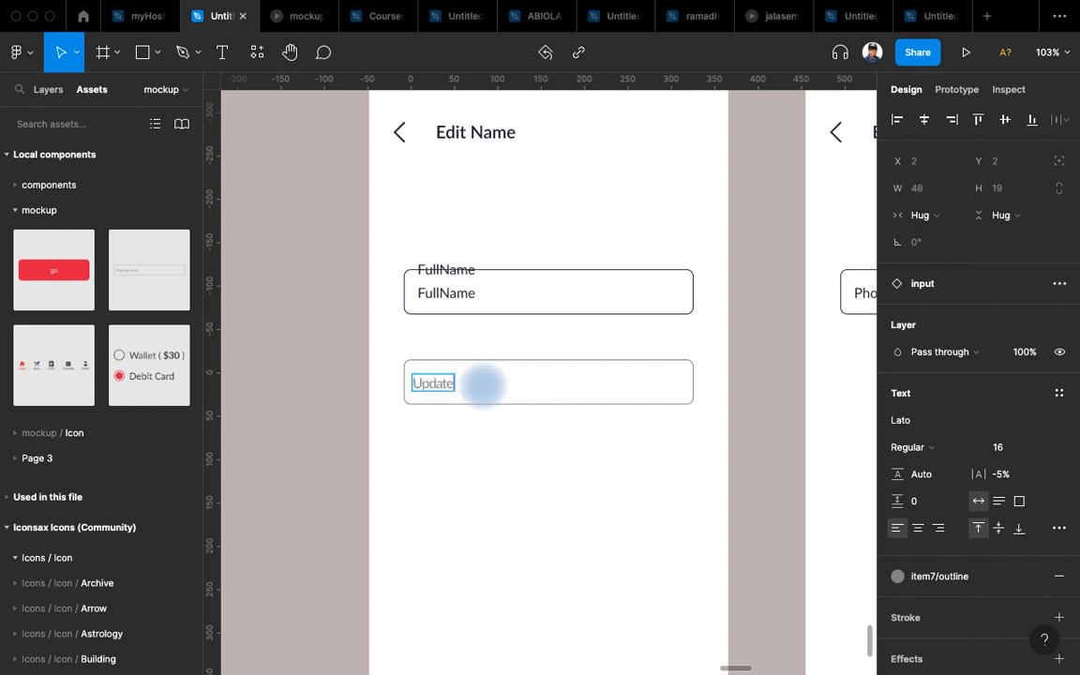
pyautogui.press('super+a')
pyautogui.write('Edit Name')
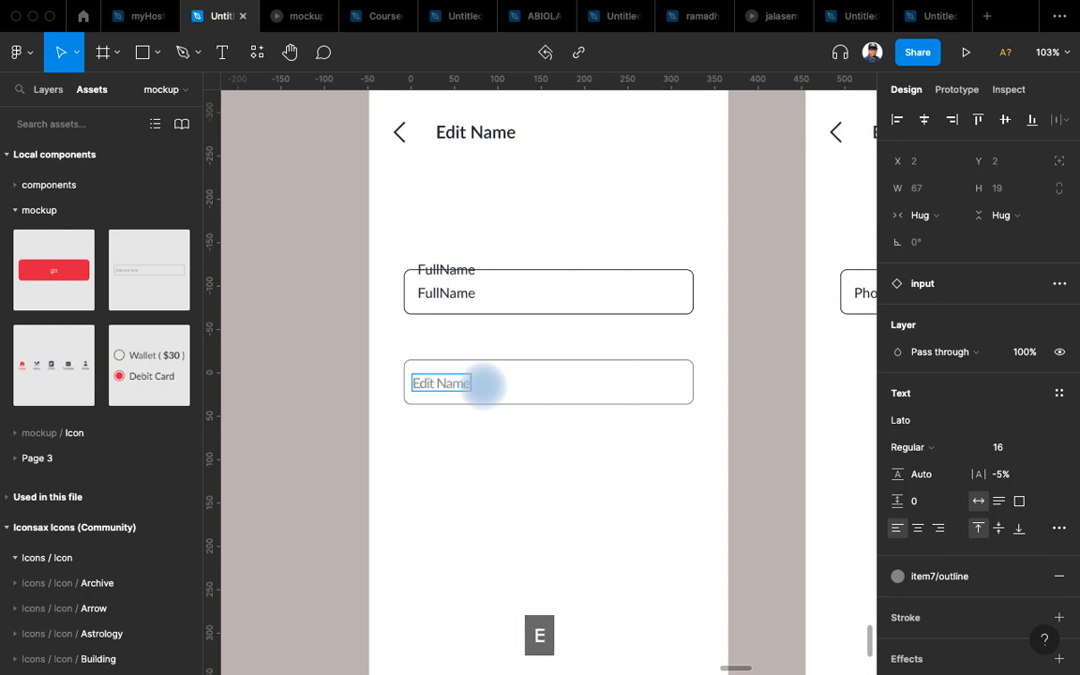
pyautogui.press('Escape')
pyautogui.press('Escape')
pyautogui.click(565, 393)
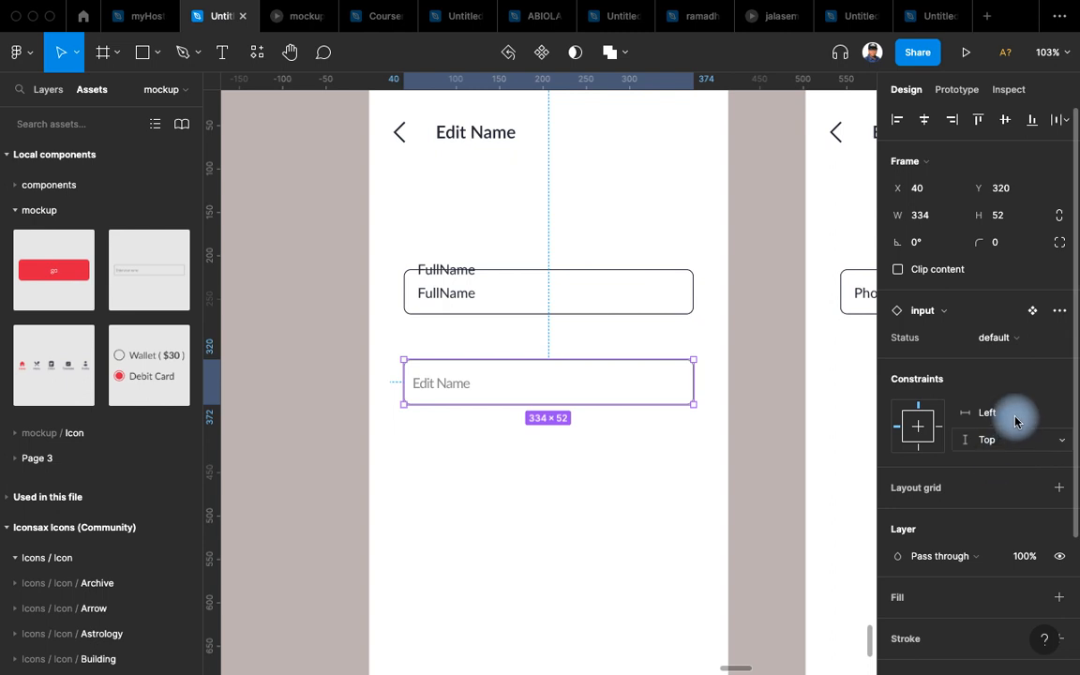
pyautogui.click(1030, 338)
# Revert the Edit Name input to its default variant and copy it.
pyautogui.click(1019, 458)
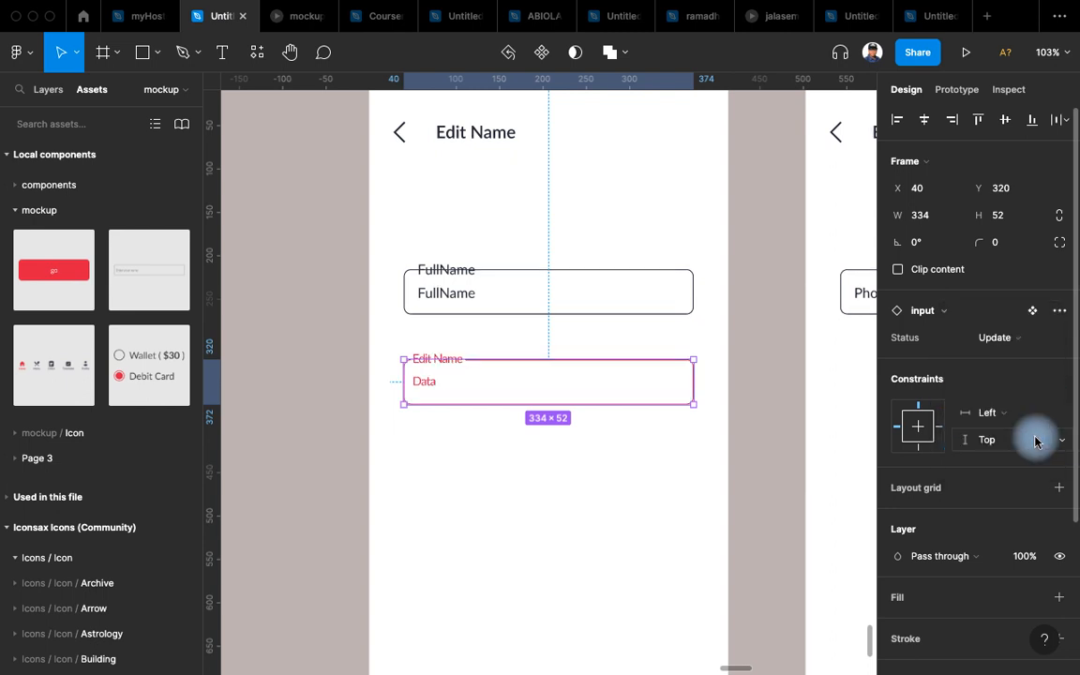
pyautogui.press('Escape')
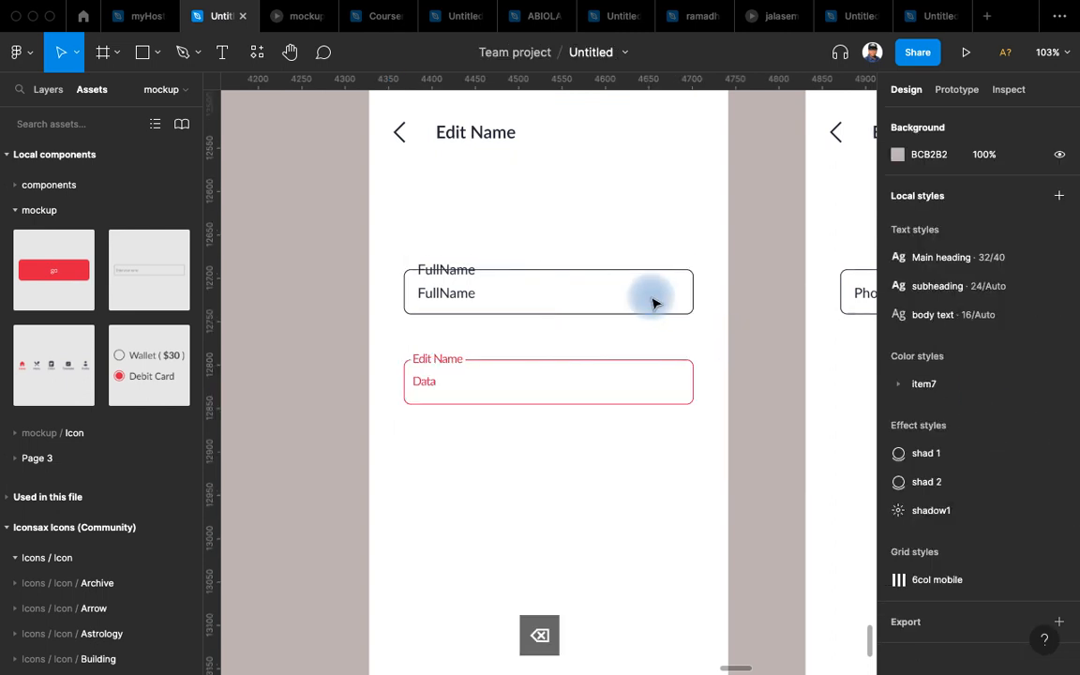
pyautogui.click(507, 366)
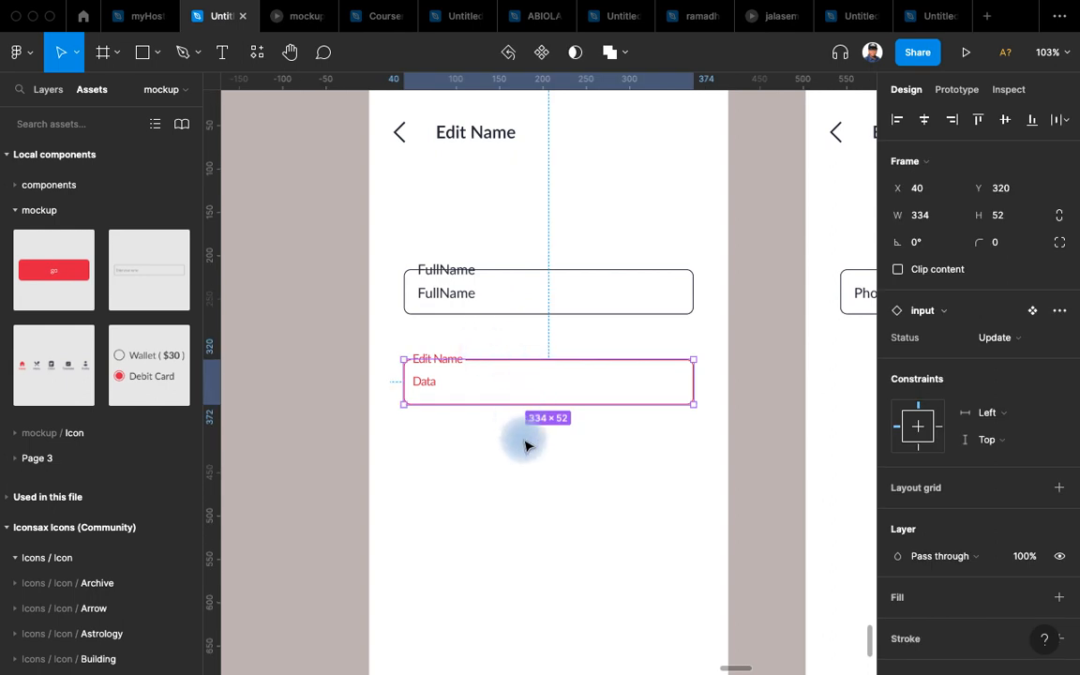
pyautogui.scroll(2, 507, 469)
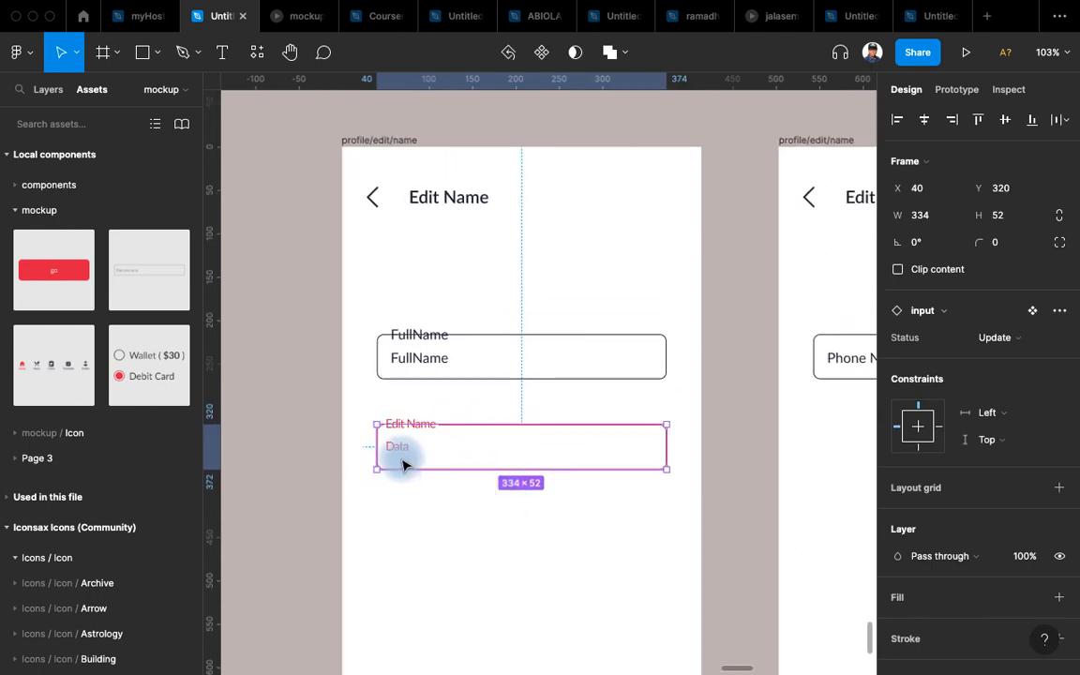
pyautogui.press('super+z')
pyautogui.press('super+z')
pyautogui.press('super+z')
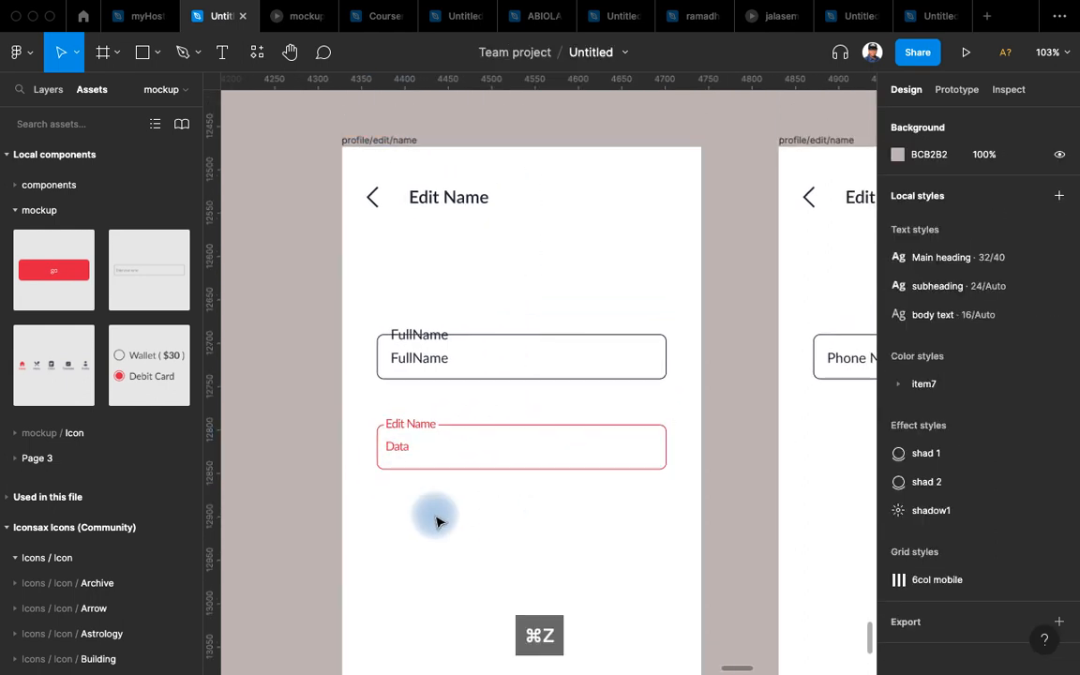
pyautogui.press('super+z')
pyautogui.hscroll(2, 441, 537)
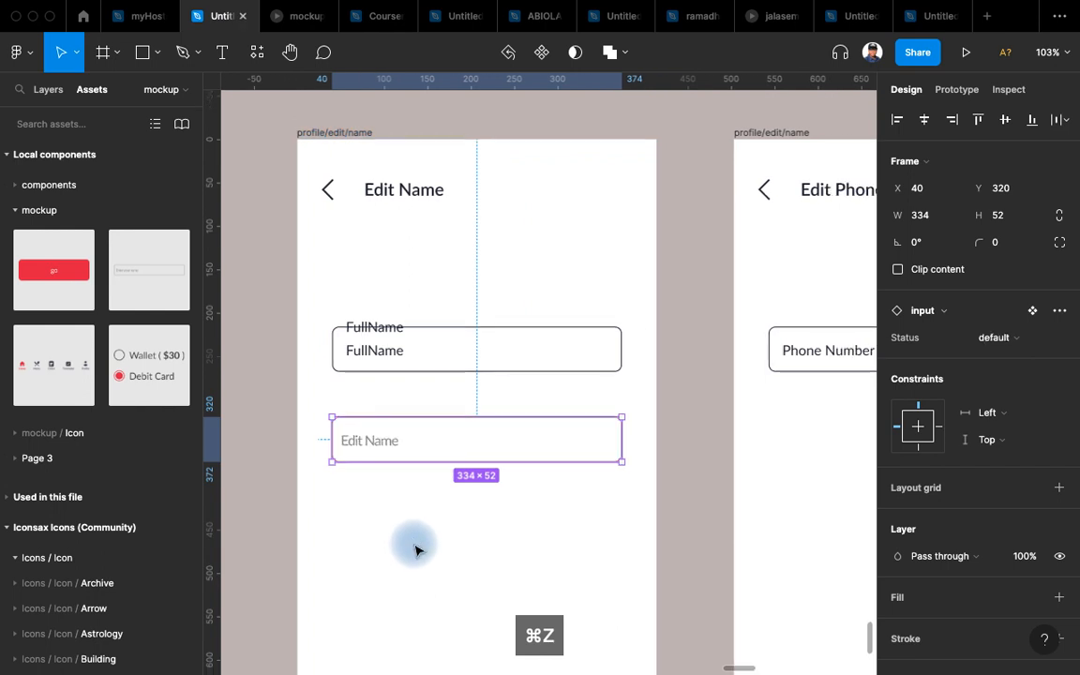
pyautogui.press('super+c')
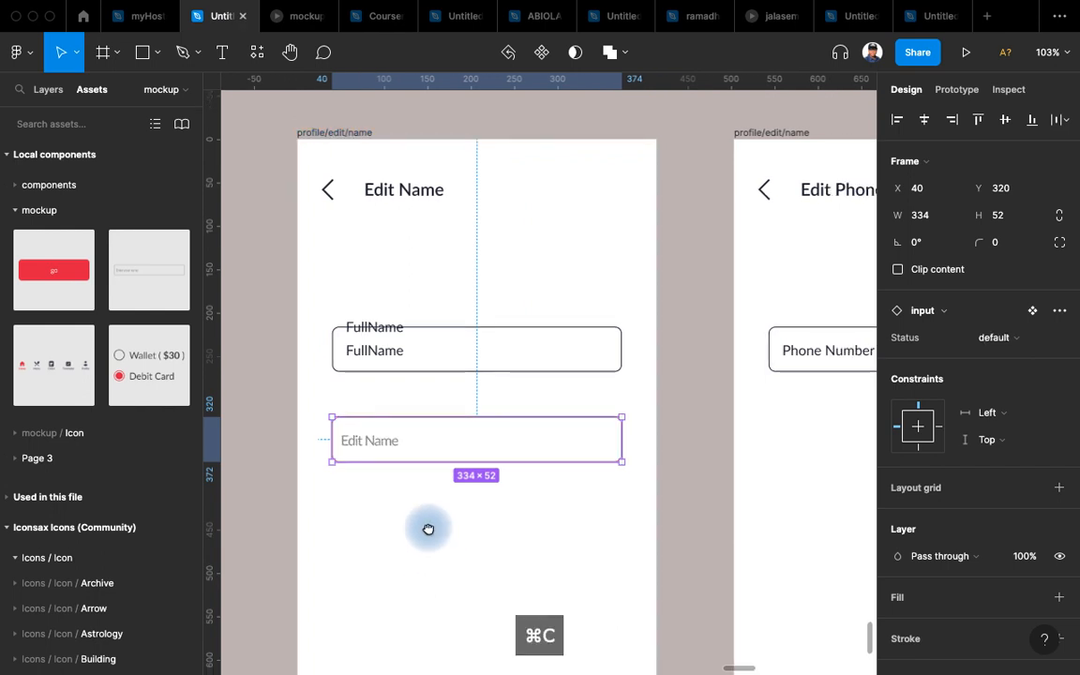
pyautogui.scroll(-5, 427, 528)
pyautogui.press('Escape')
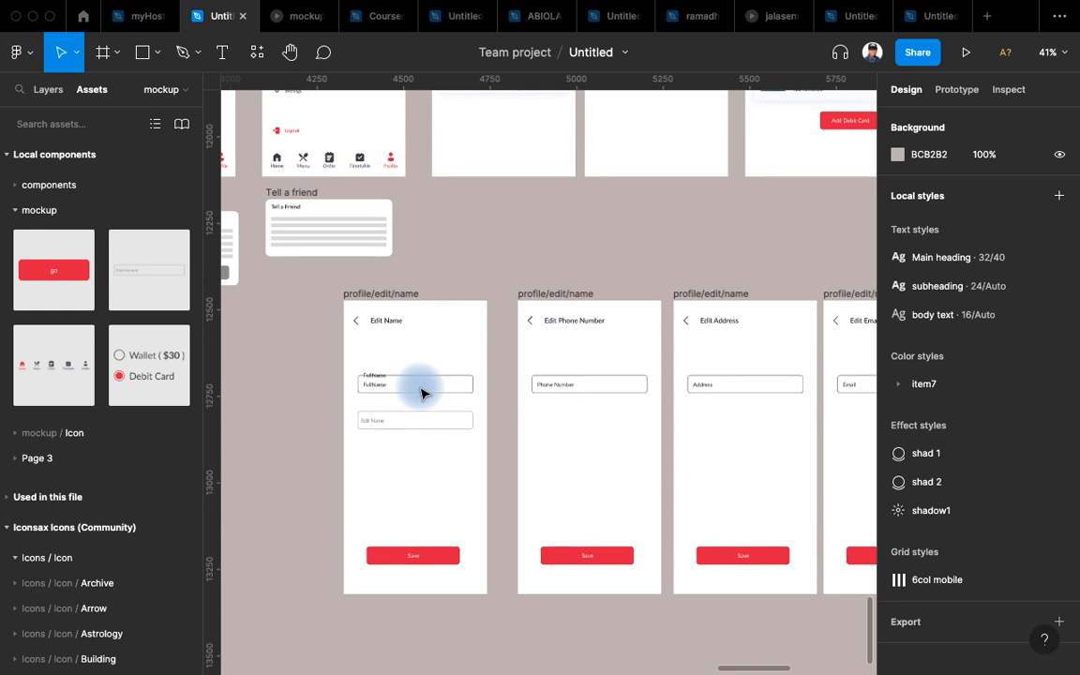
# Delete the stray FullName label from the field group.
pyautogui.click(369, 373)
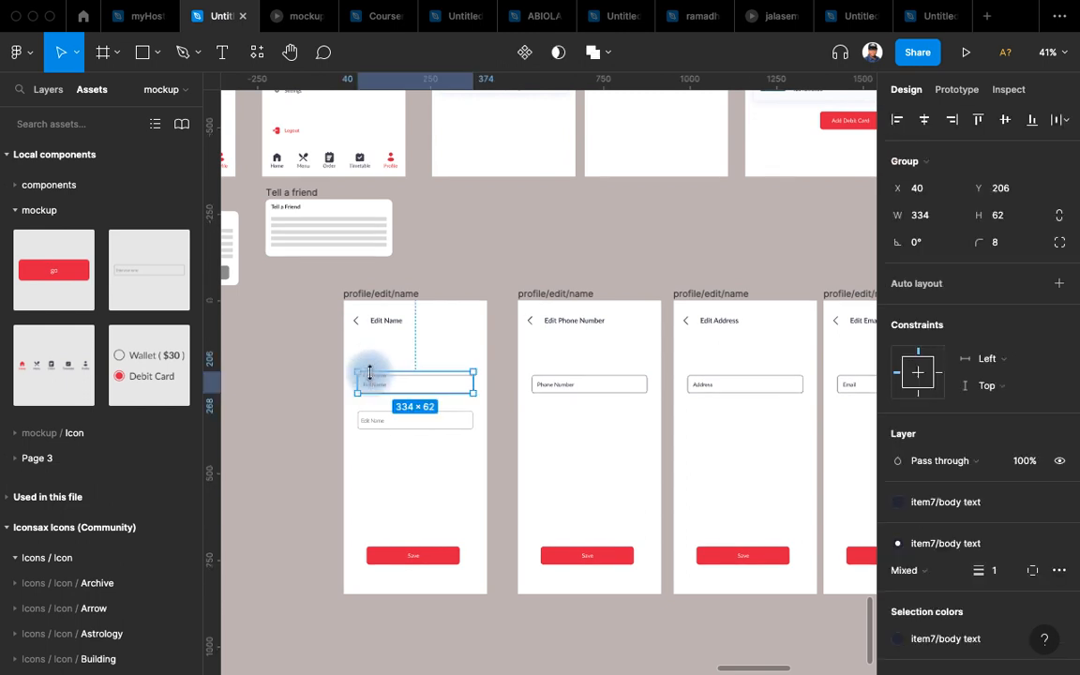
pyautogui.scroll(3, 369, 373)
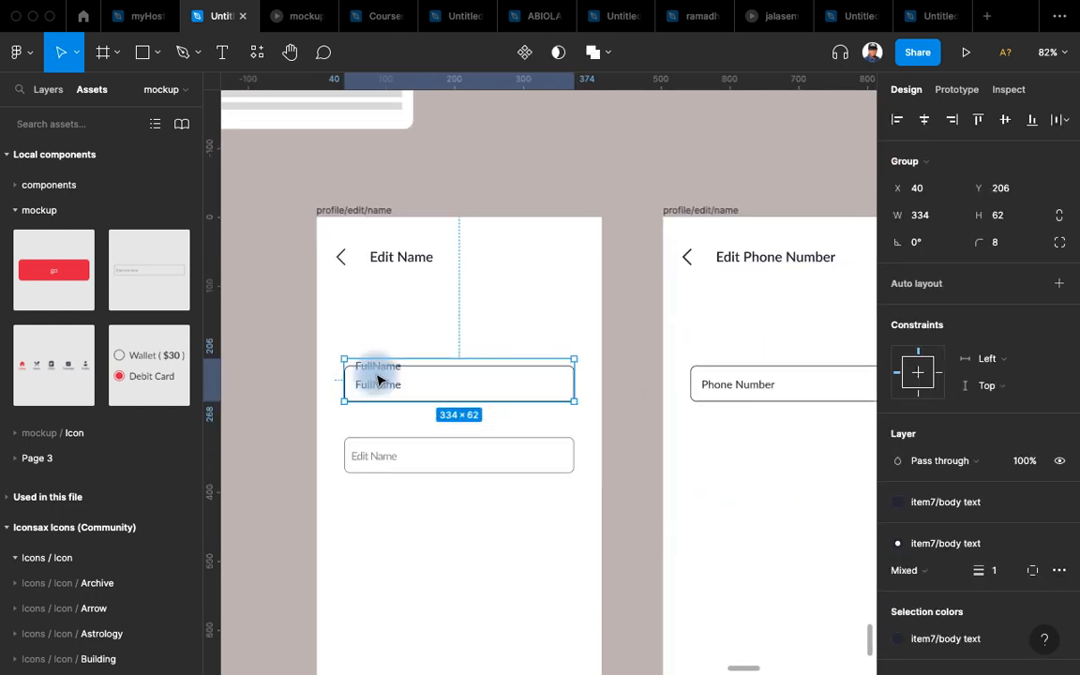
pyautogui.doubleClick(373, 375)
pyautogui.press('BackSpace')
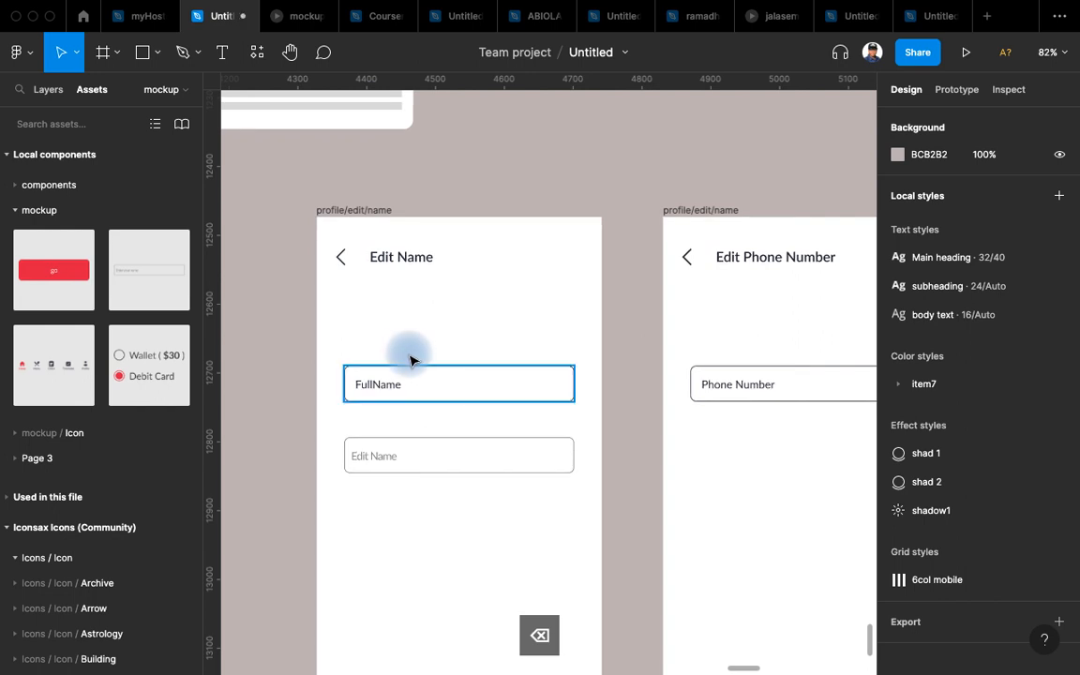
# Replace the Full Name, Phone Number, Address and Email fields with input component instances.
pyautogui.click(416, 375)
pyautogui.keyDown('shift'); pyautogui.click(757, 368); pyautogui.keyUp('shift')
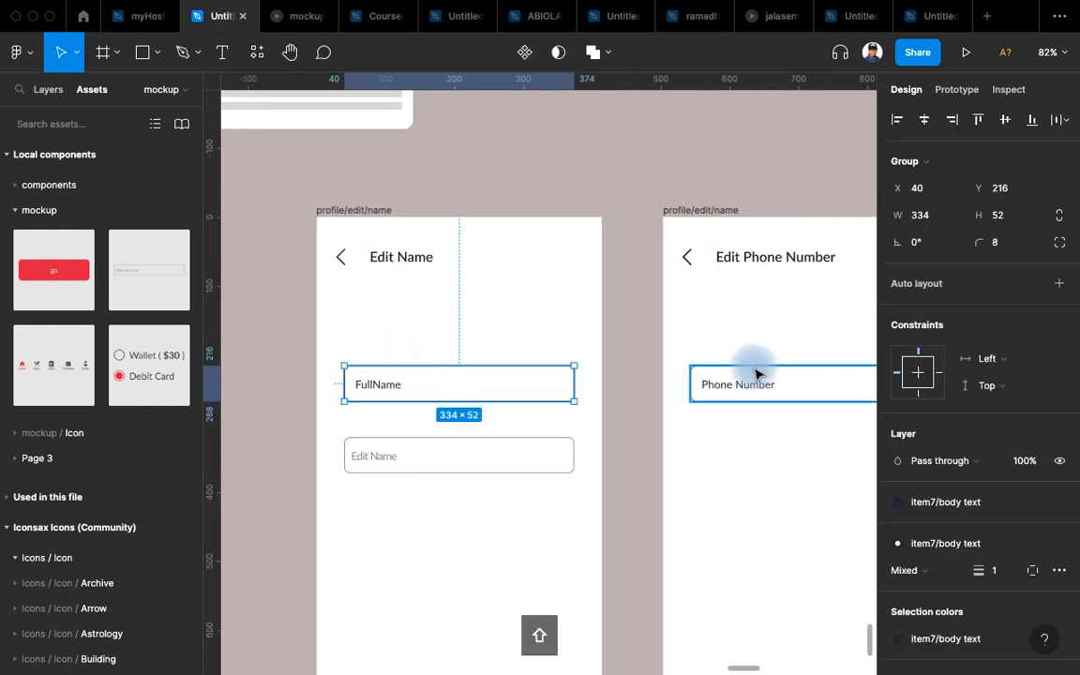
pyautogui.hscroll(5, 757, 368)
pyautogui.keyDown('shift'); pyautogui.click(627, 376); pyautogui.keyUp('shift')
pyautogui.hscroll(5, 628, 375)
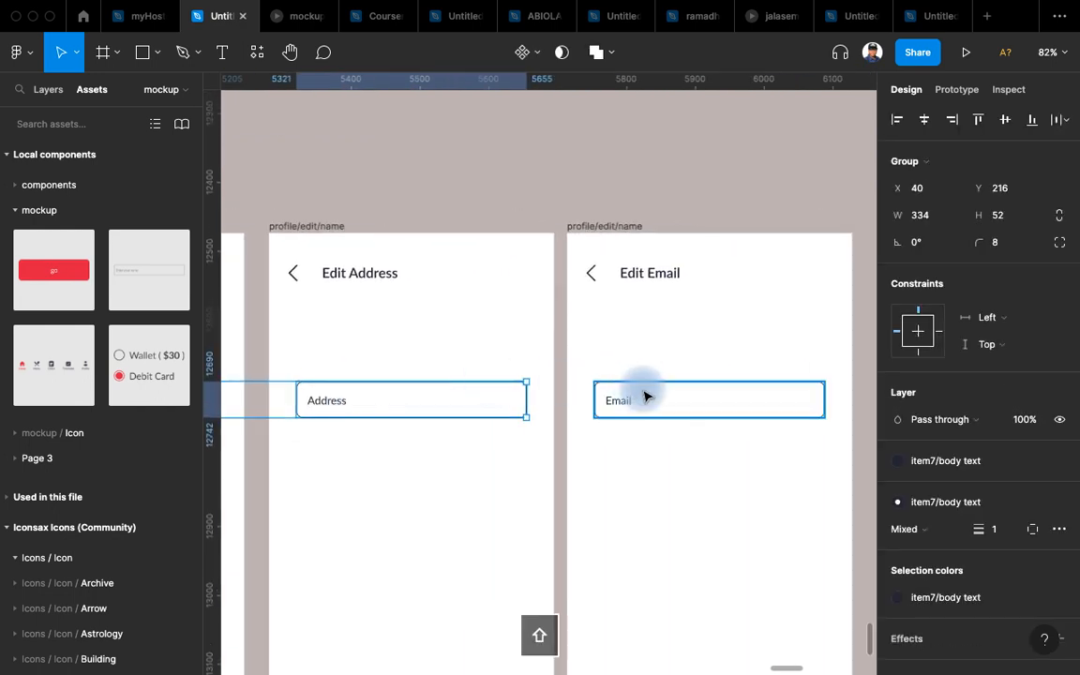
pyautogui.scroll(-1, 608, 486)
pyautogui.keyDown('shift'); pyautogui.click(651, 344); pyautogui.keyUp('shift')
pyautogui.scroll(-5, 723, 379)
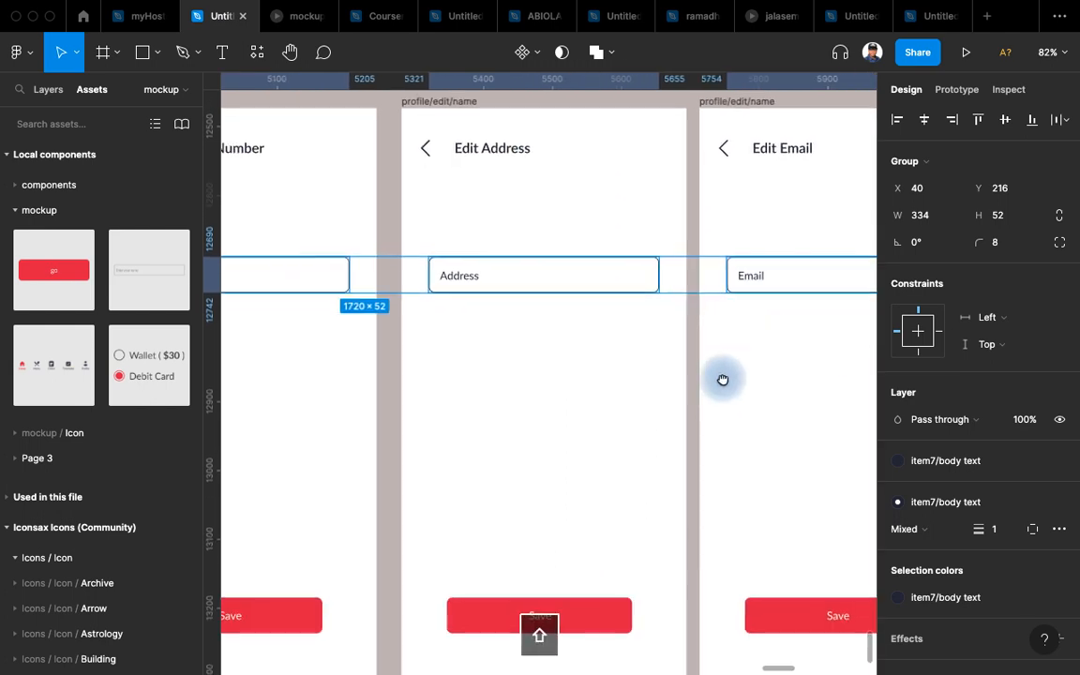
pyautogui.scroll(2, 485, 398)
pyautogui.hscroll(-2, 486, 398)
pyautogui.hotkey('ctrl', 'shift', 'r')
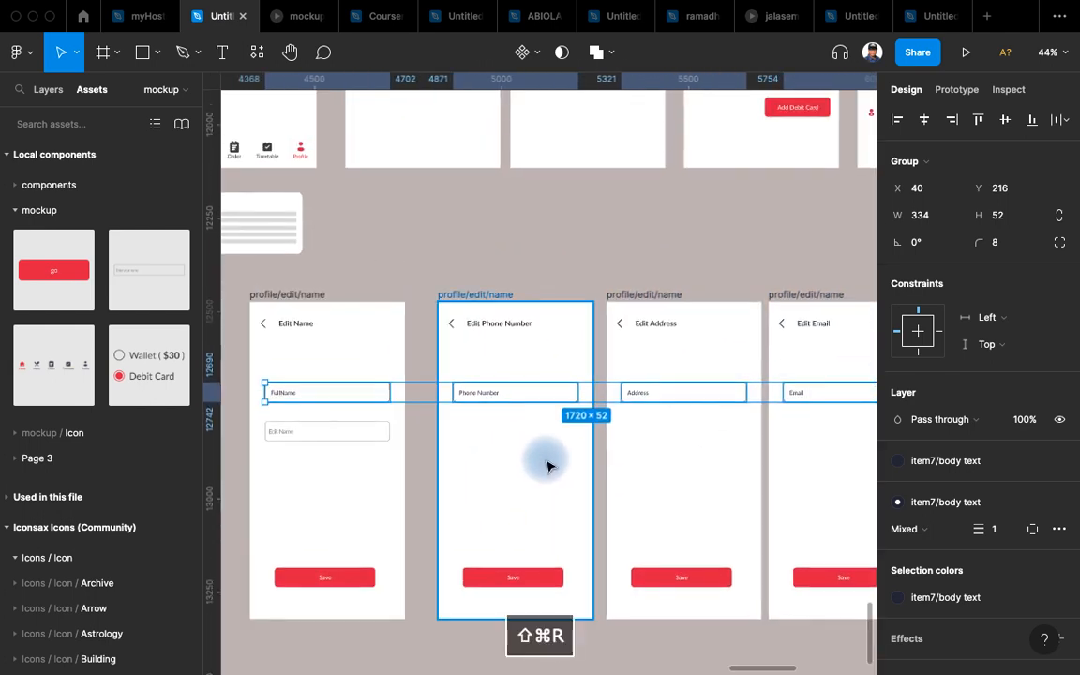
# Delete the extra lower Edit Name field and select the remaining Edit Name input.
pyautogui.click(343, 436)
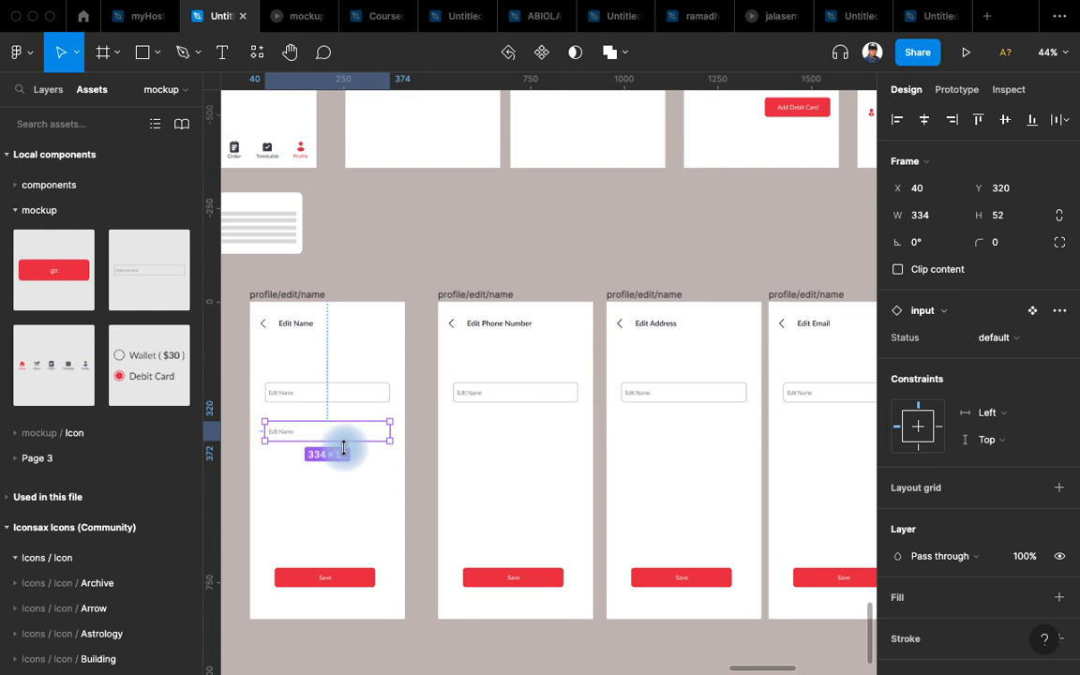
pyautogui.press('BackSpace')
pyautogui.scroll(5, 300, 381)
pyautogui.click(427, 398)
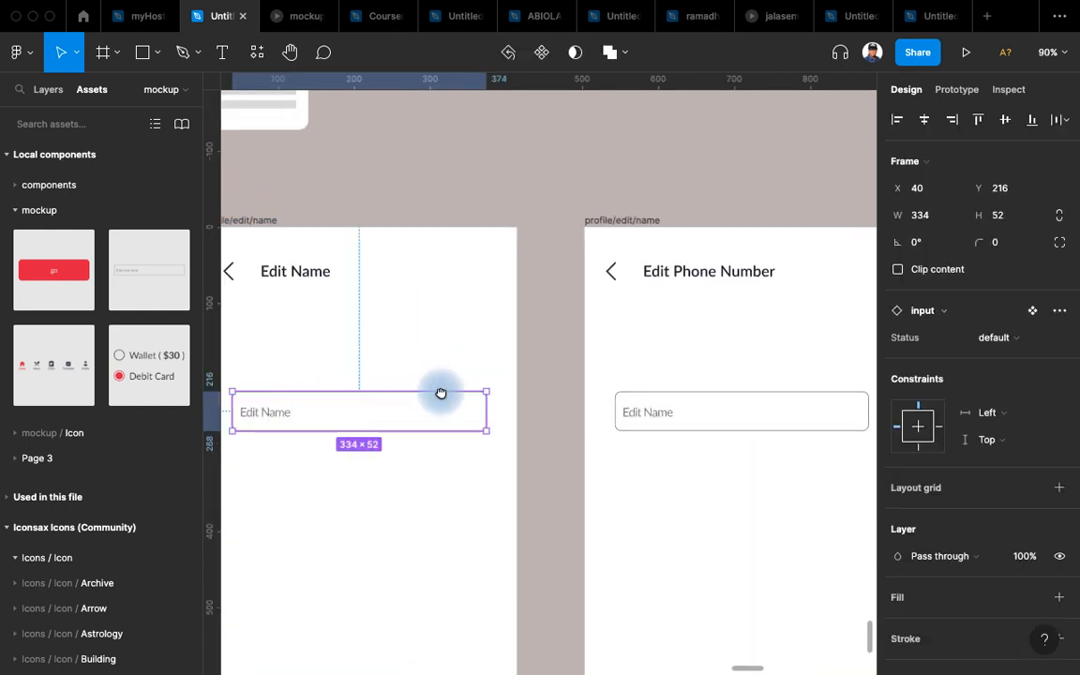
# Set the Edit Name input's Status property to Update.
pyautogui.hscroll(-2, 767, 290)
pyautogui.scroll(-1, 767, 290)
pyautogui.click(1008, 346)
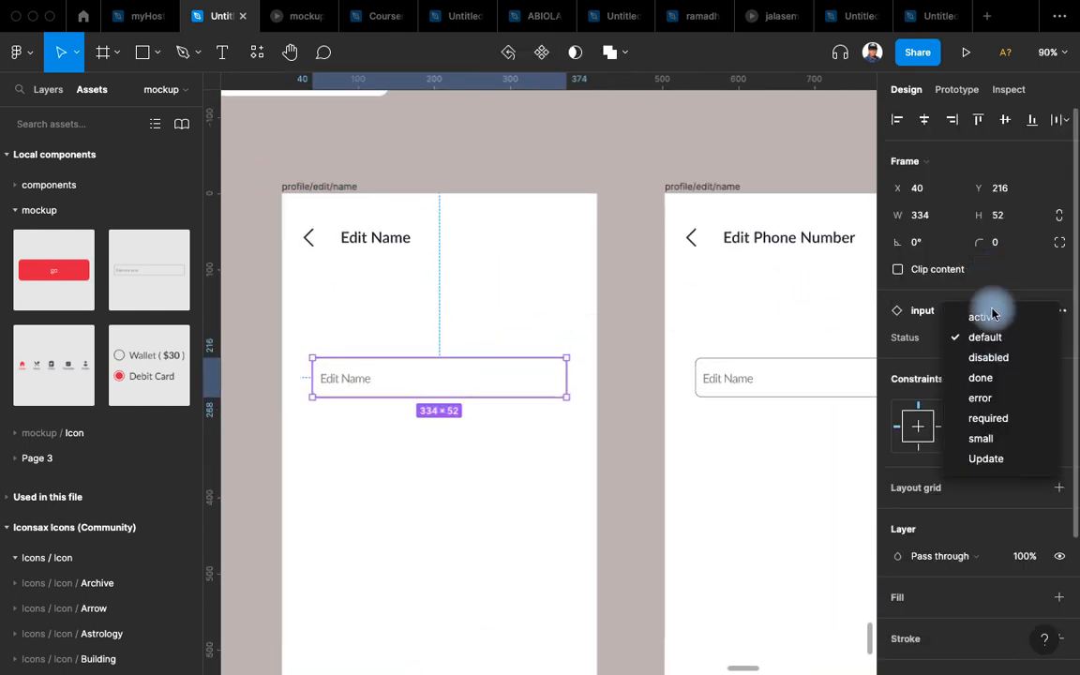
pyautogui.click(986, 459)
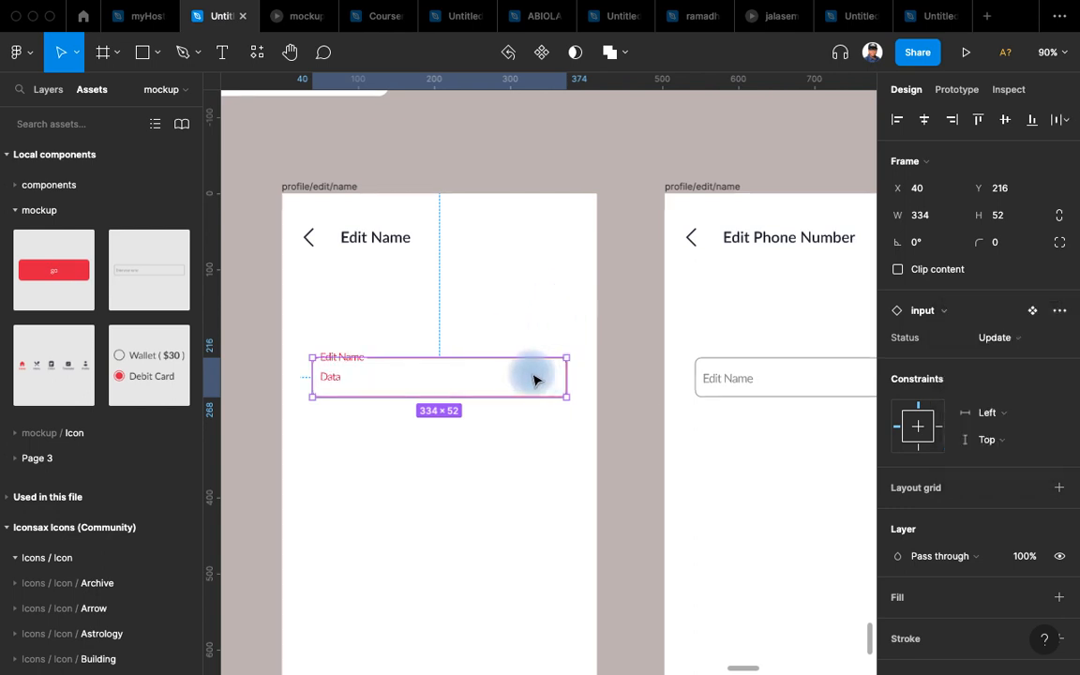
# Replace the input's Data text with a sample full name.
pyautogui.scroll(3, 301, 385)
pyautogui.scroll(3, 354, 385)
pyautogui.doubleClick(345, 375)
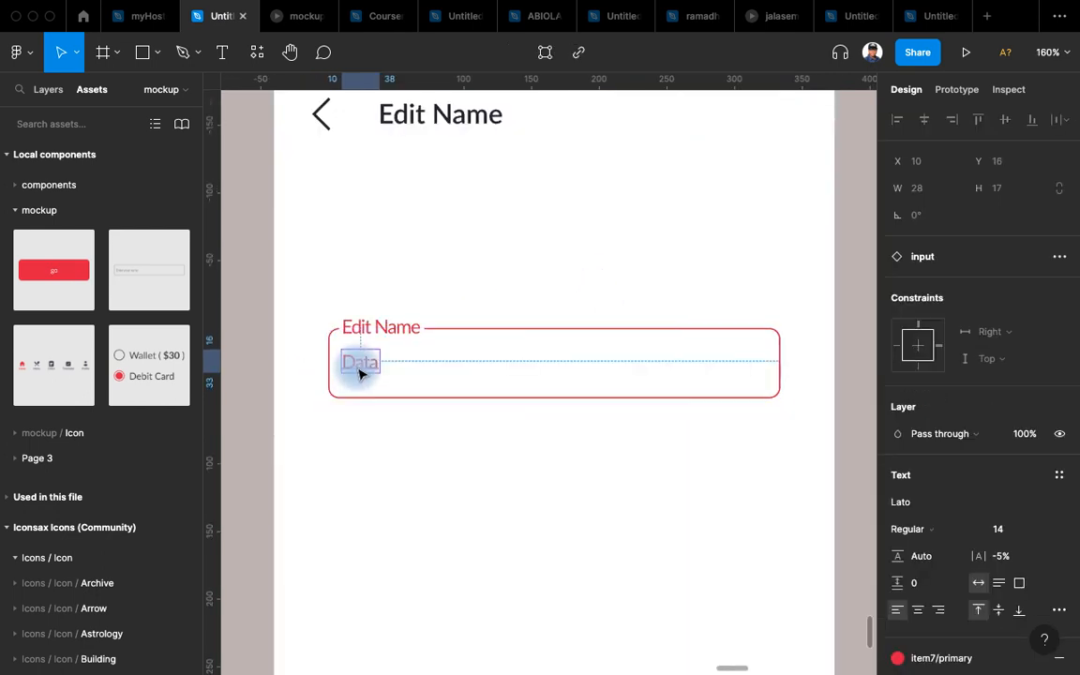
pyautogui.doubleClick(357, 367)
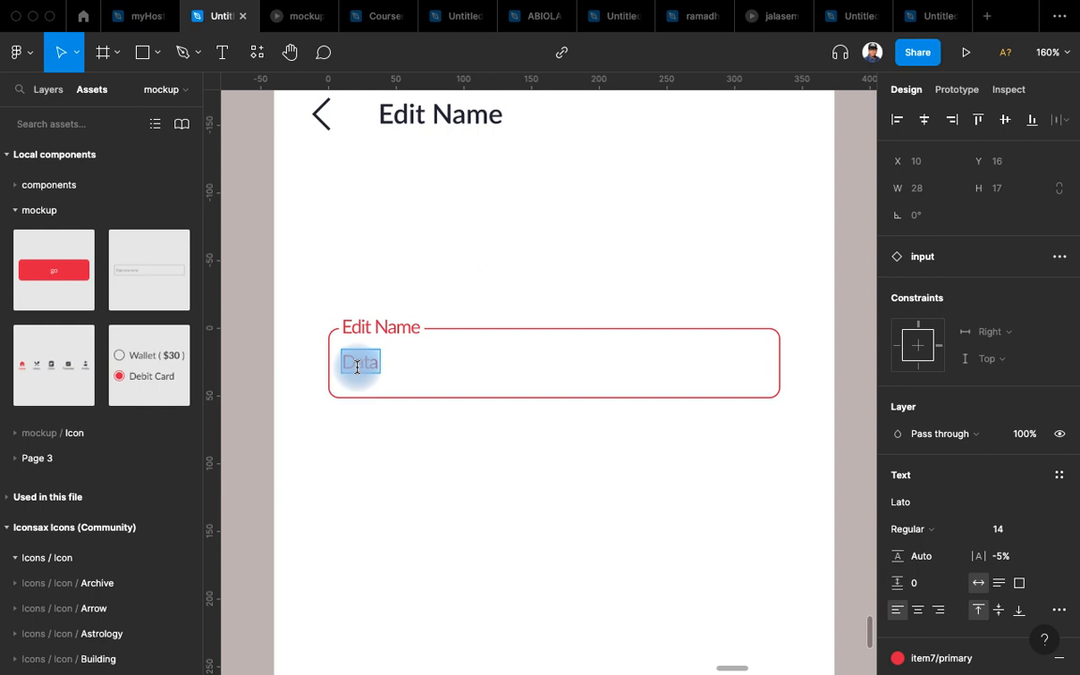
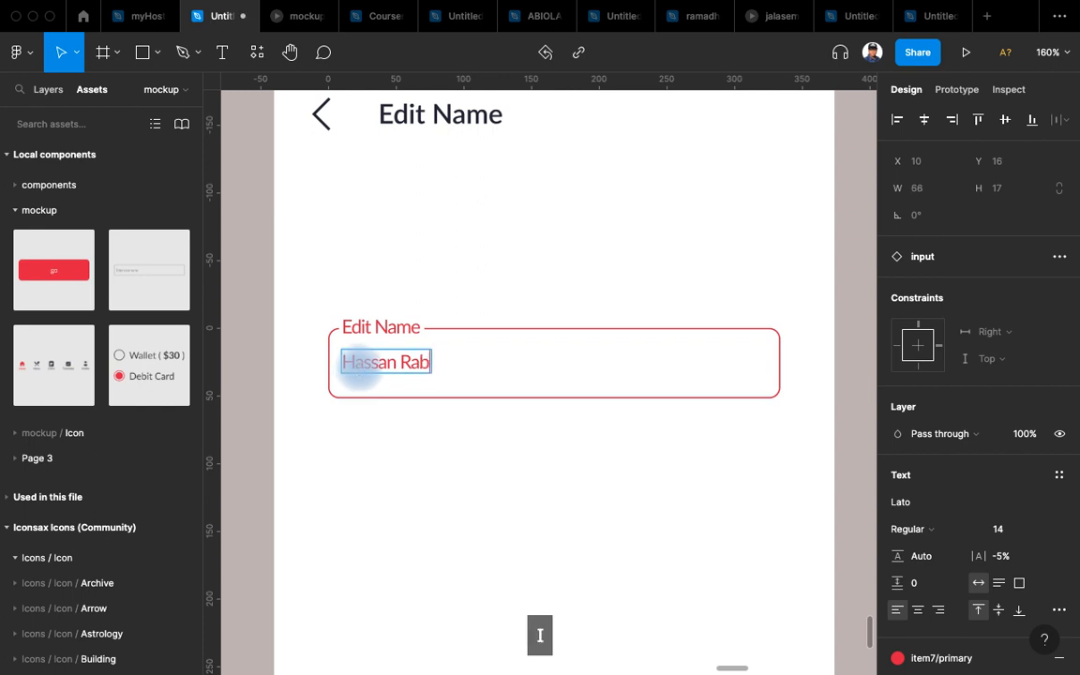
pyautogui.hscroll(10, 578, 325)
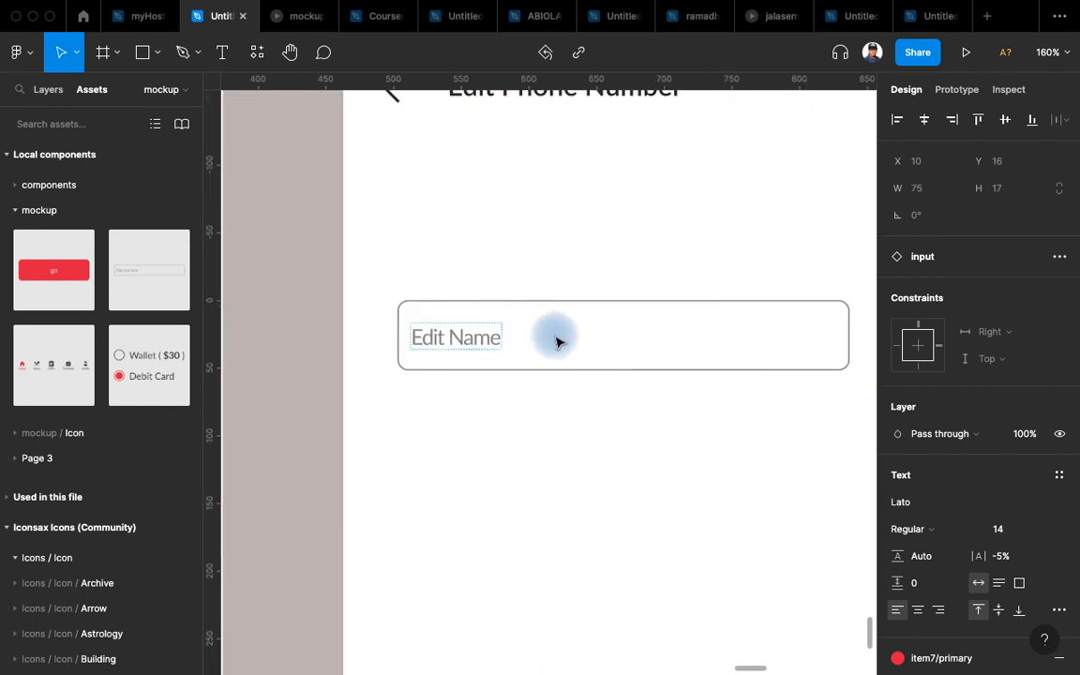
# Relabel the phone screen's input from Edit Name to Edit Phone Number.
pyautogui.scroll(3, 557, 342)
pyautogui.click(439, 422)
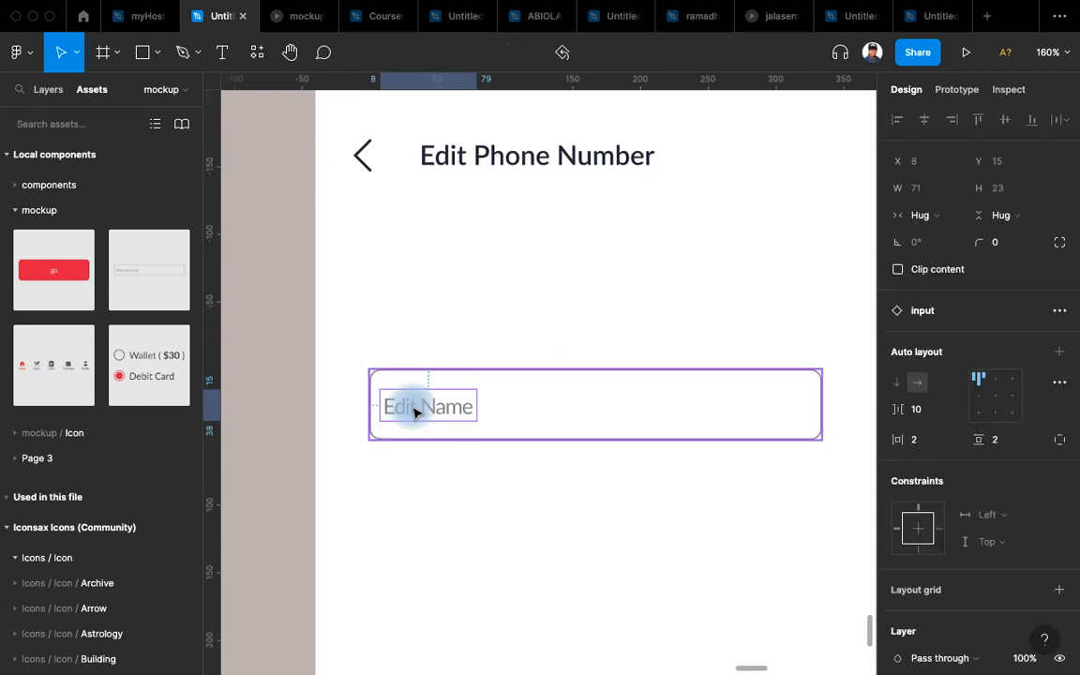
pyautogui.doubleClick(413, 408)
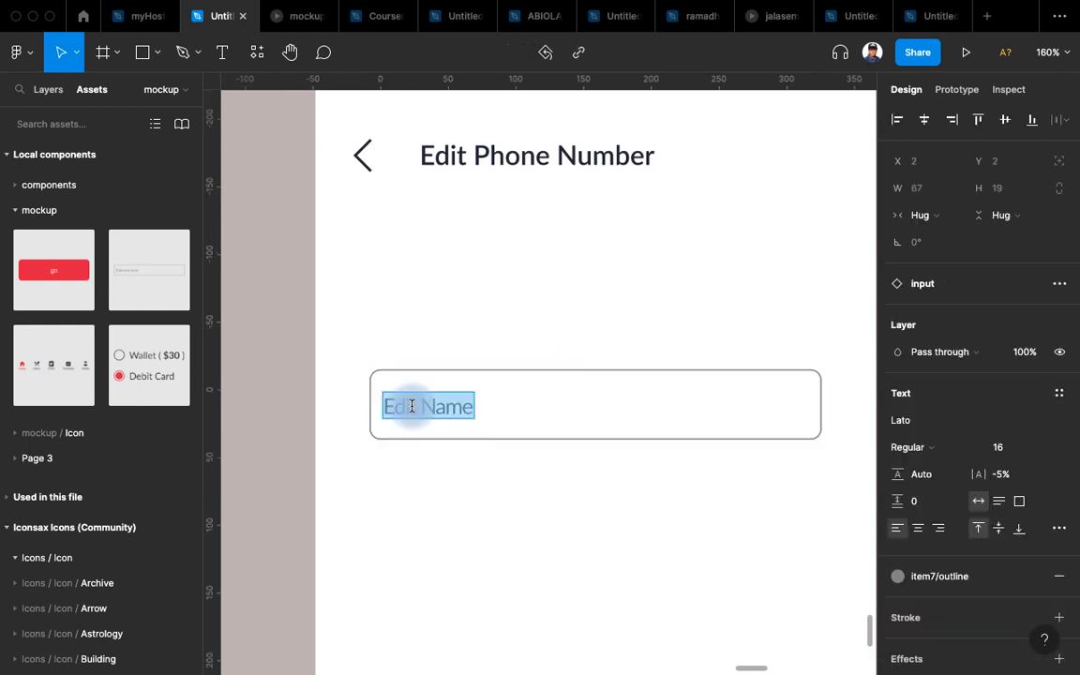
pyautogui.click(442, 405)
pyautogui.write('P')
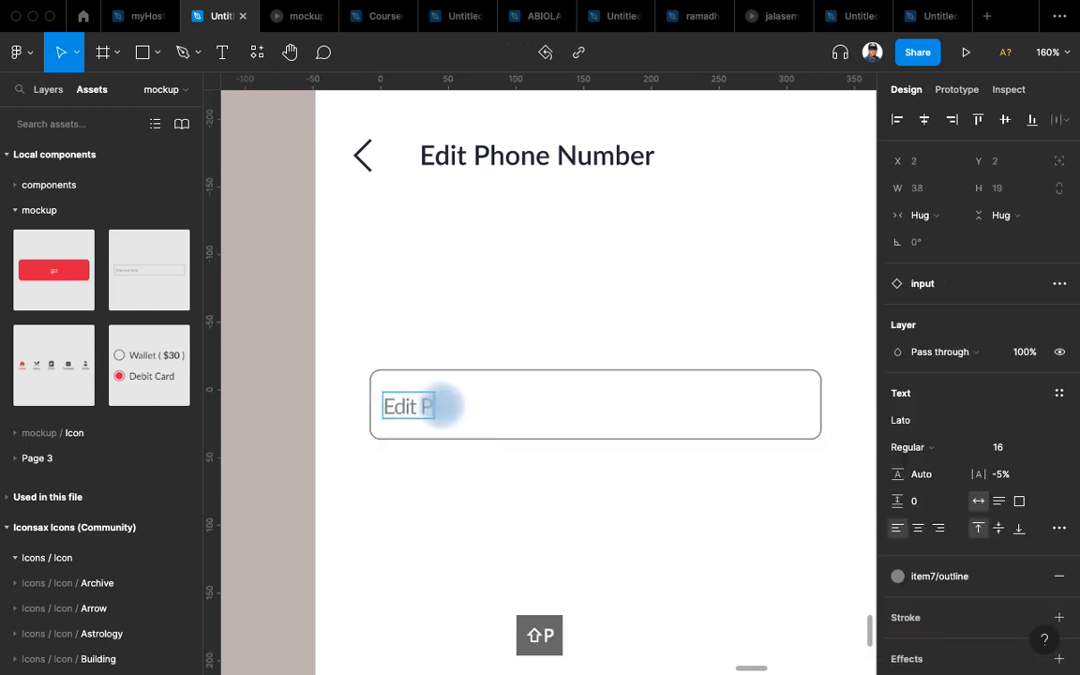
pyautogui.write('hone Nu')
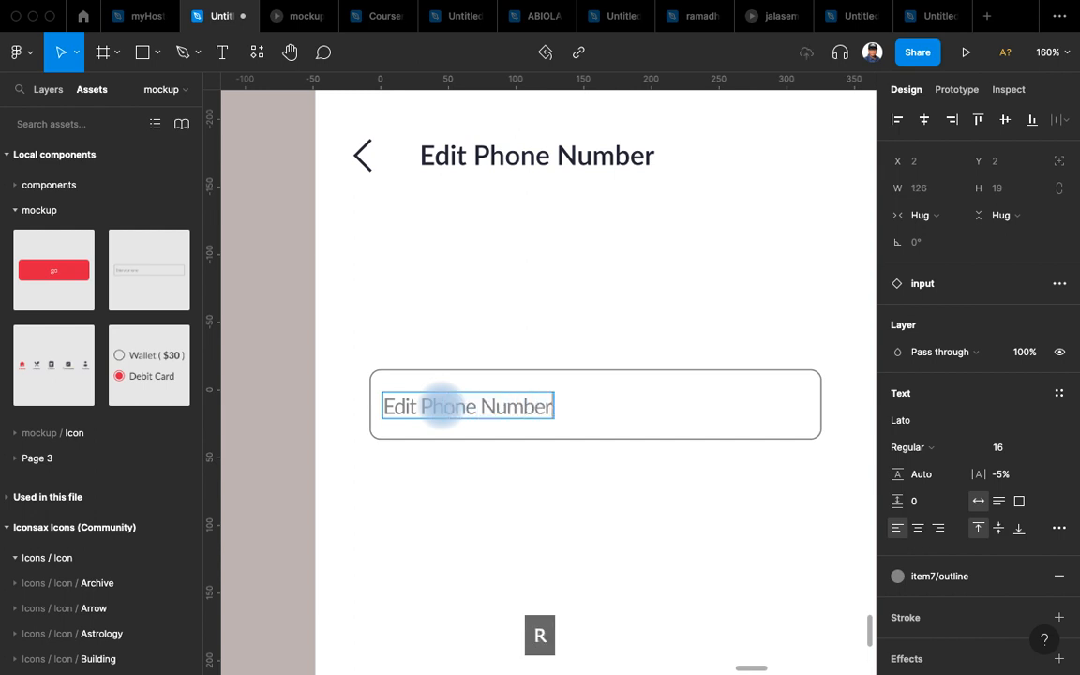
pyautogui.write('mber')
pyautogui.press('Escape')
pyautogui.press('Escape')
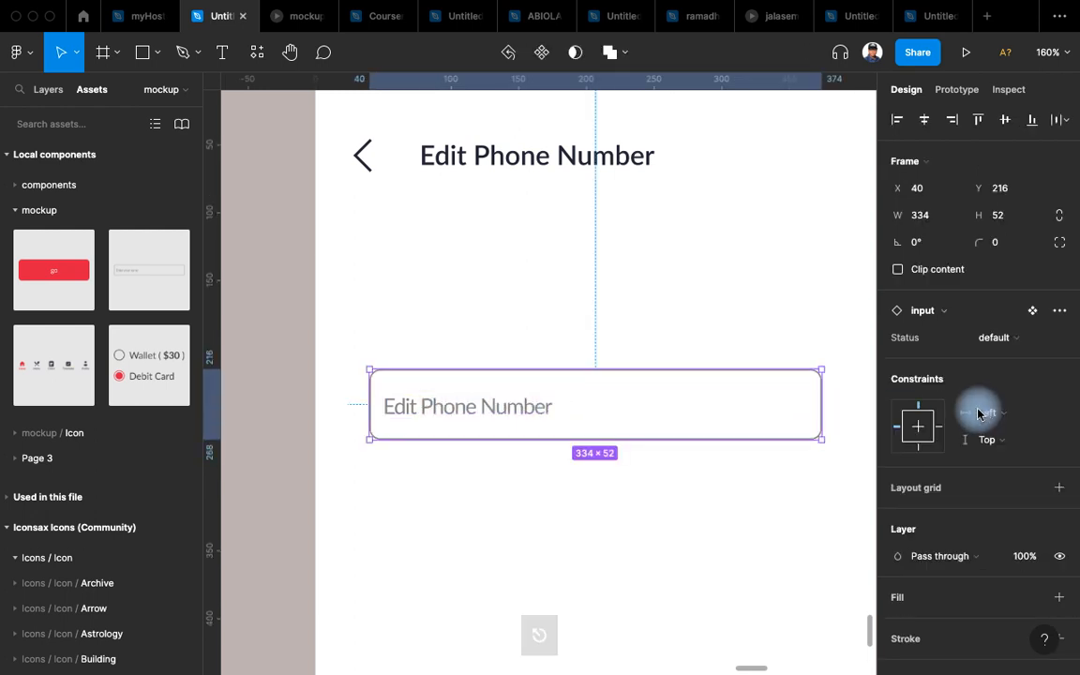
# Switch the phone input to Update and replace Data with a sample phone number.
pyautogui.click(1006, 351)
pyautogui.click(1010, 460)
pyautogui.moveTo(436, 429); pyautogui.dragTo(685, 395)
pyautogui.doubleClick(437, 373)
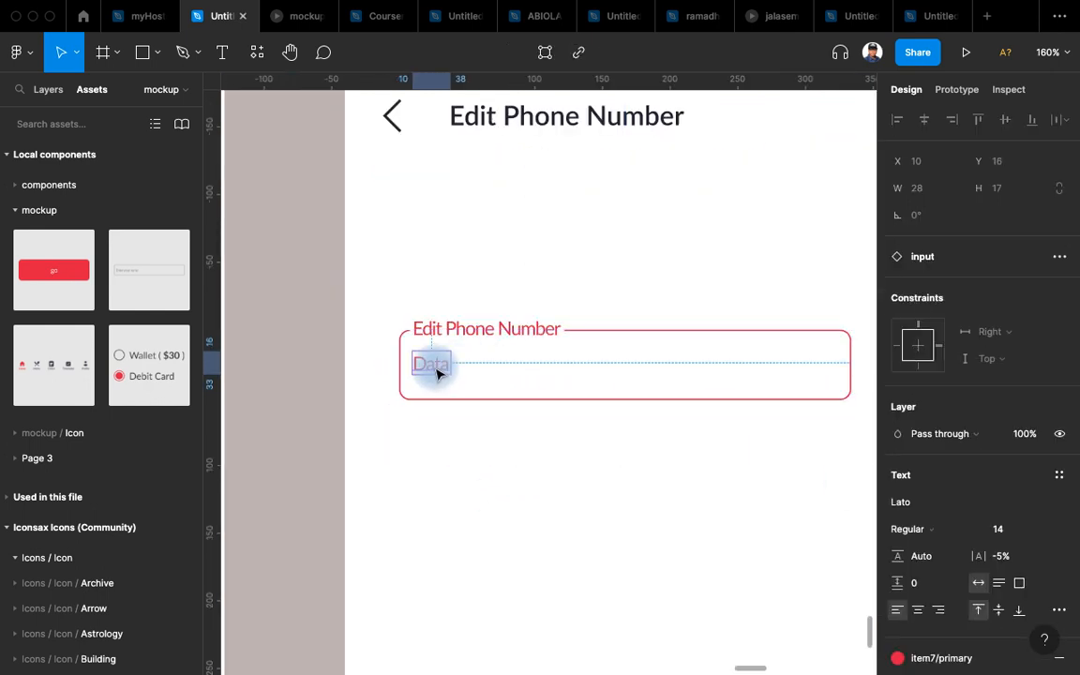
pyautogui.doubleClick(434, 366)
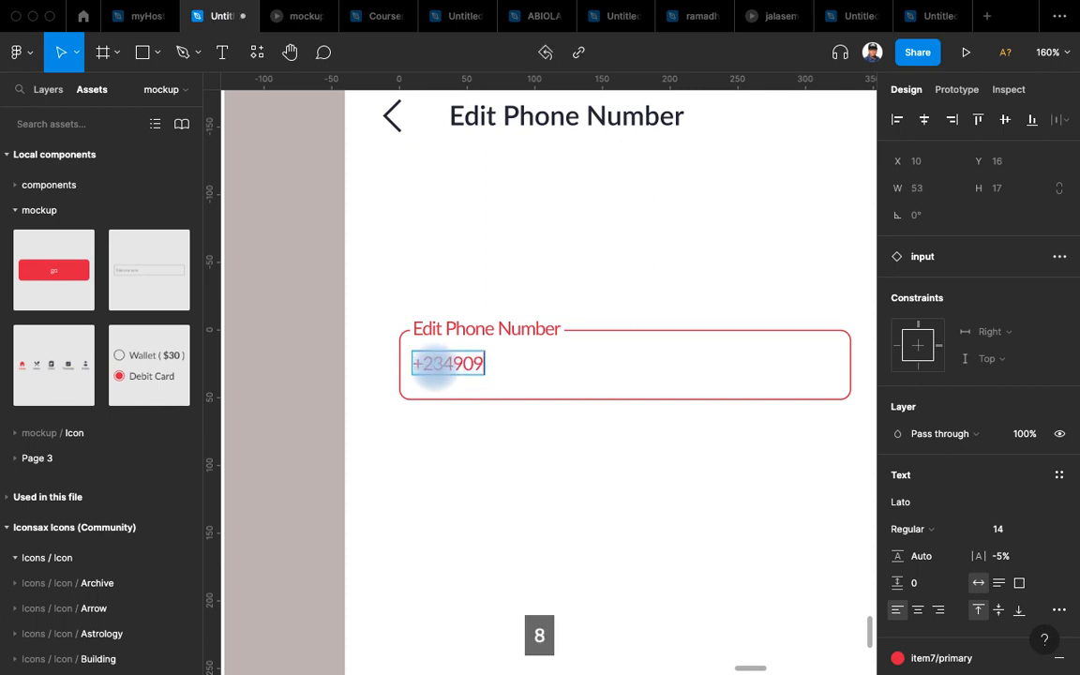
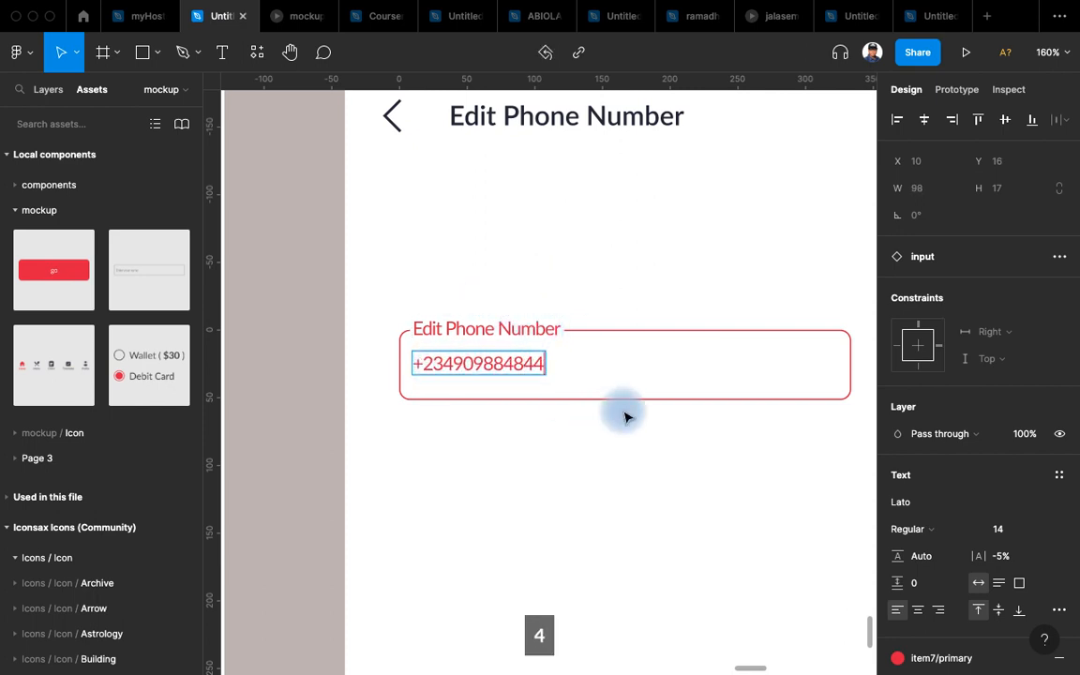
pyautogui.hscroll(5, 542, 369)
pyautogui.hscroll(3, 542, 368)
pyautogui.click(655, 375)
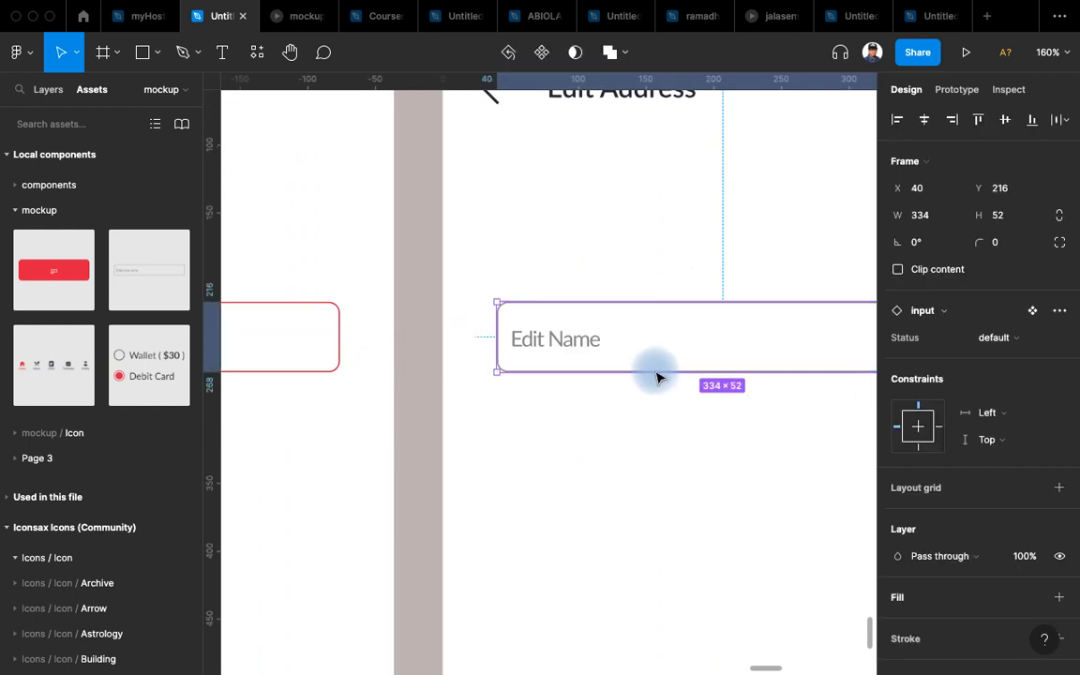
# Relabel the address screen's input from Edit Name to Edit Address.
pyautogui.scroll(3, 654, 370)
pyautogui.hscroll(2, 654, 370)
pyautogui.doubleClick(485, 442)
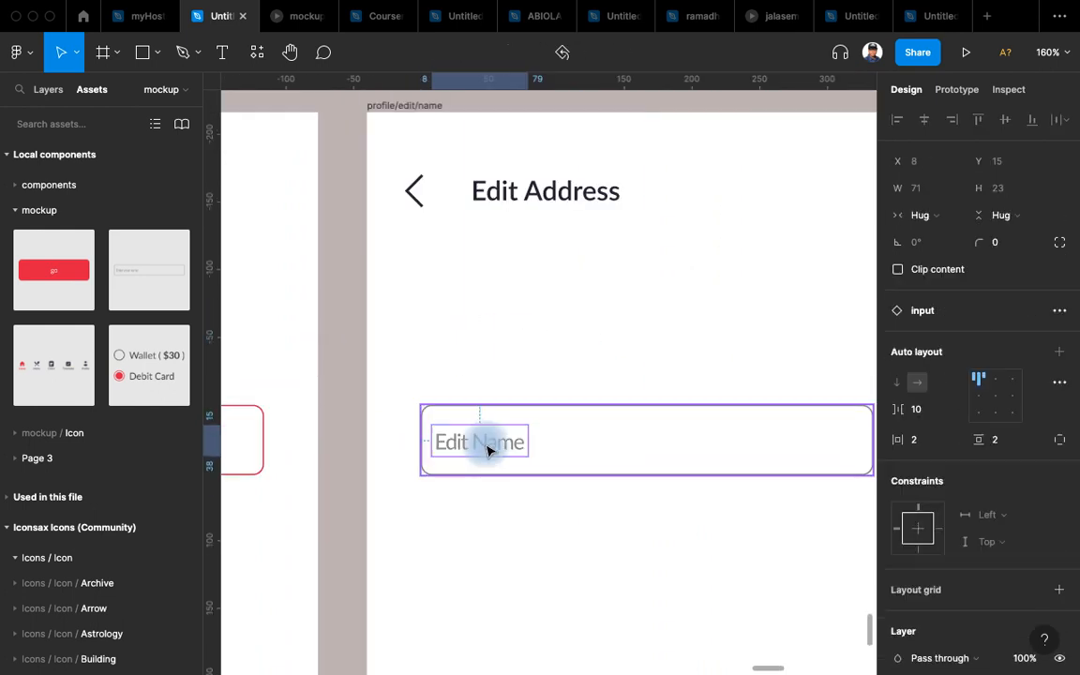
pyautogui.doubleClick(485, 443)
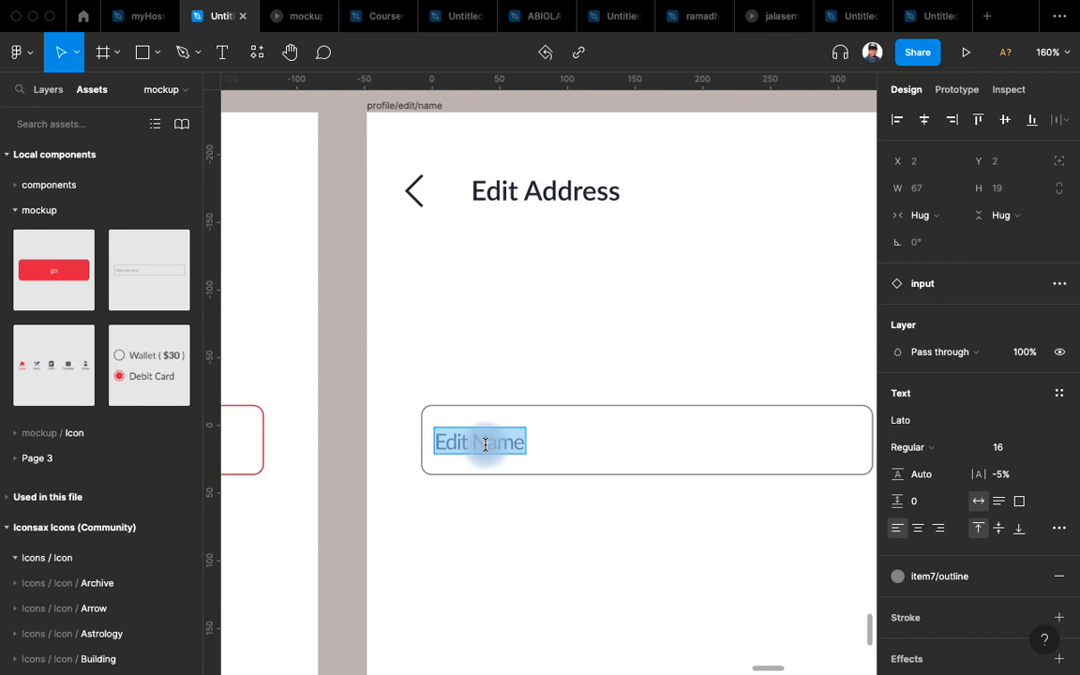
pyautogui.doubleClick(483, 442)
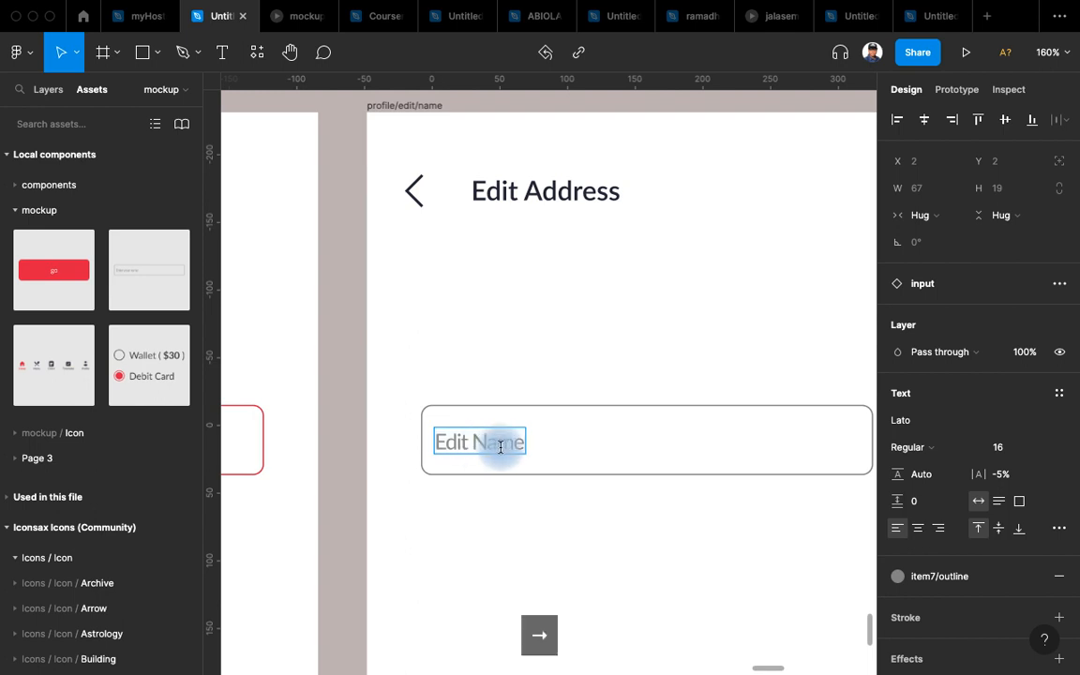
pyautogui.write('Addr')
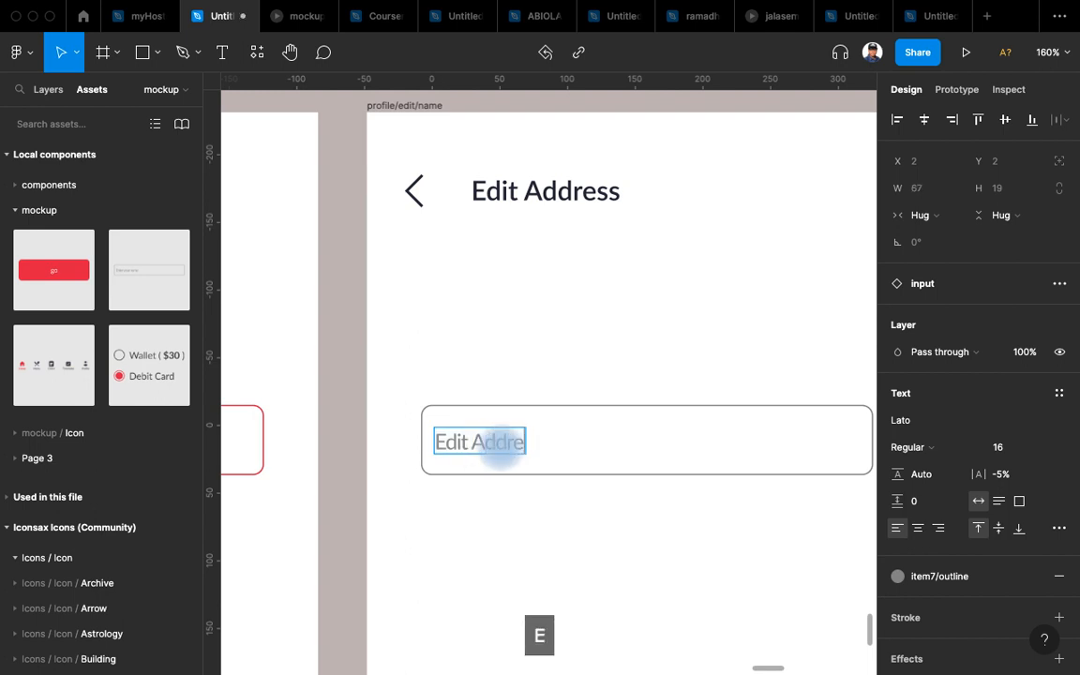
pyautogui.write('ess')
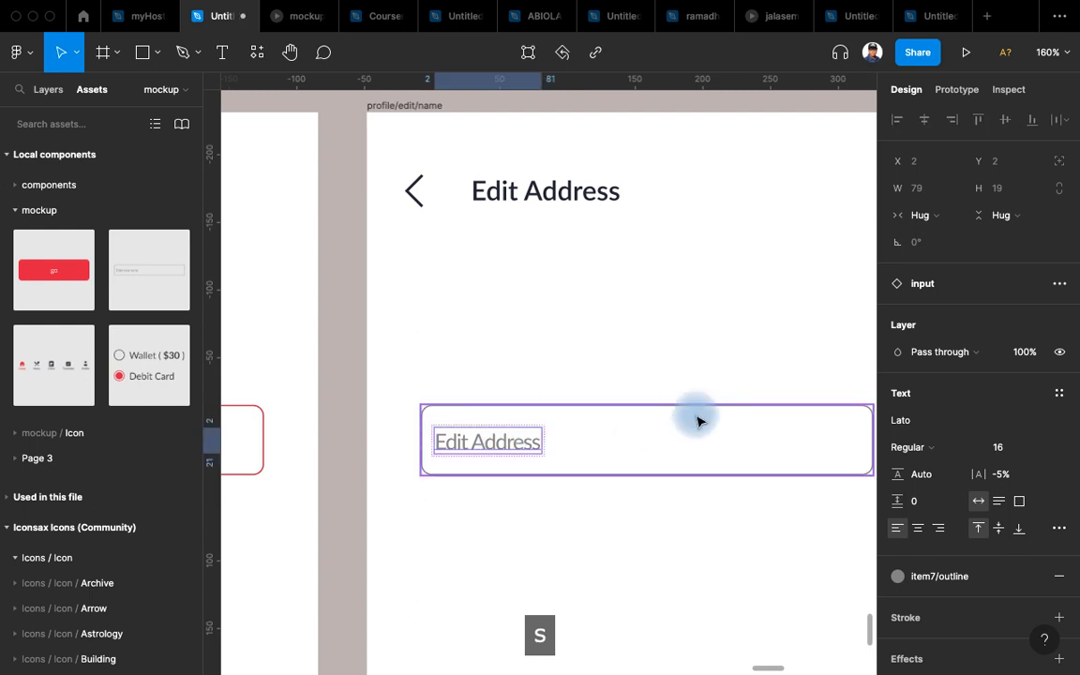
pyautogui.click(700, 423)
# Switch the address input to Update and search quick actions for Content Reel on its Data text.
pyautogui.click(701, 438)
pyautogui.click(1002, 337)
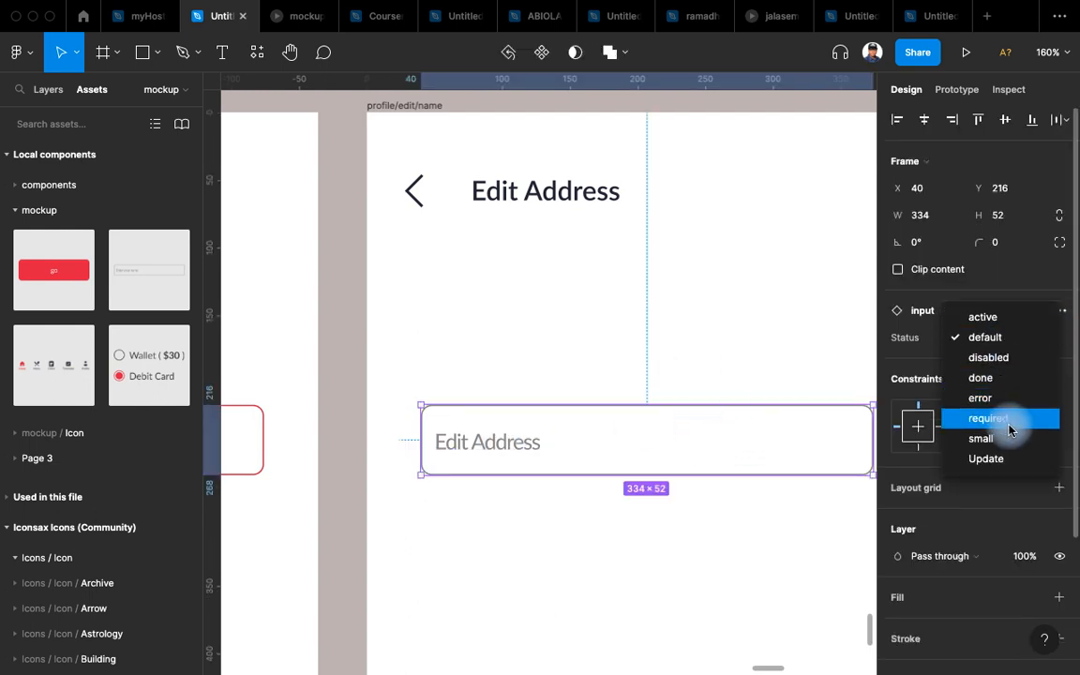
pyautogui.click(1006, 458)
pyautogui.click(442, 440)
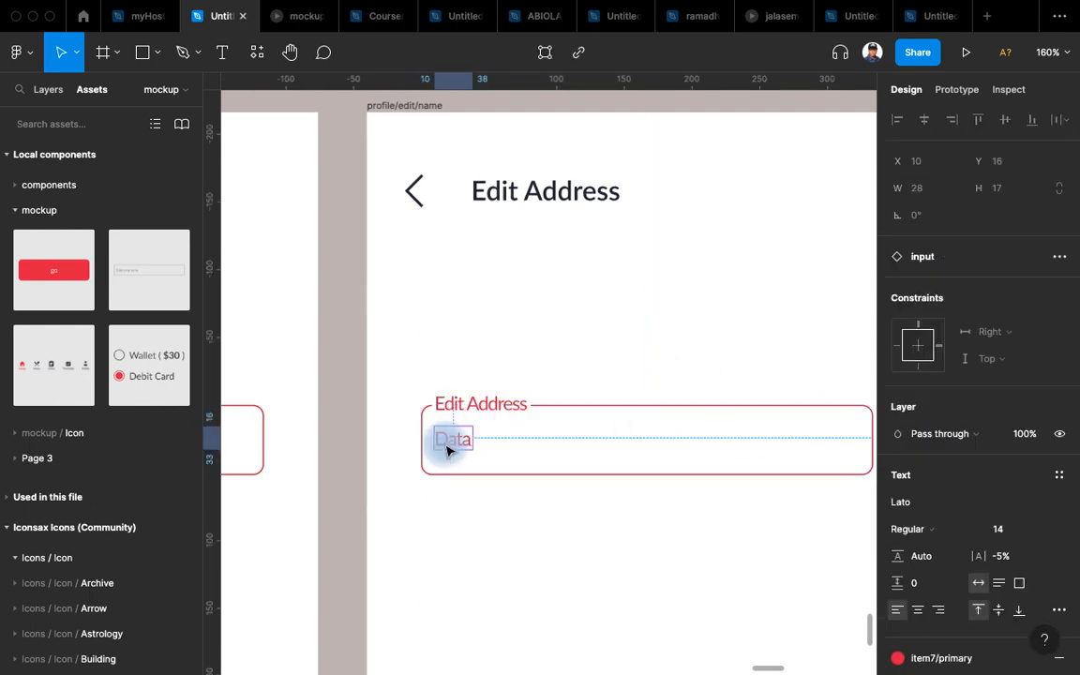
pyautogui.doubleClick(450, 442)
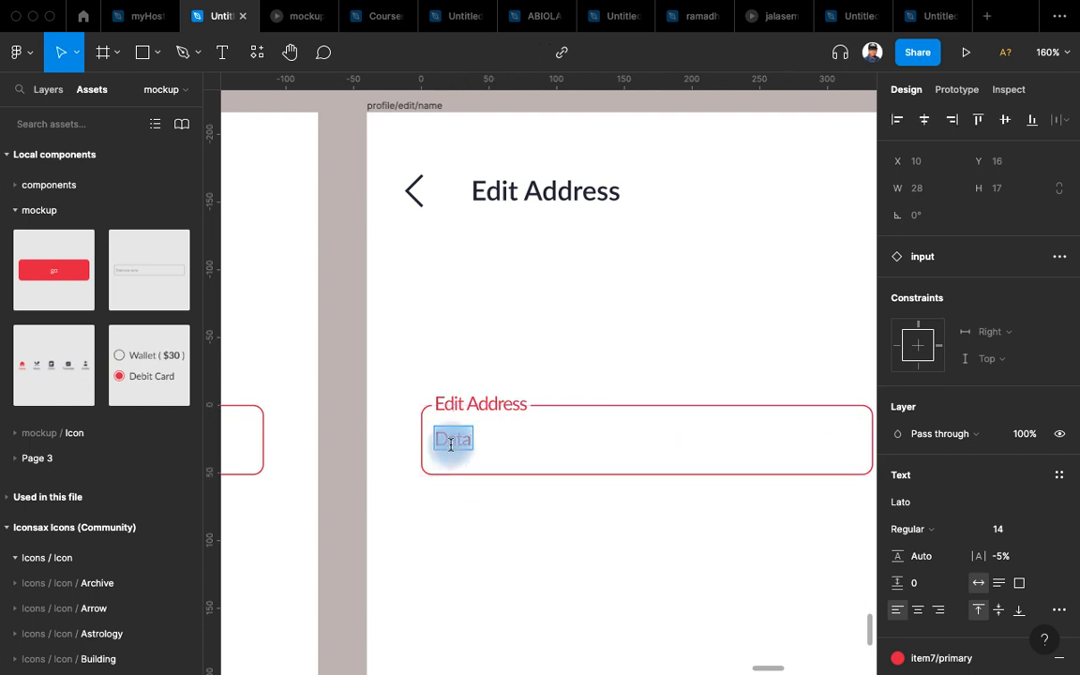
pyautogui.press('super+slash')
pyautogui.write('conte')
# Fill the Edit Address value with a Content Reel US Full Address sample, then close the plugin.
pyautogui.press('super+alt+p')
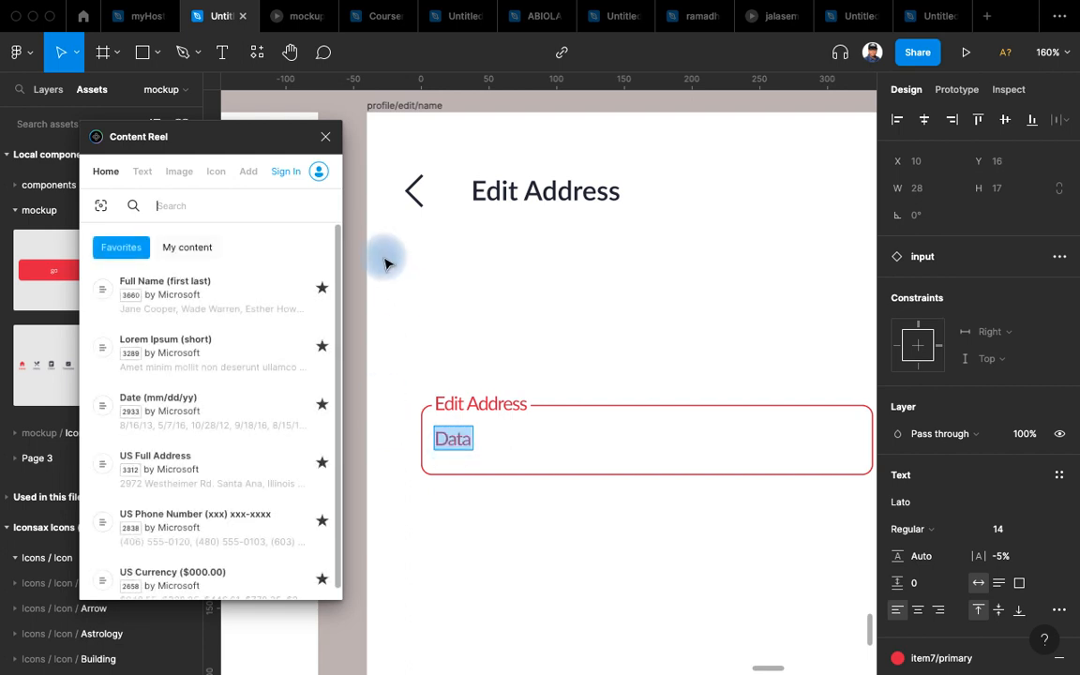
pyautogui.click(181, 466)
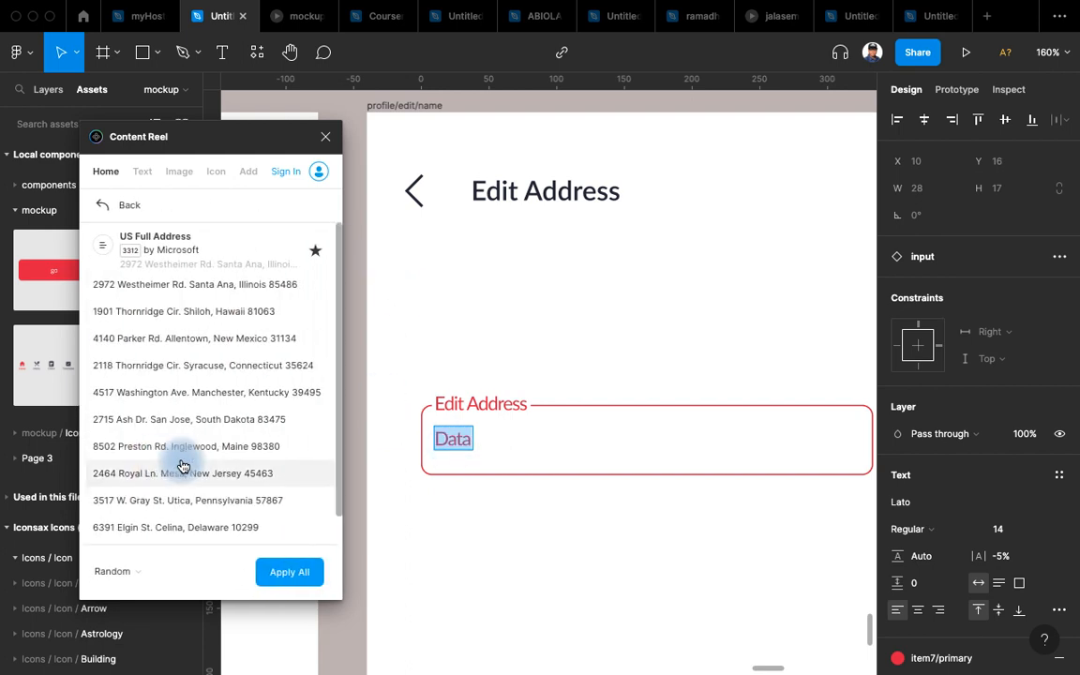
pyautogui.click(171, 313)
pyautogui.click(553, 523)
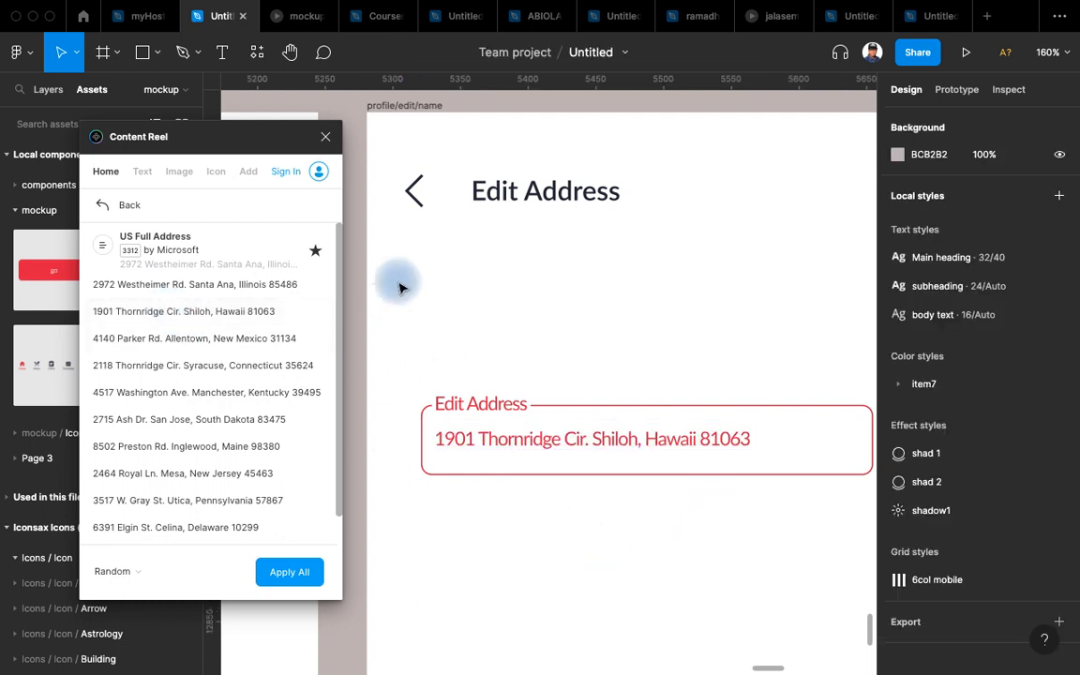
pyautogui.click(332, 141)
pyautogui.scroll(-5, 603, 429)
pyautogui.hscroll(5, 683, 469)
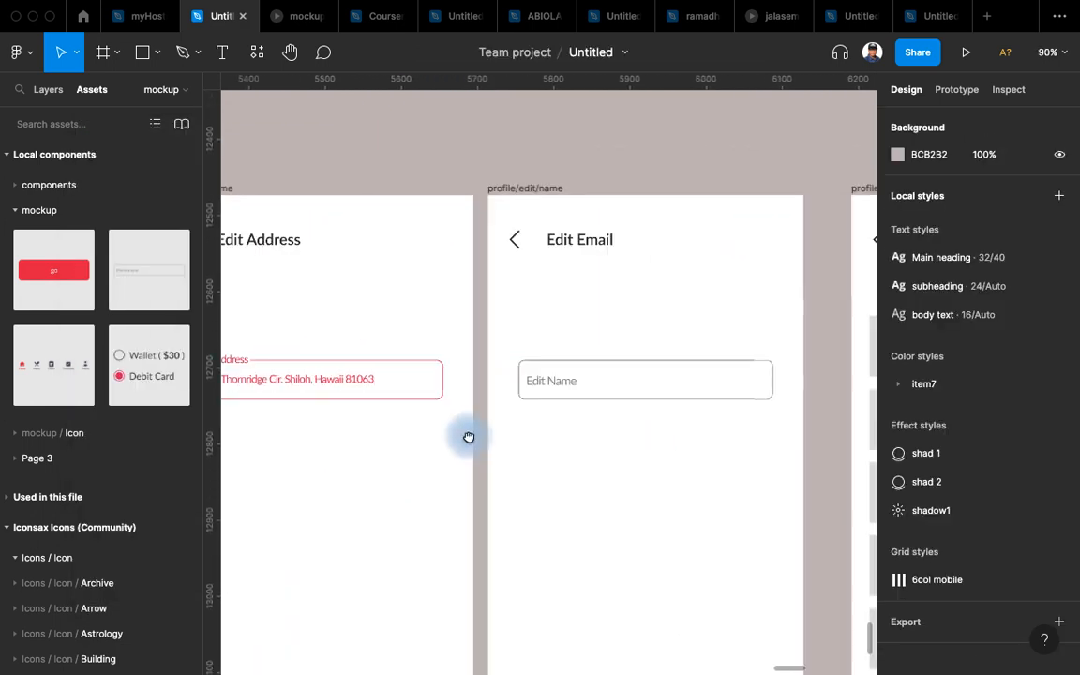
# Relabel the email screen's input to Edit Email, correcting the misspelled 'Emial'.
pyautogui.click(537, 346)
pyautogui.scroll(5, 502, 355)
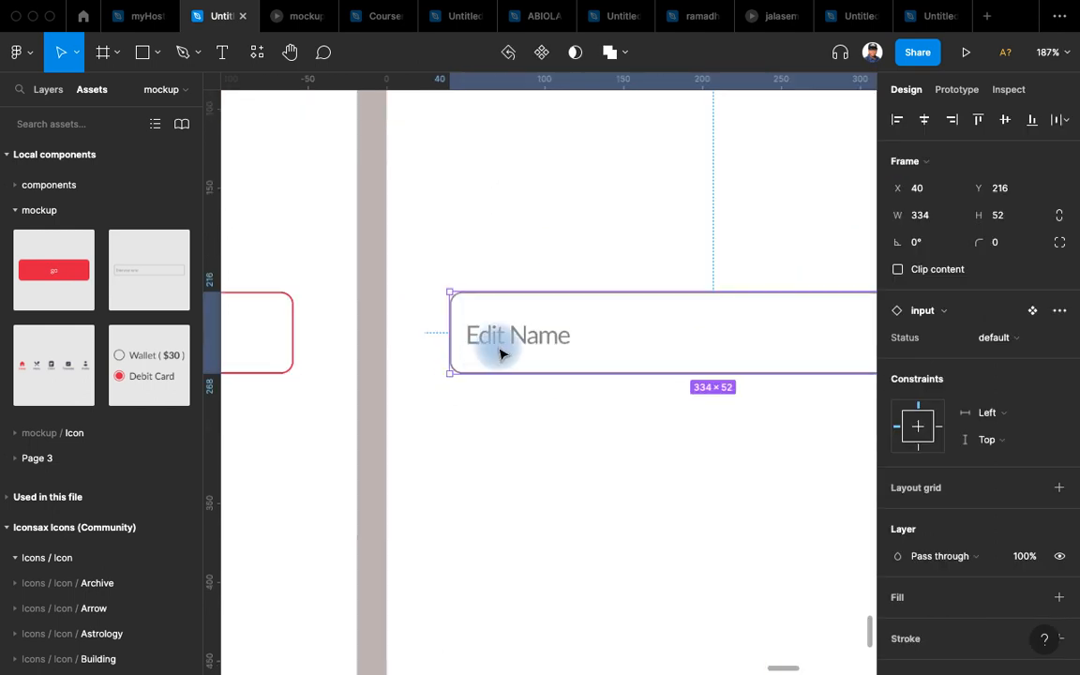
pyautogui.doubleClick(539, 348)
pyautogui.doubleClick(535, 342)
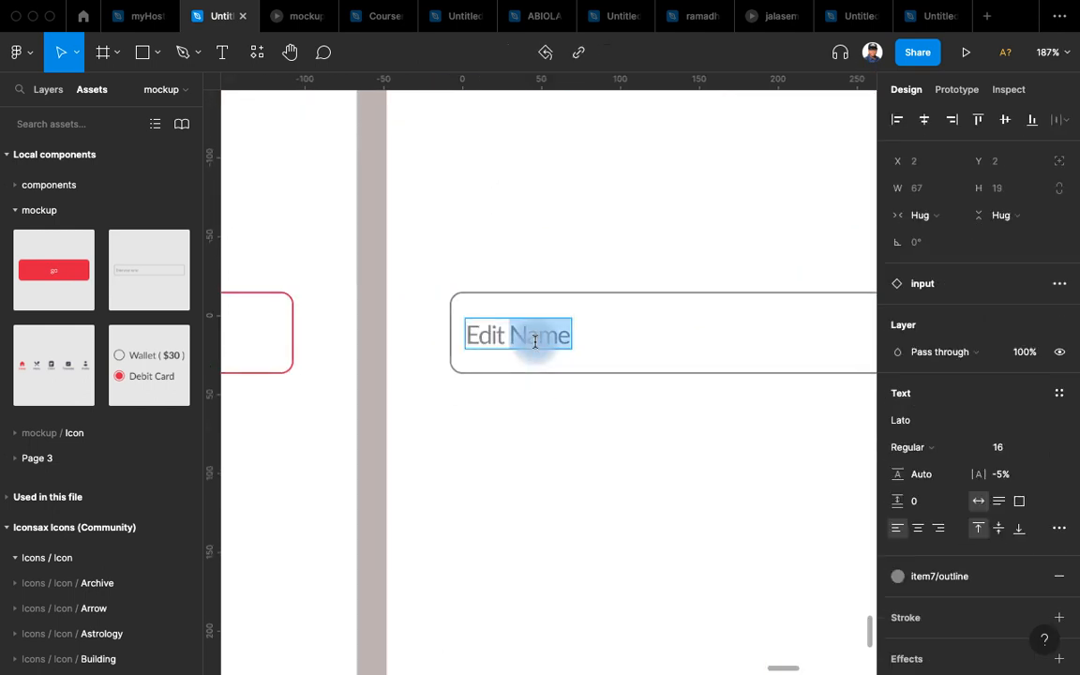
pyautogui.write('Emial')
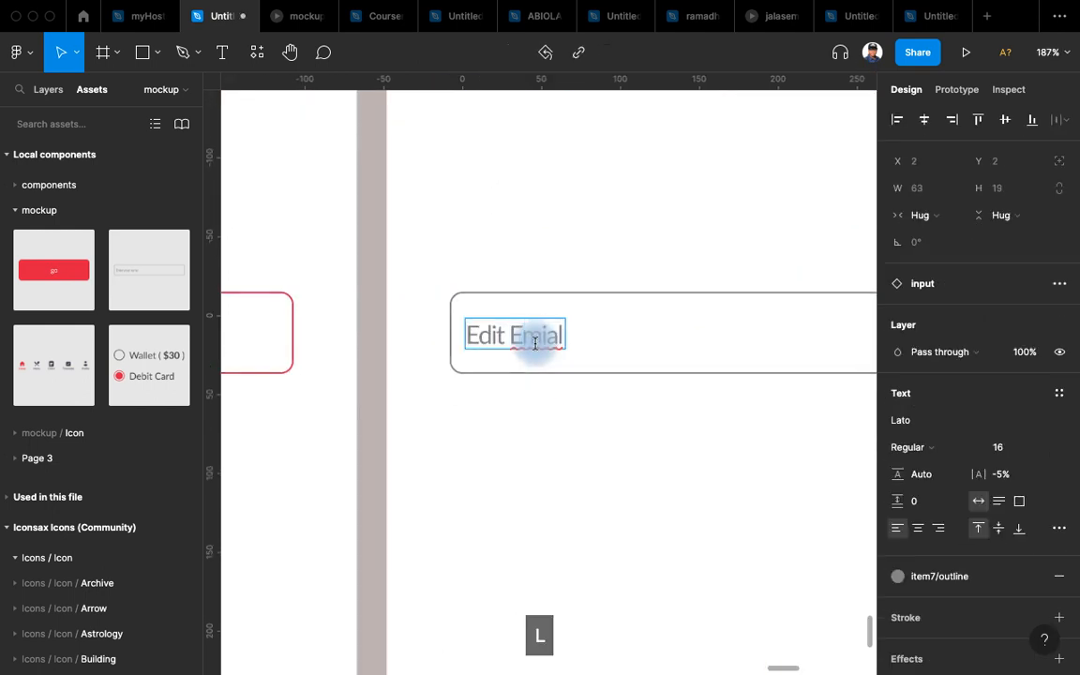
pyautogui.click(688, 356)
pyautogui.doubleClick(550, 338)
pyautogui.click(551, 338)
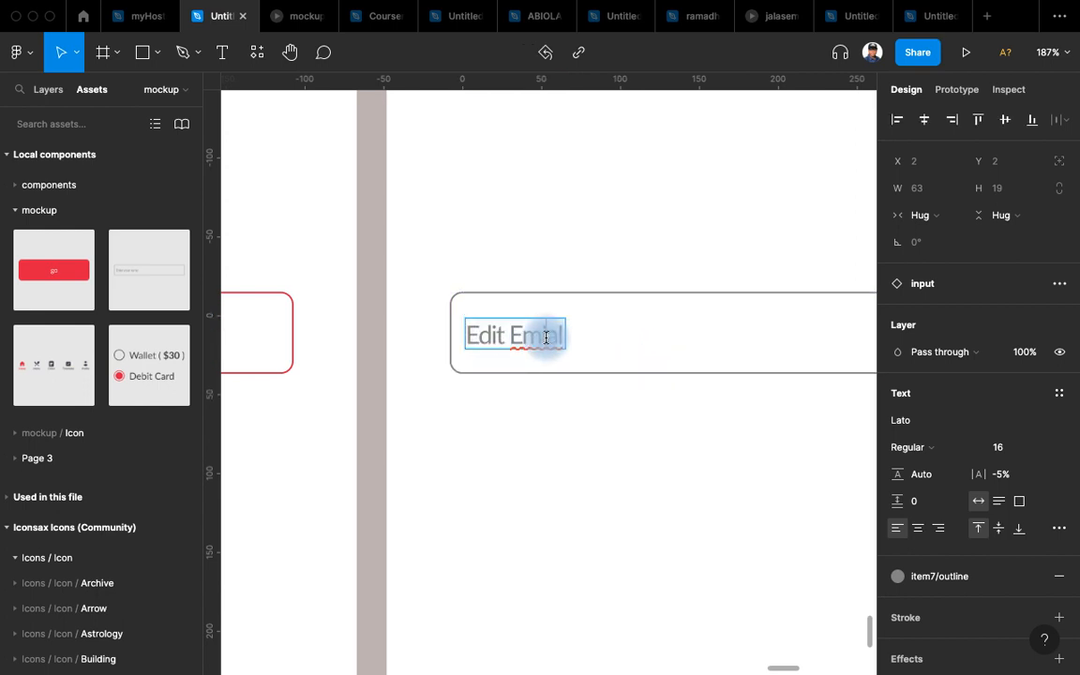
pyautogui.write('Emai')
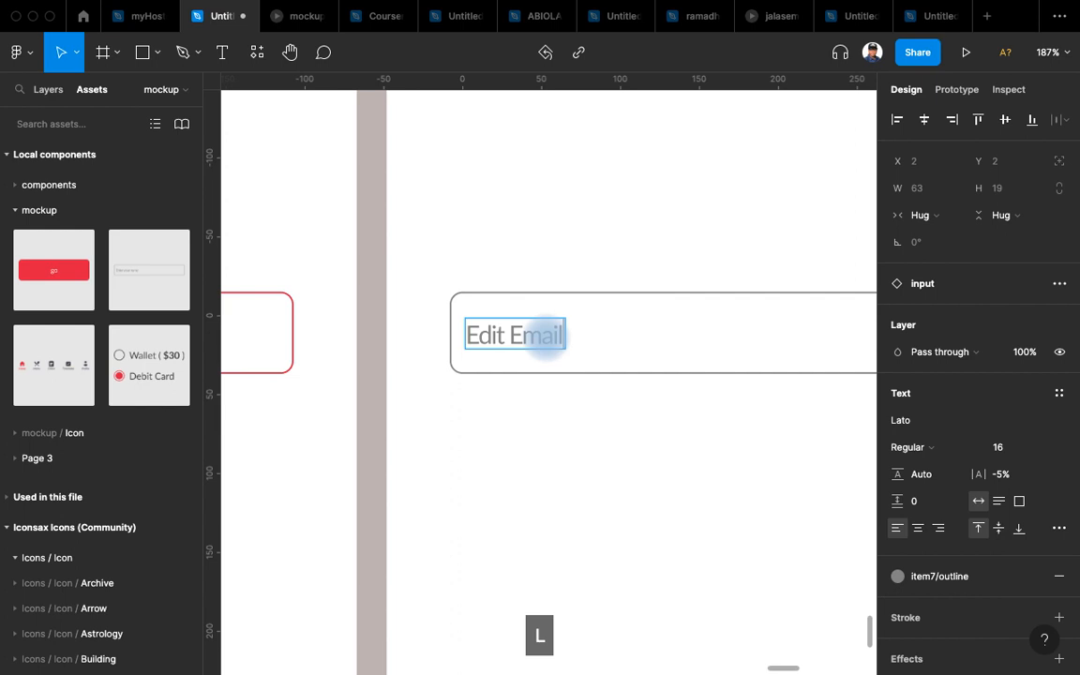
# Switch the email input to its Update variant and select its Data text.
pyautogui.click(675, 345)
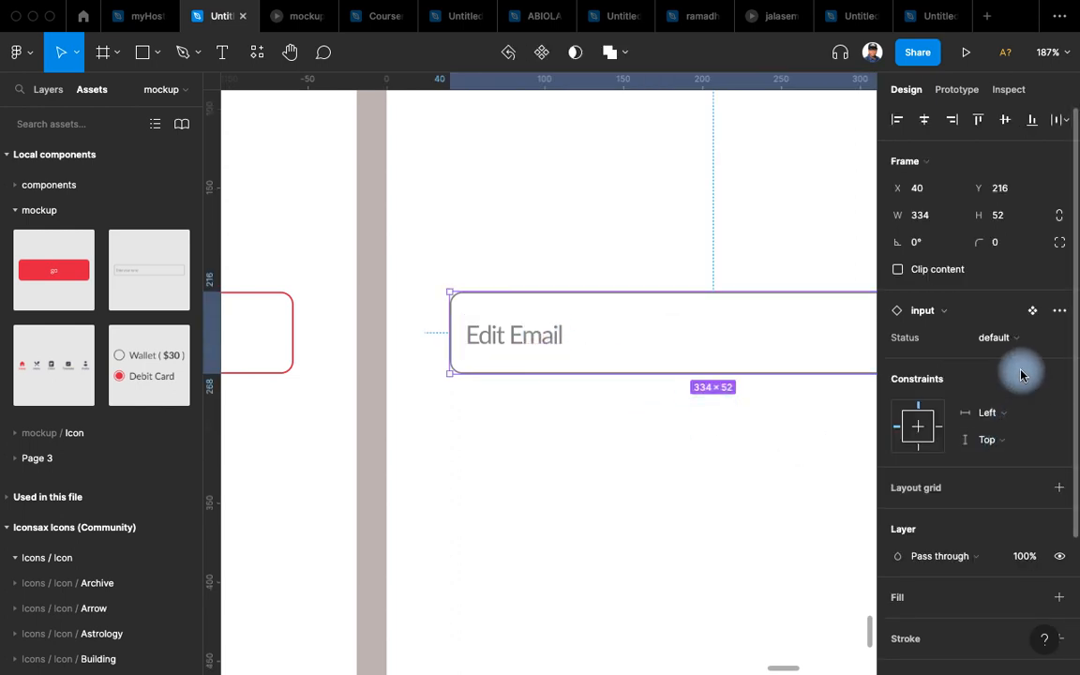
pyautogui.click(1013, 338)
pyautogui.click(983, 473)
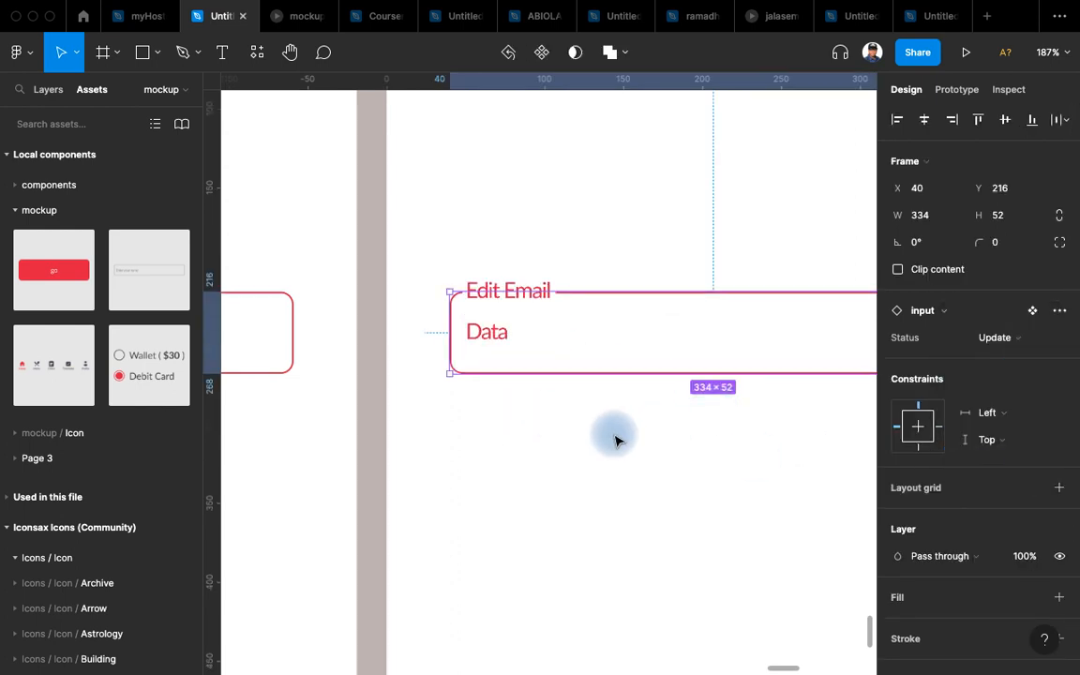
pyautogui.scroll(2, 563, 427)
pyautogui.doubleClick(485, 414)
# Fill the Edit Email value with a sample address from Content Reel's Text > Email set.
pyautogui.press('super+slash')
pyautogui.press('Return')
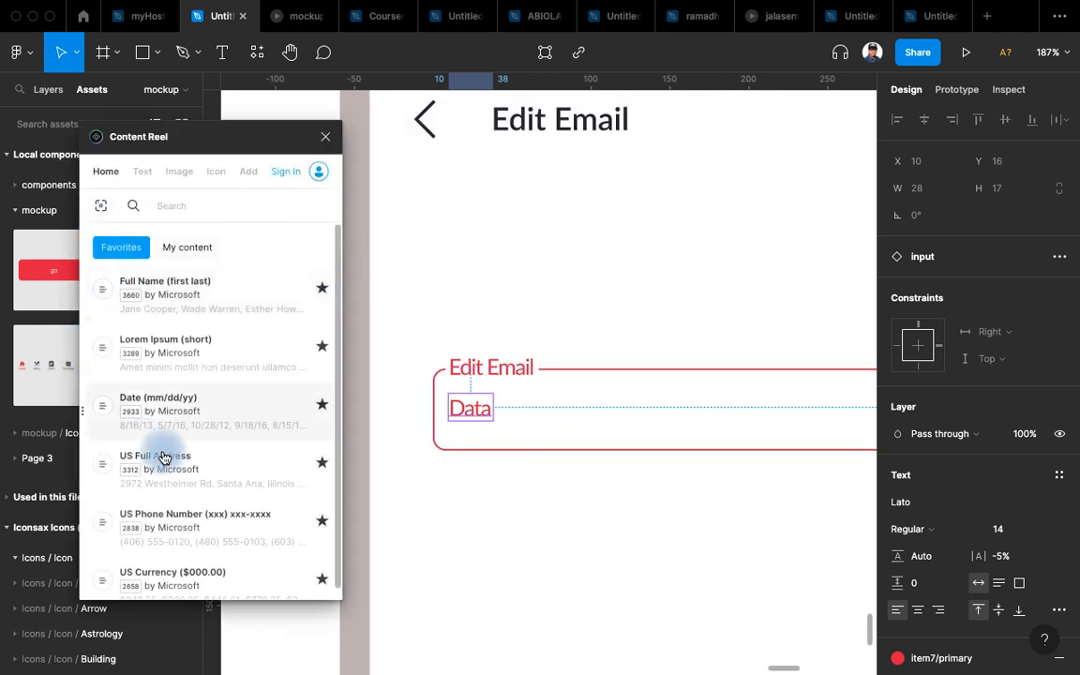
pyautogui.scroll(-2, 207, 459)
pyautogui.scroll(2, 206, 417)
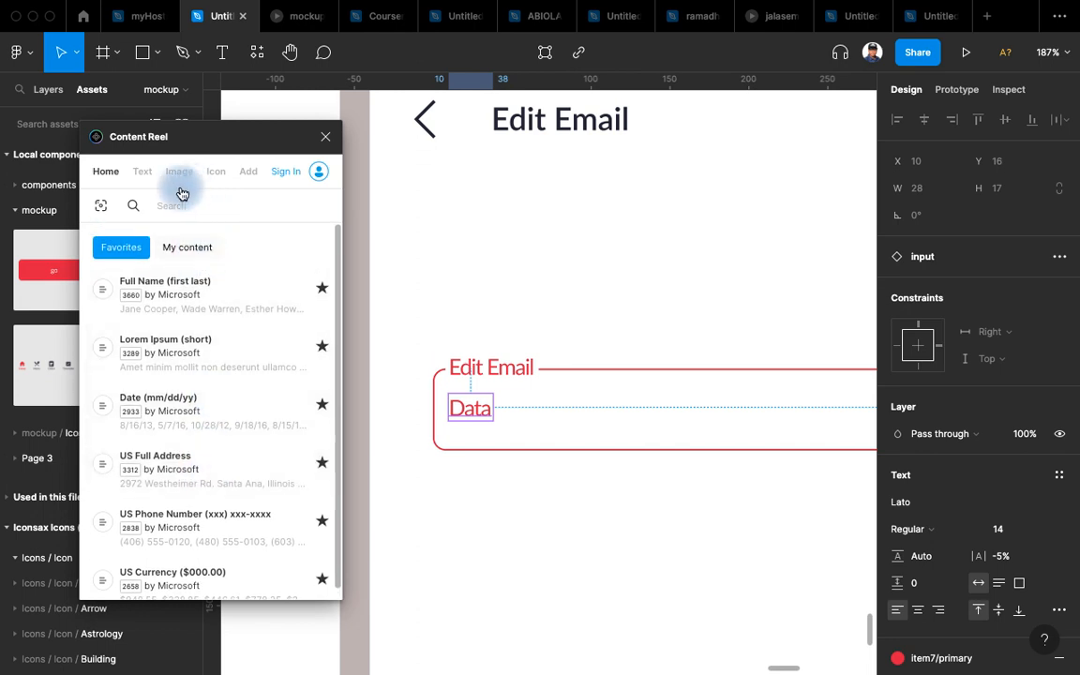
pyautogui.click(145, 174)
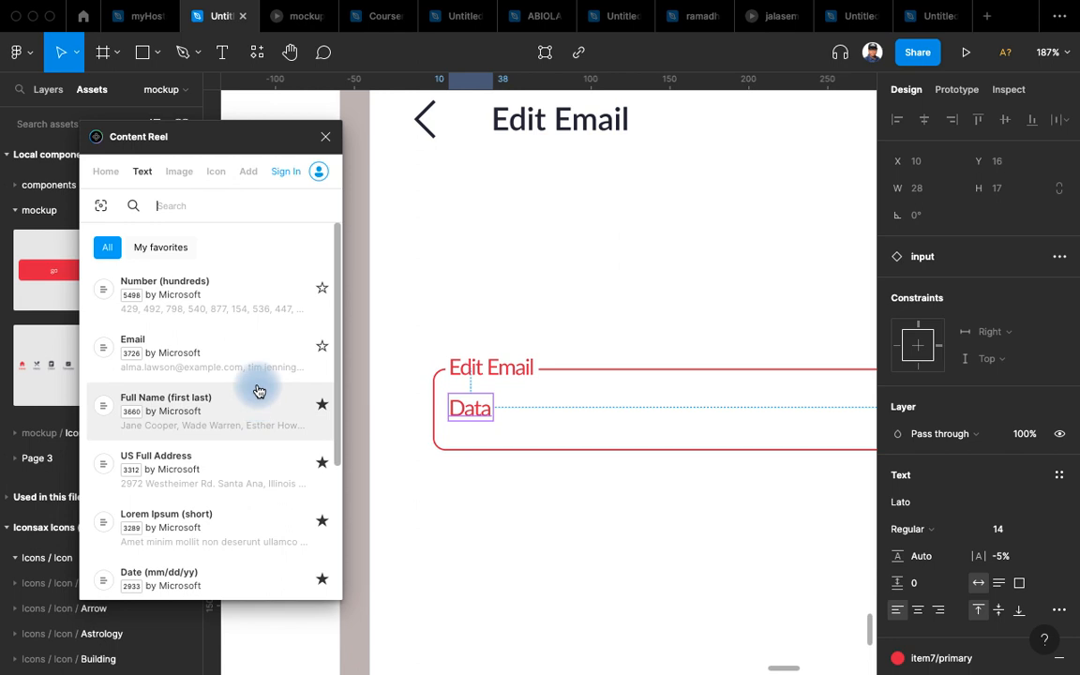
pyautogui.click(191, 359)
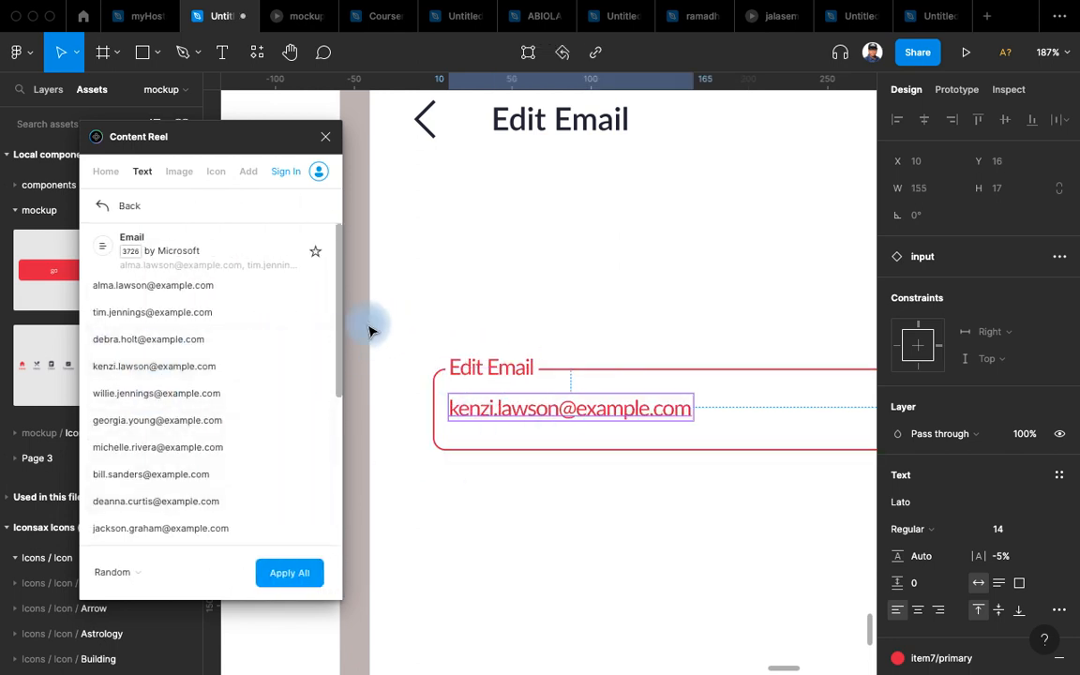
pyautogui.scroll(-2, 696, 333)
pyautogui.scroll(-5, 694, 403)
pyautogui.hscroll(4, 591, 415)
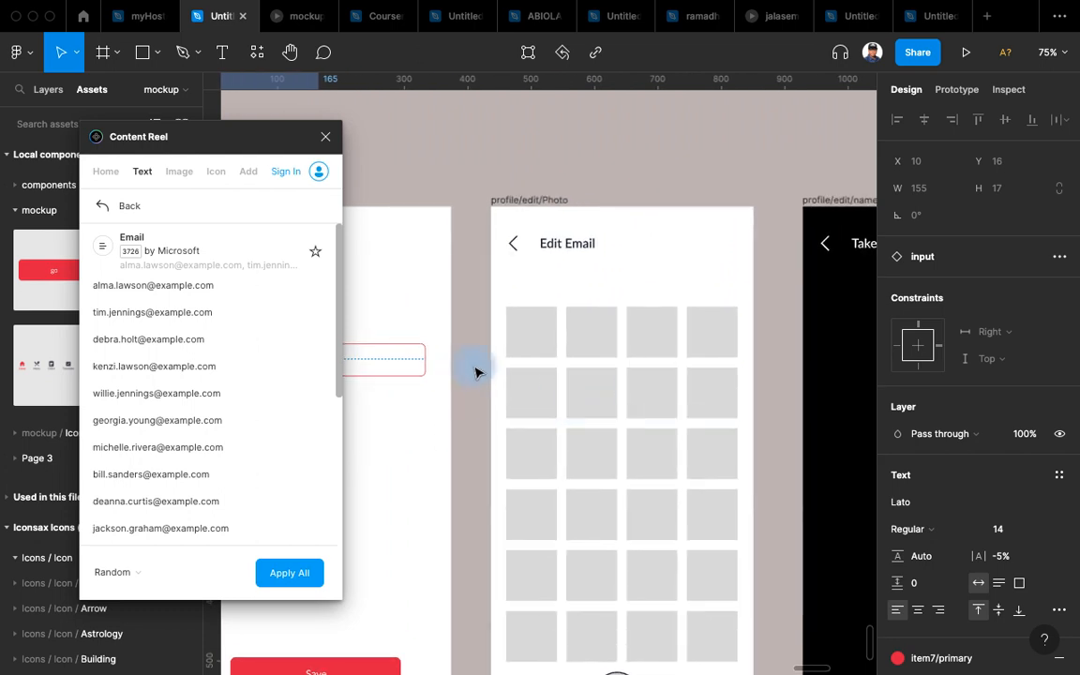
# Select the six rows of the Photo screen's image grid.
pyautogui.hscroll(-2, 562, 361)
pyautogui.hscroll(2, 525, 291)
pyautogui.scroll(-1, 497, 272)
pyautogui.scroll(-5, 486, 263)
pyautogui.scroll(6, 634, 441)
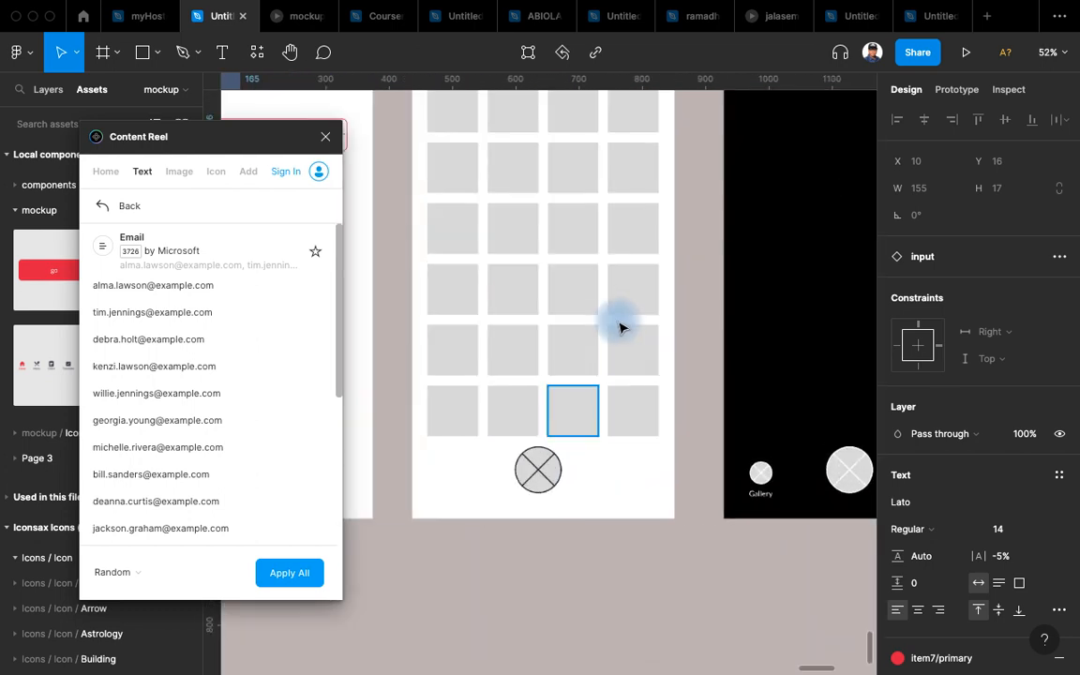
pyautogui.scroll(-2, 612, 342)
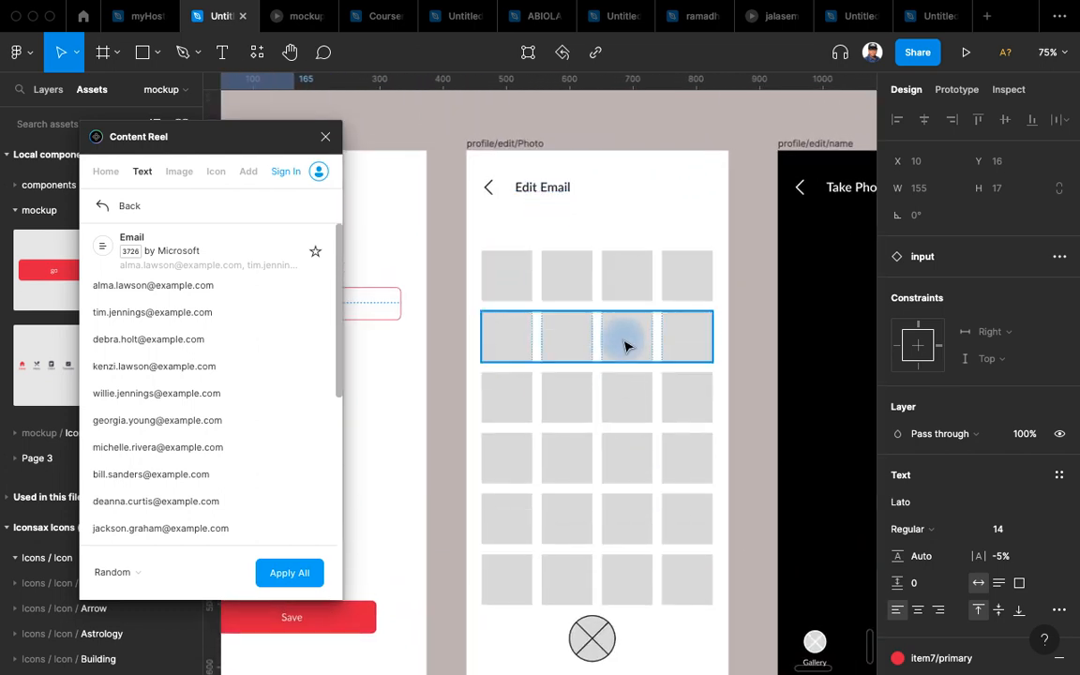
pyautogui.scroll(-2, 600, 300)
pyautogui.hscroll(1, 600, 300)
pyautogui.click(574, 218)
pyautogui.keyDown('shift'); pyautogui.click(591, 255); pyautogui.keyUp('shift')
pyautogui.keyDown('shift'); pyautogui.click(611, 315); pyautogui.keyUp('shift')
pyautogui.keyDown('shift'); pyautogui.click(626, 375); pyautogui.keyUp('shift')
pyautogui.keyDown('shift'); pyautogui.click(632, 435); pyautogui.keyUp('shift')
pyautogui.keyDown('shift'); pyautogui.click(637, 498); pyautogui.keyUp('shift')
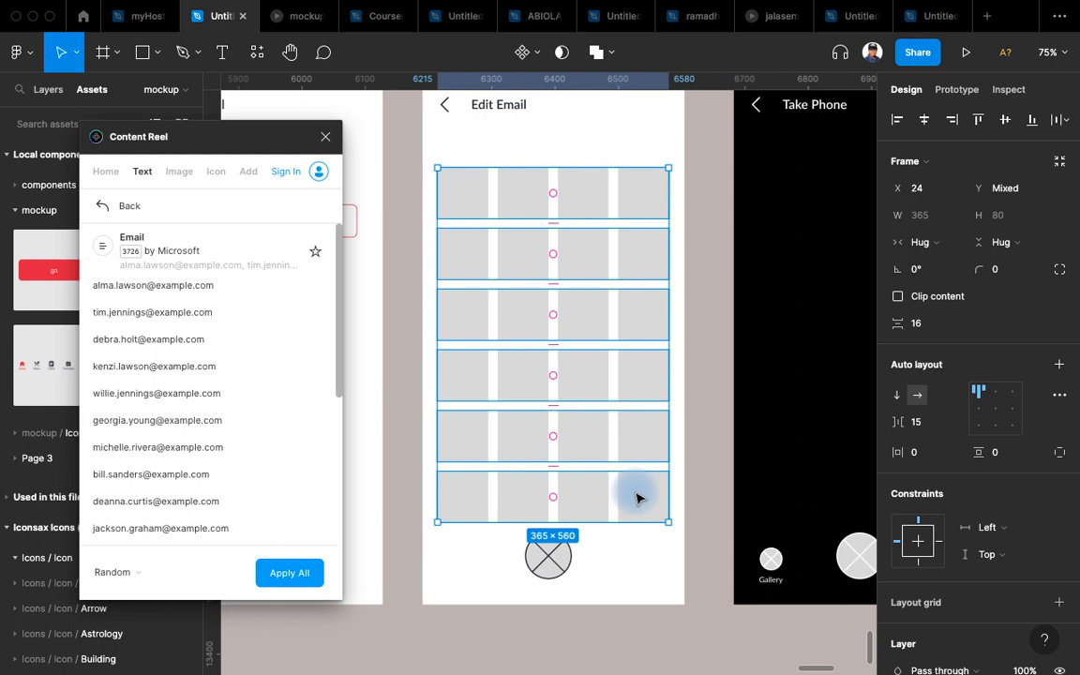
# Wrap the six grid rows in a vertical auto layout.
pyautogui.click(692, 459)
pyautogui.click(643, 489)
pyautogui.keyDown('shift'); pyautogui.click(631, 441); pyautogui.keyUp('shift')
pyautogui.keyDown('shift'); pyautogui.click(641, 380); pyautogui.keyUp('shift')
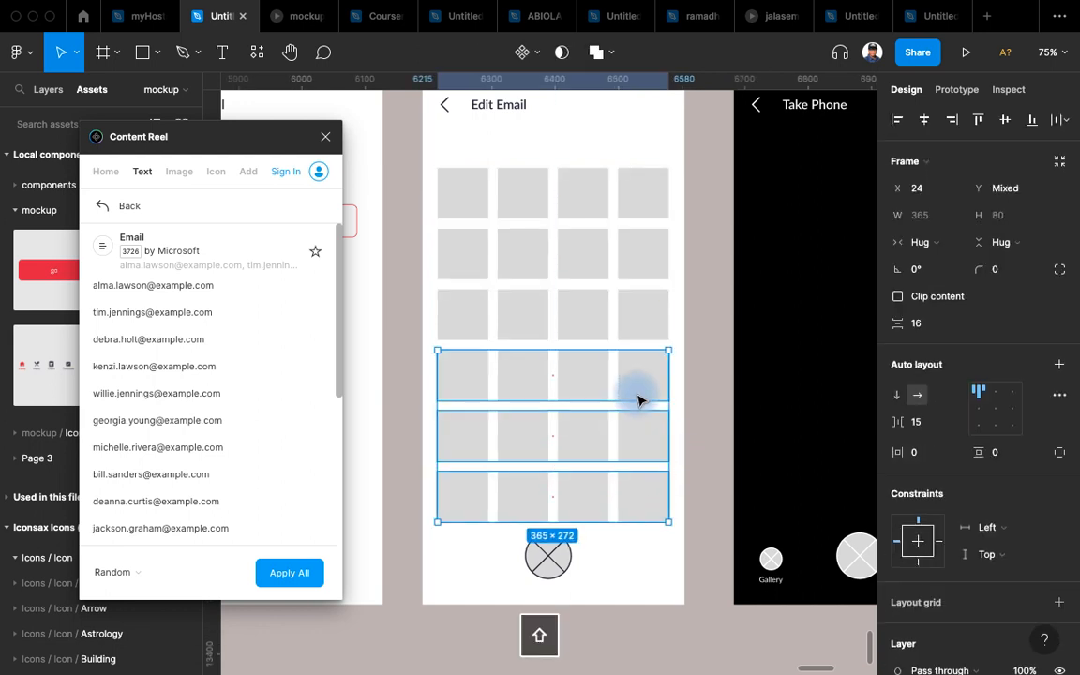
pyautogui.keyDown('shift'); pyautogui.click(628, 319); pyautogui.keyUp('shift')
pyautogui.keyDown('shift'); pyautogui.click(626, 252); pyautogui.keyUp('shift')
pyautogui.keyDown('shift'); pyautogui.click(615, 190); pyautogui.keyUp('shift')
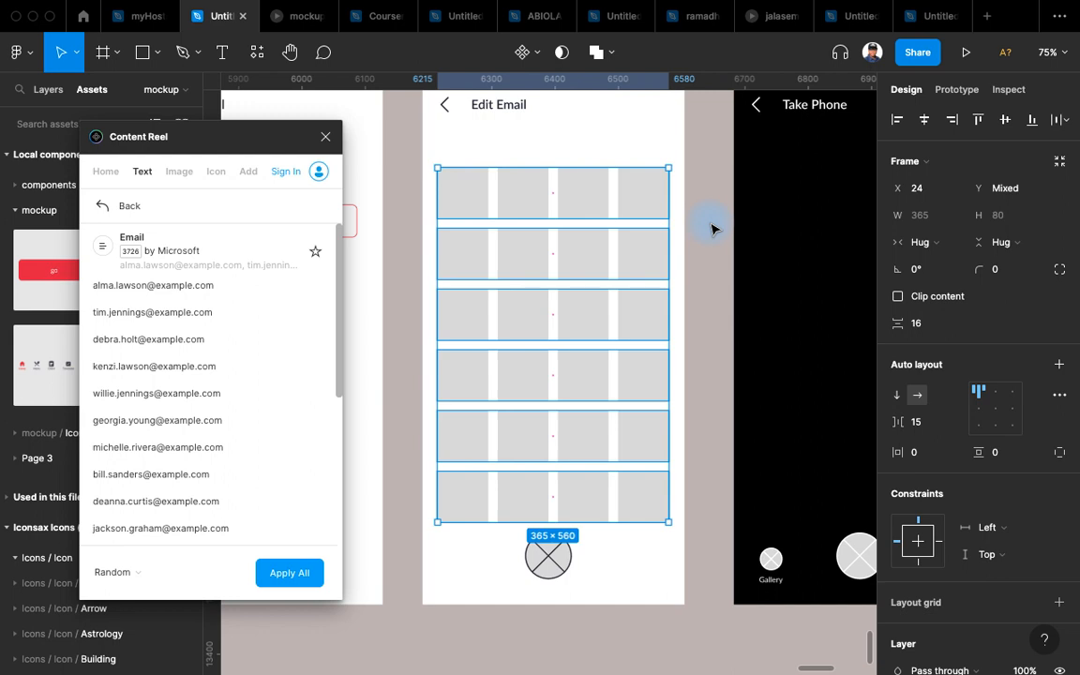
pyautogui.hotkey('shift', 'a')
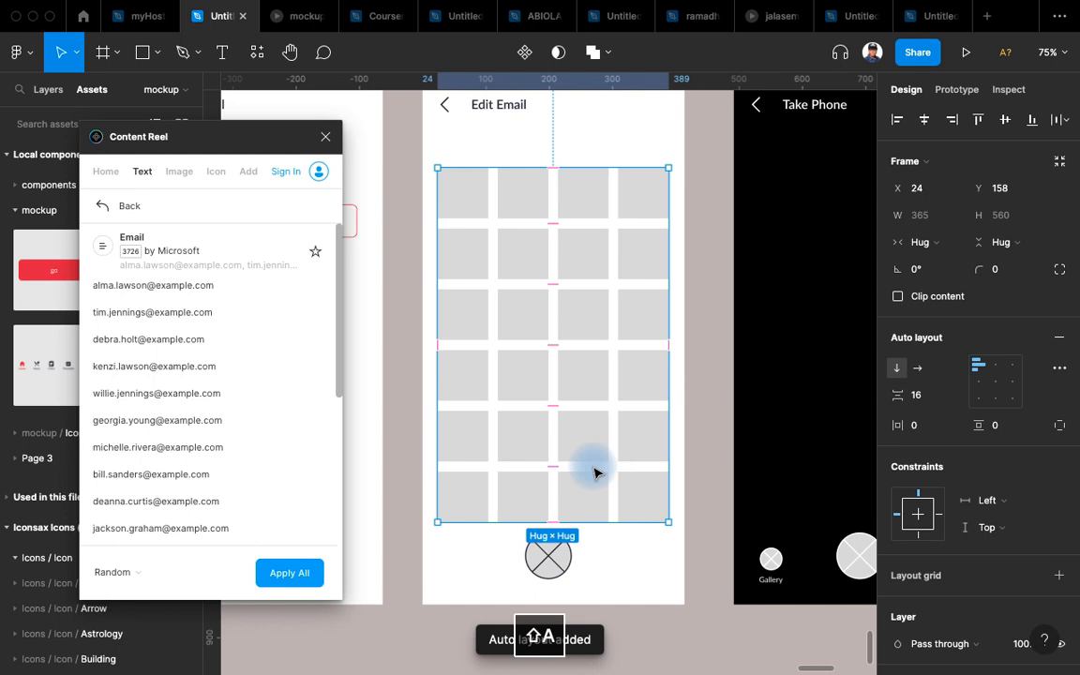
# Duplicate the bottom three grid rows to extend the grid.
pyautogui.click(610, 479)
pyautogui.keyDown('shift'); pyautogui.click(618, 436); pyautogui.keyUp('shift')
pyautogui.keyDown('shift'); pyautogui.click(611, 375); pyautogui.keyUp('shift')
pyautogui.press('super+d')
pyautogui.scroll(-3, 716, 281)
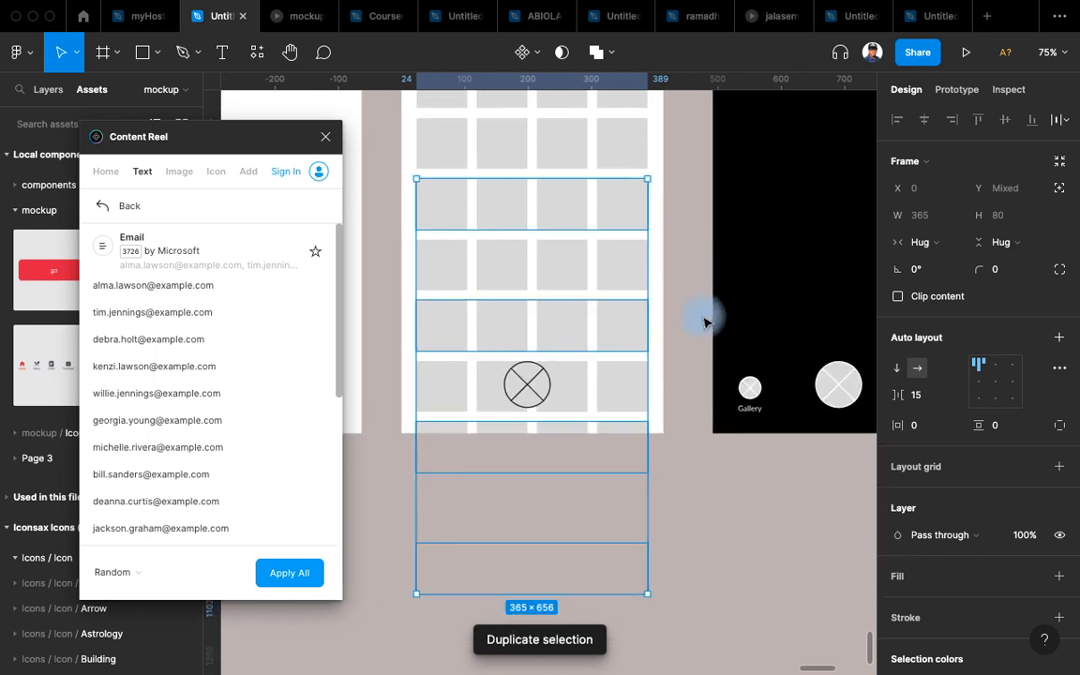
pyautogui.scroll(3, 704, 313)
pyautogui.press('Escape')
# Select every square cell inside the grid's auto-layout frame.
pyautogui.click(591, 233)
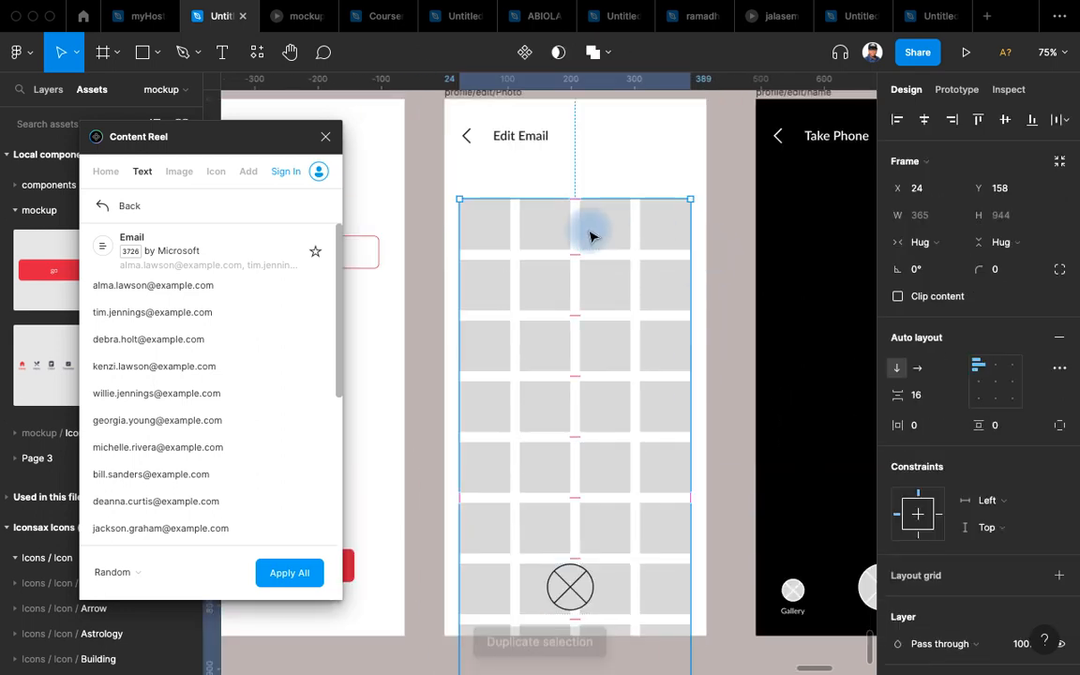
pyautogui.scroll(-1, 591, 236)
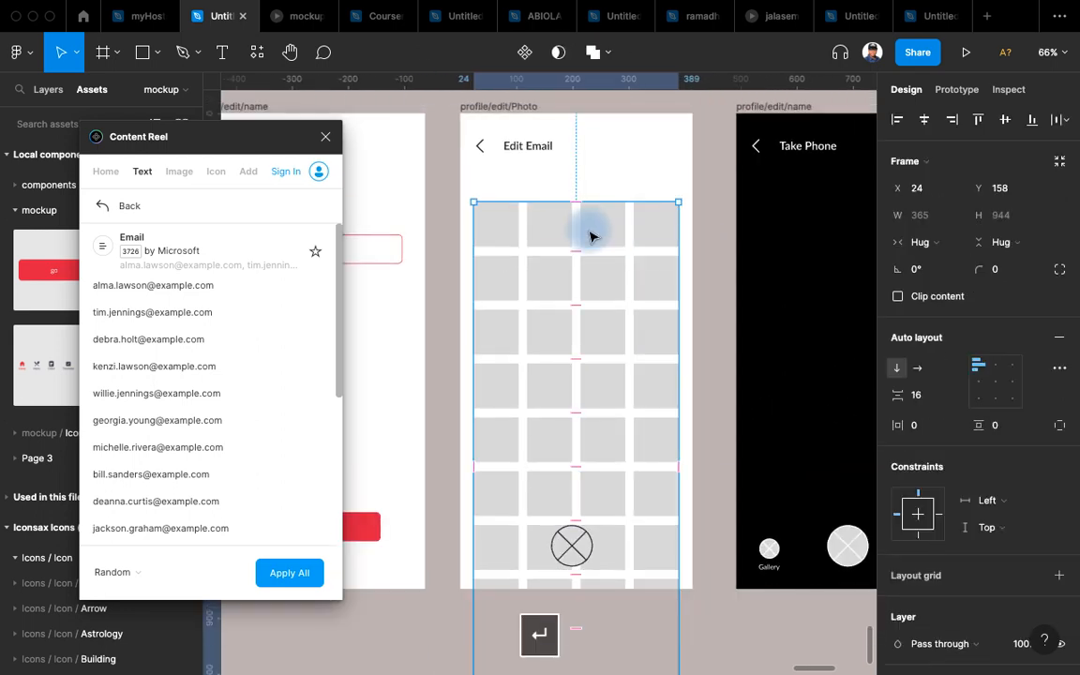
pyautogui.press('Return')
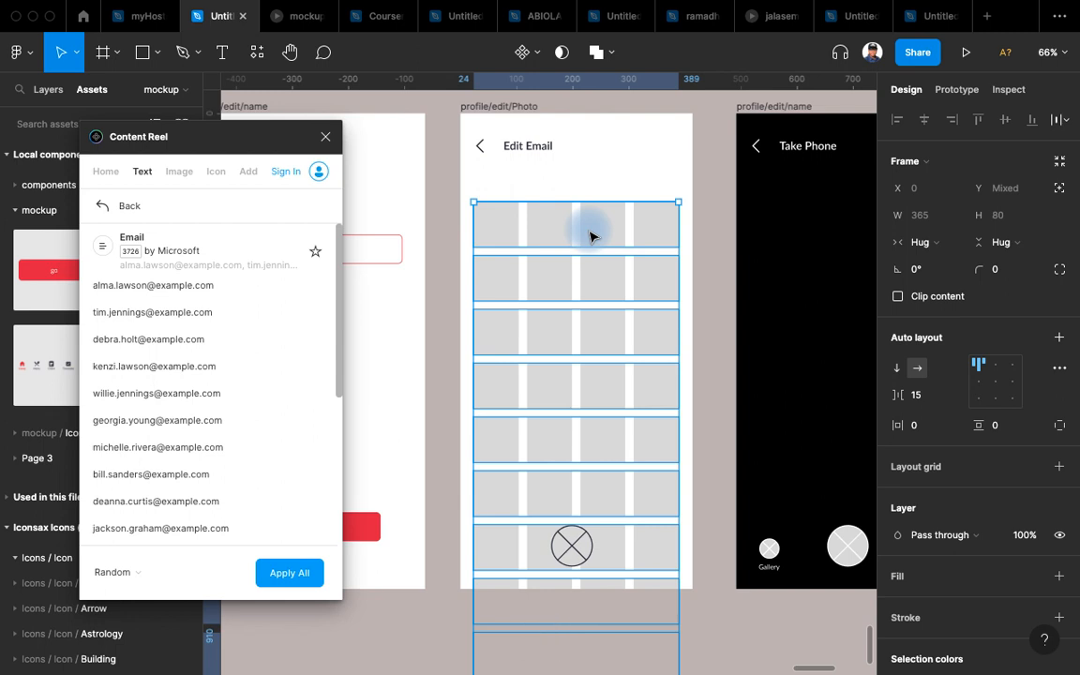
pyautogui.press('Return')
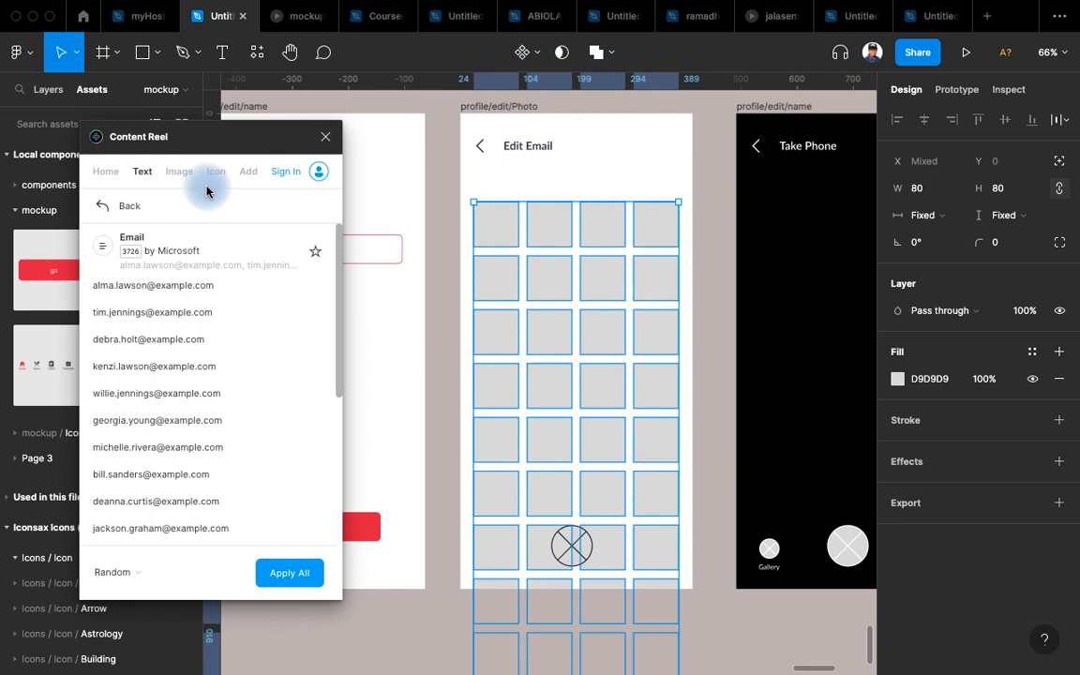
# Fill the selected grid squares with Content Reel's Avatars (female) images.
pyautogui.click(179, 173)
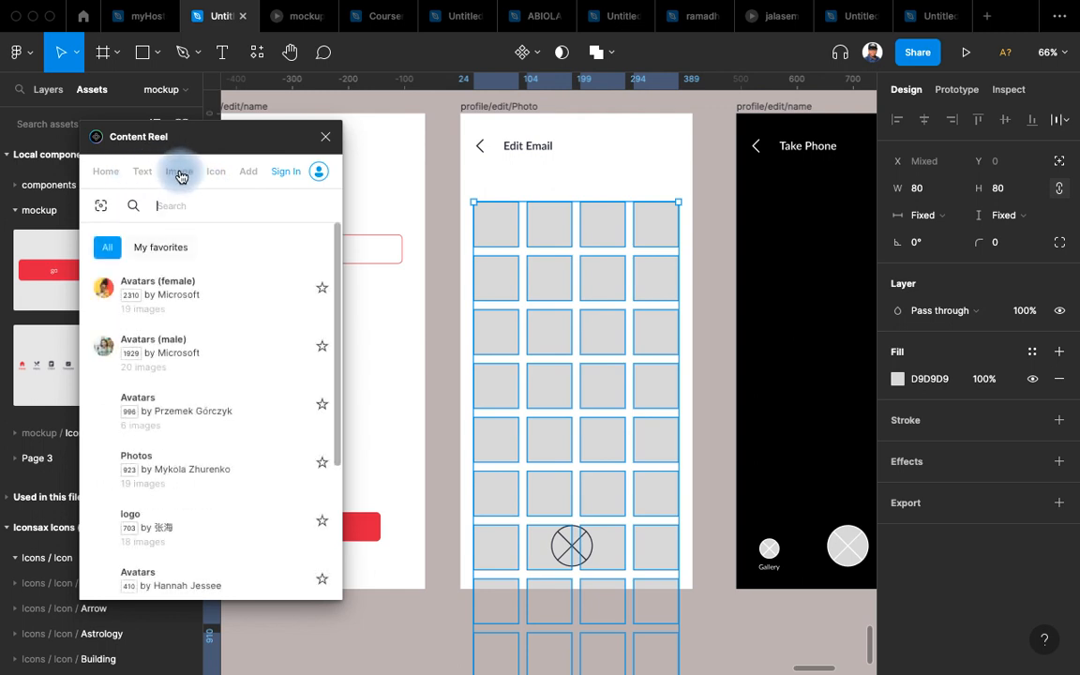
pyautogui.click(172, 289)
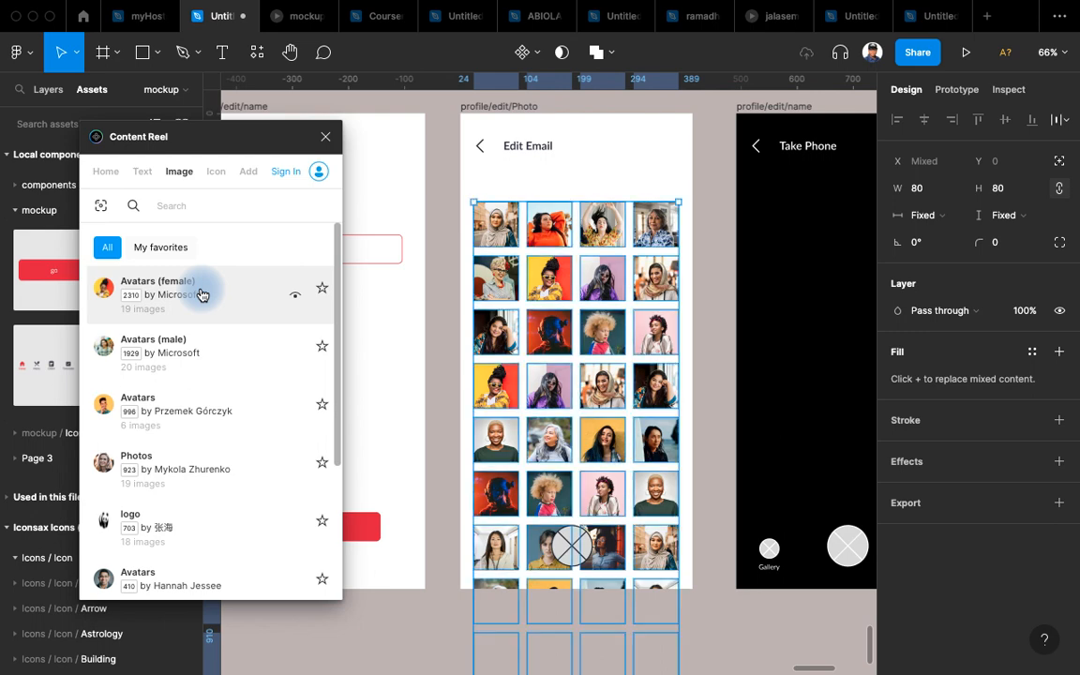
pyautogui.moveTo(354, 347)
pyautogui.mouseDown()
pyautogui.moveTo(342, 335)
pyautogui.moveTo(413, 333)
pyautogui.moveTo(329, 278)
pyautogui.moveTo(385, 274)
pyautogui.moveTo(362, 237)
pyautogui.moveTo(362, 338)
pyautogui.mouseUp()
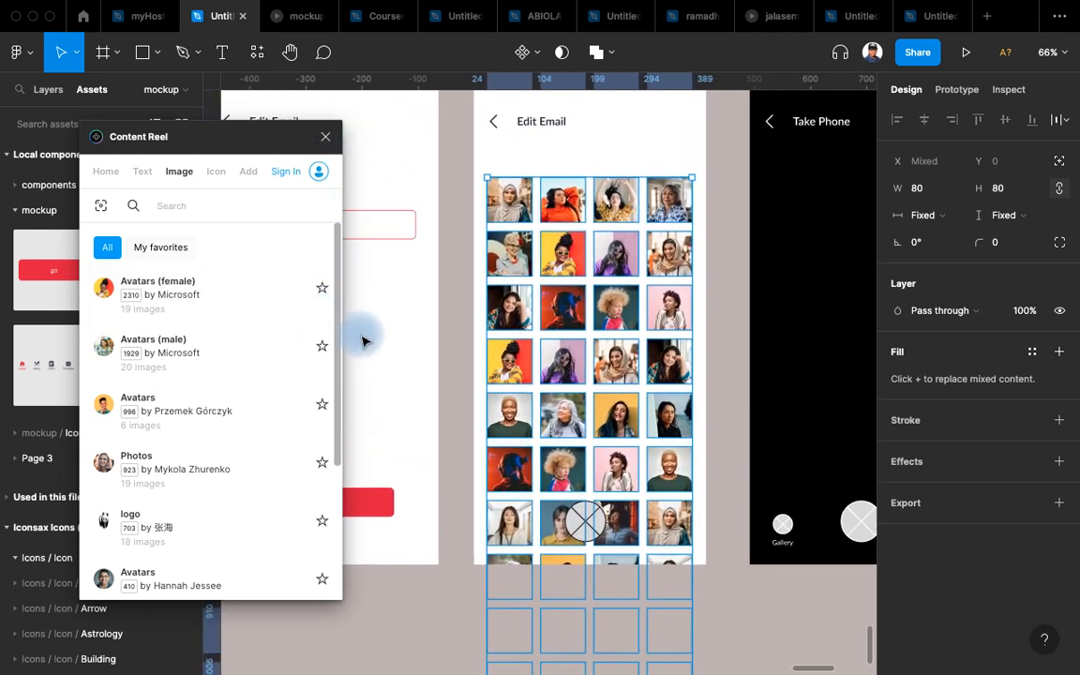
pyautogui.scroll(2, 662, 422)
pyautogui.hscroll(2, 663, 422)
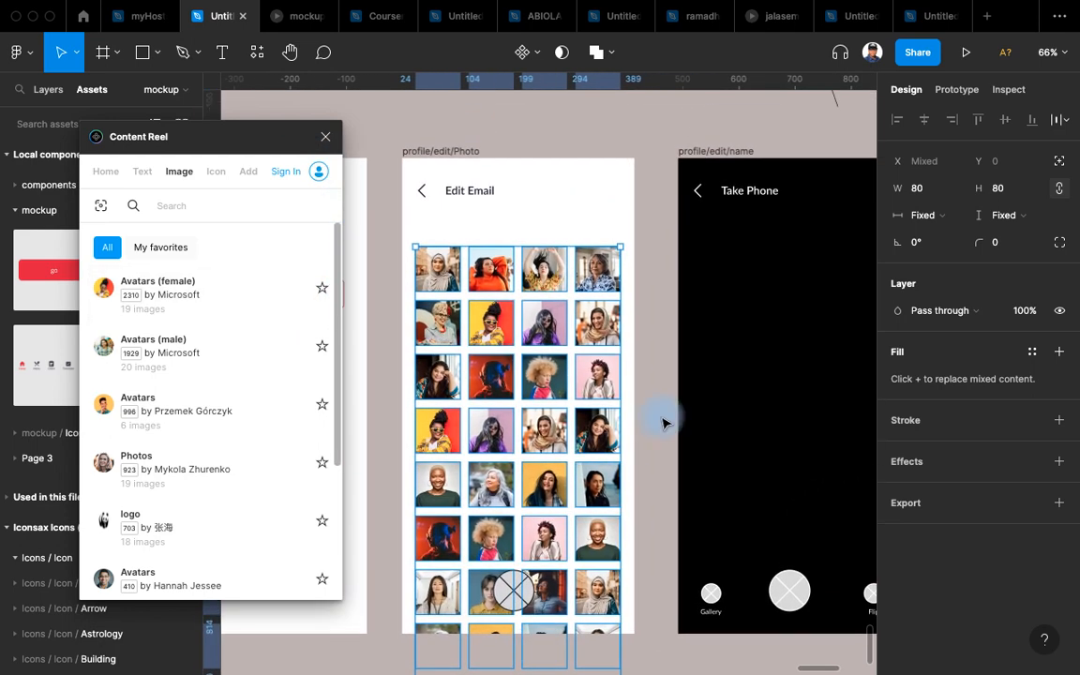
# Select the image grid's frame.
pyautogui.click(663, 422)
pyautogui.click(498, 360)
pyautogui.scroll(-3, 629, 523)
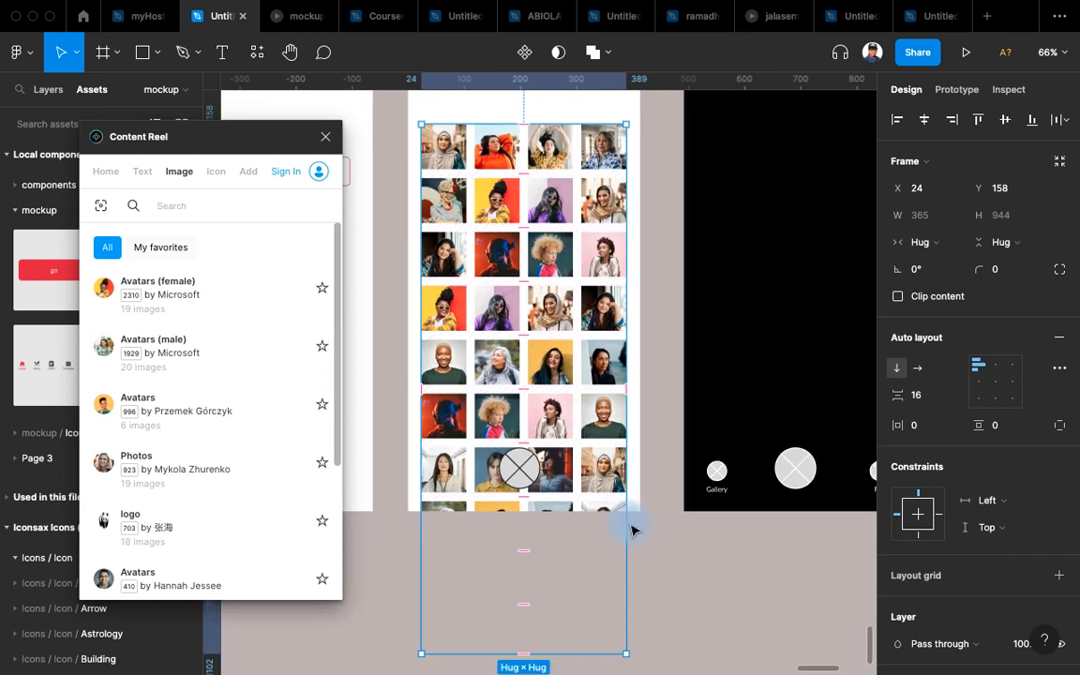
pyautogui.scroll(-2, 629, 523)
# Shorten the photo grid, turn on Clip content, and move it up to Y 134.
pyautogui.moveTo(611, 602); pyautogui.dragTo(614, 478)
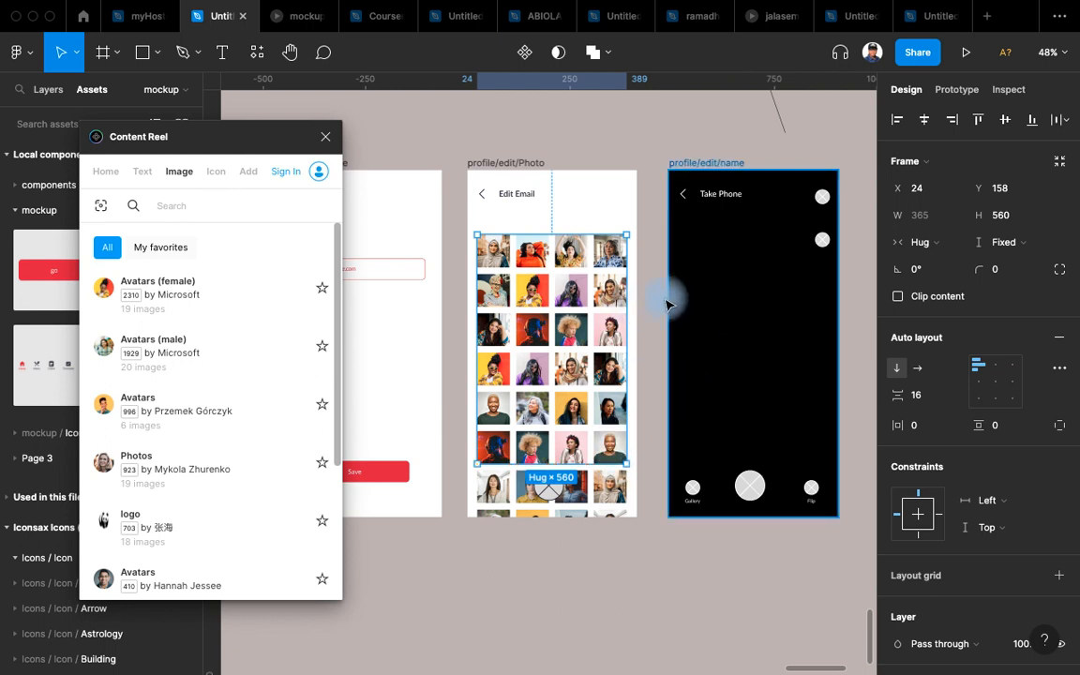
pyautogui.scroll(5, 679, 422)
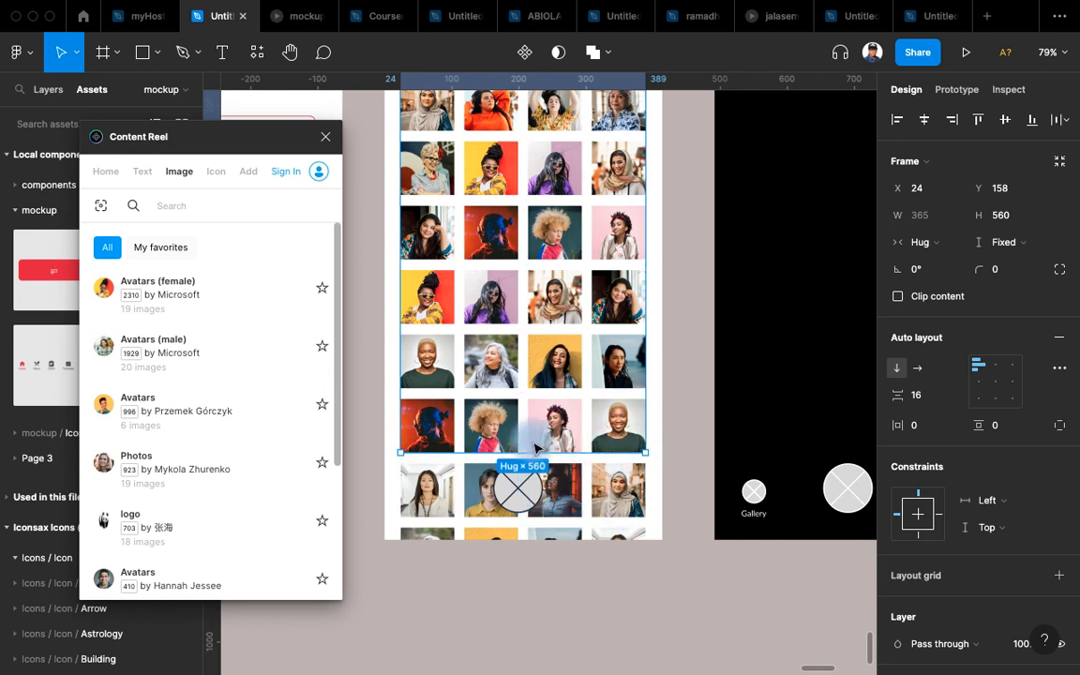
pyautogui.click(943, 296)
pyautogui.scroll(5, 699, 533)
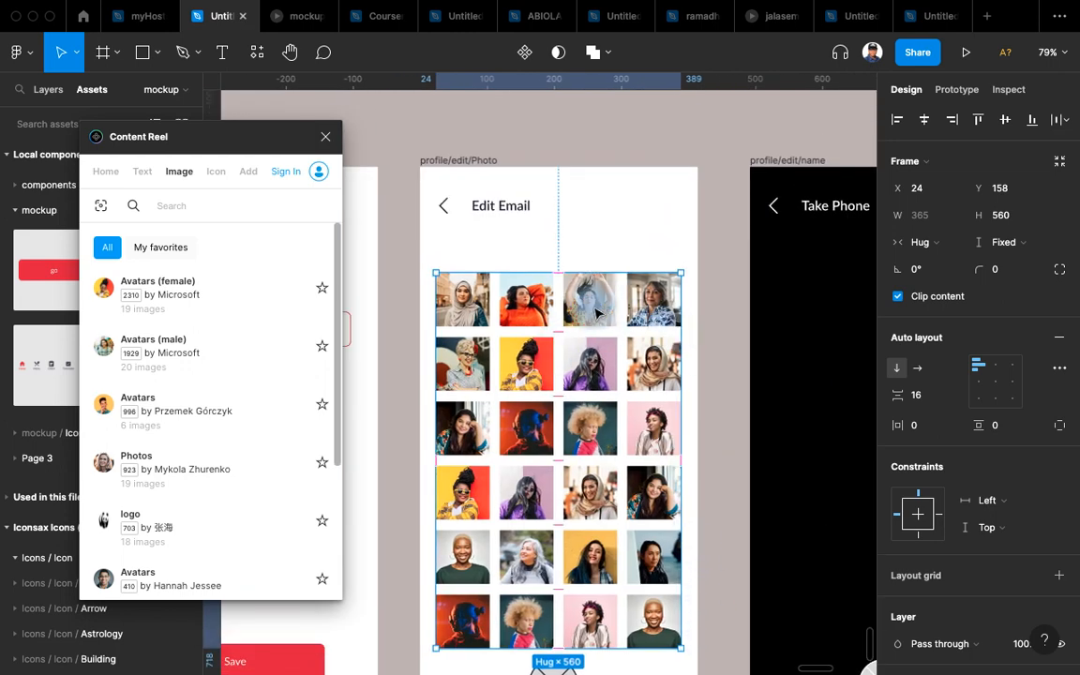
pyautogui.moveTo(600, 321); pyautogui.dragTo(600, 304)
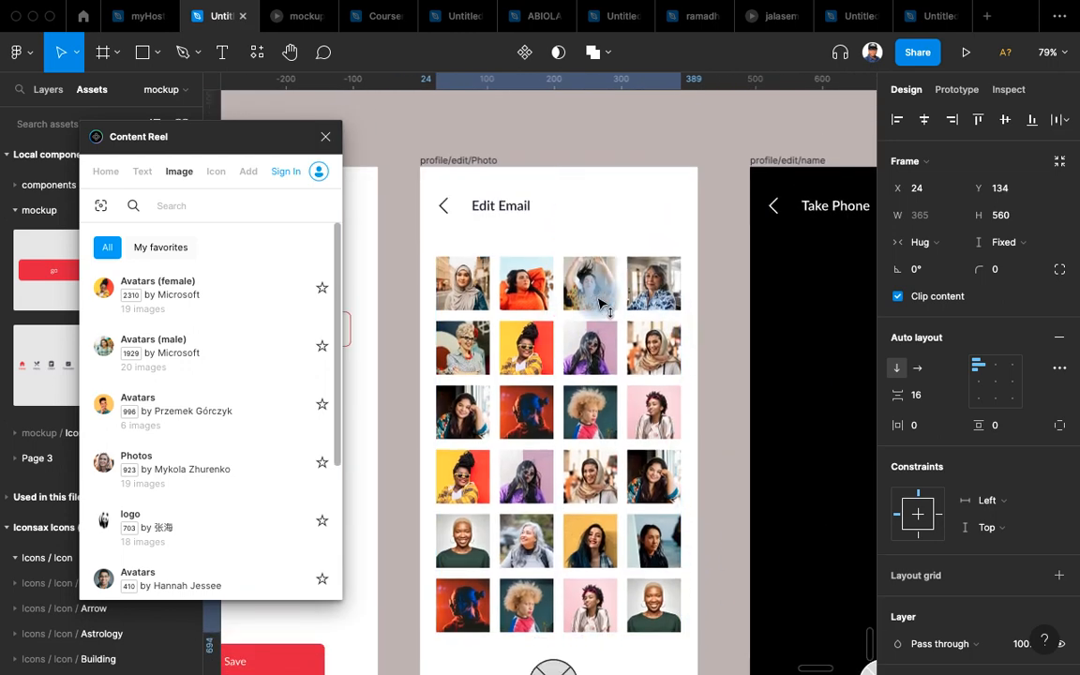
# Set the photo grid's prototype overflow to Vertical scrolling.
pyautogui.click(969, 92)
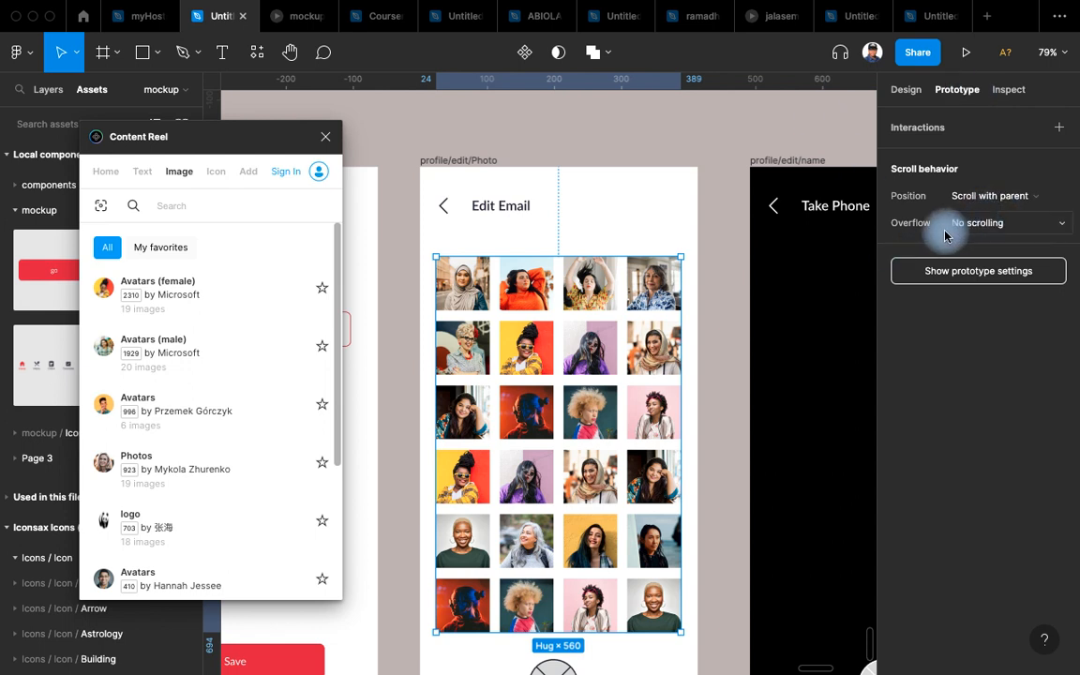
pyautogui.click(994, 224)
pyautogui.click(985, 263)
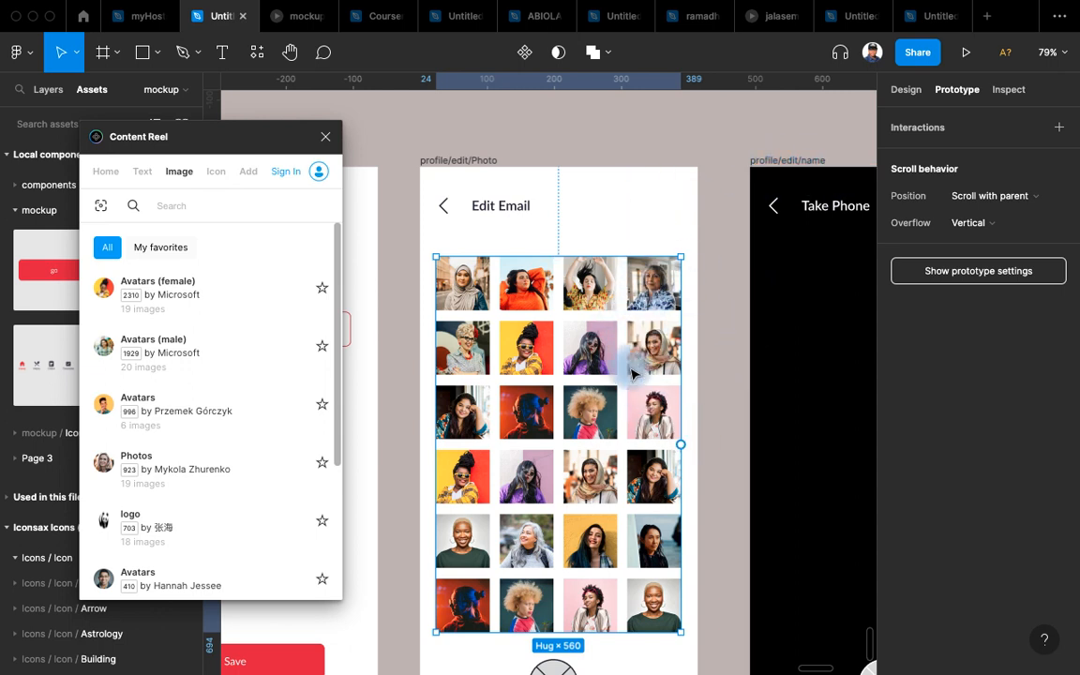
pyautogui.scroll(-5, 639, 309)
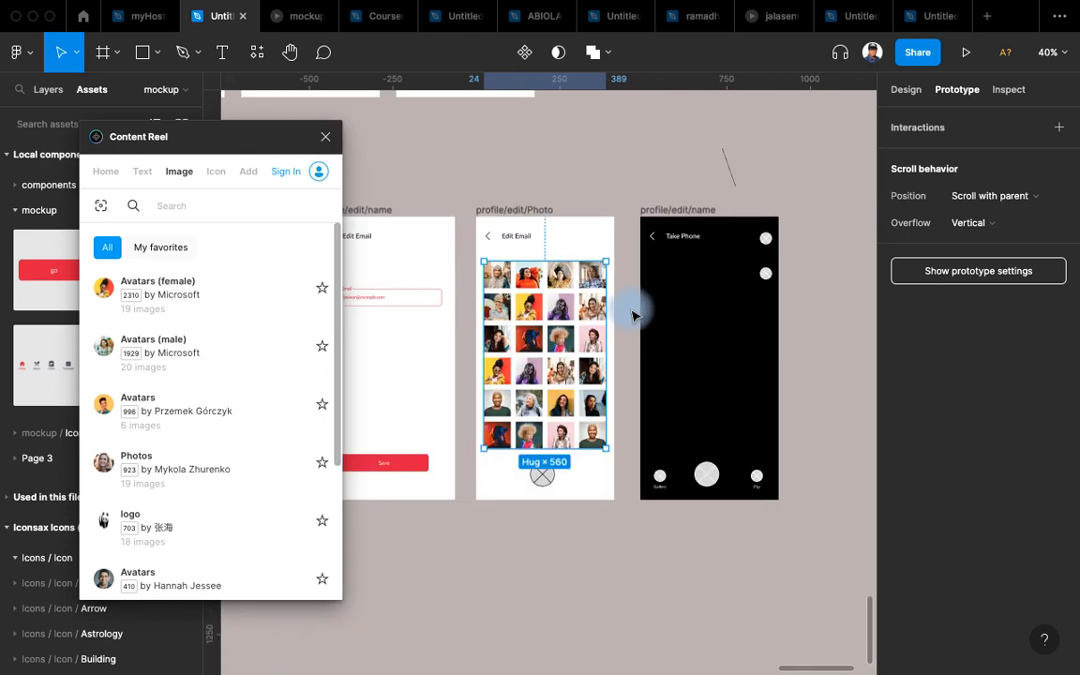
pyautogui.scroll(5, 606, 378)
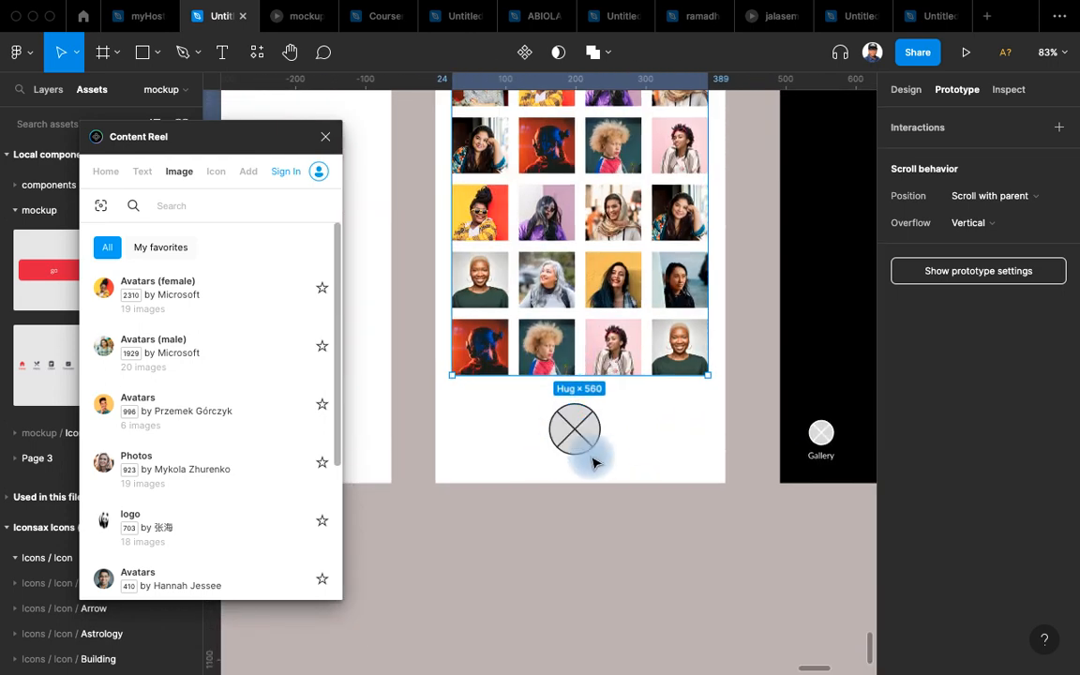
pyautogui.scroll(3, 514, 461)
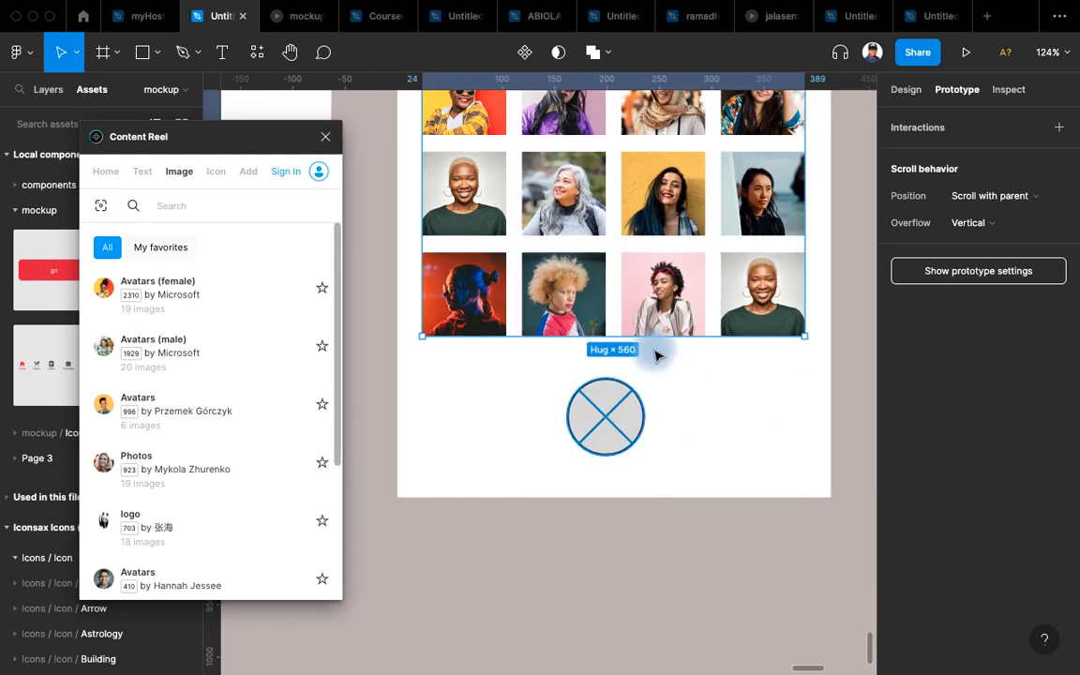
# Draw a square frame to the right of the X placeholder circle below the grid.
pyautogui.click(623, 419)
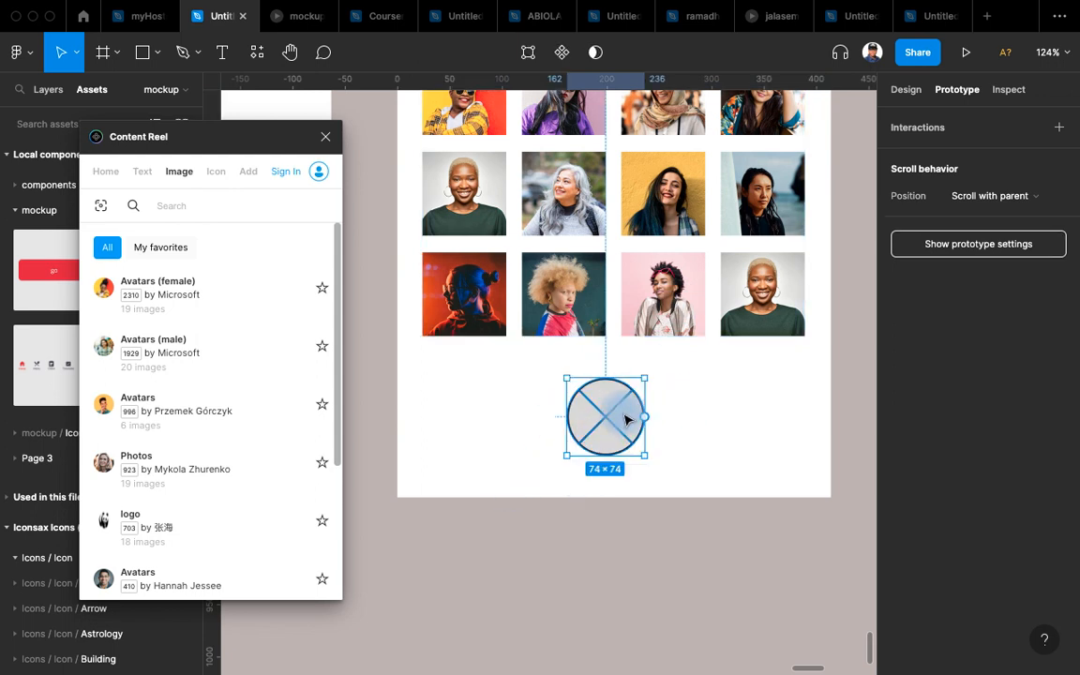
pyautogui.click(904, 90)
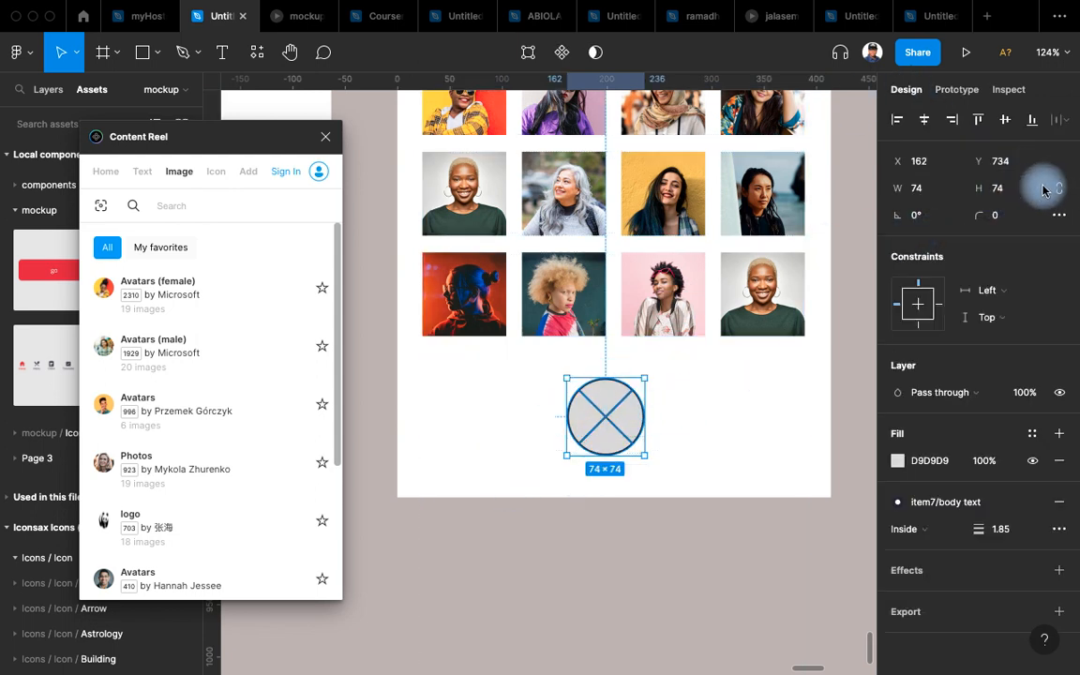
pyautogui.scroll(2, 670, 415)
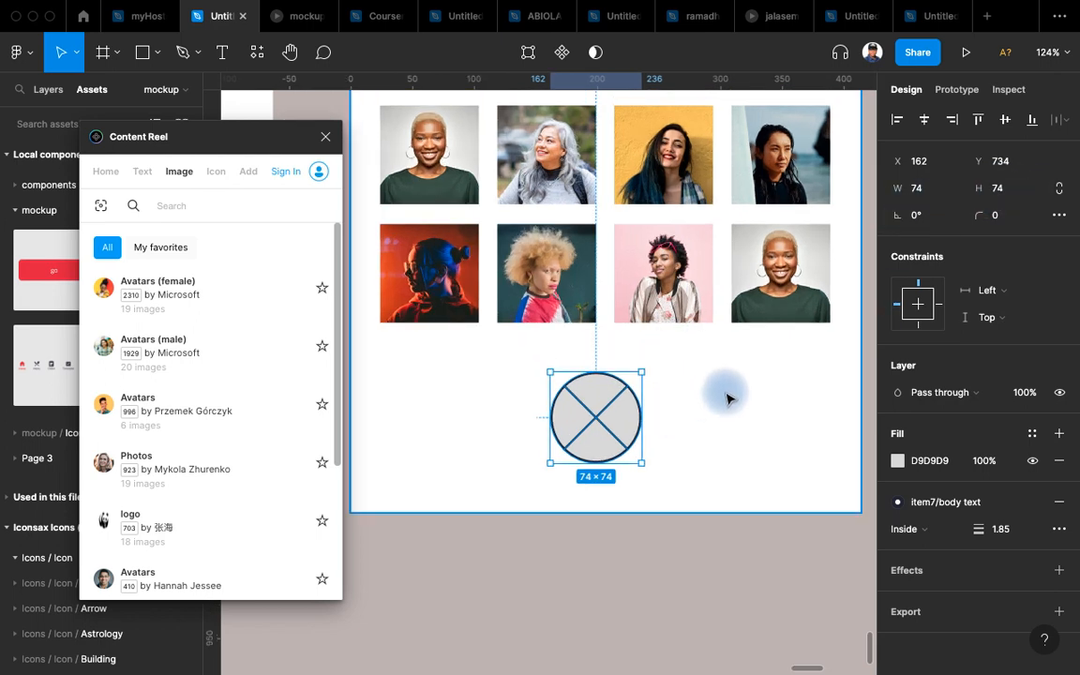
pyautogui.scroll(1, 721, 391)
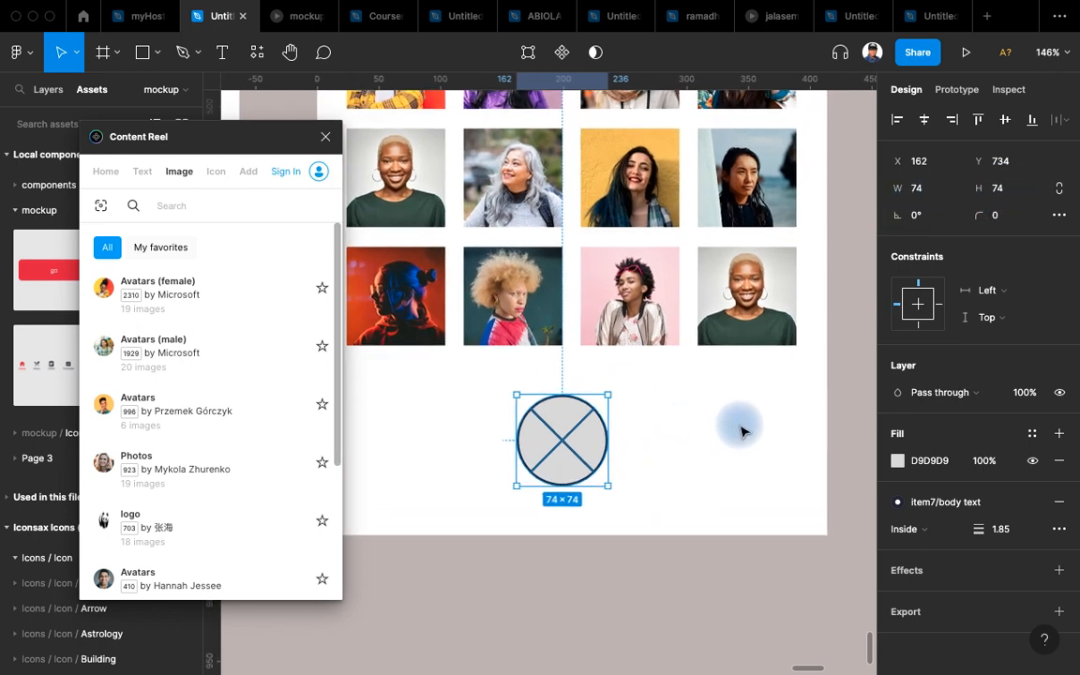
pyautogui.click(116, 52)
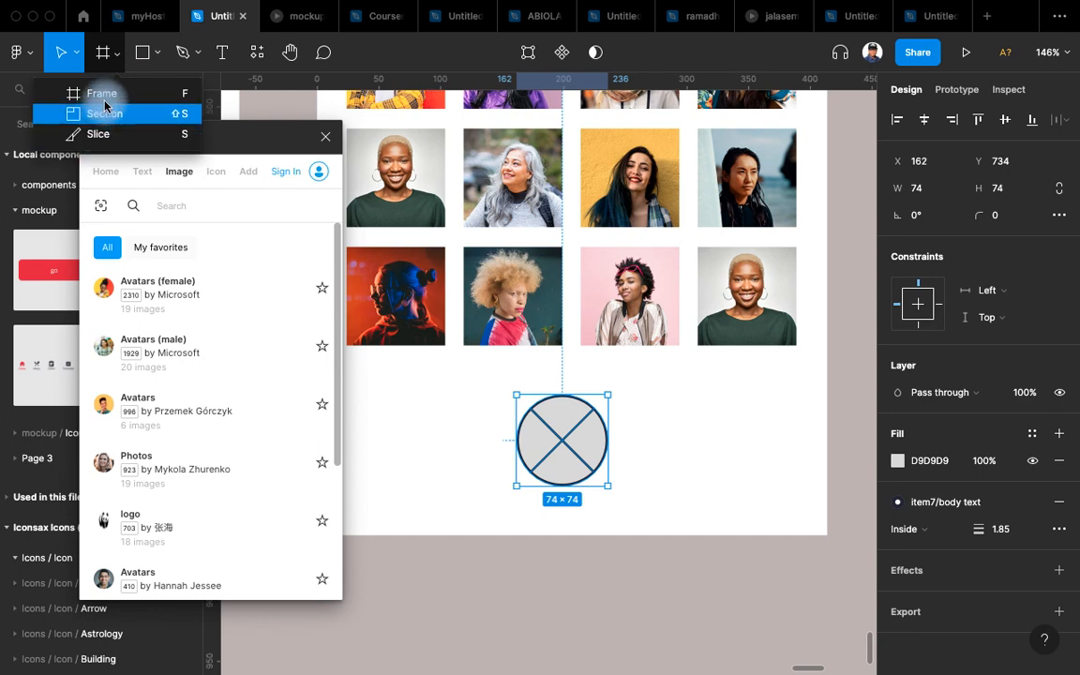
pyautogui.press('f')
pyautogui.moveTo(626, 403); pyautogui.dragTo(697, 443)
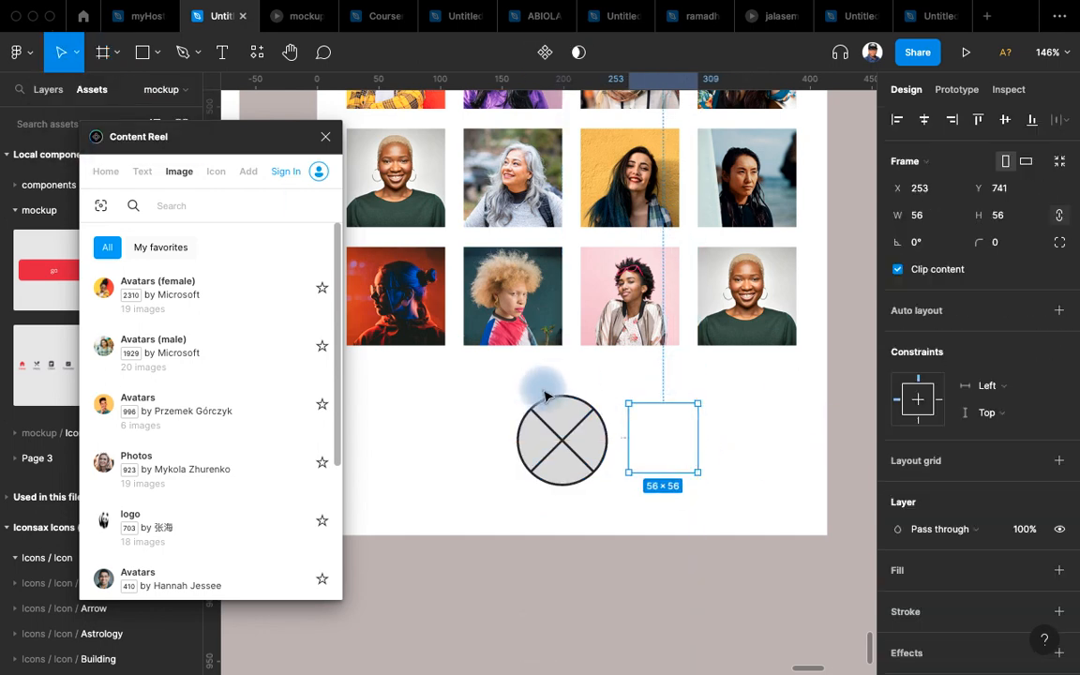
# Size the new frame to 64 × 64.
pyautogui.click(1018, 214)
pyautogui.write('46')
pyautogui.press('Return')
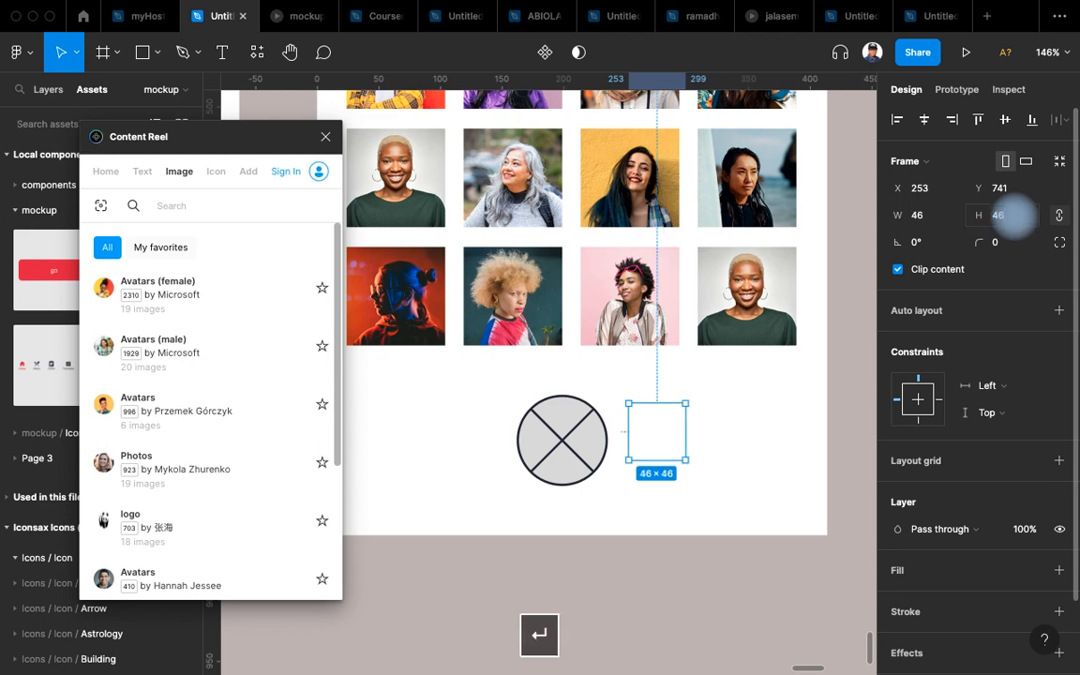
pyautogui.click(1008, 221)
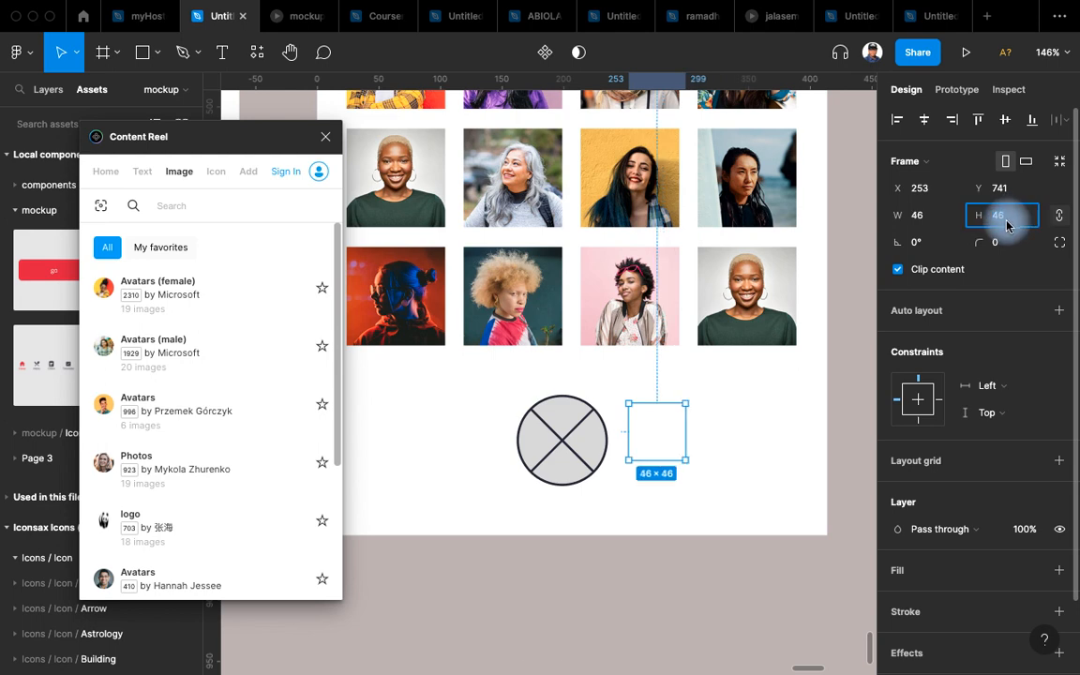
pyautogui.press('Return')
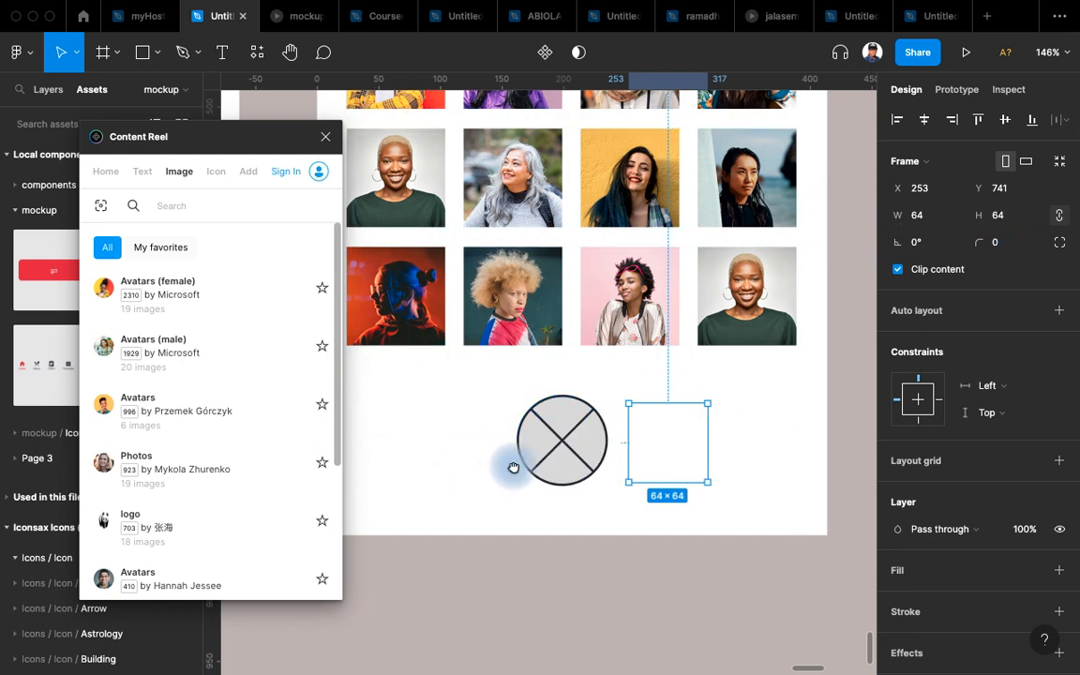
pyautogui.moveTo(514, 468); pyautogui.dragTo(589, 473)
pyautogui.scroll(-5, 589, 472)
# Close the Content Reel plugin and drop a camera icon from Assets into the new frame.
pyautogui.click(323, 141)
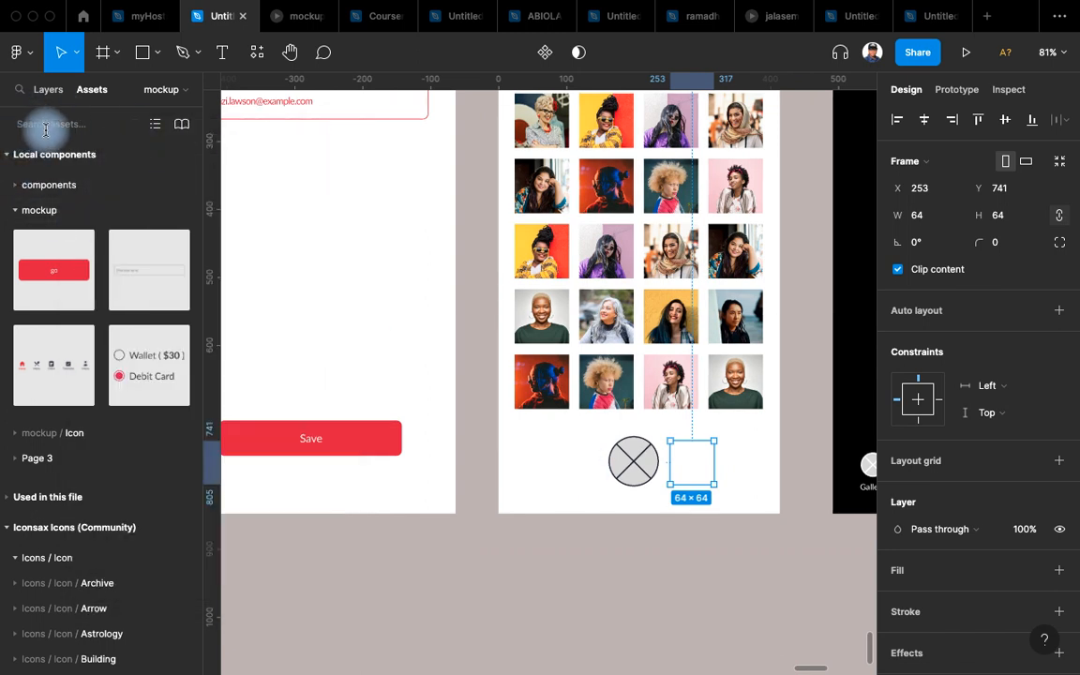
pyautogui.click(45, 126)
pyautogui.write('camera')
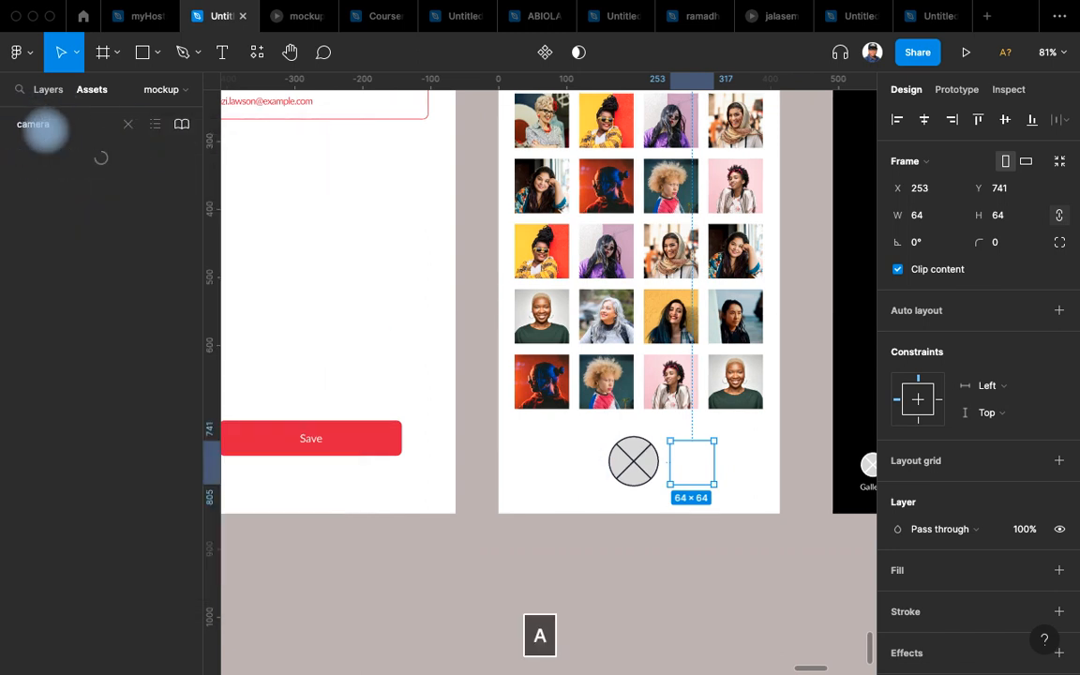
pyautogui.moveTo(30, 179); pyautogui.dragTo(696, 463)
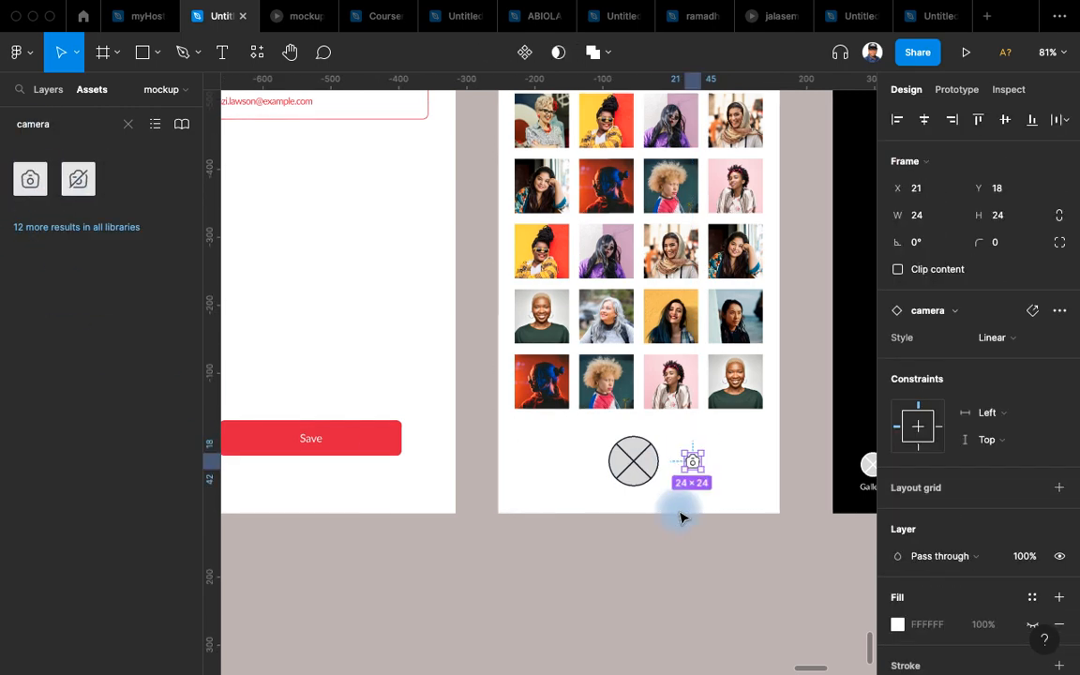
pyautogui.scroll(5, 682, 516)
# Fill the 64 × 64 frame with the body text colour style and set corner radius 100.
pyautogui.click(597, 382)
pyautogui.scroll(-3, 1042, 260)
pyautogui.scroll(3, 954, 577)
pyautogui.click(1028, 576)
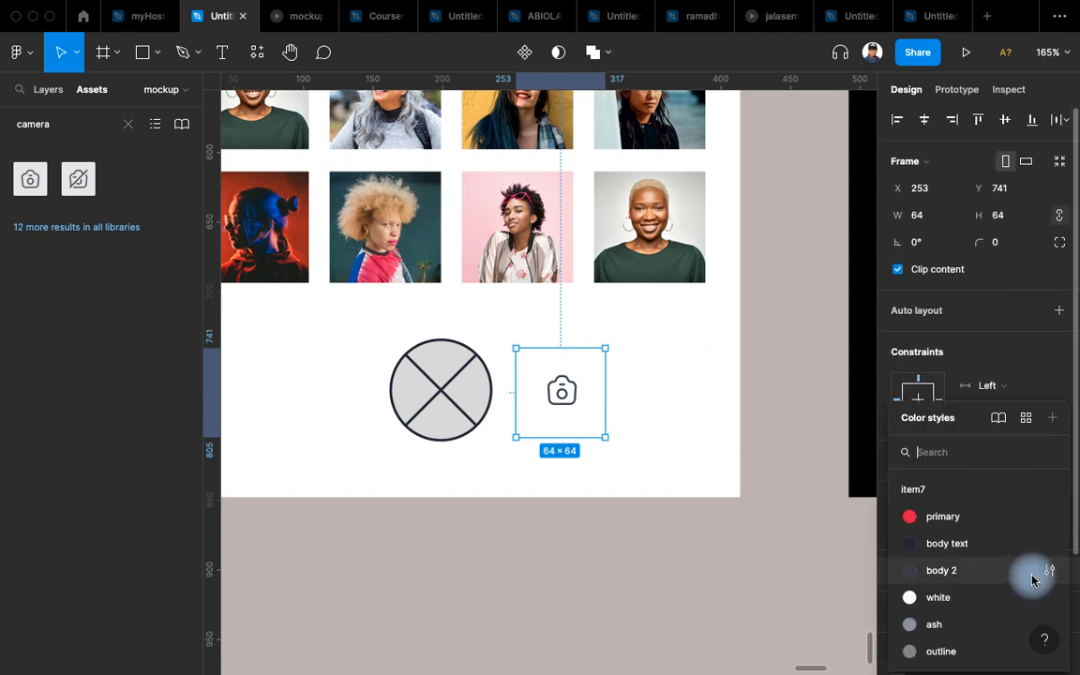
pyautogui.click(953, 543)
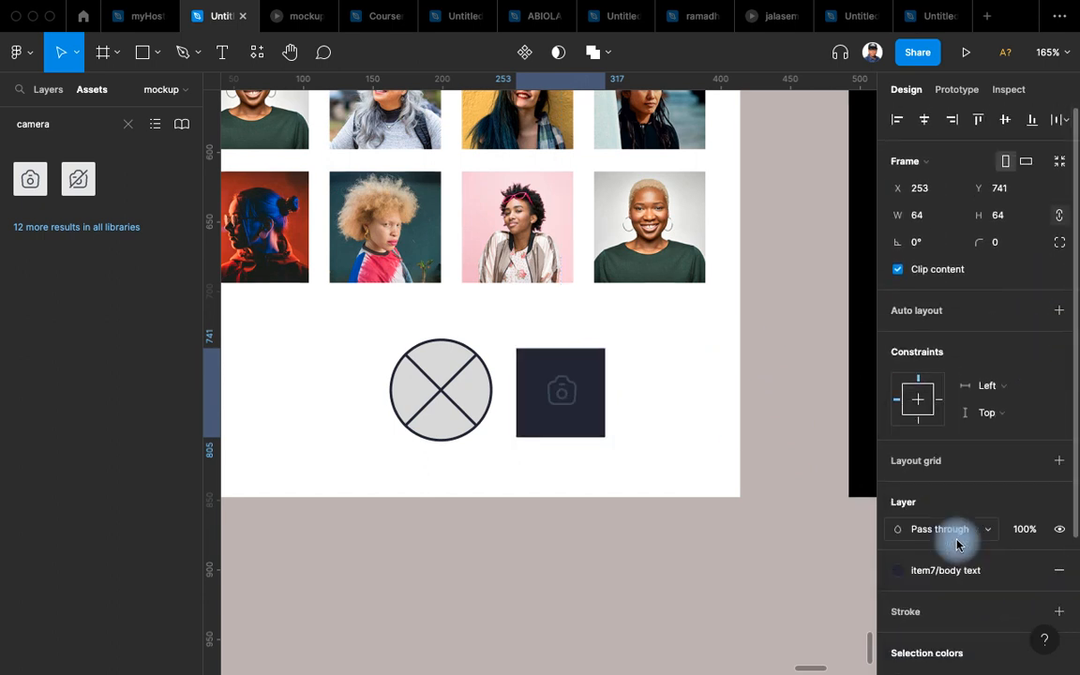
pyautogui.moveTo(977, 244); pyautogui.dragTo(1016, 242)
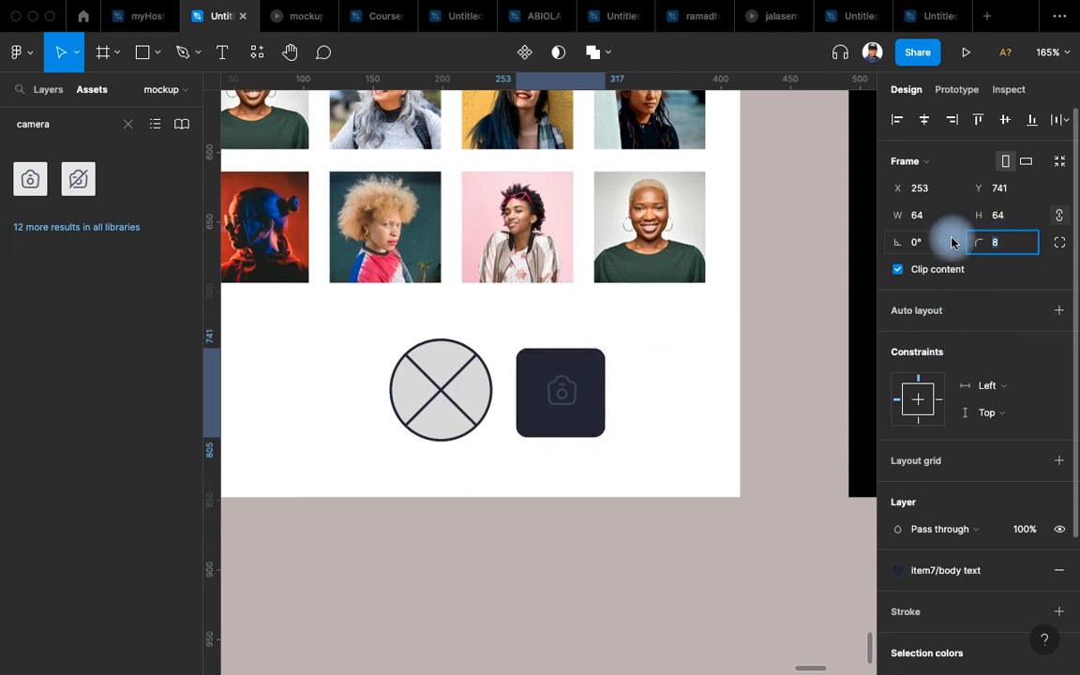
pyautogui.write('100')
pyautogui.press('Return')
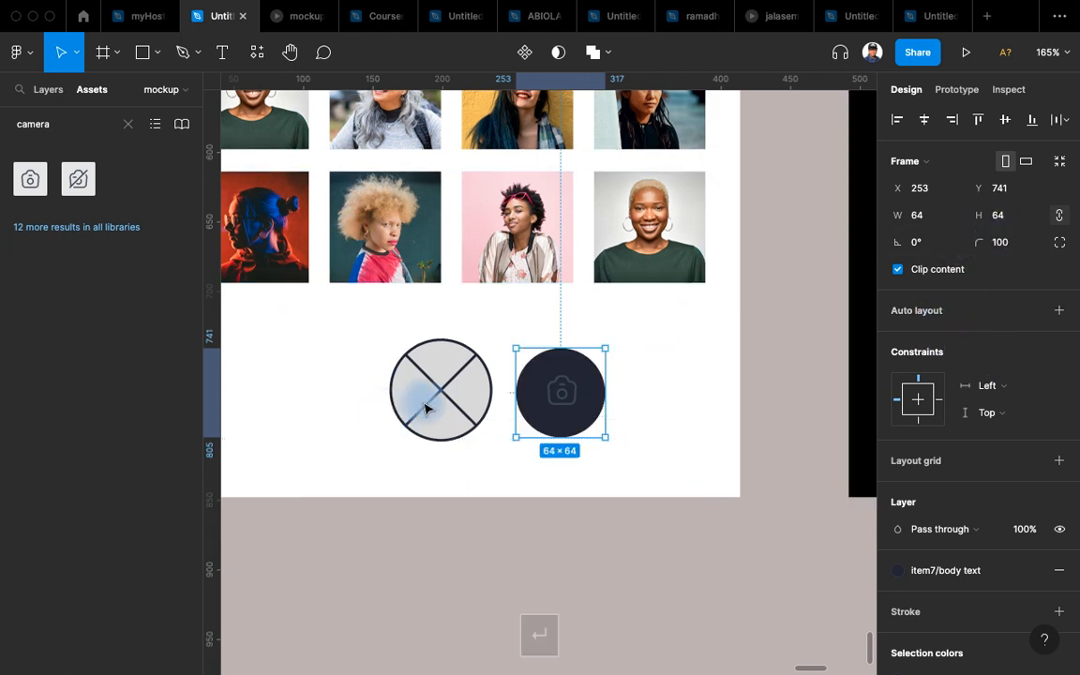
pyautogui.click(424, 409)
# Centre the camera icon in its circle, switch it to Bold, and colour it item7/ash.
pyautogui.doubleClick(577, 398)
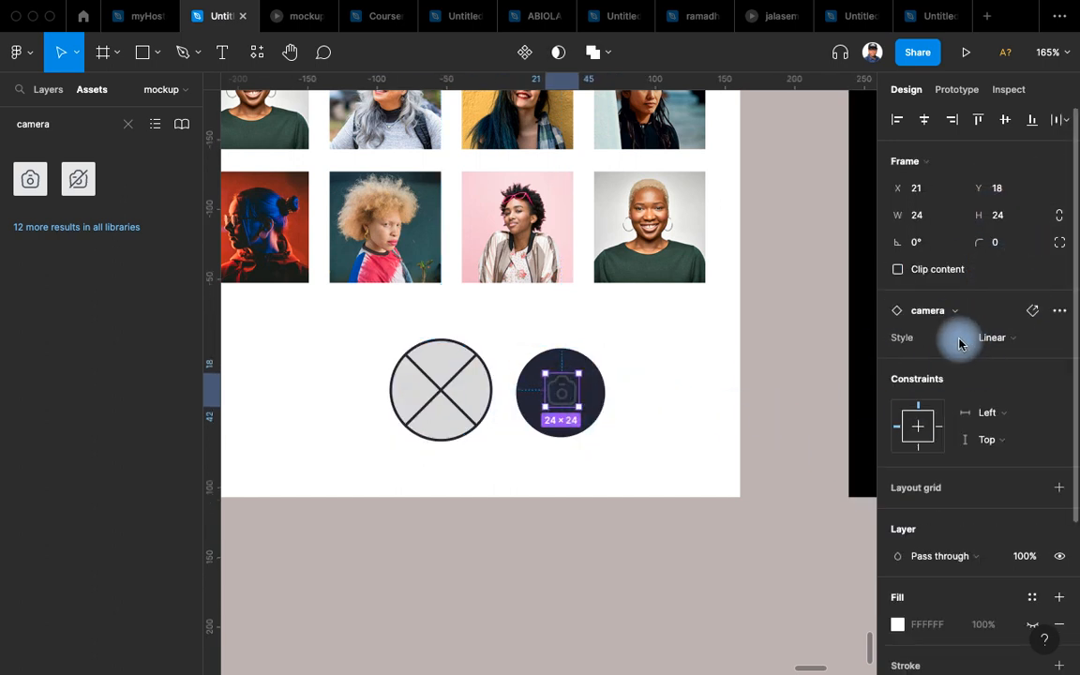
pyautogui.click(1005, 119)
pyautogui.click(925, 119)
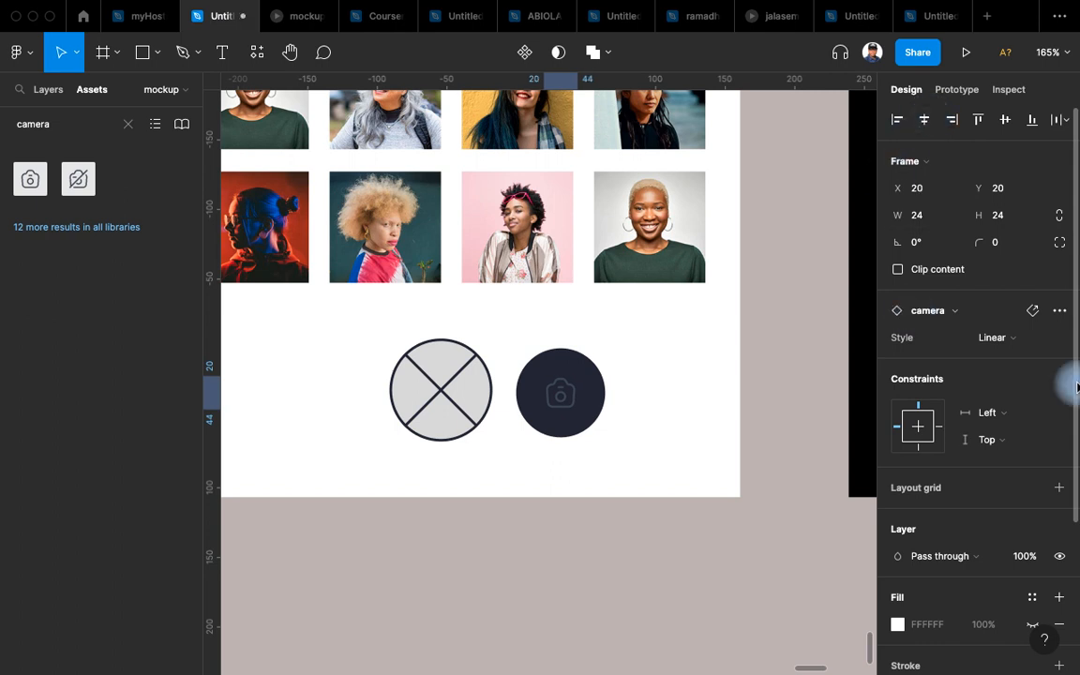
pyautogui.click(1039, 343)
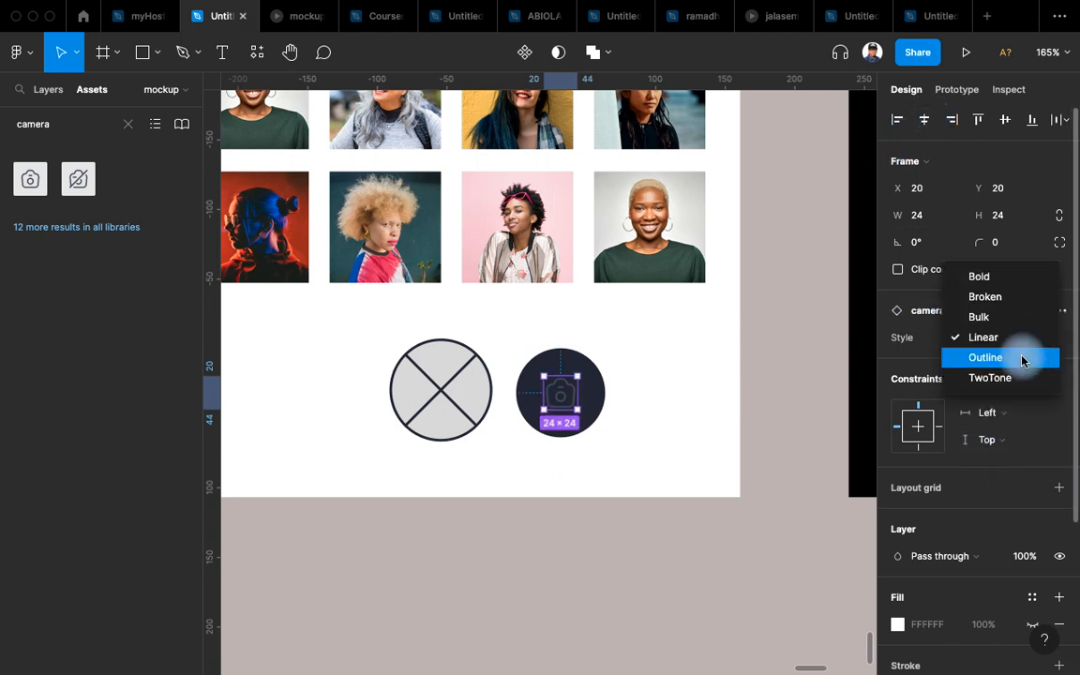
pyautogui.click(1011, 277)
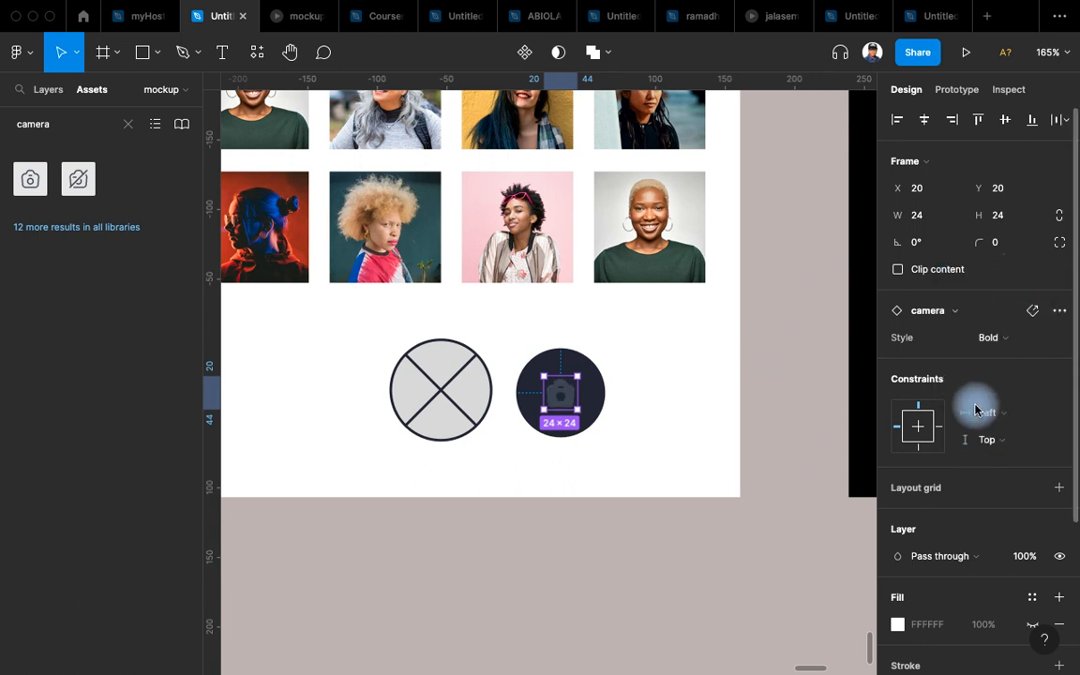
pyautogui.scroll(-2, 976, 450)
pyautogui.scroll(-3, 980, 525)
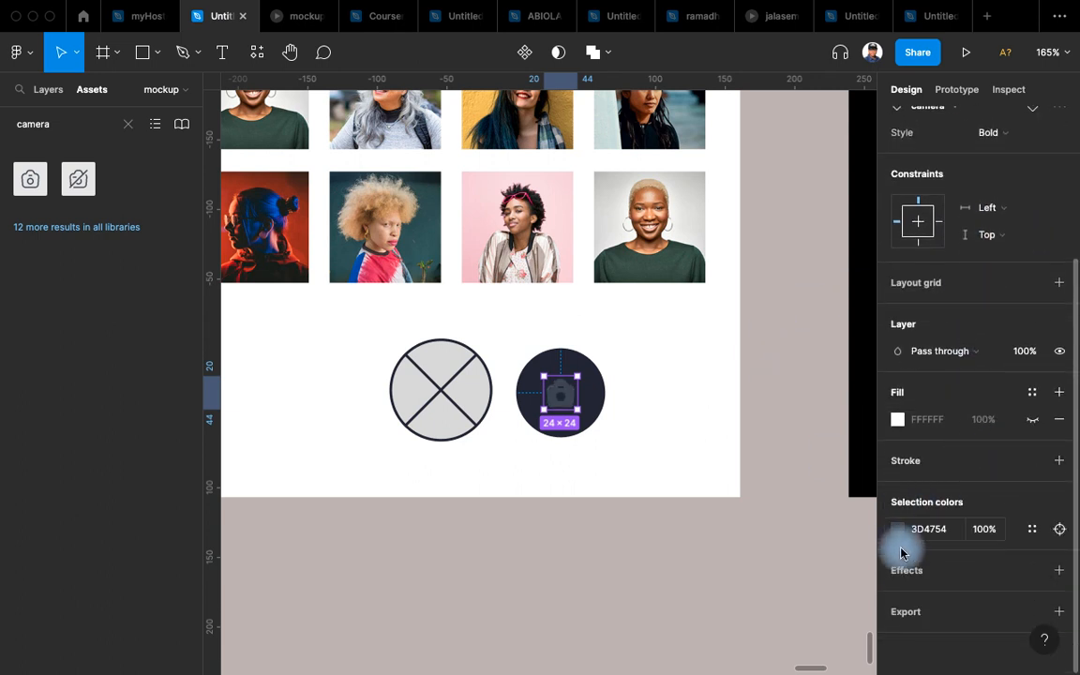
pyautogui.click(1052, 525)
pyautogui.click(741, 614)
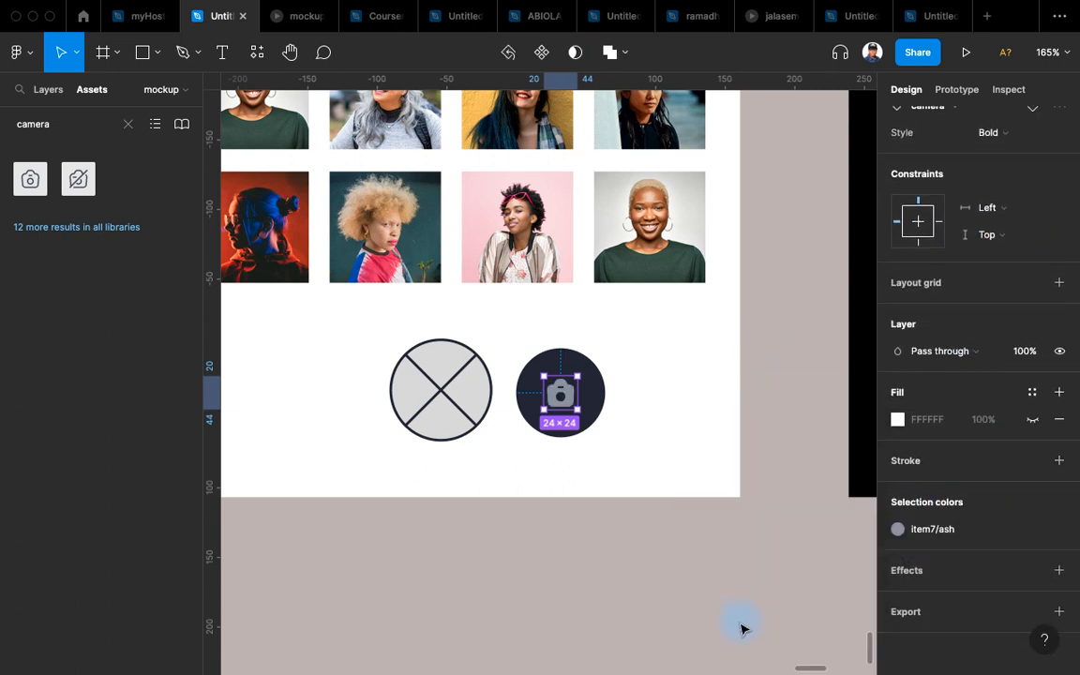
# Cut the camera button, paste-replace the X placeholder with it, and centre it horizontally.
pyautogui.click(587, 594)
pyautogui.click(429, 397)
pyautogui.click(553, 385)
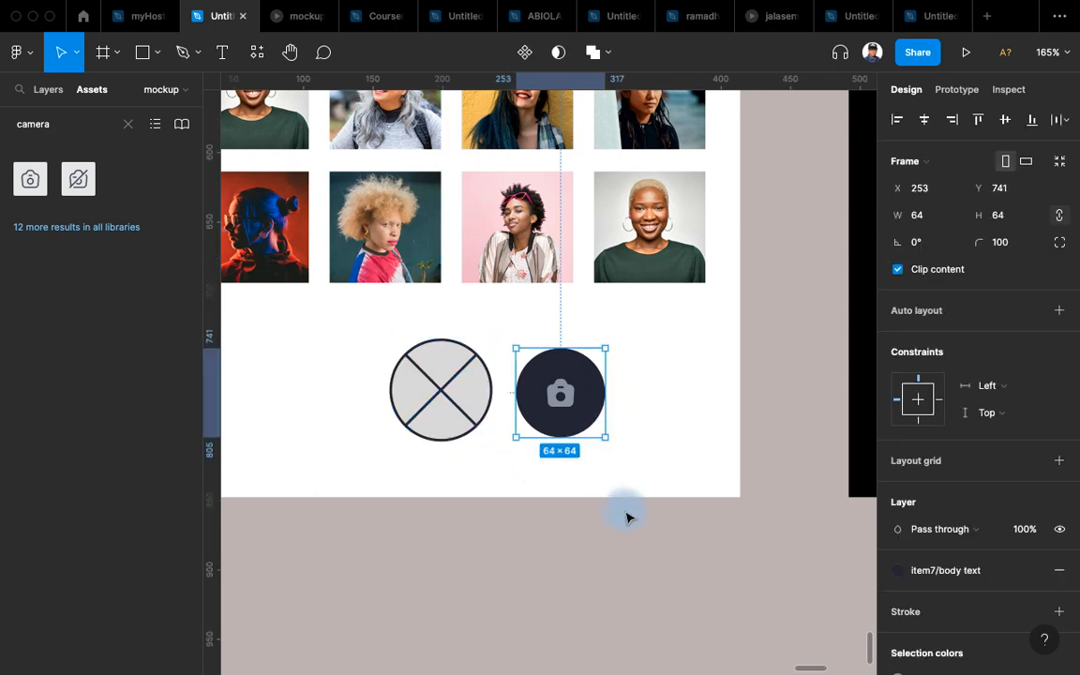
pyautogui.press('super+x')
pyautogui.click(458, 412)
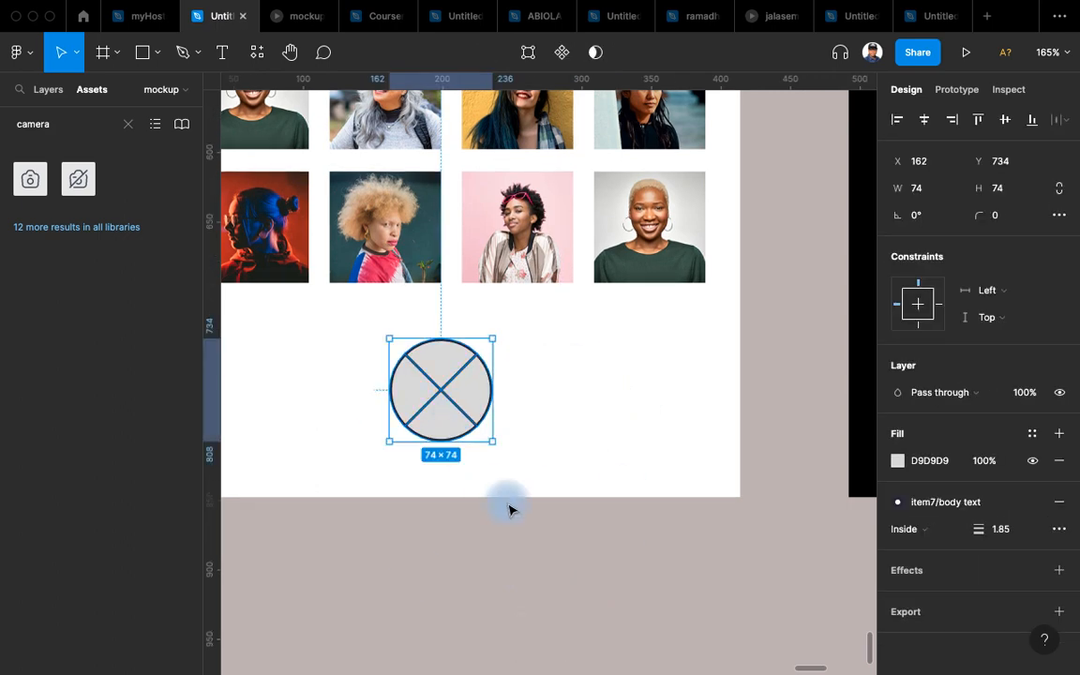
pyautogui.press('shift+super+r')
pyautogui.moveTo(565, 568); pyautogui.dragTo(739, 621)
pyautogui.scroll(-3, 643, 578)
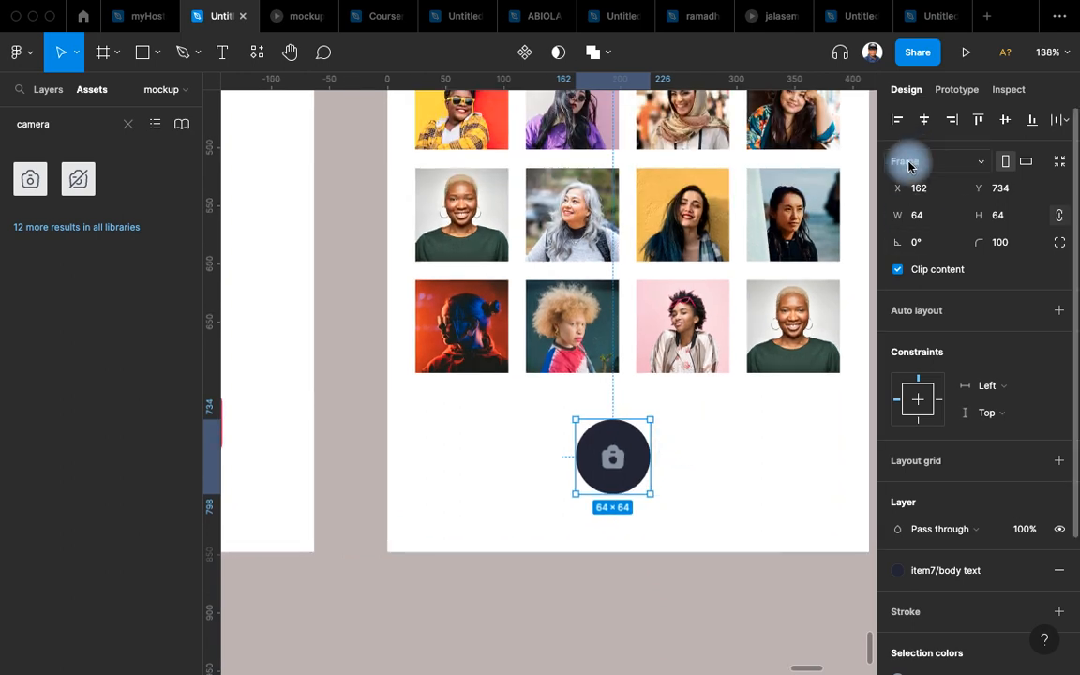
pyautogui.click(925, 120)
pyautogui.scroll(-3, 553, 629)
# Deselect the camera button, pan over, and select the Take Phone screen frame.
pyautogui.moveTo(494, 558); pyautogui.dragTo(458, 659)
pyautogui.scroll(-5, 458, 659)
pyautogui.click(615, 624)
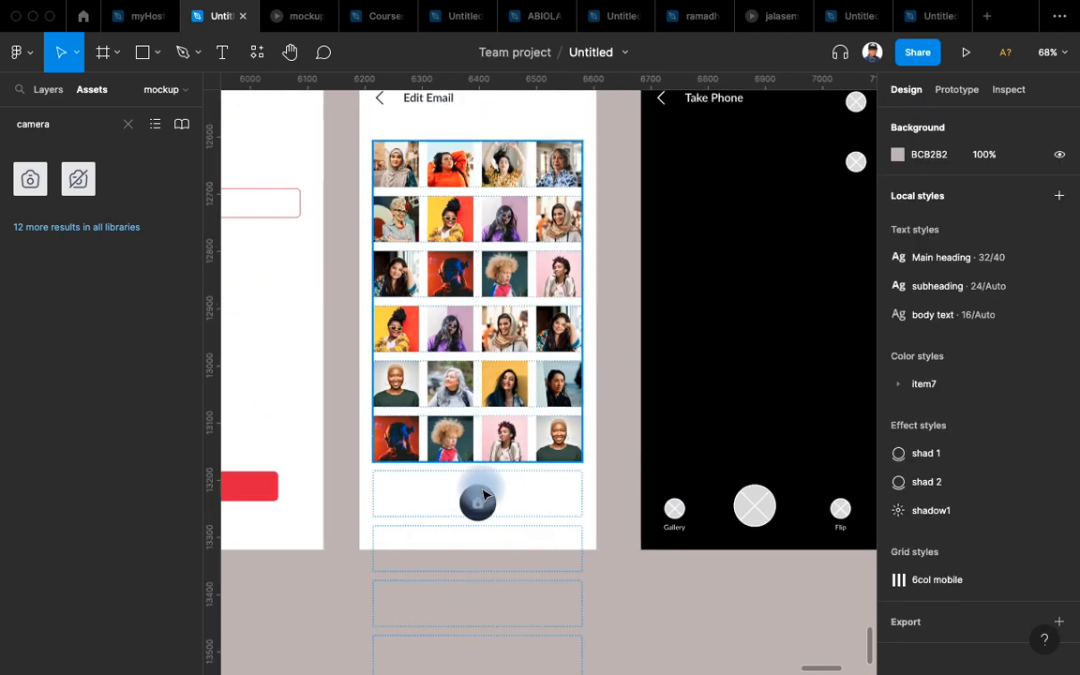
pyautogui.moveTo(602, 553); pyautogui.dragTo(367, 625)
pyautogui.click(463, 156)
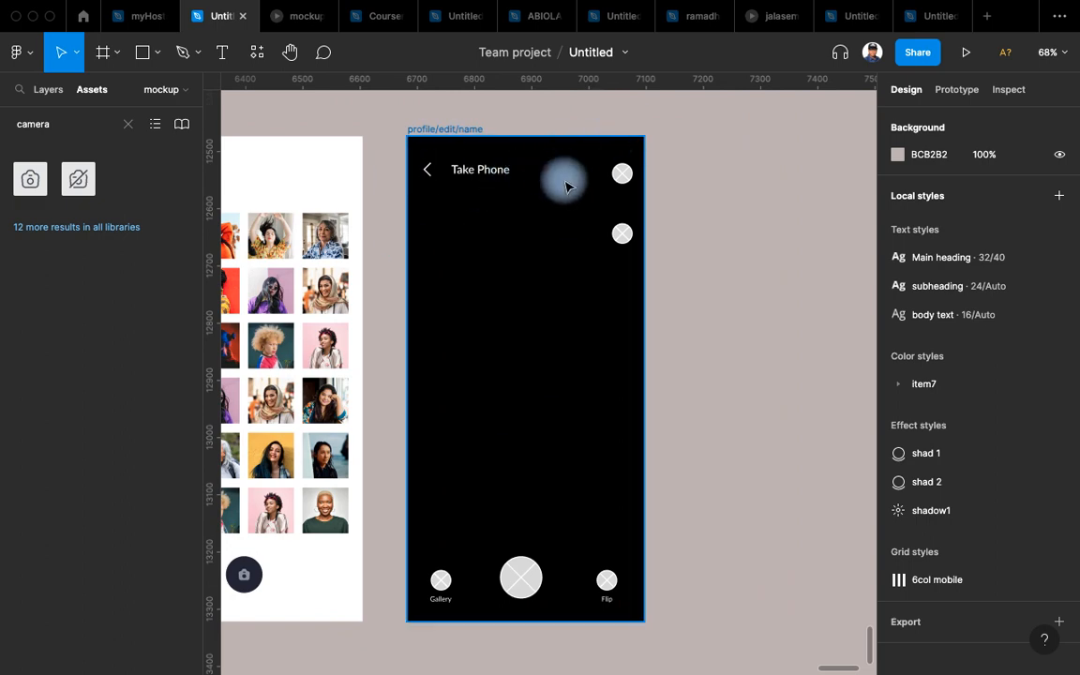
pyautogui.scroll(3, 469, 174)
pyautogui.scroll(-5, 523, 315)
pyautogui.scroll(2, 559, 284)
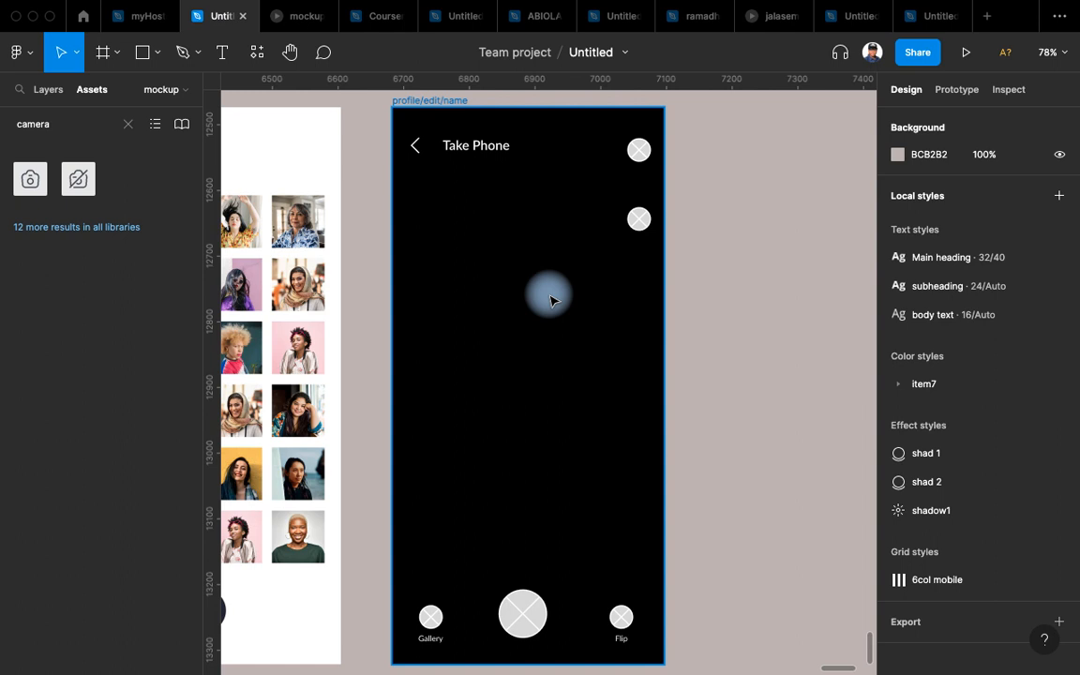
pyautogui.scroll(5, 576, 207)
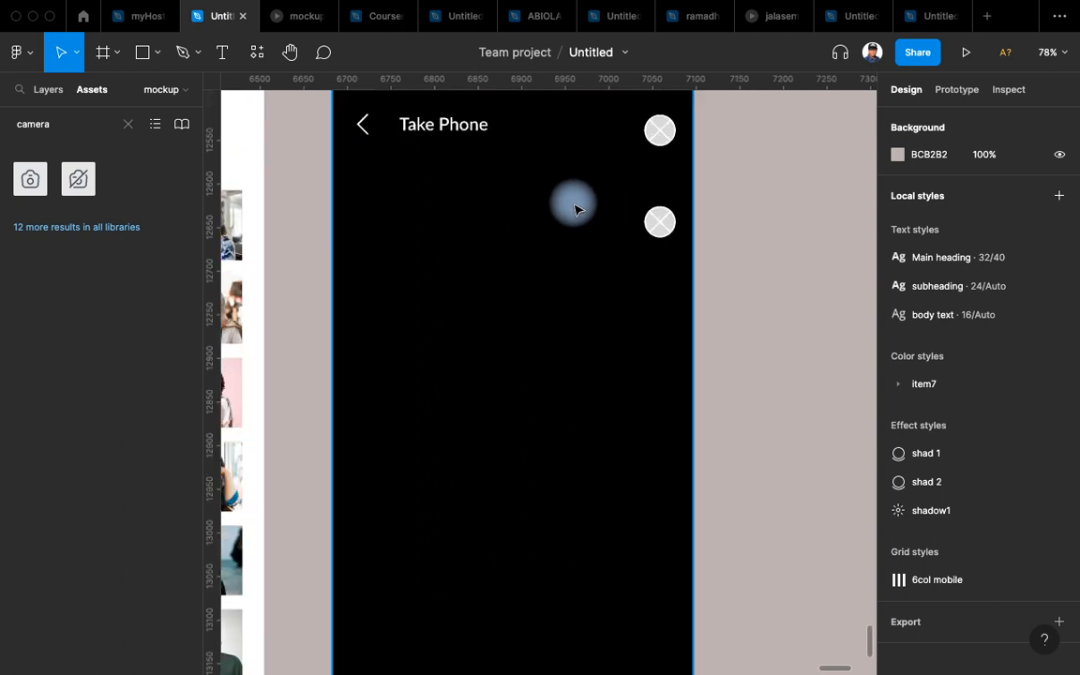
# Pan to the Wallet screen and select the payment card's close-circle icon.
pyautogui.click(645, 270)
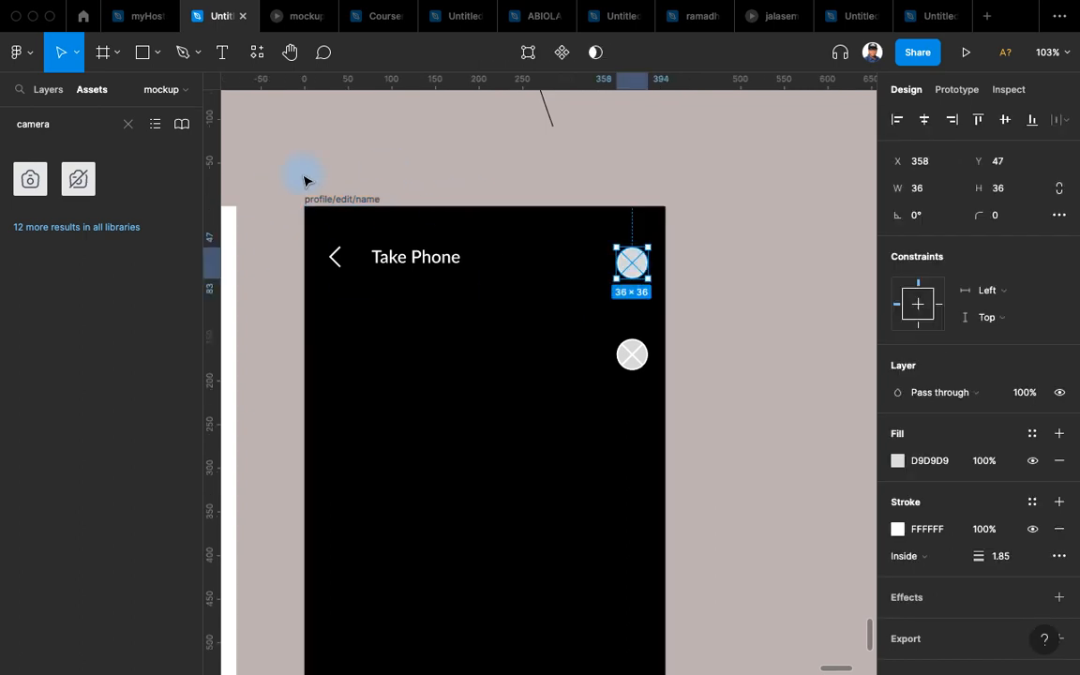
pyautogui.moveTo(330, 179); pyautogui.dragTo(440, 185)
pyautogui.scroll(-5, 440, 179)
pyautogui.moveTo(300, 176); pyautogui.dragTo(417, 162)
pyautogui.moveTo(255, 150); pyautogui.dragTo(723, 158)
pyautogui.moveTo(524, 168); pyautogui.dragTo(732, 202)
pyautogui.moveTo(469, 122); pyautogui.dragTo(656, 178)
pyautogui.moveTo(479, 188); pyautogui.dragTo(495, 277)
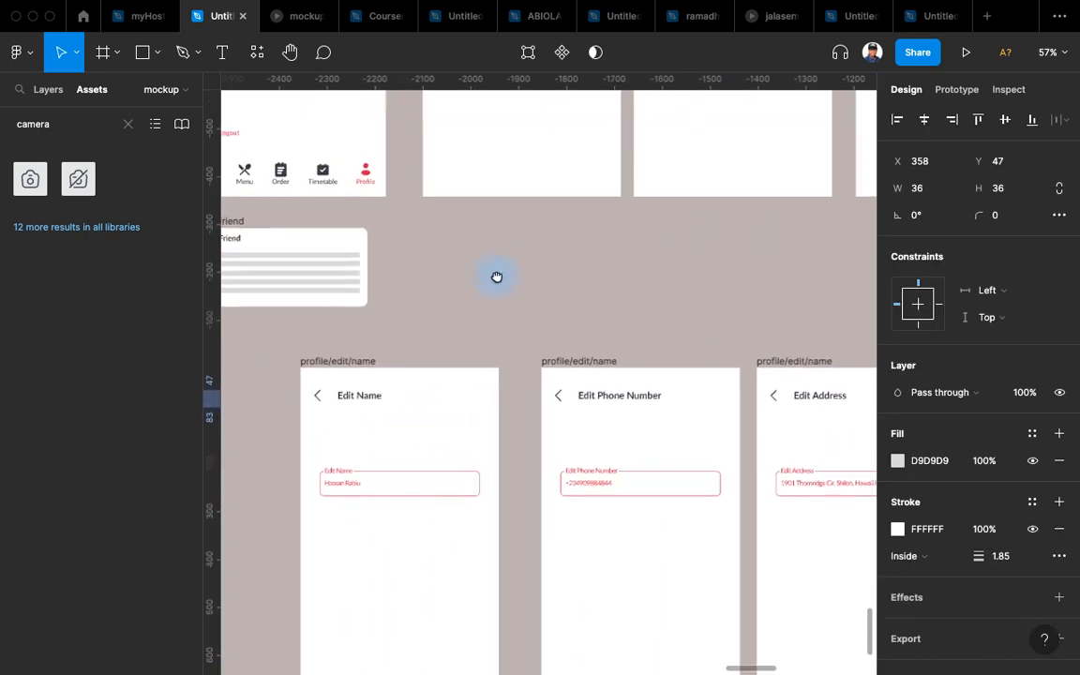
pyautogui.moveTo(463, 221); pyautogui.dragTo(391, 425)
pyautogui.moveTo(346, 355); pyautogui.dragTo(355, 592)
pyautogui.moveTo(704, 436); pyautogui.dragTo(381, 373)
pyautogui.scroll(8, 440, 259)
pyautogui.click(404, 279)
pyautogui.click(404, 279)
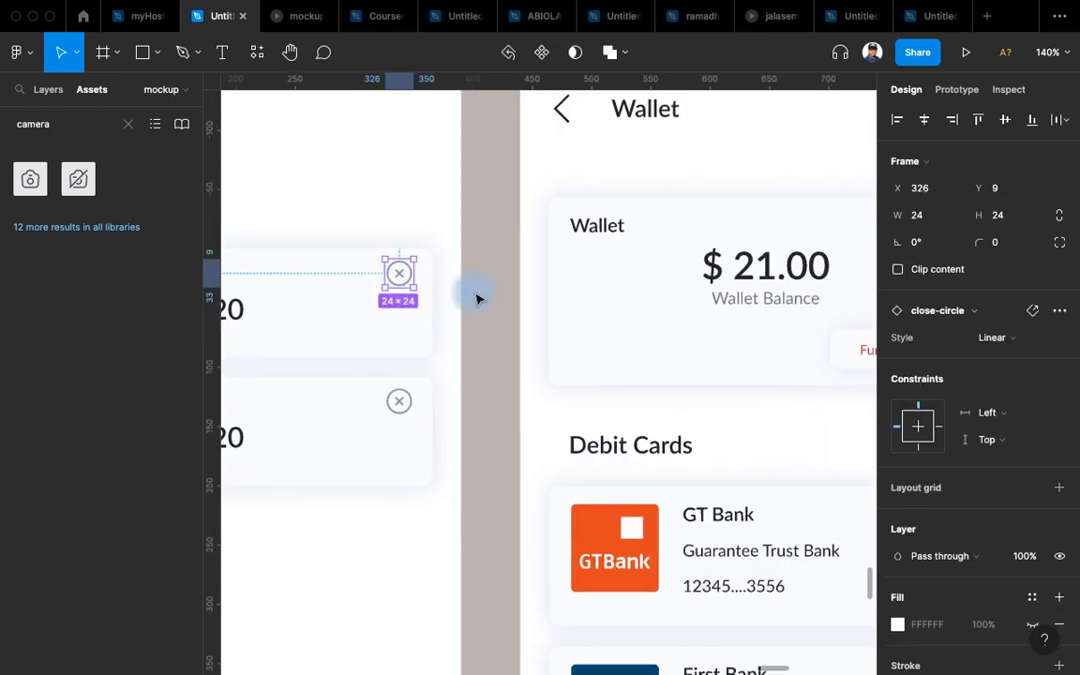
# Replace the Take Phone screen's top-right placeholder circle with the close-circle icon.
pyautogui.moveTo(598, 365); pyautogui.dragTo(425, 232)
pyautogui.scroll(-10, 426, 234)
pyautogui.moveTo(844, 525); pyautogui.dragTo(511, 222)
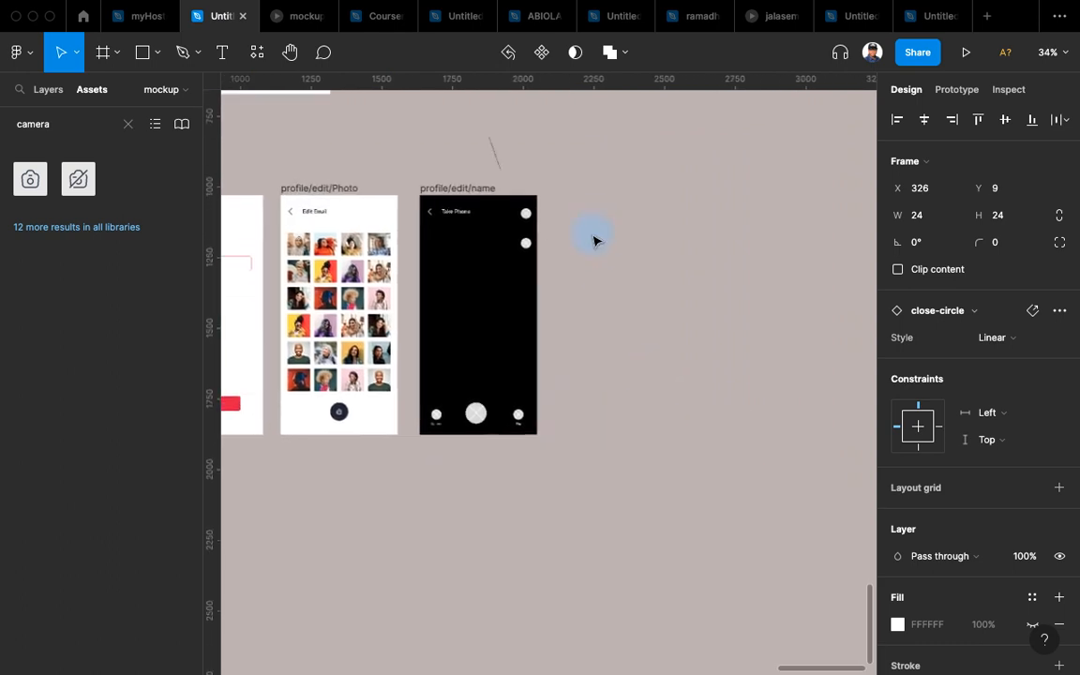
pyautogui.scroll(8, 561, 220)
pyautogui.scroll(5, 560, 219)
pyautogui.click(617, 367)
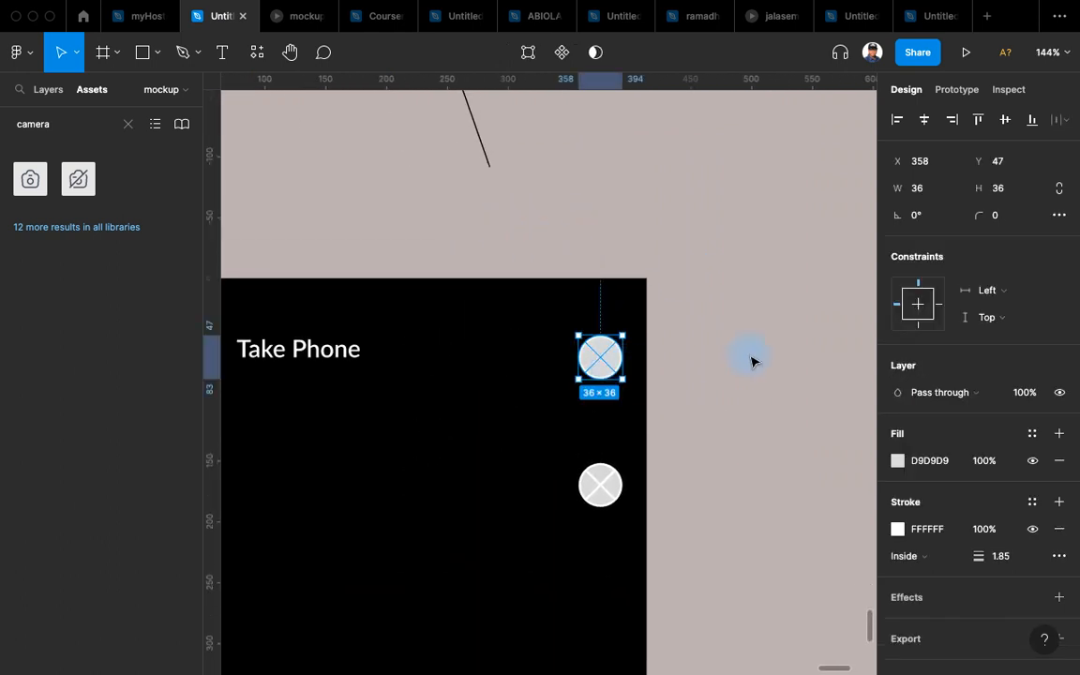
pyautogui.press('super+shift+r')
# Nudge the close icon to X 364 against the layout grid, aligned over the circle below.
pyautogui.scroll(-3, 723, 294)
pyautogui.scroll(3, 835, 220)
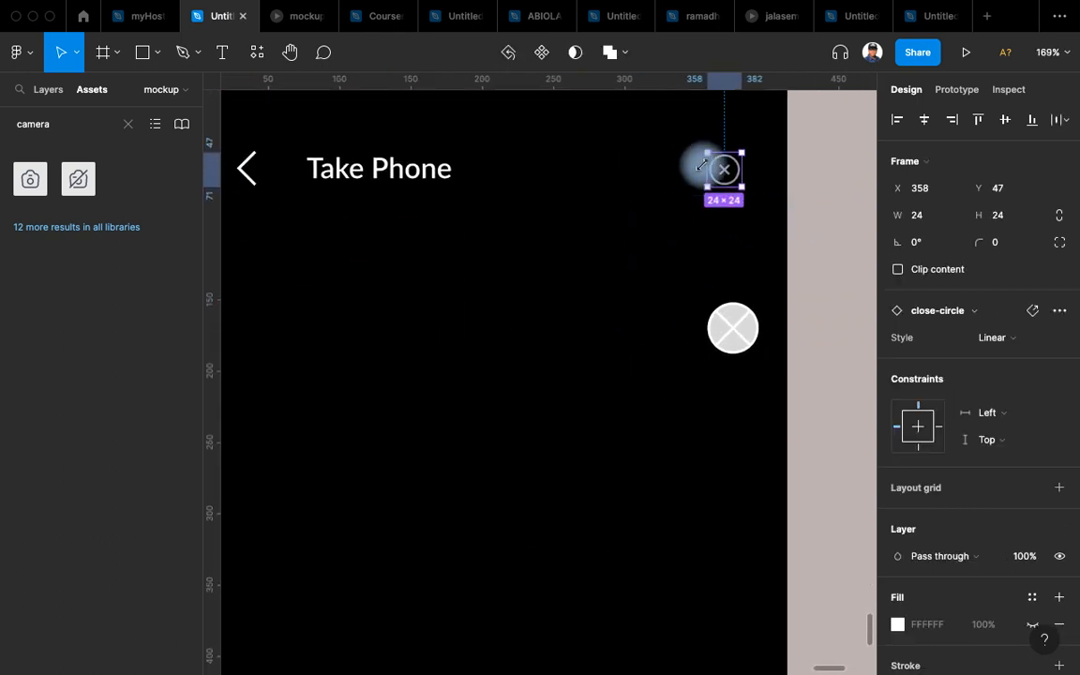
pyautogui.scroll(3, 771, 219)
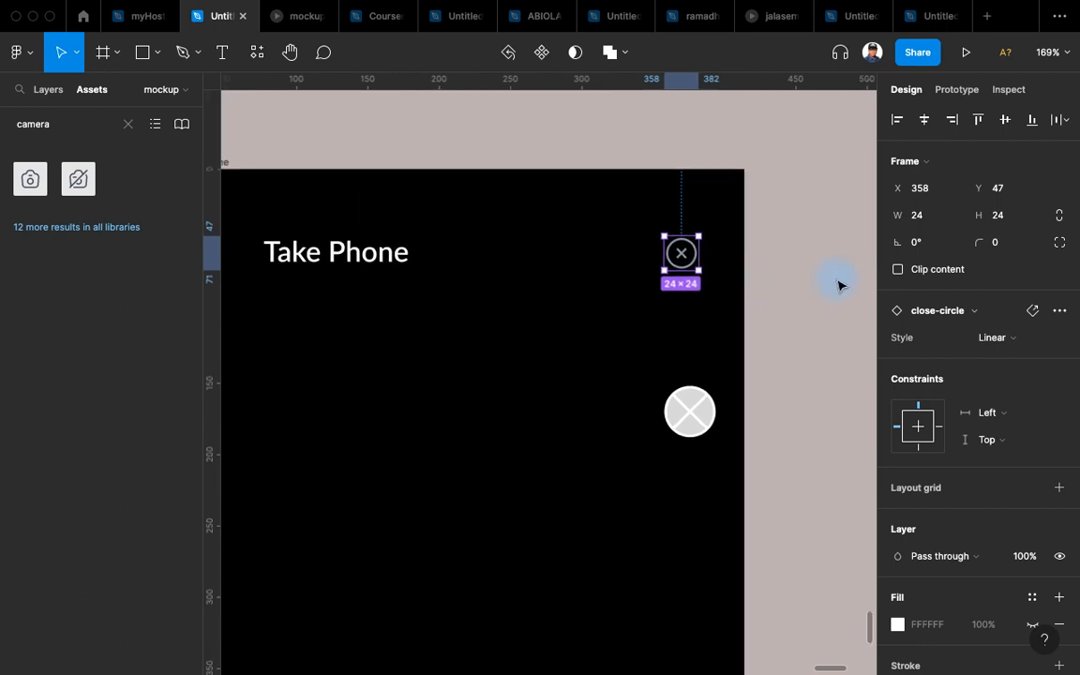
pyautogui.hotkey('shift', 'g')
pyautogui.scroll(4, 786, 288)
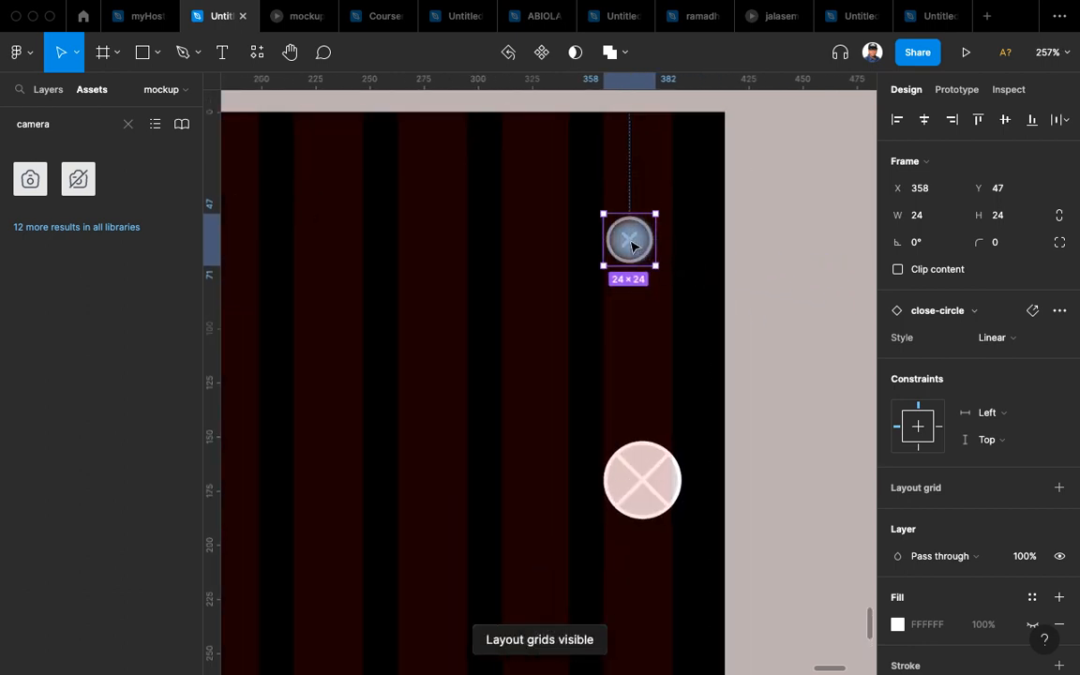
pyautogui.moveTo(631, 245); pyautogui.dragTo(643, 246)
pyautogui.scroll(-3, 707, 195)
pyautogui.scroll(-3, 707, 195)
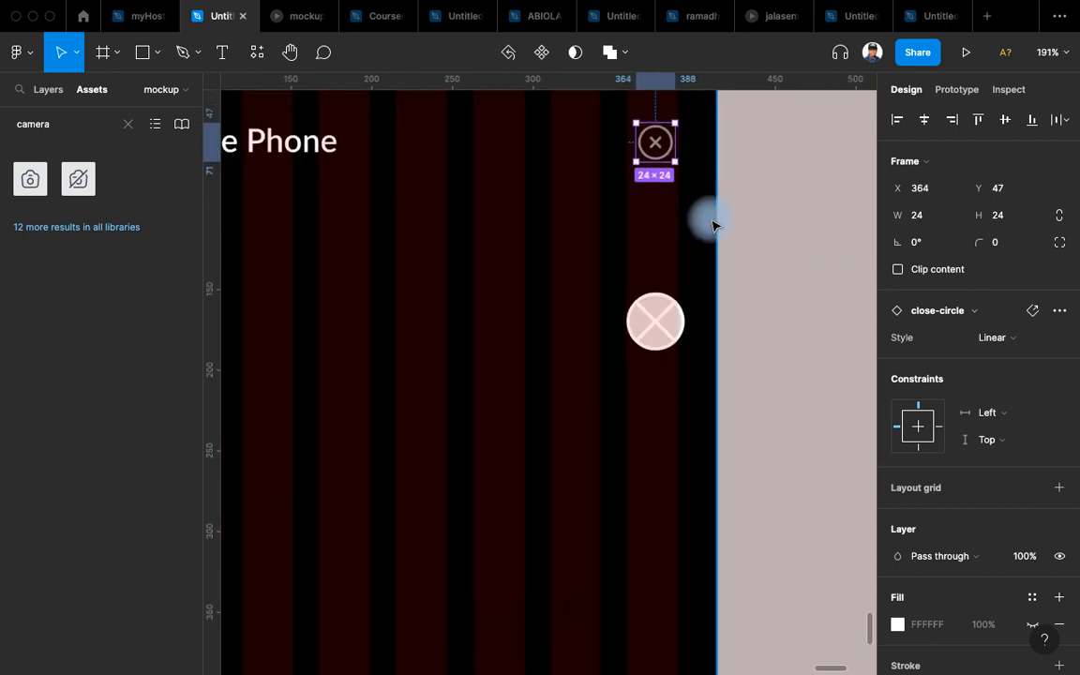
pyautogui.scroll(-3, 720, 261)
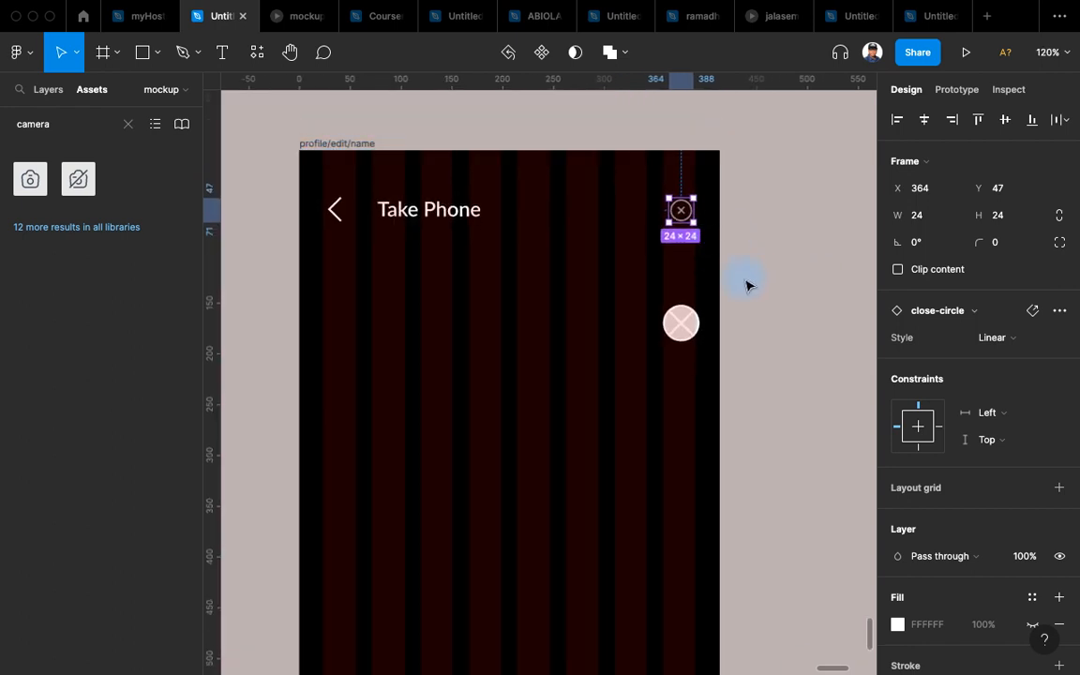
pyautogui.hotkey('shift', 'g')
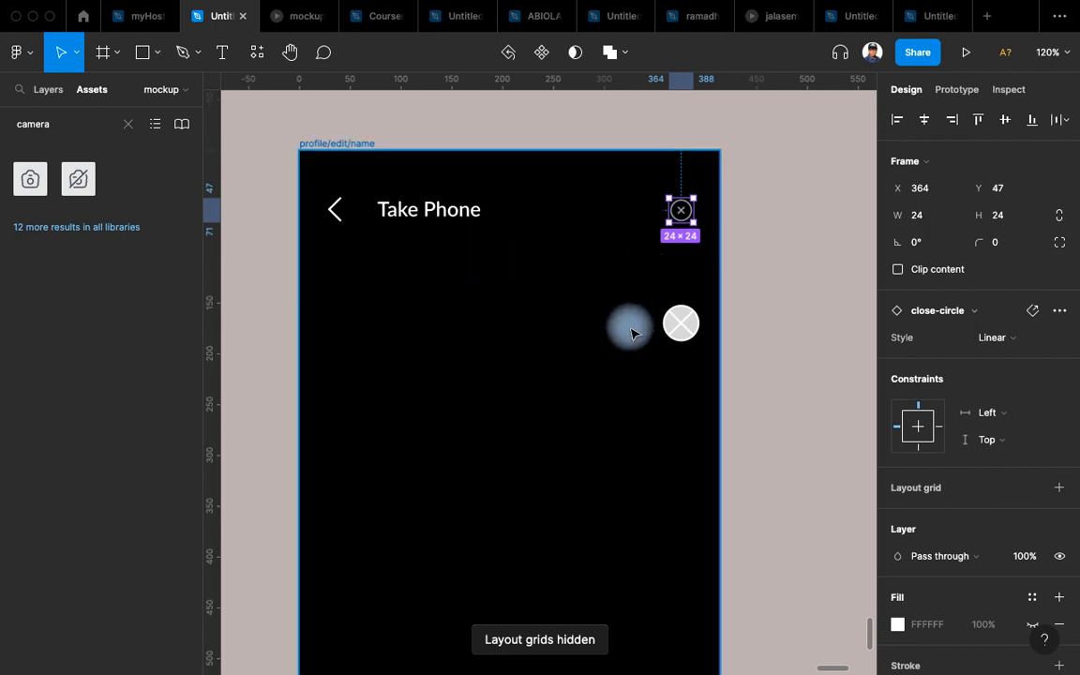
pyautogui.scroll(-3, 670, 258)
pyautogui.scroll(-3, 668, 270)
pyautogui.scroll(5, 699, 229)
pyautogui.moveTo(723, 228); pyautogui.dragTo(752, 253)
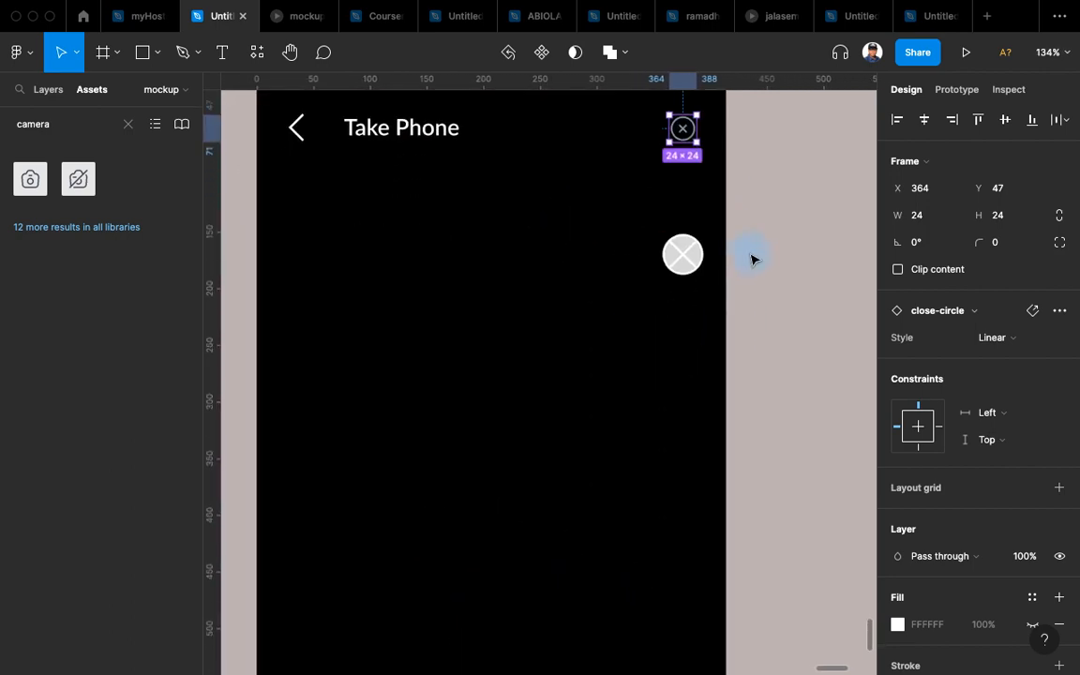
pyautogui.scroll(-5, 752, 255)
pyautogui.scroll(3, 755, 197)
pyautogui.moveTo(755, 198); pyautogui.dragTo(738, 266)
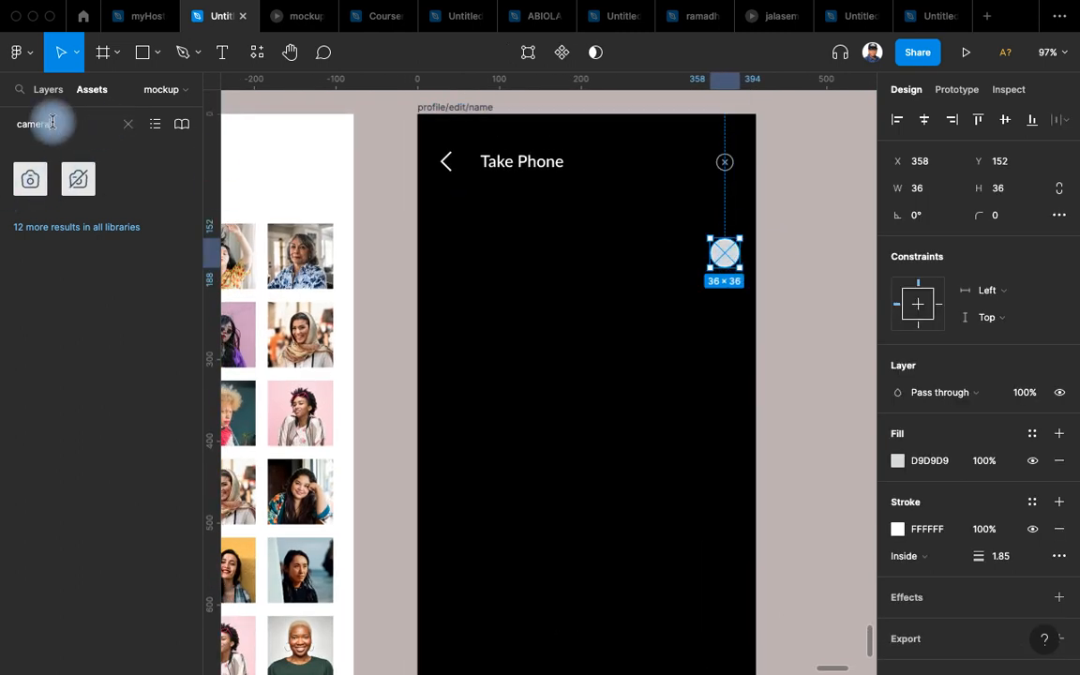
# Replace the second placeholder with a flash icon from Assets, aligned under the close icon.
pyautogui.write('l')
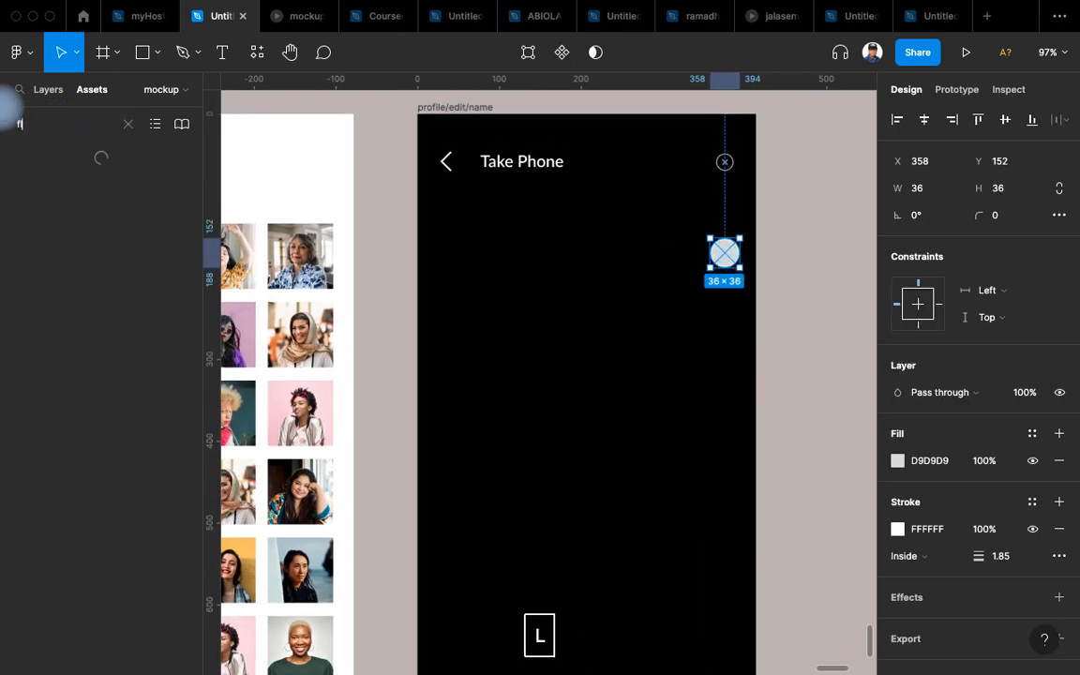
pyautogui.write('ash')
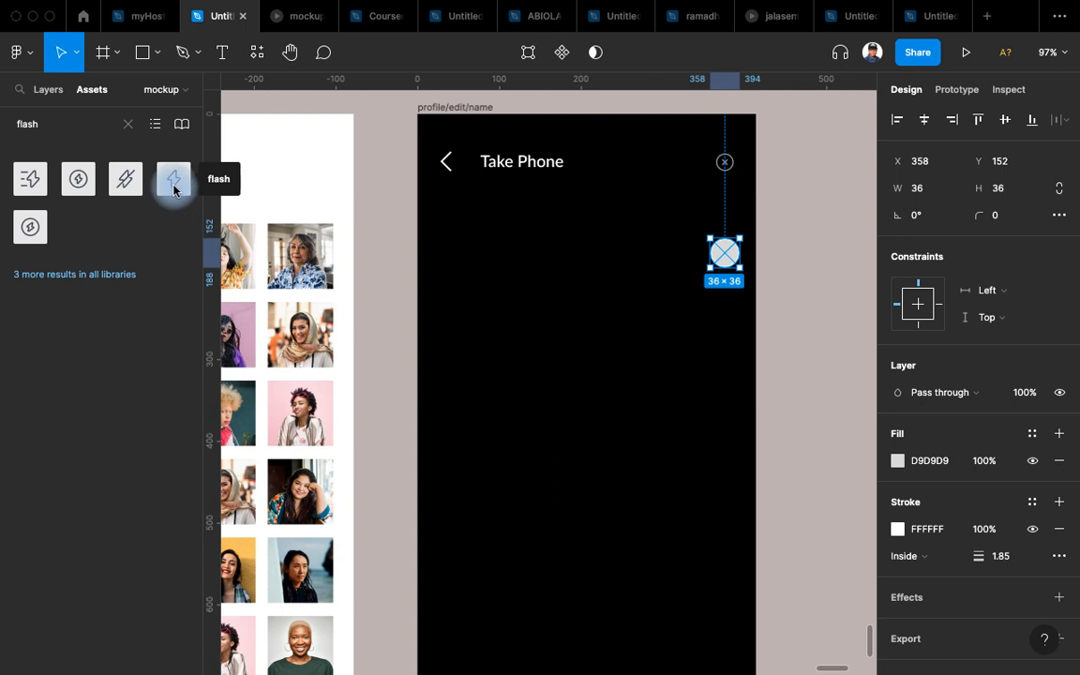
pyautogui.moveTo(169, 185); pyautogui.dragTo(657, 314)
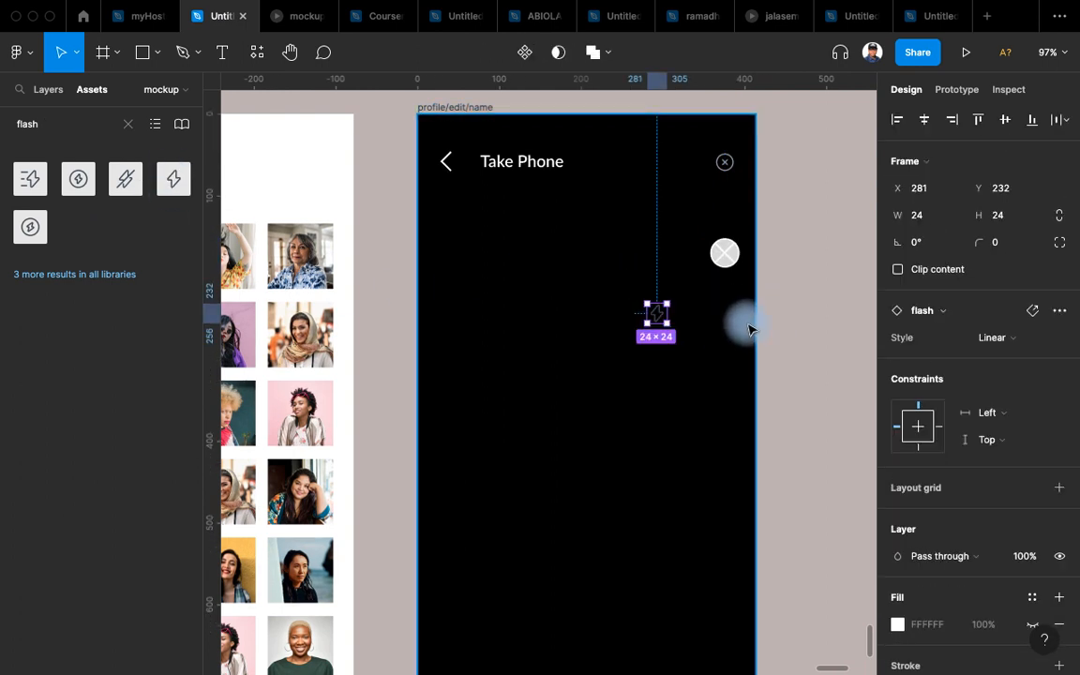
pyautogui.press('super+x')
pyautogui.click(727, 251)
pyautogui.press('shift+super+r')
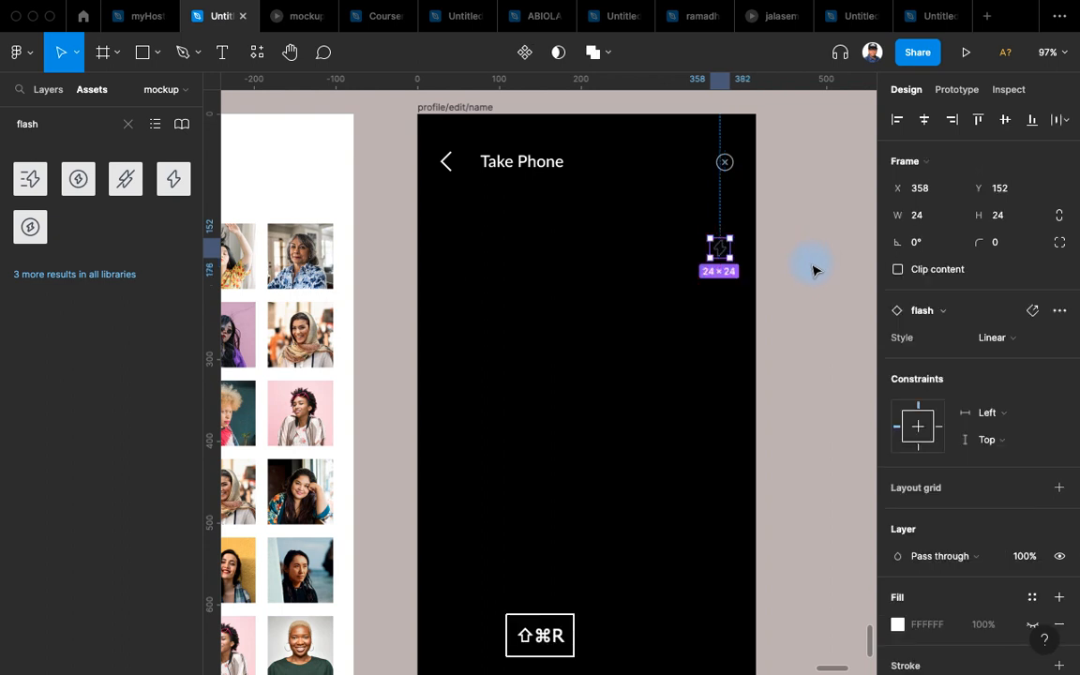
pyautogui.hotkey('ctrl', 'g')
pyautogui.scroll(5, 717, 262)
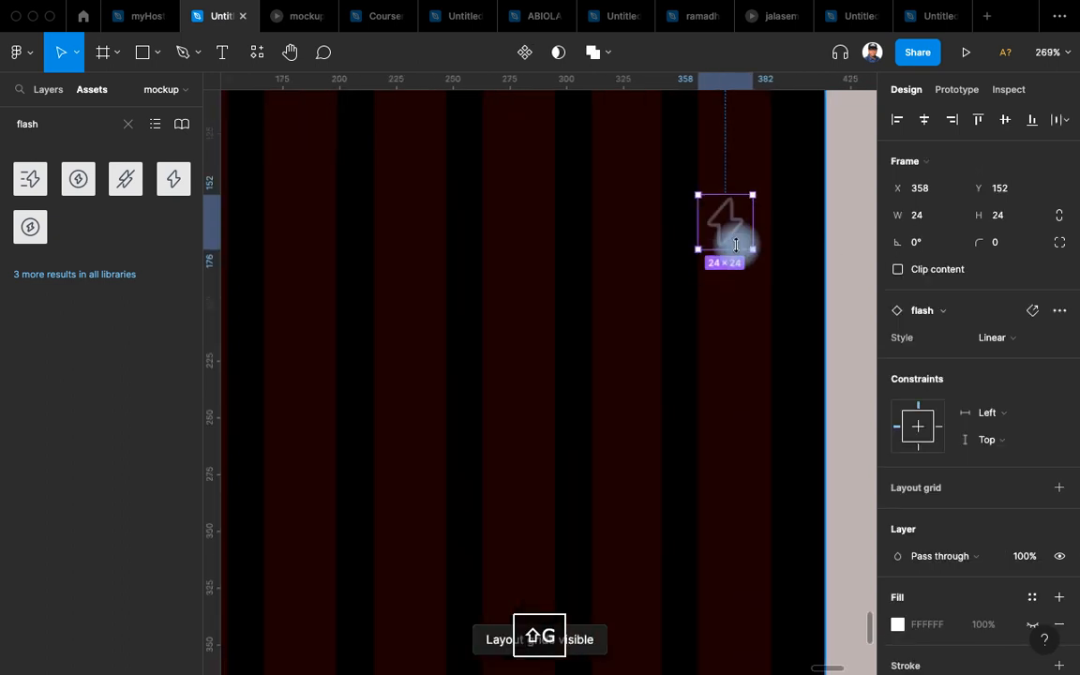
pyautogui.moveTo(729, 225); pyautogui.dragTo(738, 230)
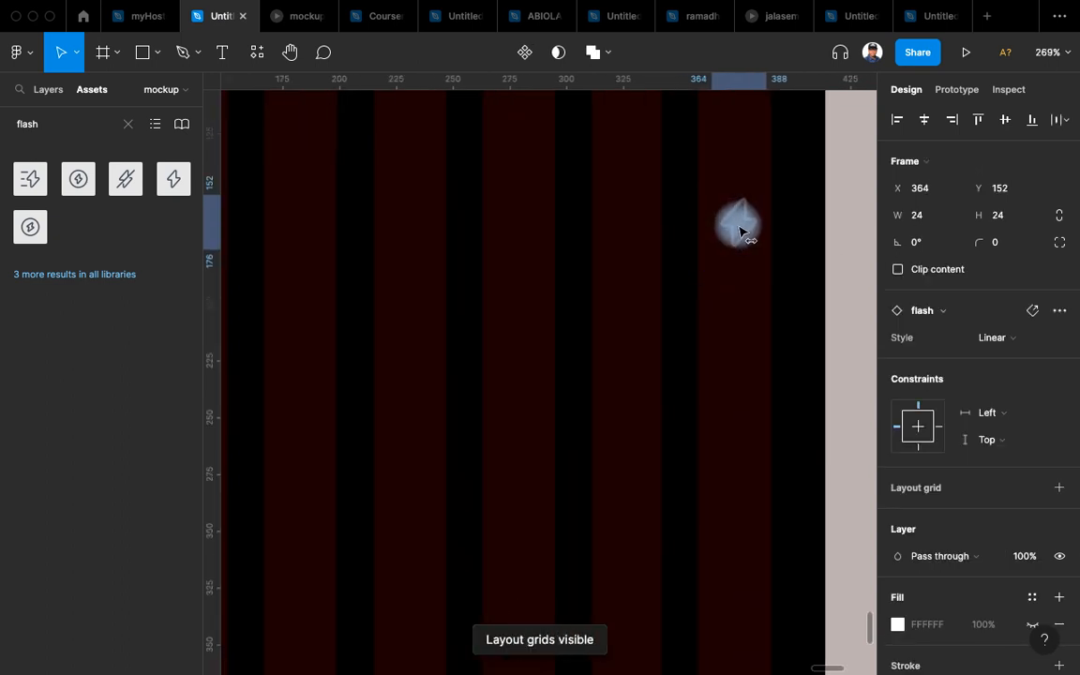
pyautogui.scroll(-5, 740, 232)
# Apply the item7/ash colour style to both the flash and close icons.
pyautogui.keyDown('shift'); pyautogui.click(632, 173); pyautogui.keyUp('shift')
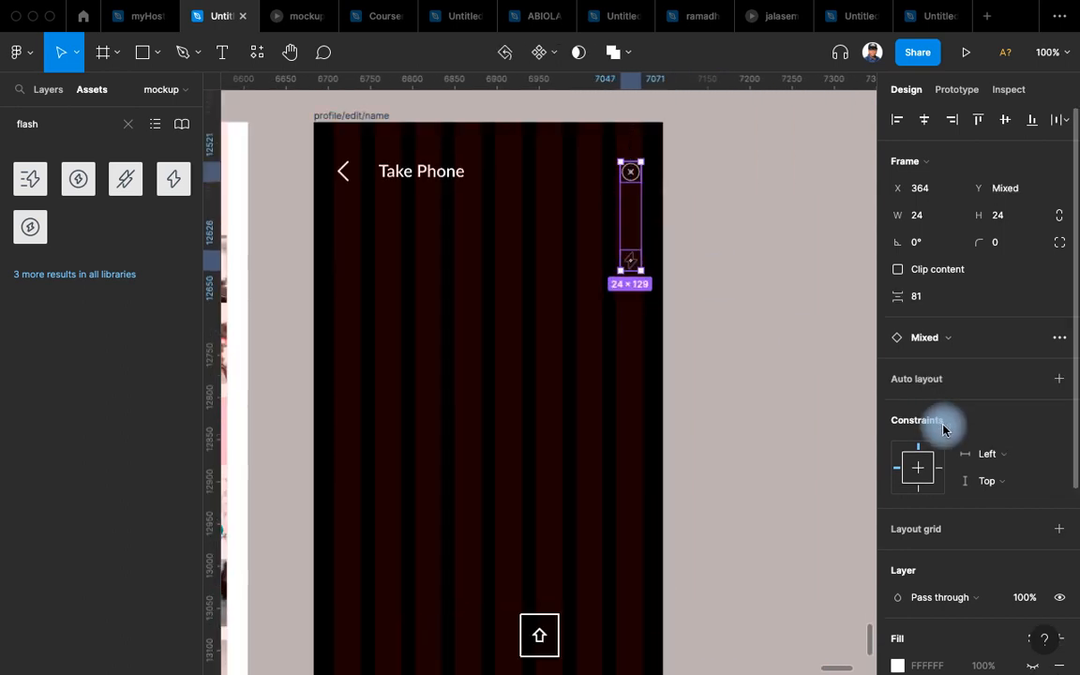
pyautogui.scroll(-5, 946, 433)
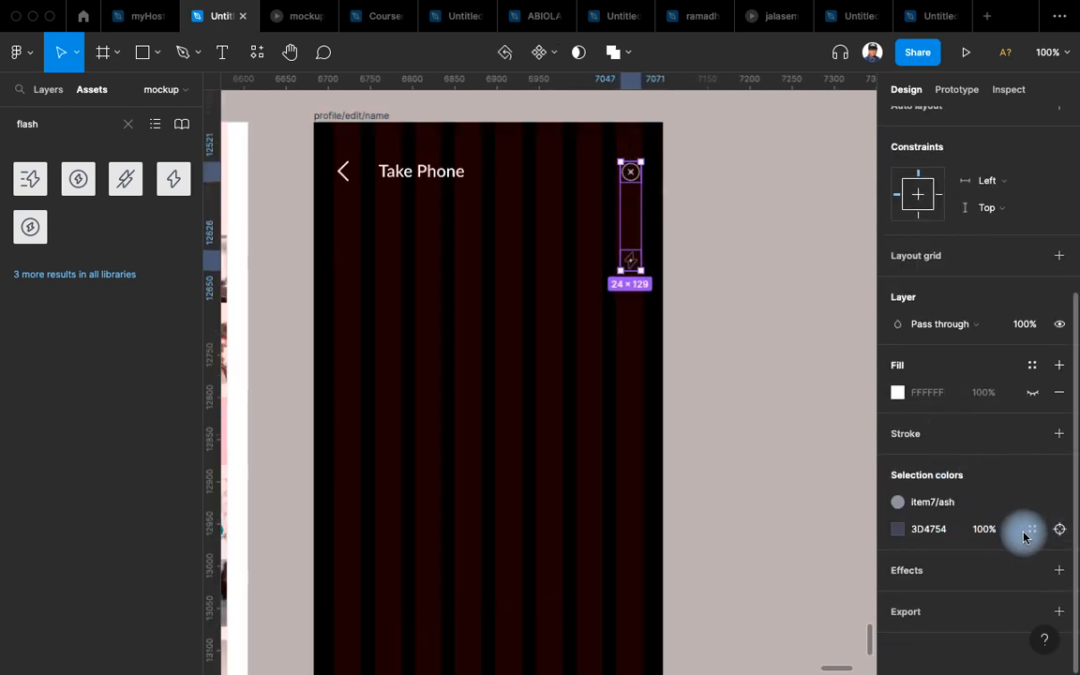
pyautogui.click(1032, 529)
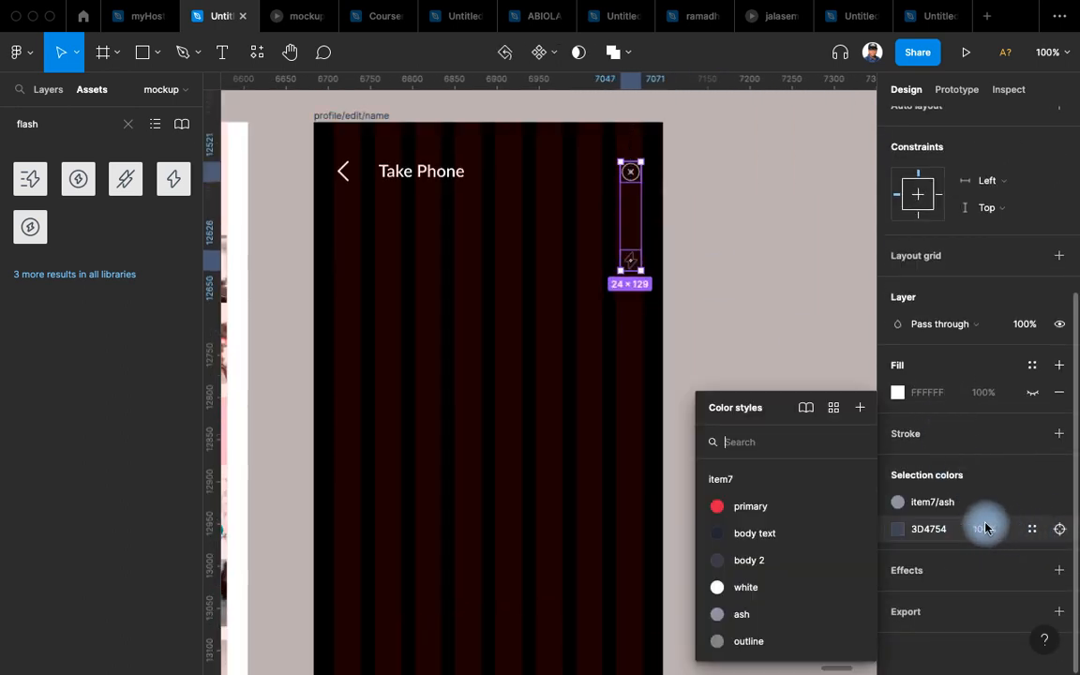
pyautogui.click(738, 616)
pyautogui.click(718, 510)
# Bring the bottom camera buttons into view and select the Gallery placeholder circle.
pyautogui.moveTo(723, 487); pyautogui.dragTo(751, 419)
pyautogui.scroll(-5, 750, 419)
pyautogui.moveTo(721, 480); pyautogui.dragTo(731, 370)
pyautogui.scroll(5, 663, 472)
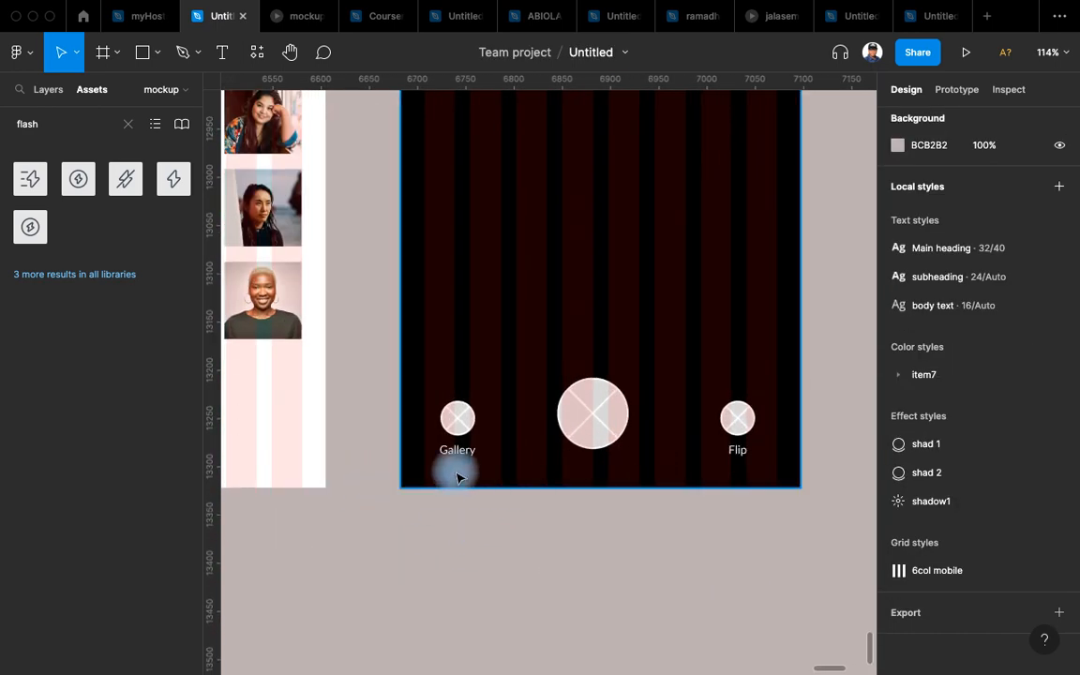
pyautogui.scroll(5, 450, 384)
pyautogui.click(448, 394)
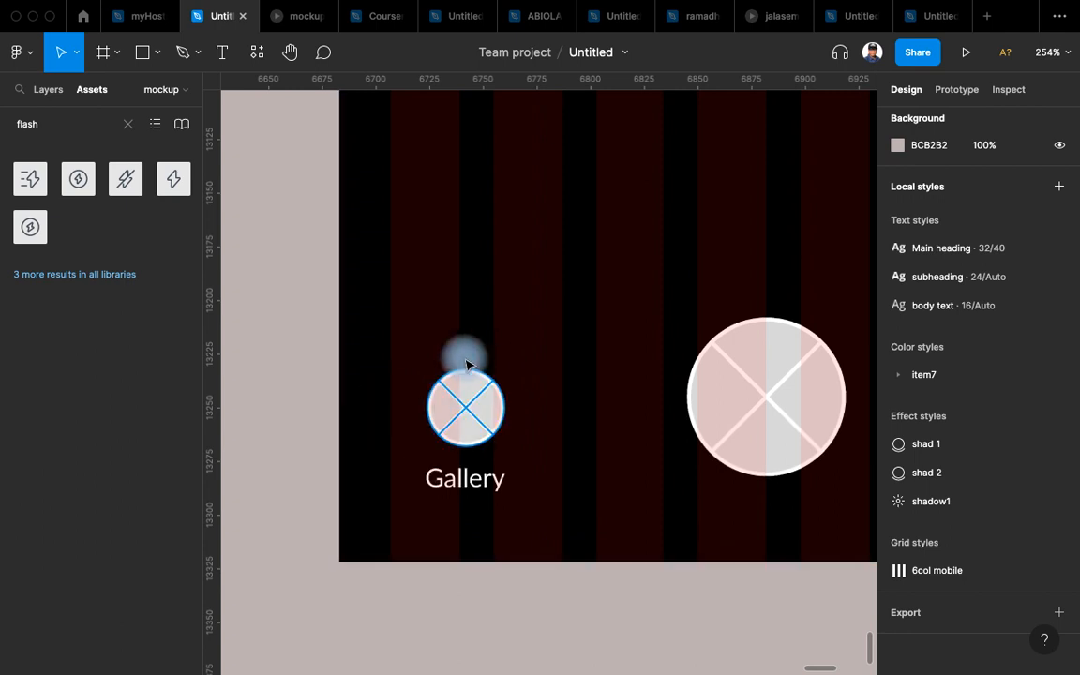
# Search the assets for 'ga' and place the gallery-export icon onto the camera screen.
pyautogui.click(68, 121)
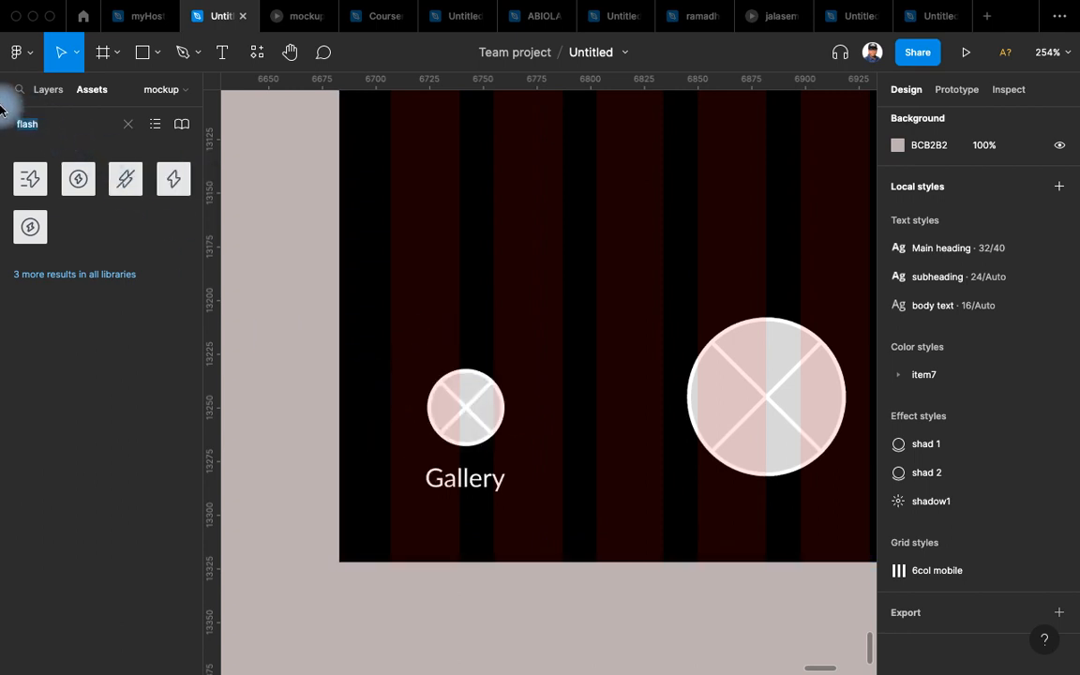
pyautogui.press('BackSpace')
pyautogui.write('gallery')
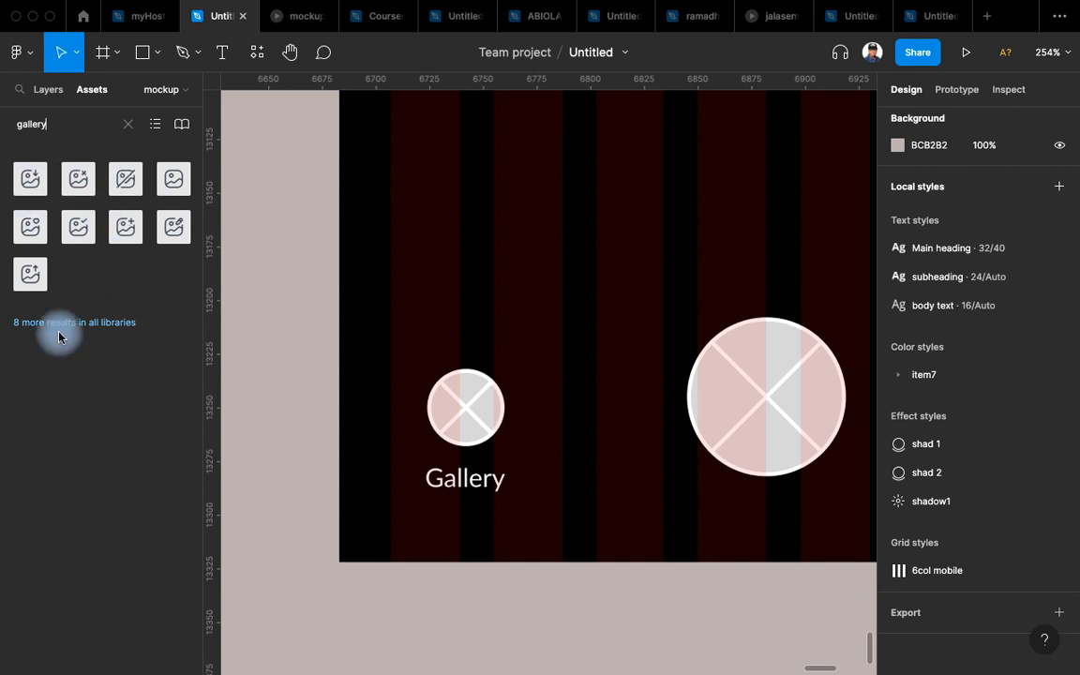
pyautogui.moveTo(565, 399); pyautogui.dragTo(567, 400)
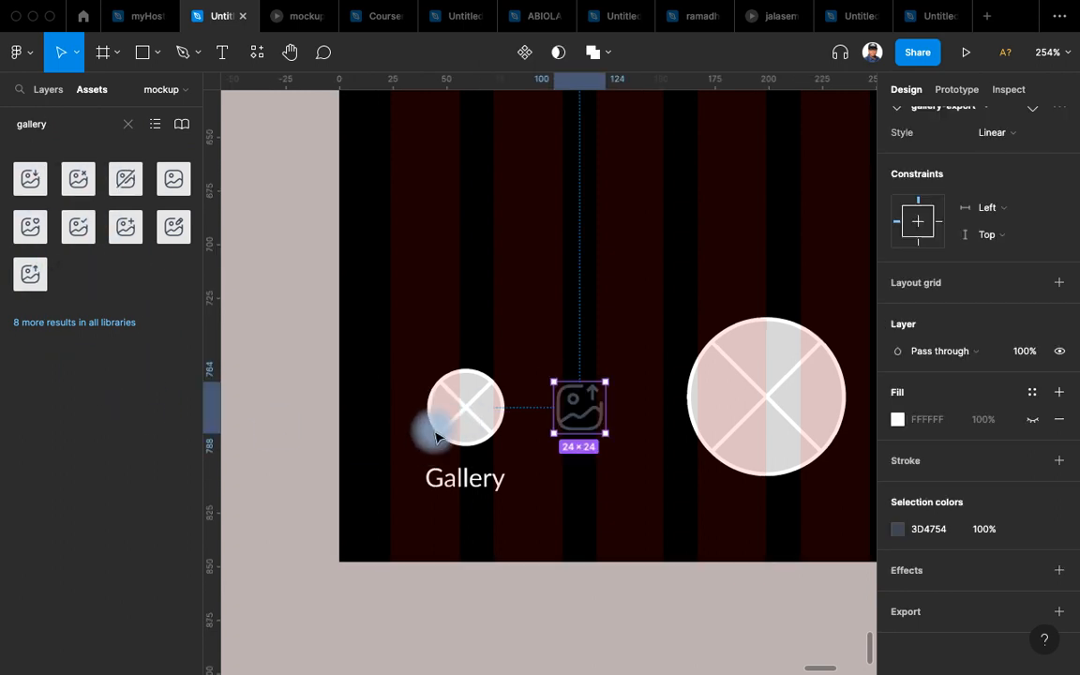
pyautogui.scroll(4, 434, 439)
pyautogui.click(450, 382)
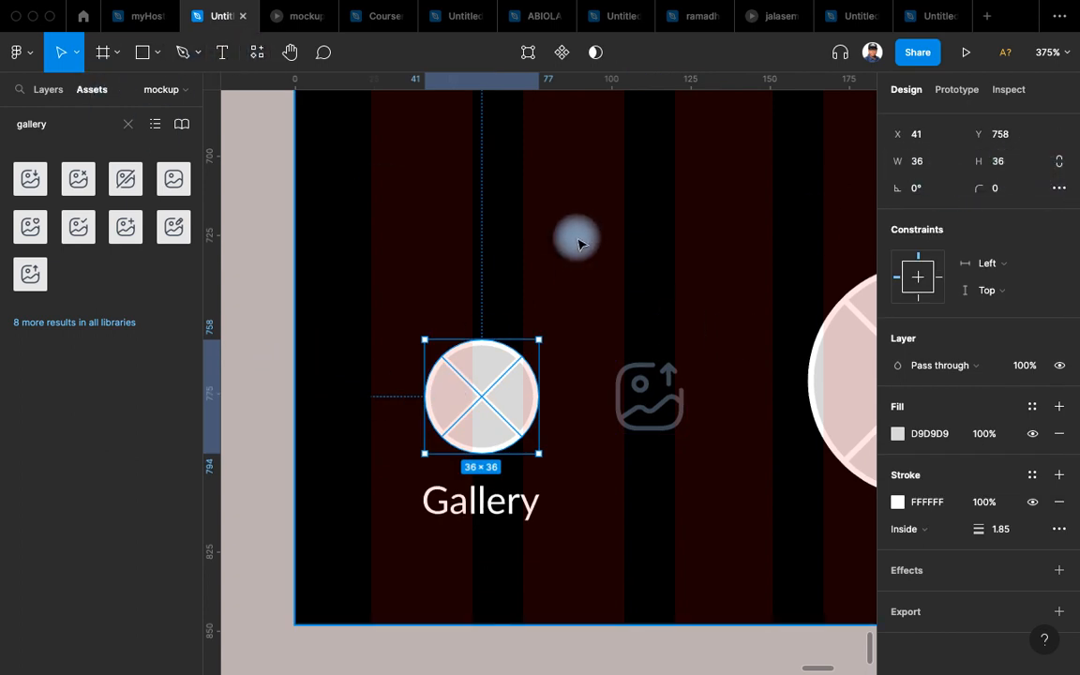
# Draw a small frame beside the Gallery placeholder and set its height to 36.
pyautogui.click(103, 51)
pyautogui.moveTo(560, 231); pyautogui.dragTo(644, 296)
pyautogui.hscroll(1, 475, 307)
pyautogui.scroll(-5, 476, 307)
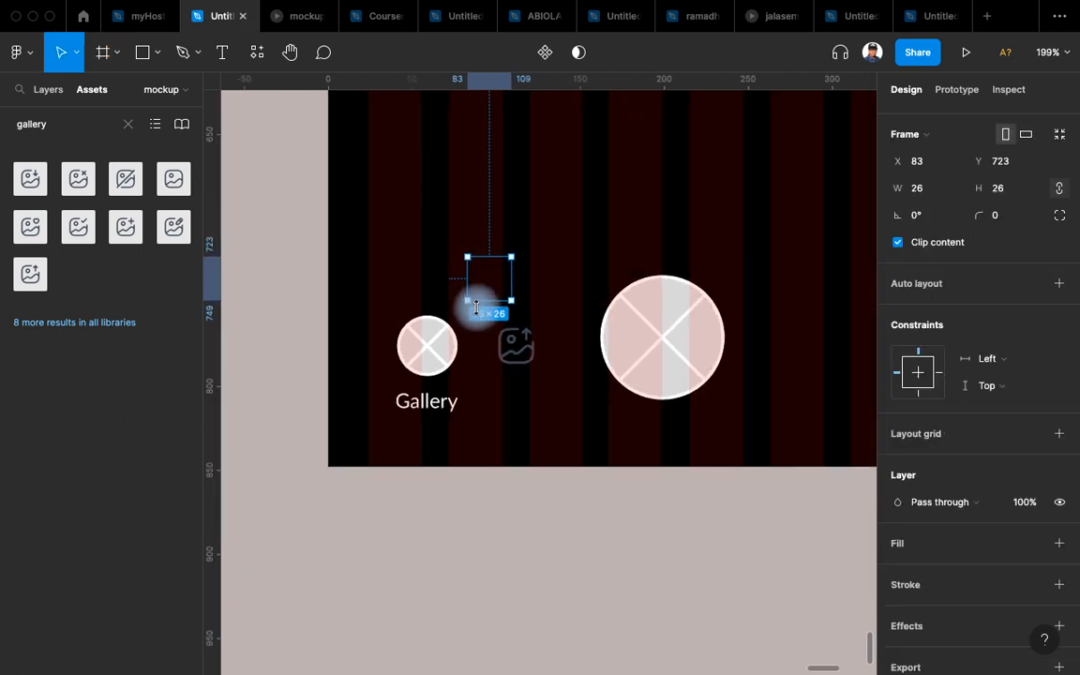
pyautogui.click(1012, 196)
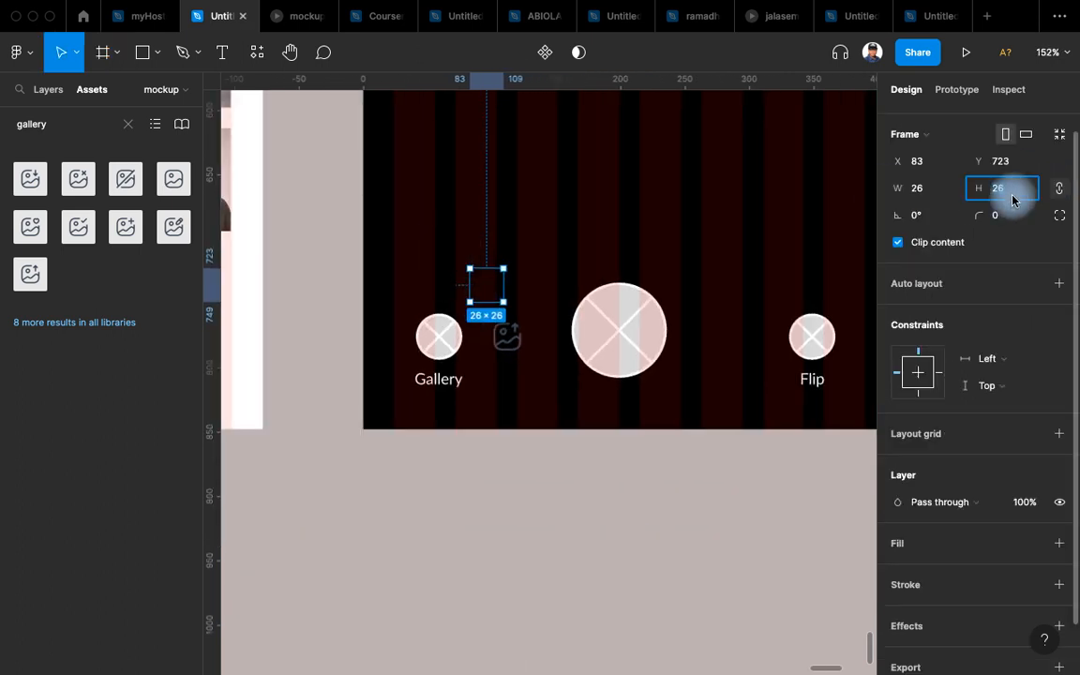
pyautogui.write('36')
pyautogui.press('Return')
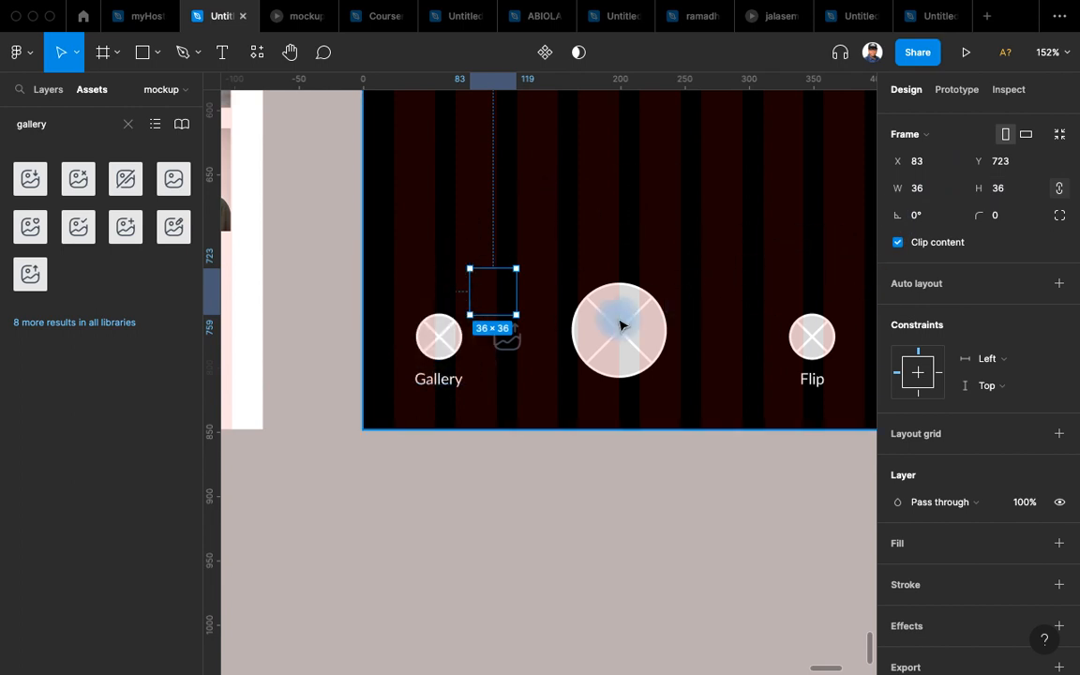
# Fill the frame with the item7/white style, round its corners, and drop the gallery icon inside.
pyautogui.scroll(-2, 975, 432)
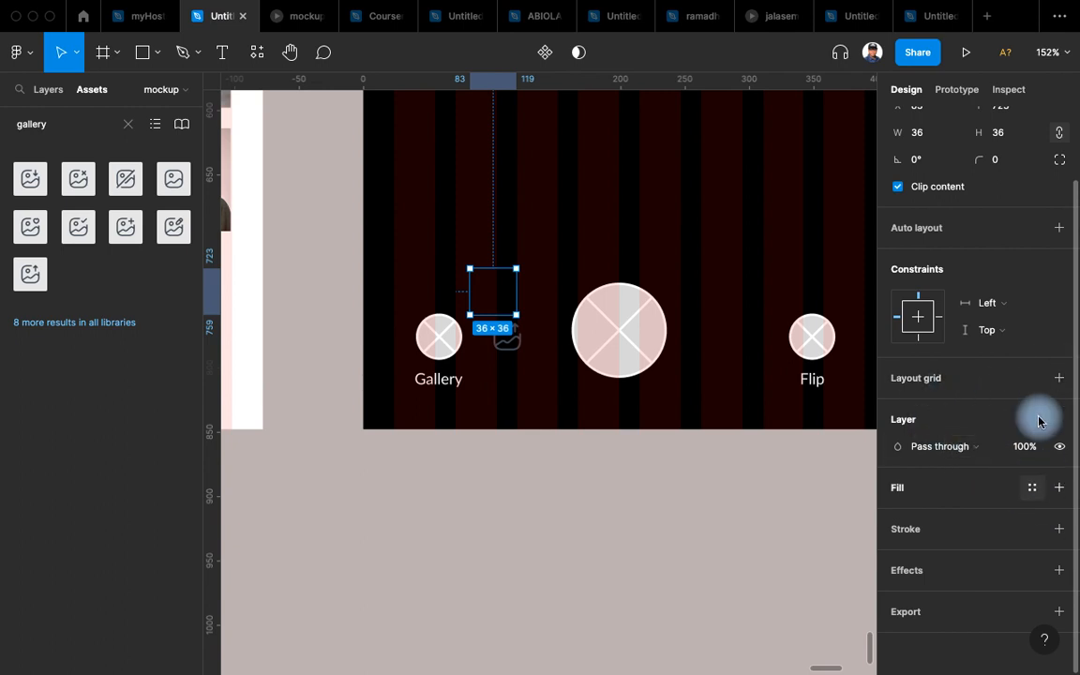
pyautogui.click(1031, 489)
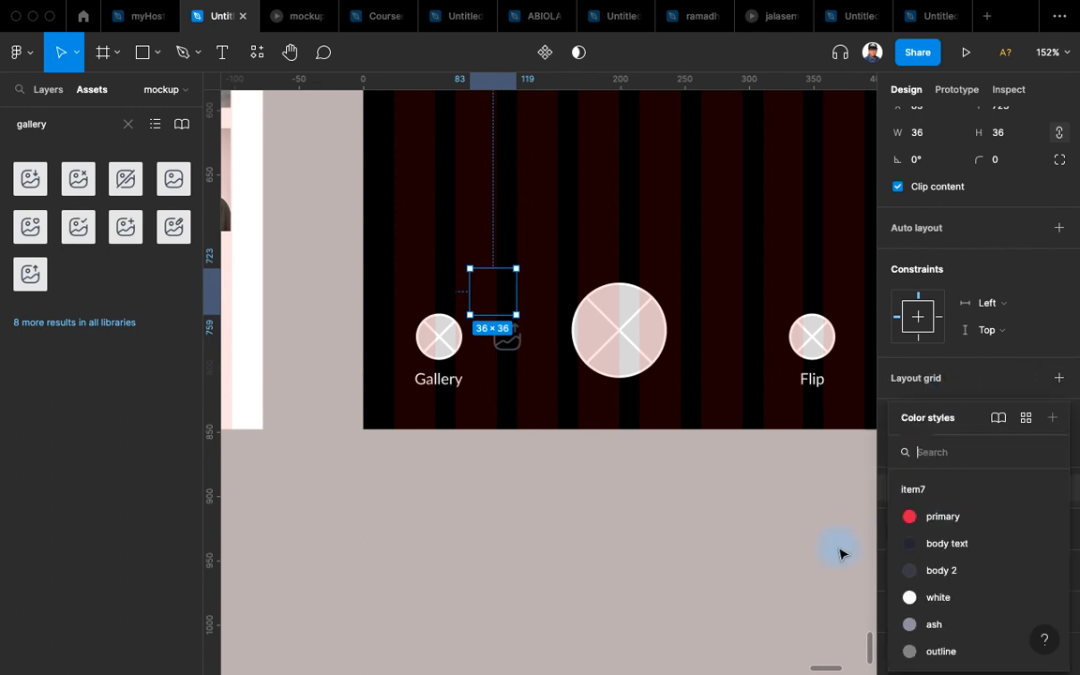
pyautogui.click(953, 605)
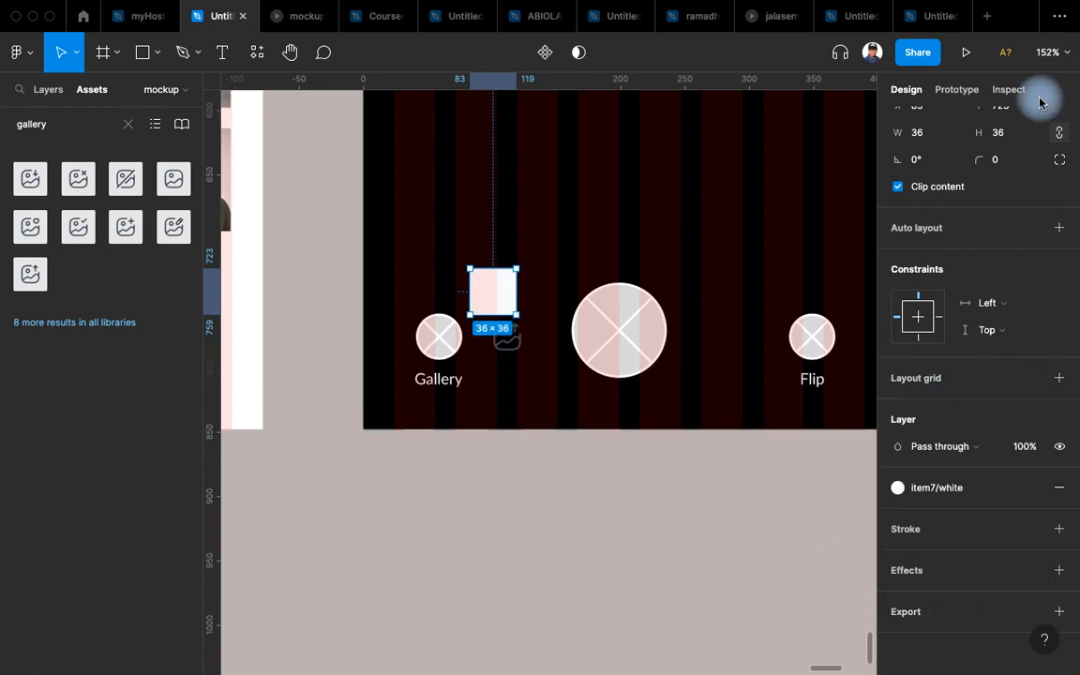
pyautogui.moveTo(990, 158); pyautogui.dragTo(1037, 167)
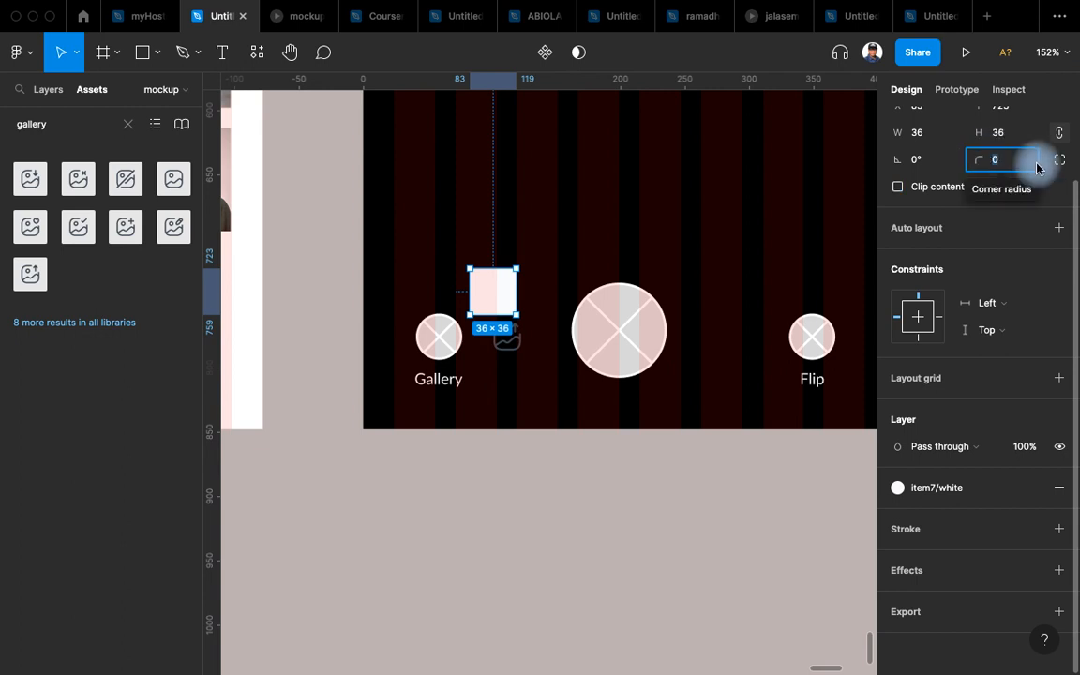
pyautogui.moveTo(506, 339); pyautogui.dragTo(500, 303)
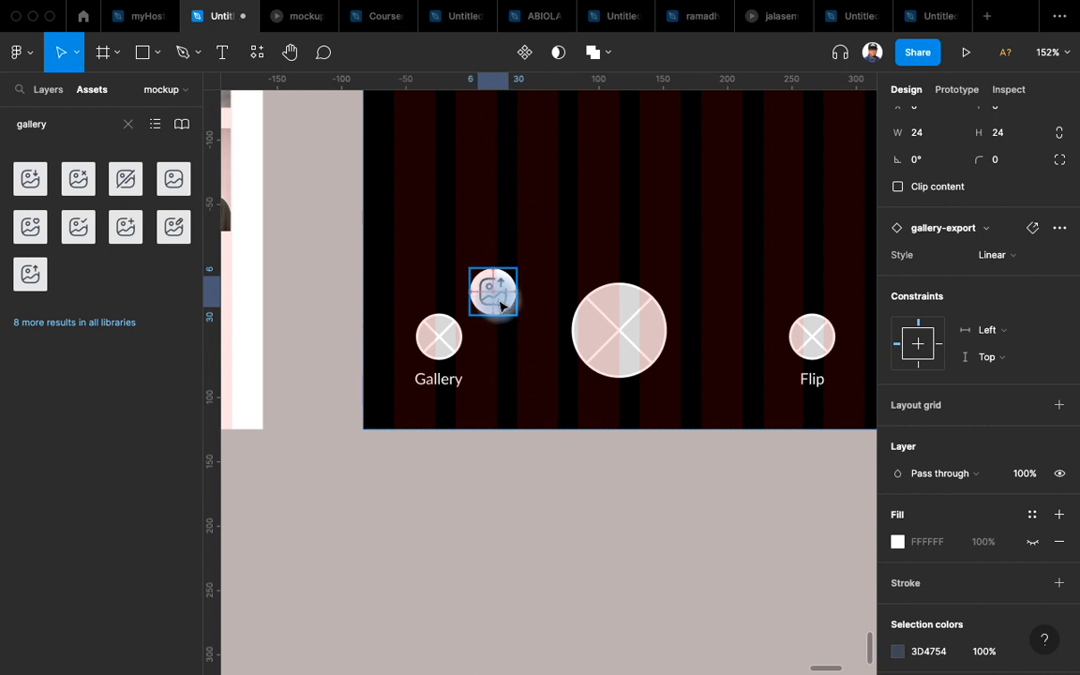
# Resize the white circle button to 44×44.
pyautogui.click(517, 249)
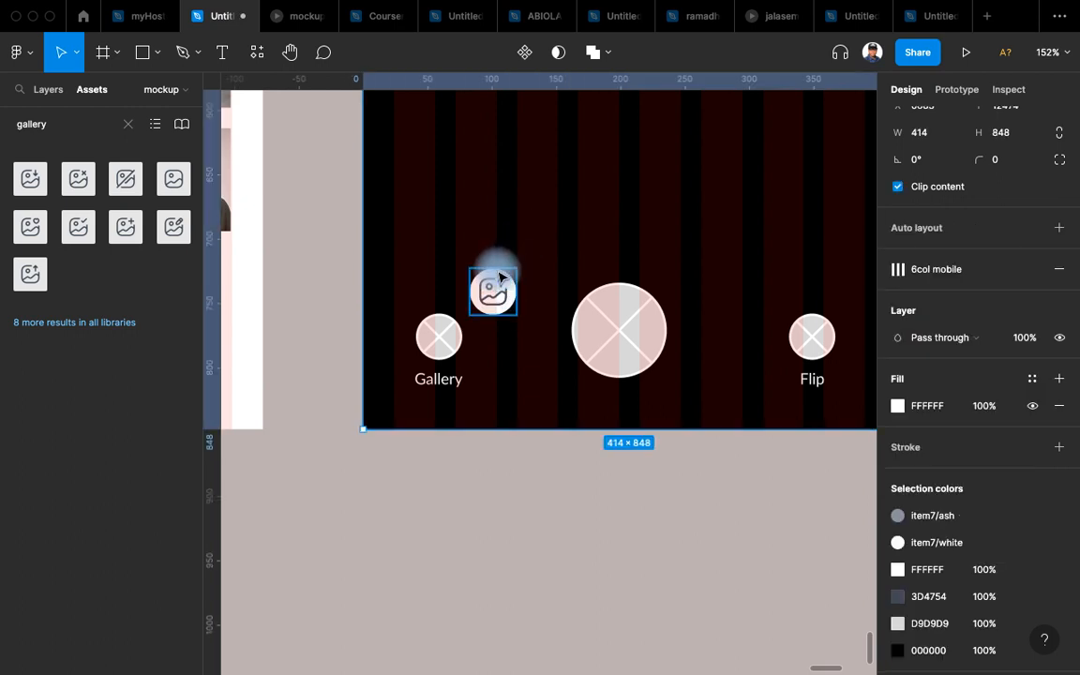
pyautogui.press('super+z')
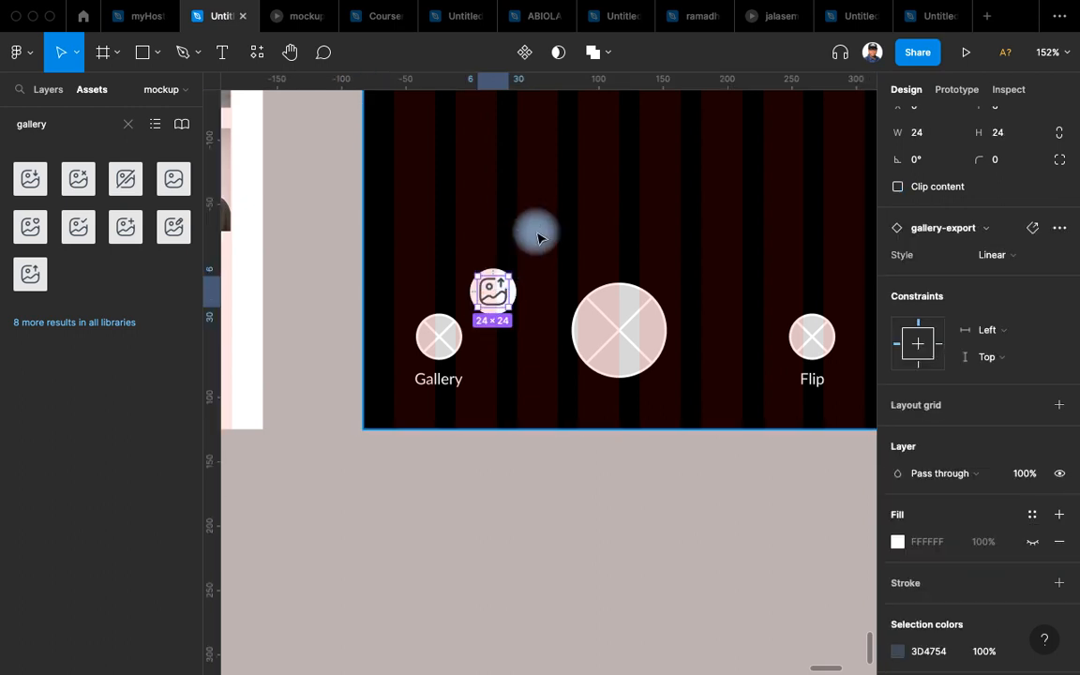
pyautogui.click(513, 281)
pyautogui.press('super+z')
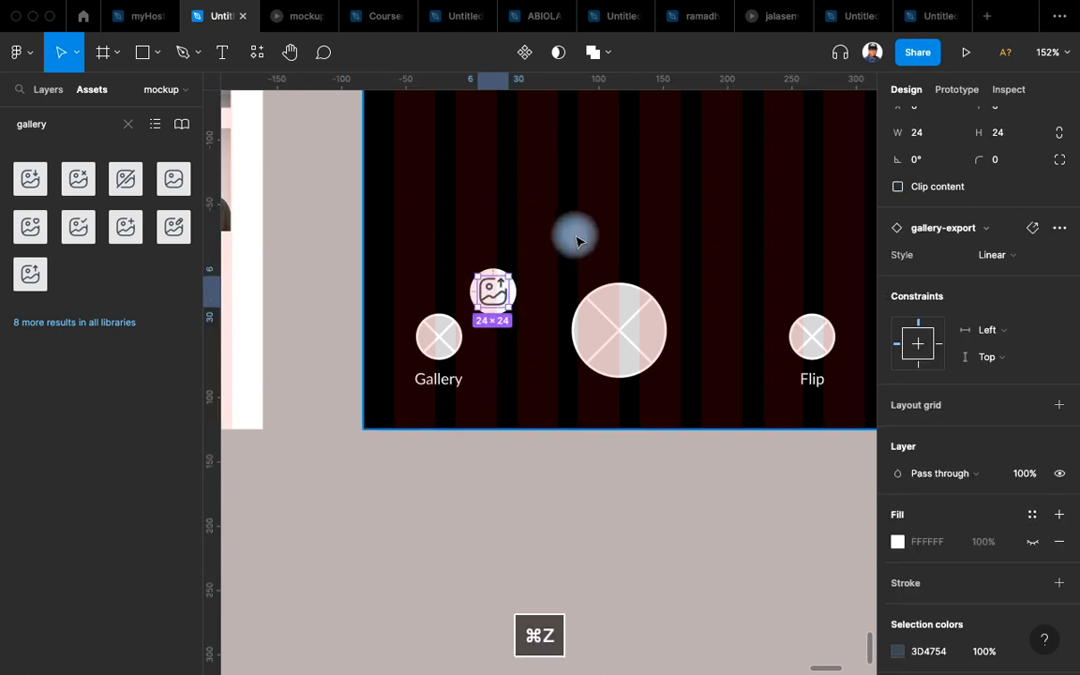
pyautogui.press('super+z')
pyautogui.click(1013, 138)
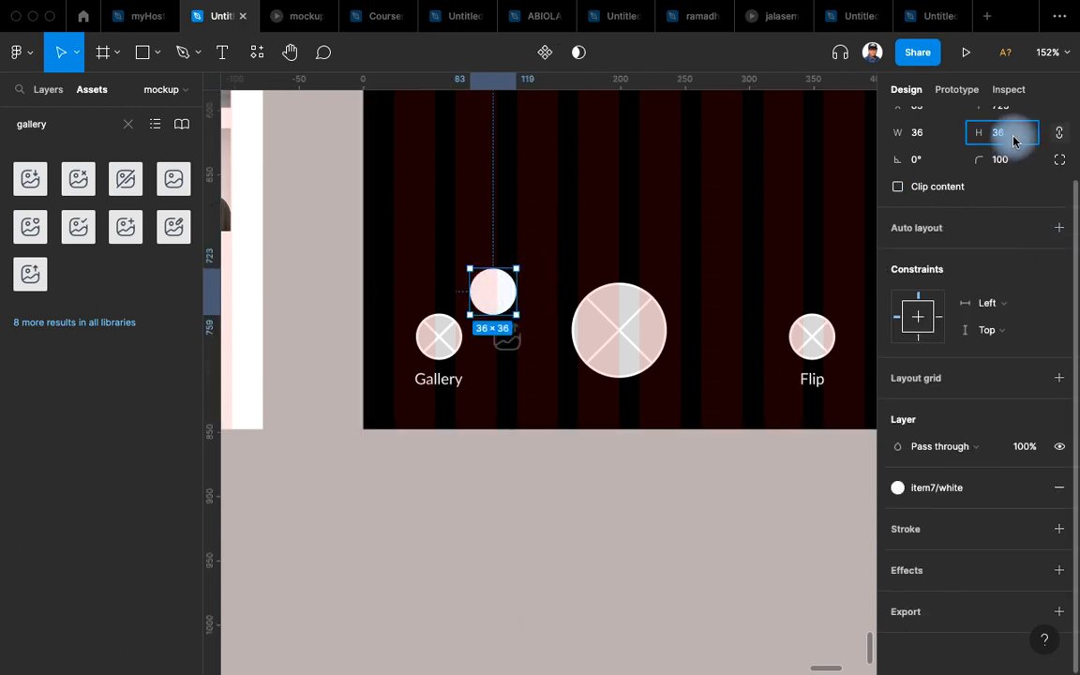
pyautogui.write('44')
pyautogui.press('Return')
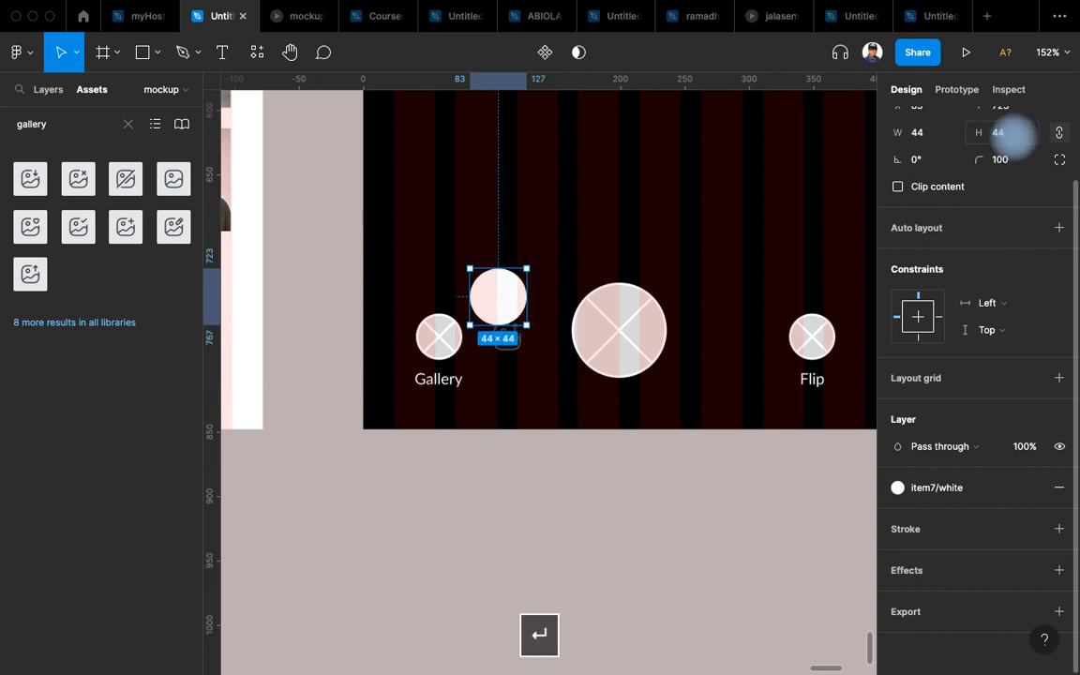
# Delete the old Gallery placeholder circle and move the white button above the Gallery label.
pyautogui.click(511, 300)
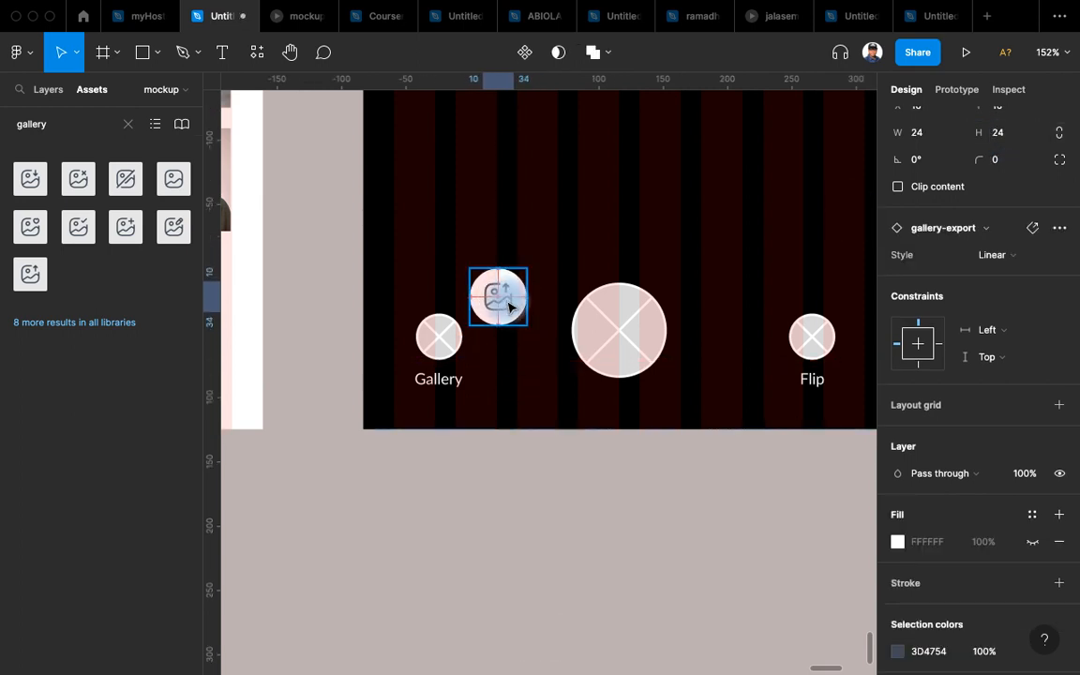
pyautogui.click(434, 338)
pyautogui.click(433, 340)
pyautogui.press('BackSpace')
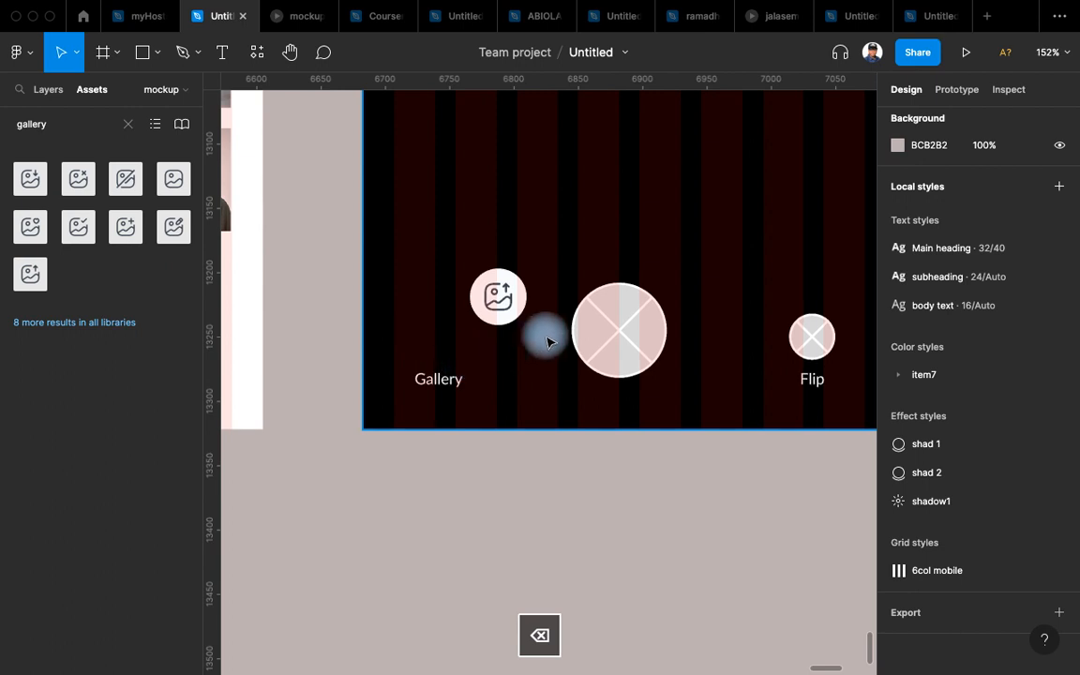
pyautogui.moveTo(502, 306); pyautogui.dragTo(441, 342)
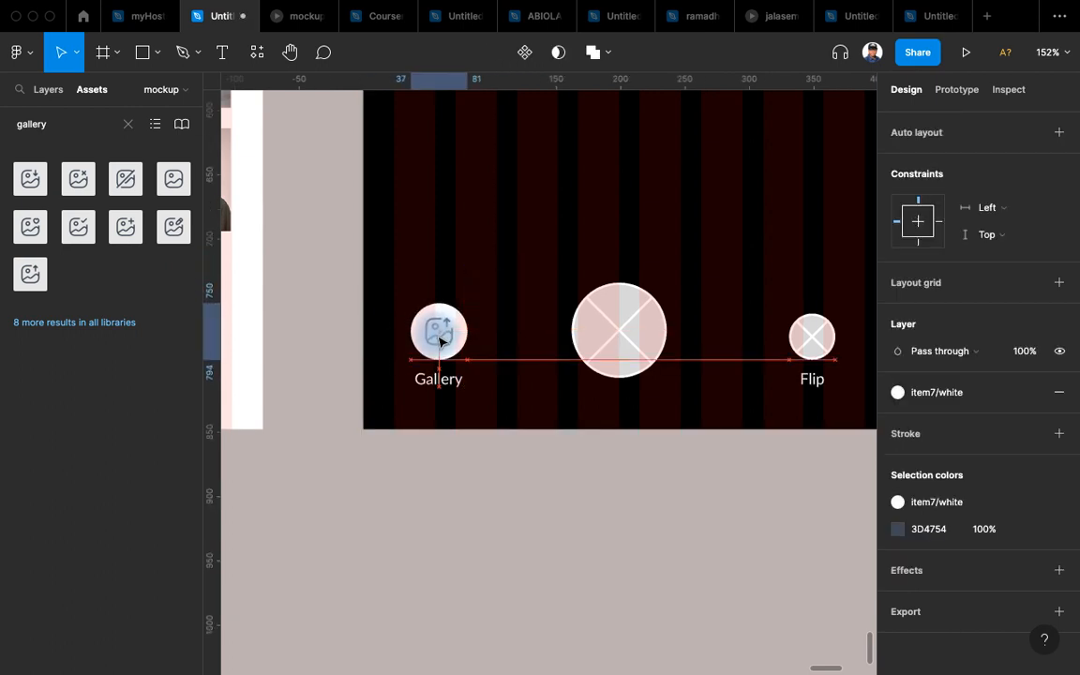
# Recolor the gallery icon with the item7/ash color style.
pyautogui.doubleClick(451, 343)
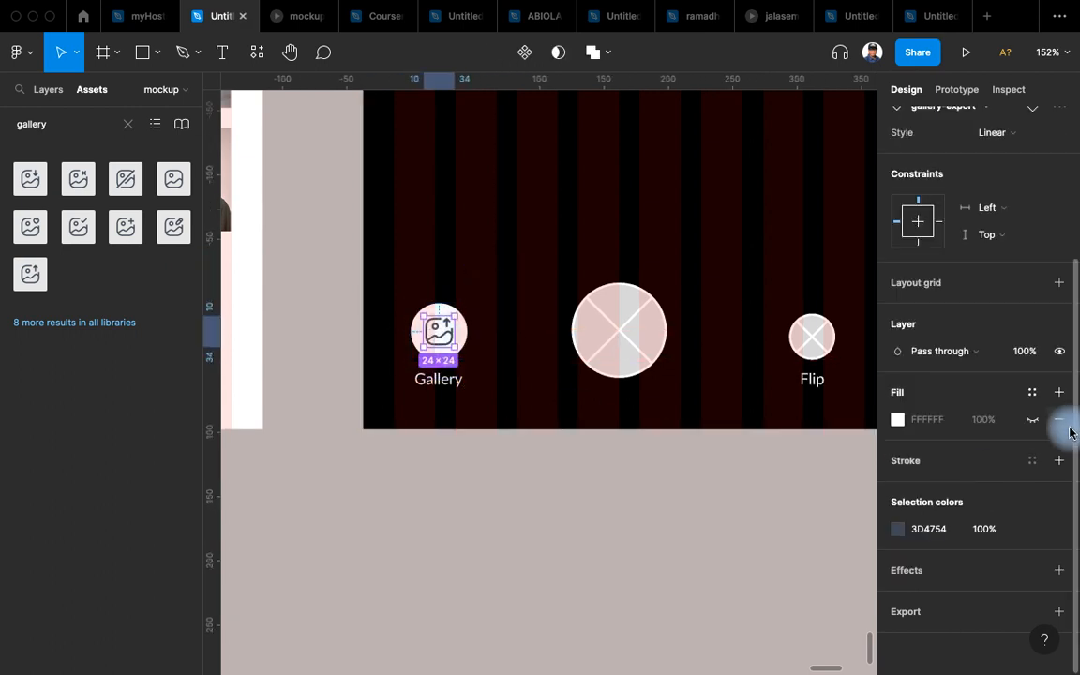
pyautogui.click(1035, 531)
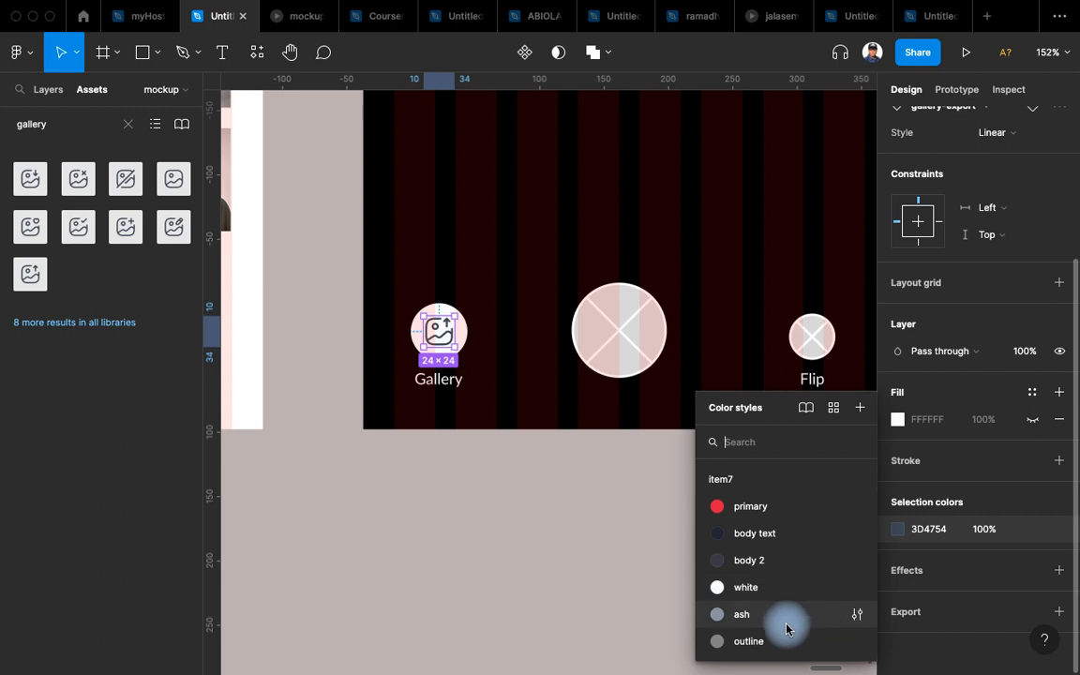
pyautogui.click(782, 617)
pyautogui.click(494, 501)
pyautogui.scroll(5, 499, 482)
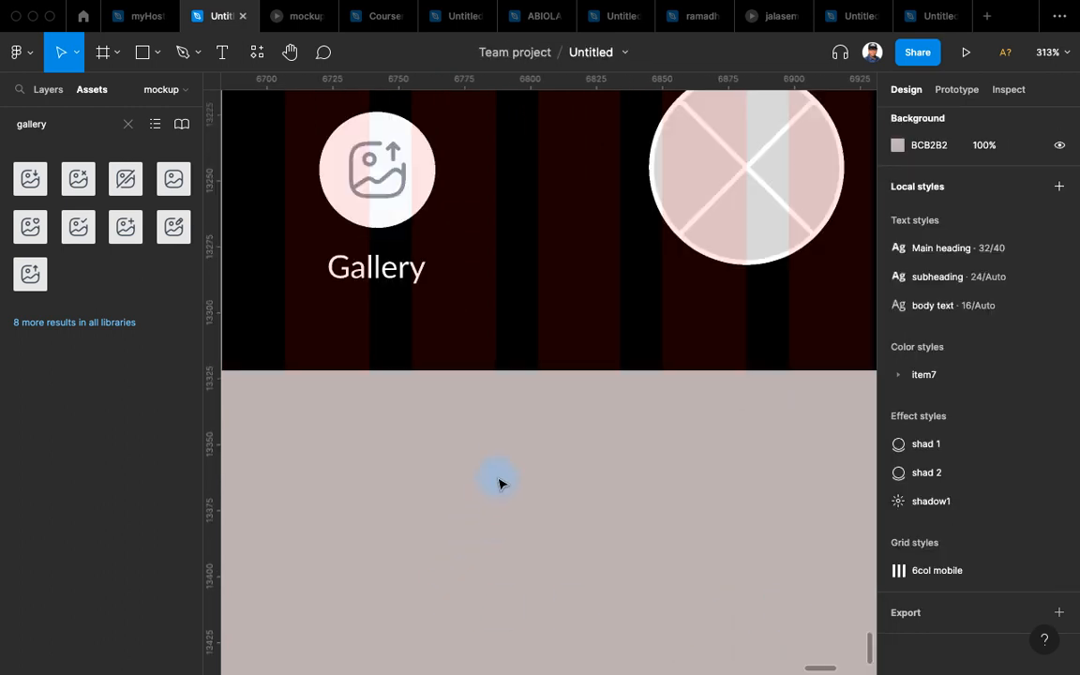
# Switch the gallery icon's style variant to Bold.
pyautogui.doubleClick(387, 160)
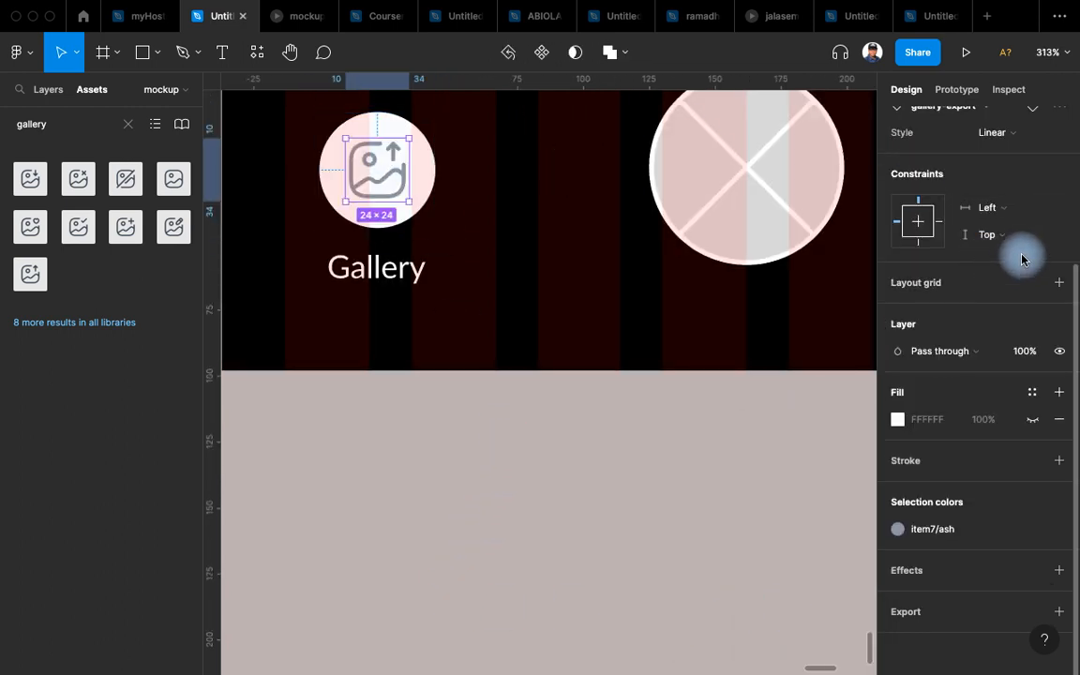
pyautogui.scroll(3, 1008, 258)
pyautogui.click(1017, 340)
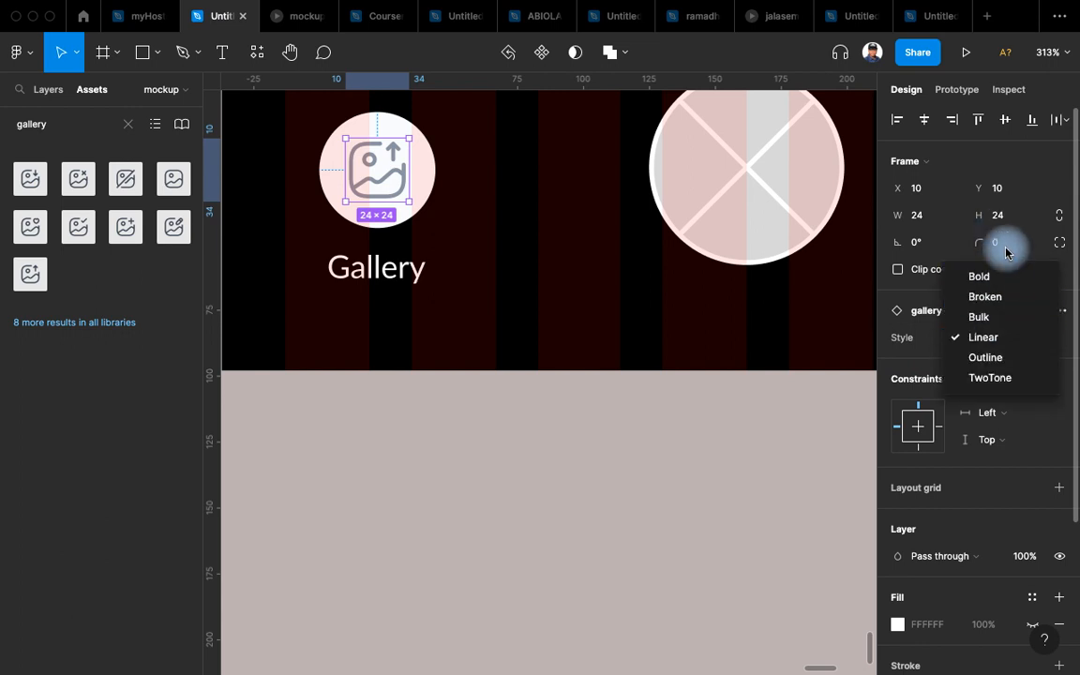
pyautogui.click(1008, 278)
pyautogui.click(418, 504)
pyautogui.scroll(-5, 417, 504)
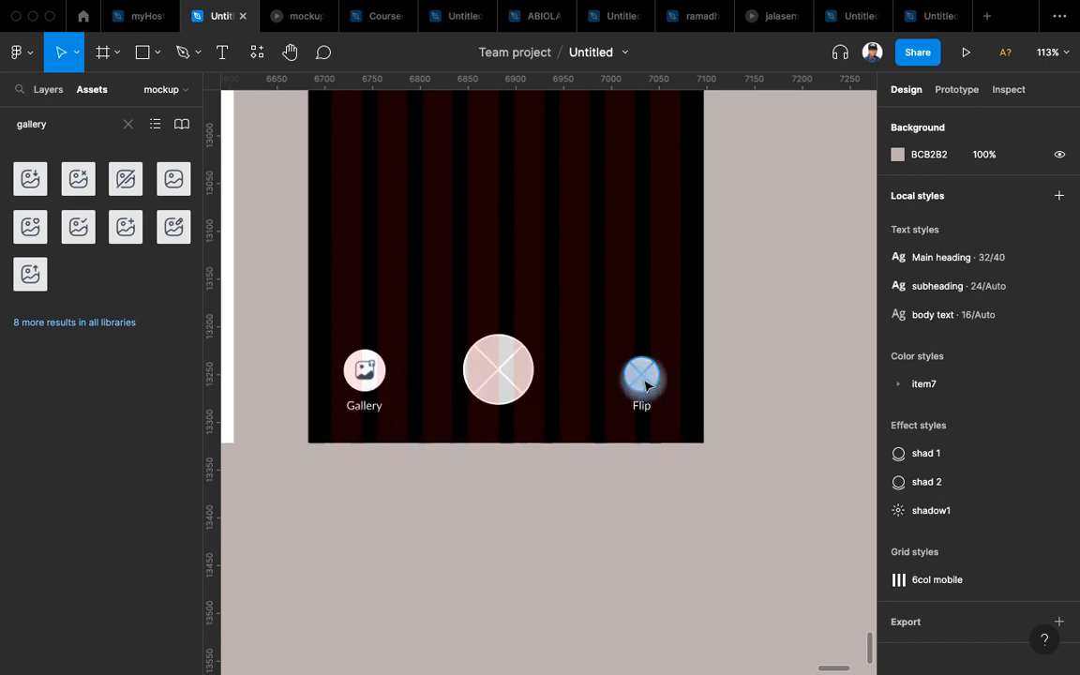
# Replace the 'ga' asset search with 'flip', then with 'rotate', to list rotation icons.
pyautogui.moveTo(56, 123); pyautogui.dragTo(2, 118)
pyautogui.write('lip')
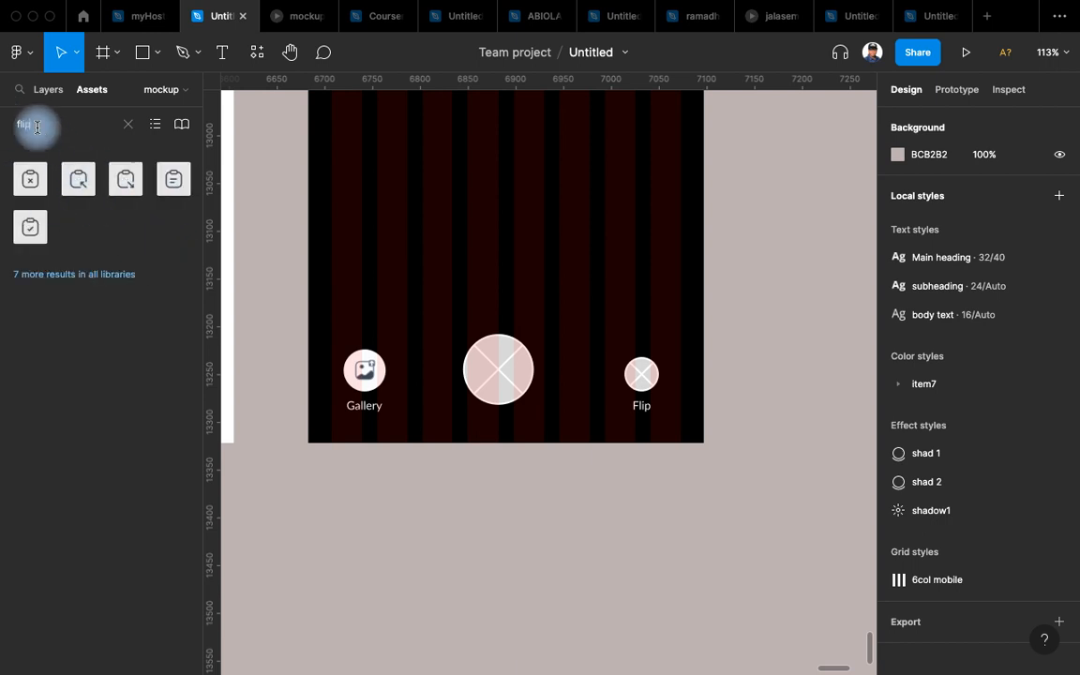
pyautogui.click(127, 124)
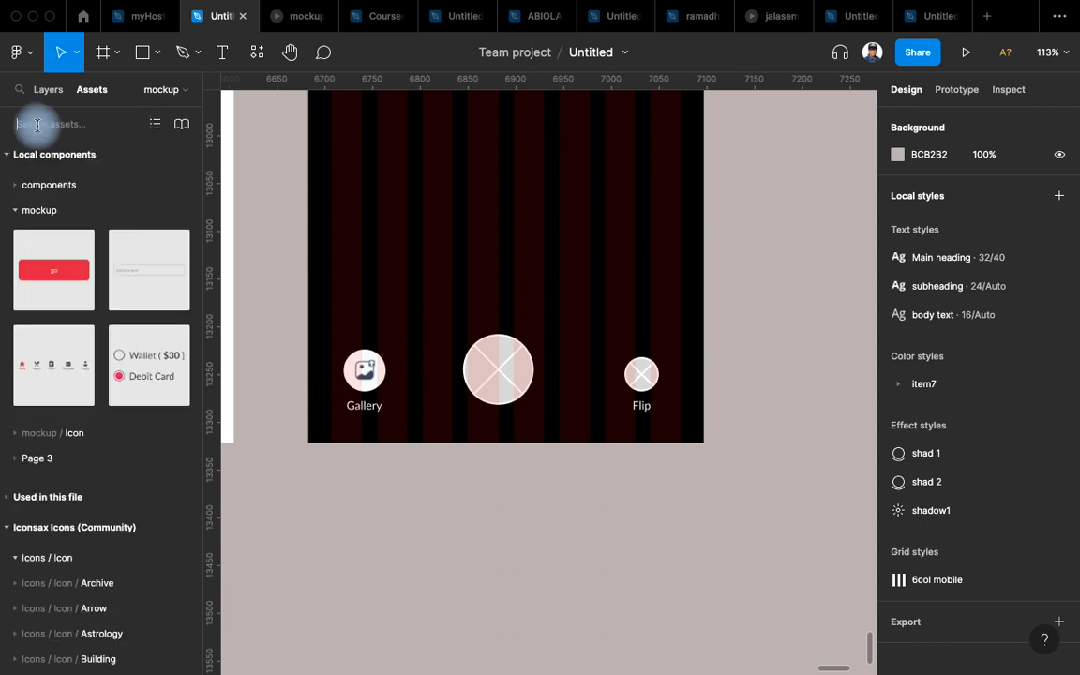
pyautogui.write('rotate')
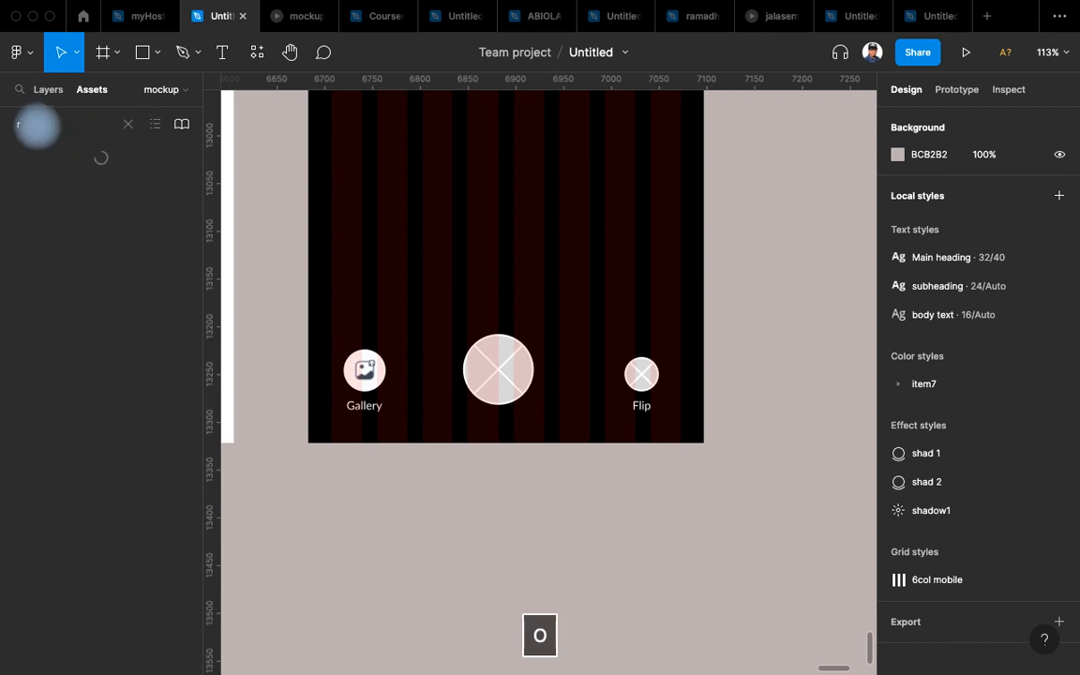
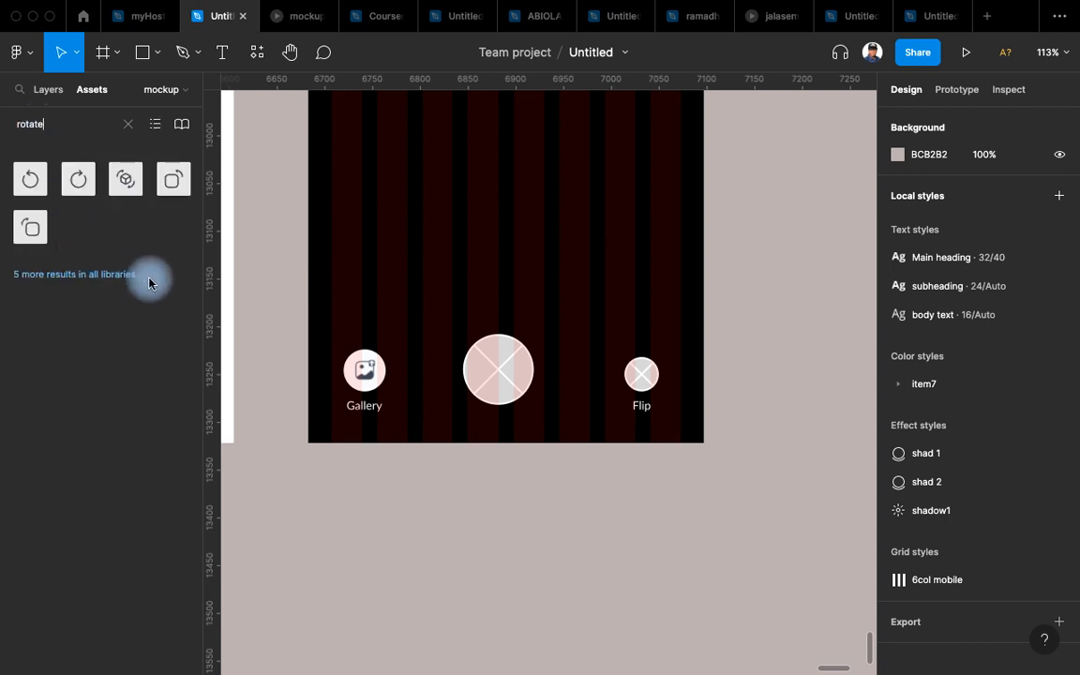
# Clear the asset search and scroll through the full icon library.
pyautogui.click(127, 133)
pyautogui.scroll(-10, 103, 351)
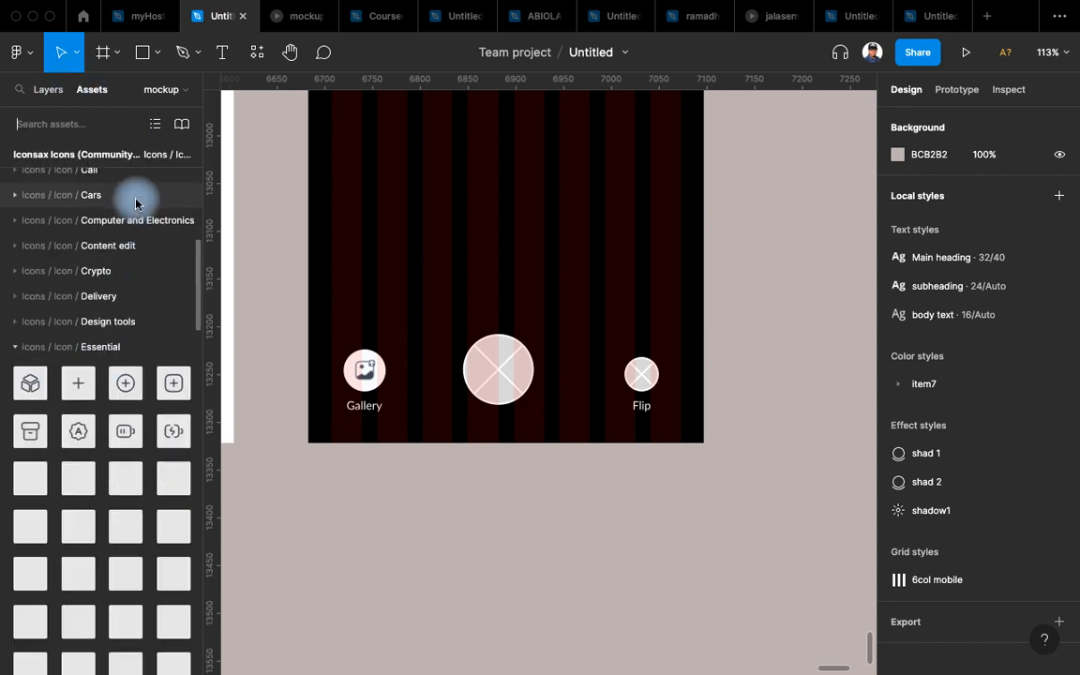
pyautogui.scroll(-8, 145, 199)
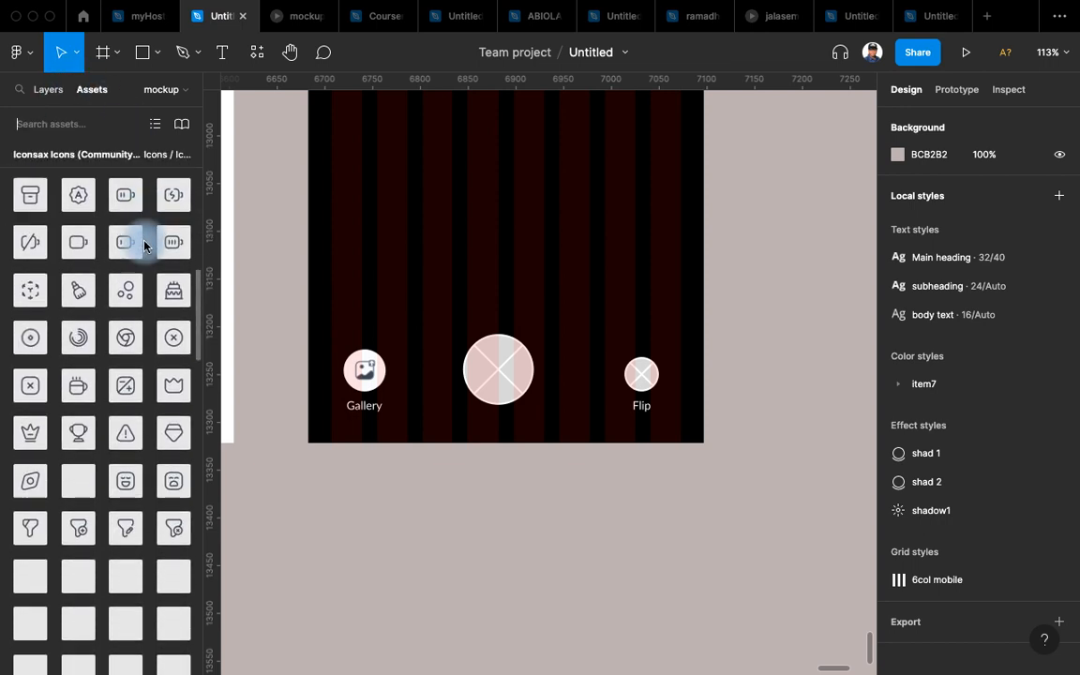
pyautogui.scroll(-10, 143, 246)
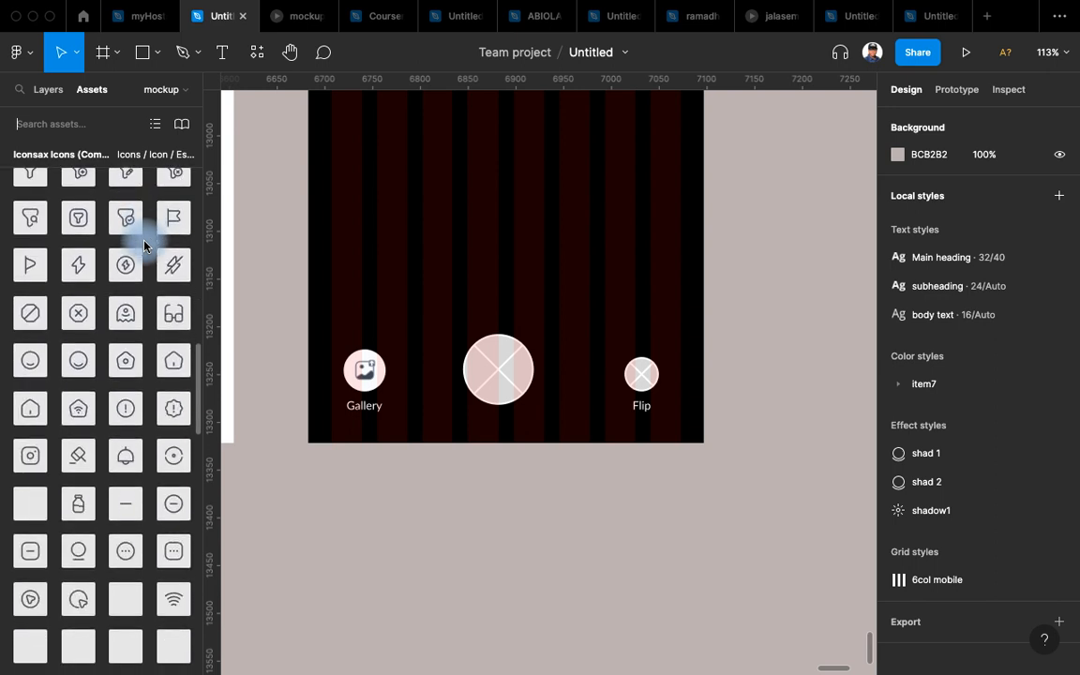
pyautogui.scroll(-4, 144, 247)
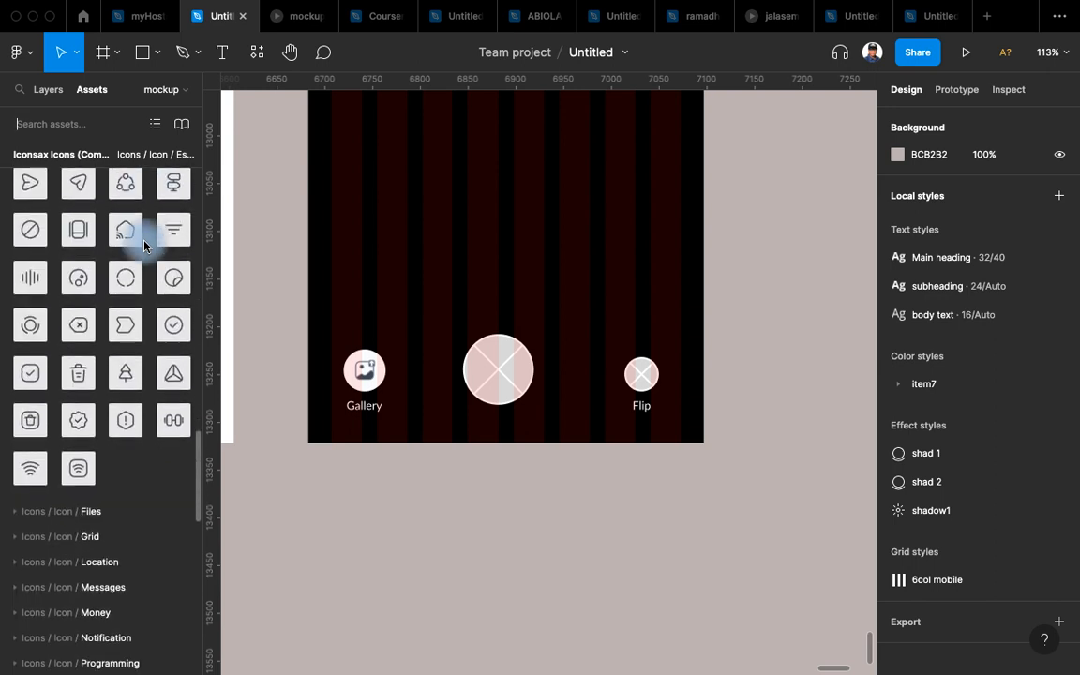
pyautogui.scroll(-4, 144, 246)
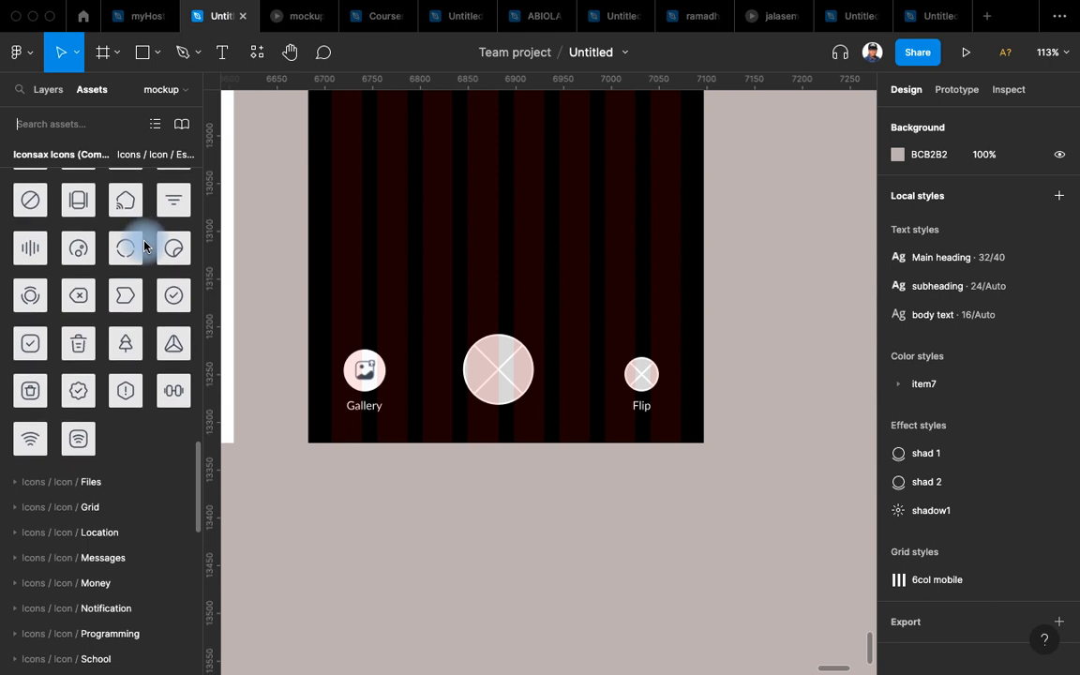
pyautogui.scroll(-7, 144, 247)
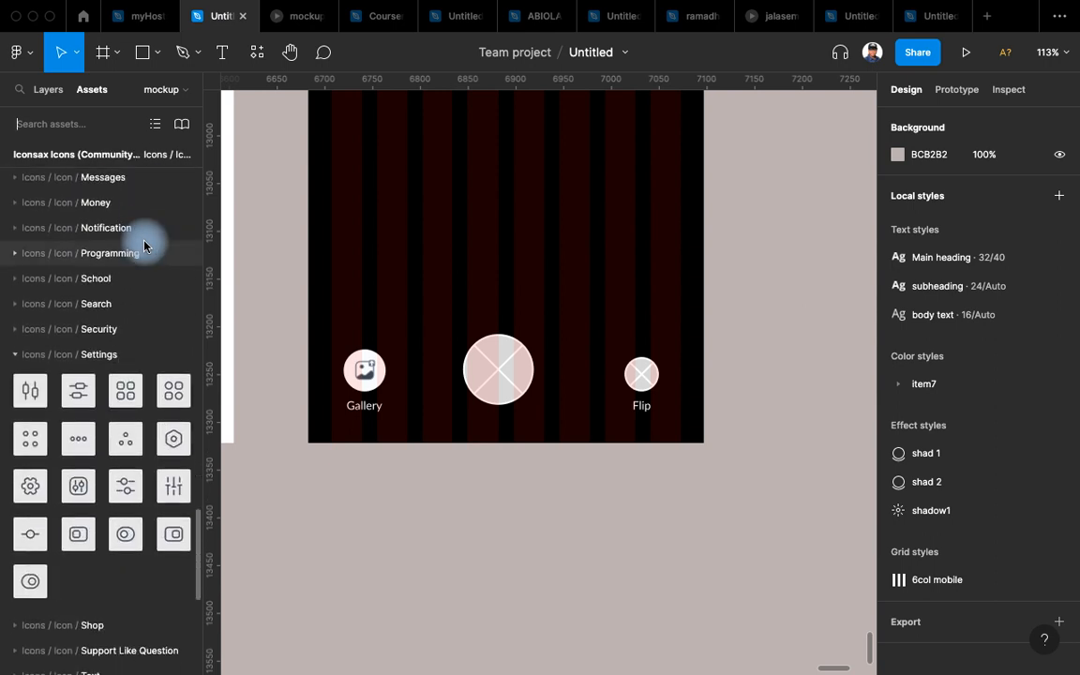
pyautogui.scroll(-5, 146, 248)
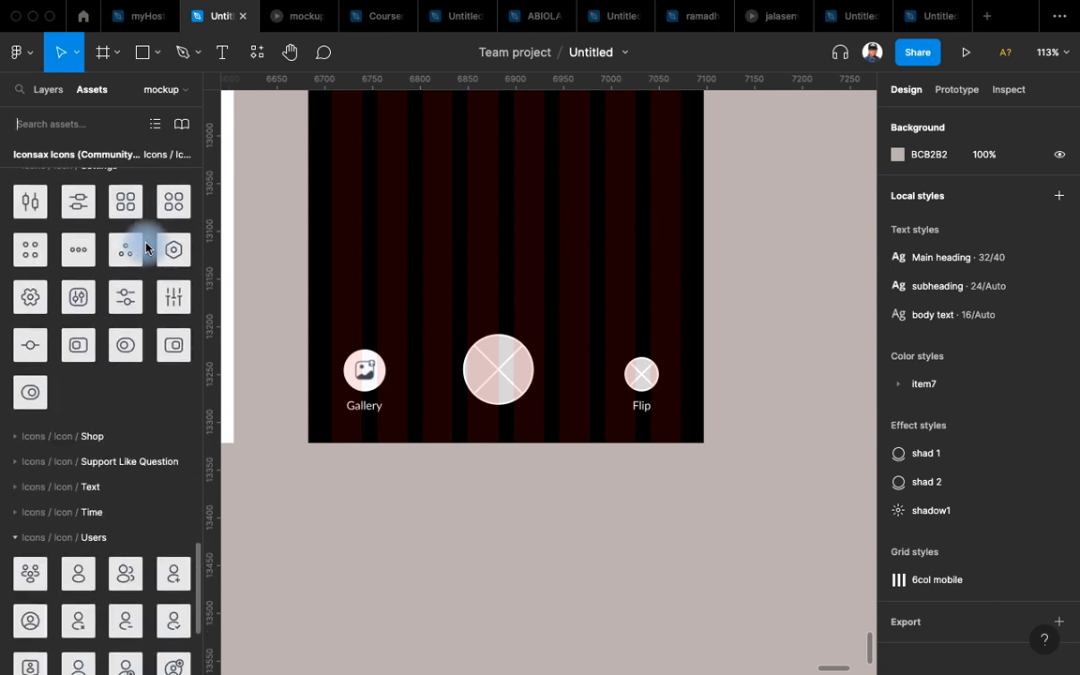
pyautogui.scroll(-6, 145, 248)
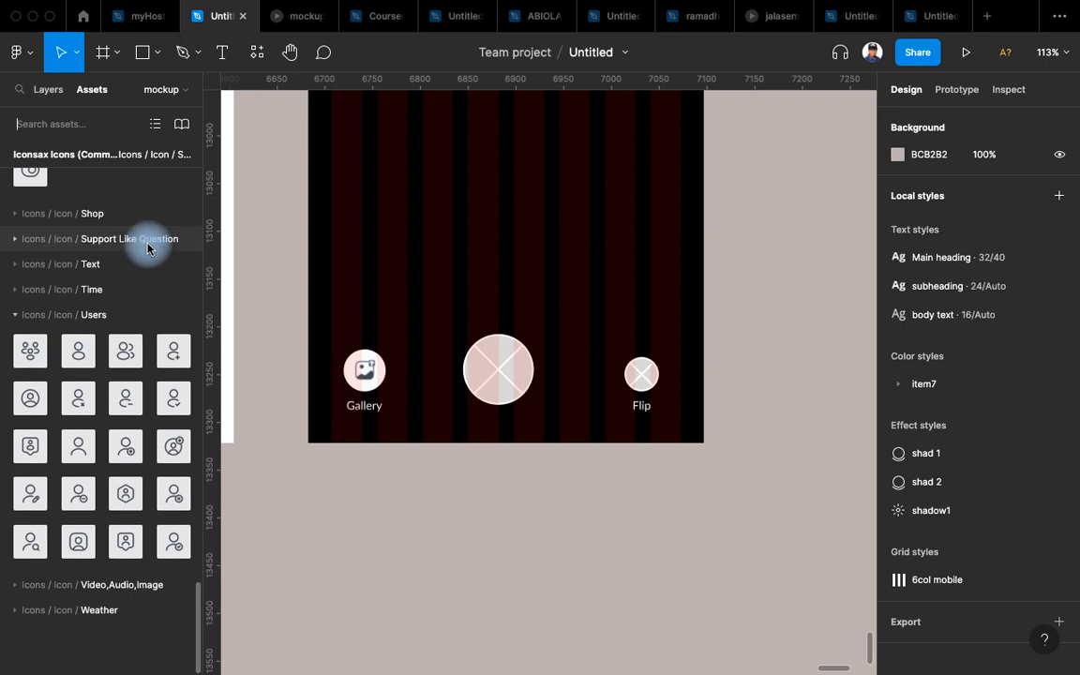
pyautogui.scroll(20, 139, 235)
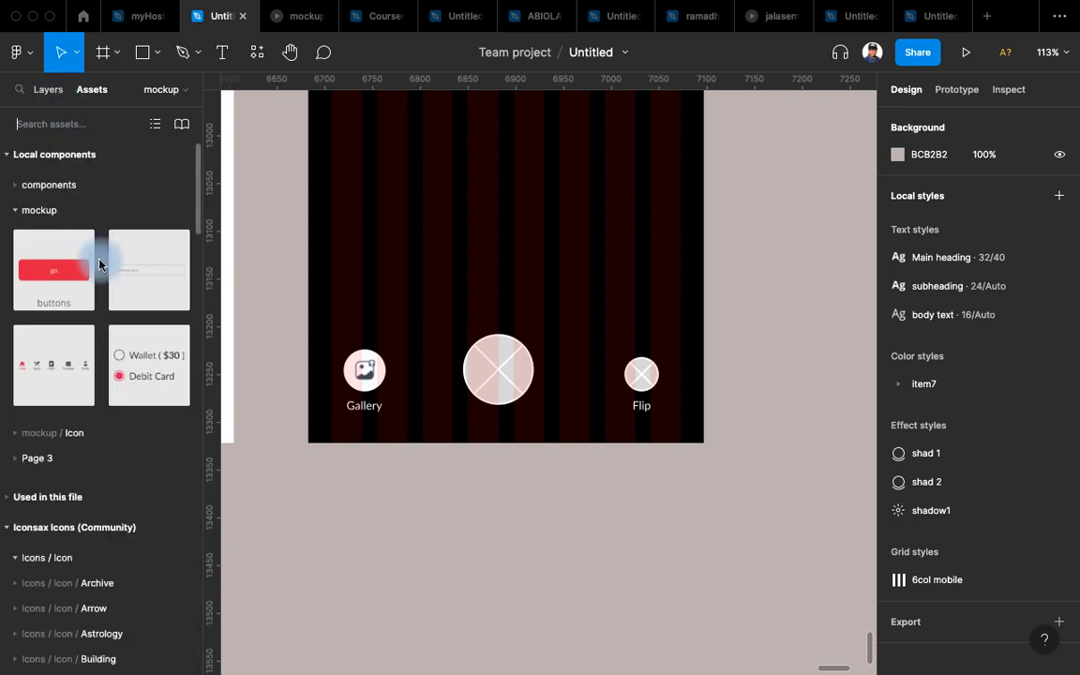
# Search the assets for 'fli', then 'ca', then 'rota' to find rotation icons.
pyautogui.click(38, 124)
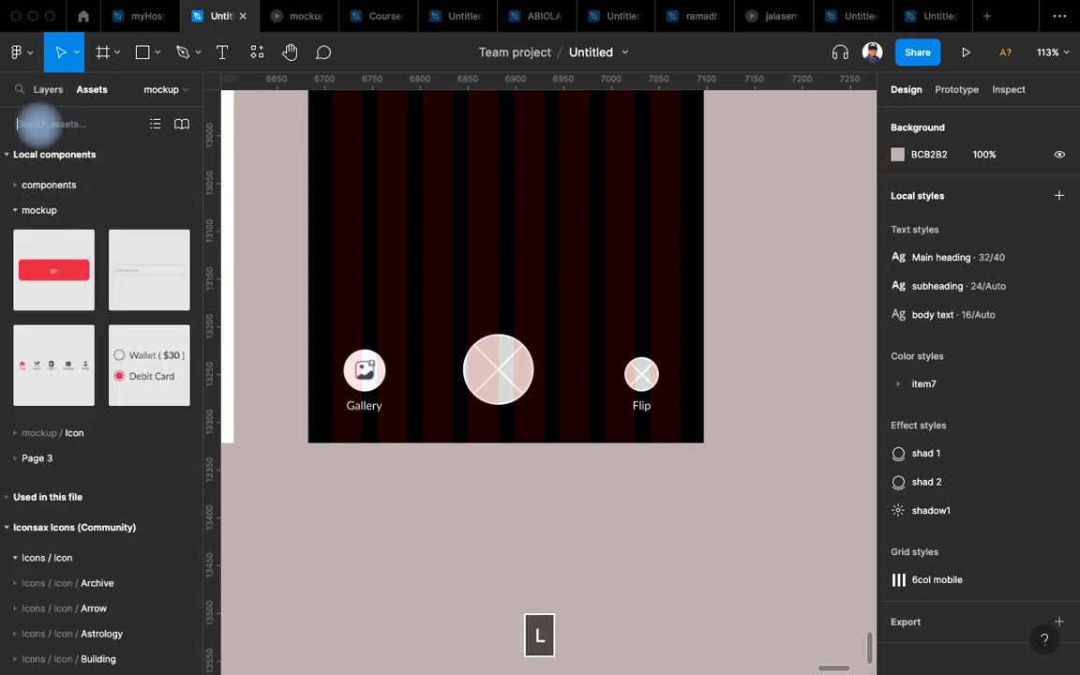
pyautogui.write('flip')
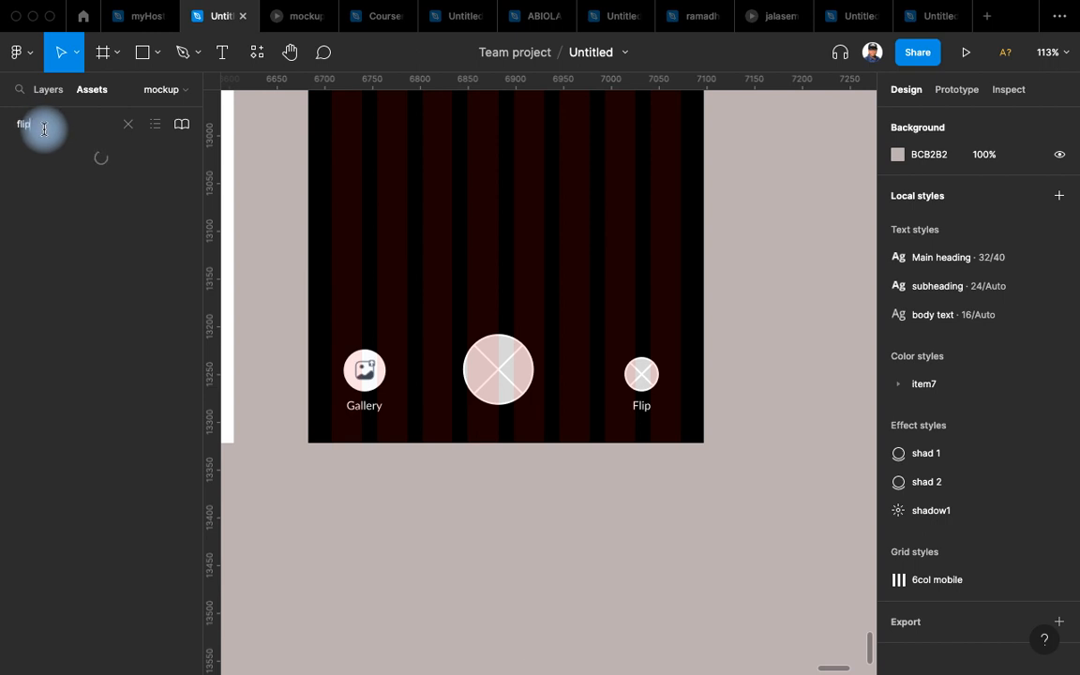
pyautogui.moveTo(48, 130); pyautogui.dragTo(0, 110)
pyautogui.write('camera')
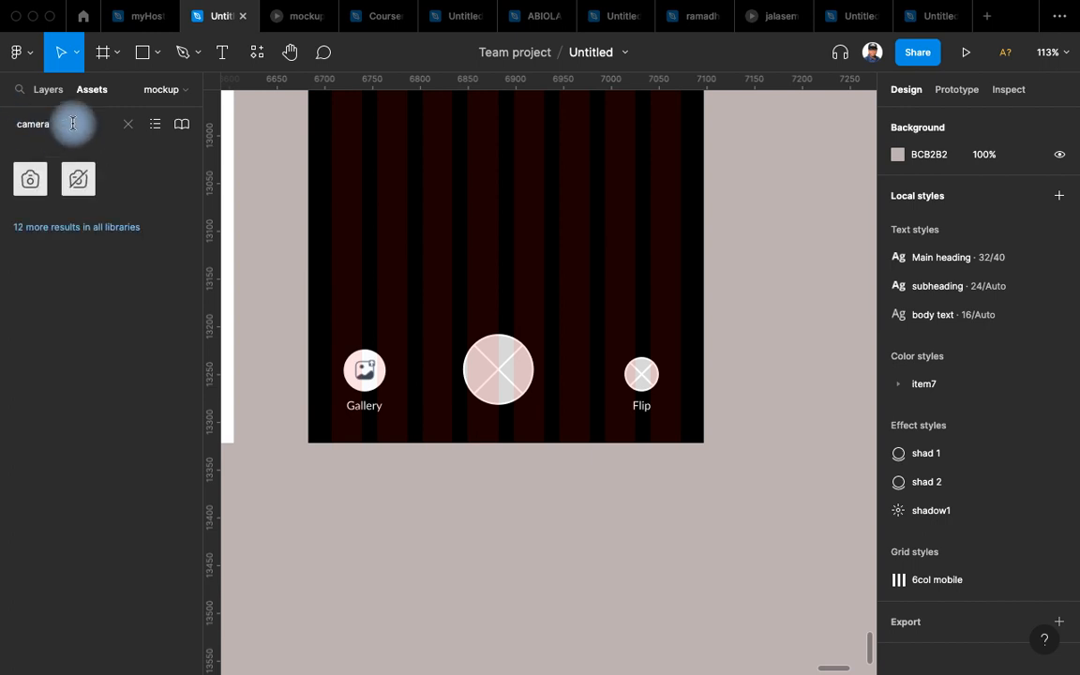
pyautogui.moveTo(73, 123); pyautogui.dragTo(2, 117)
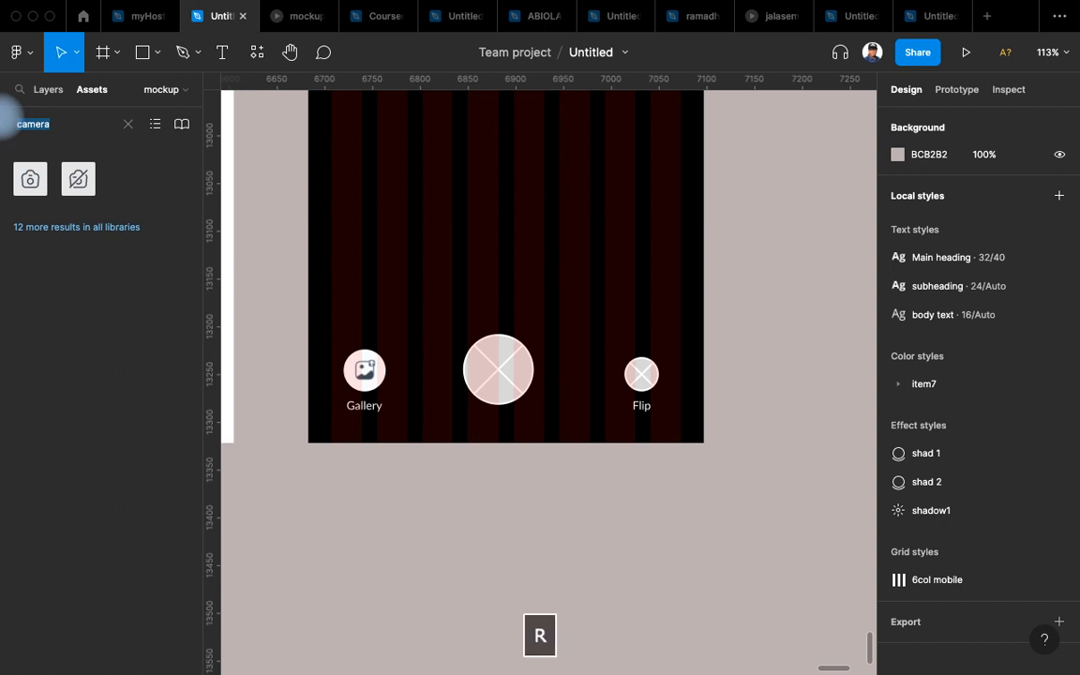
pyautogui.write('rotate')
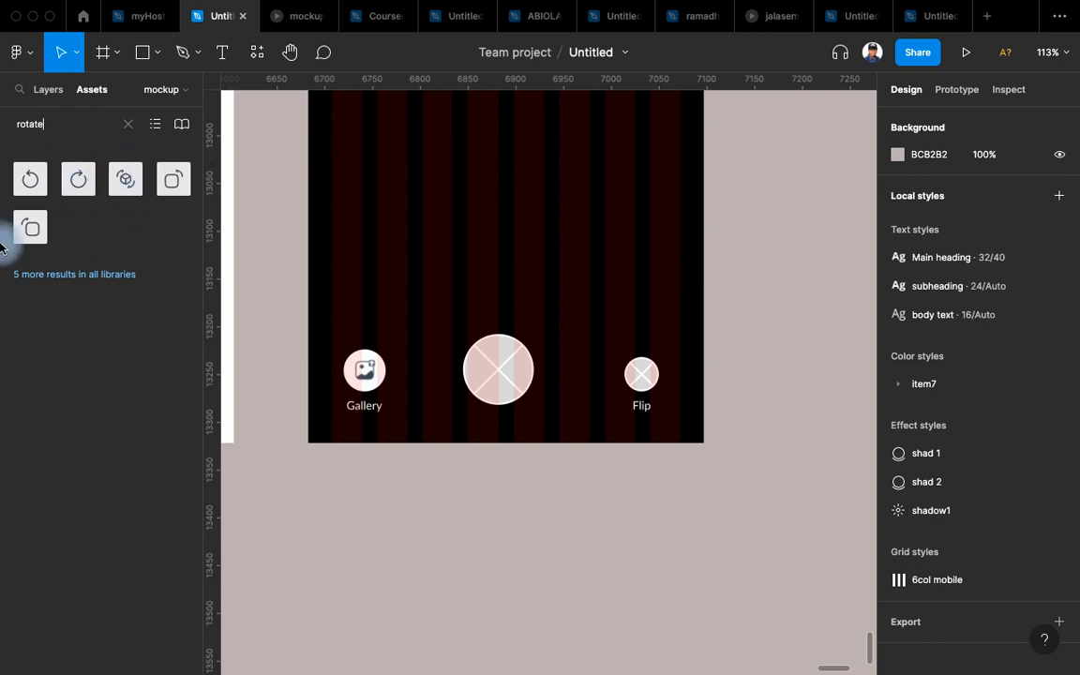
# Duplicate the Gallery button beside Flip and swap its image icon for rotate-right.
pyautogui.moveTo(30, 227); pyautogui.dragTo(629, 277)
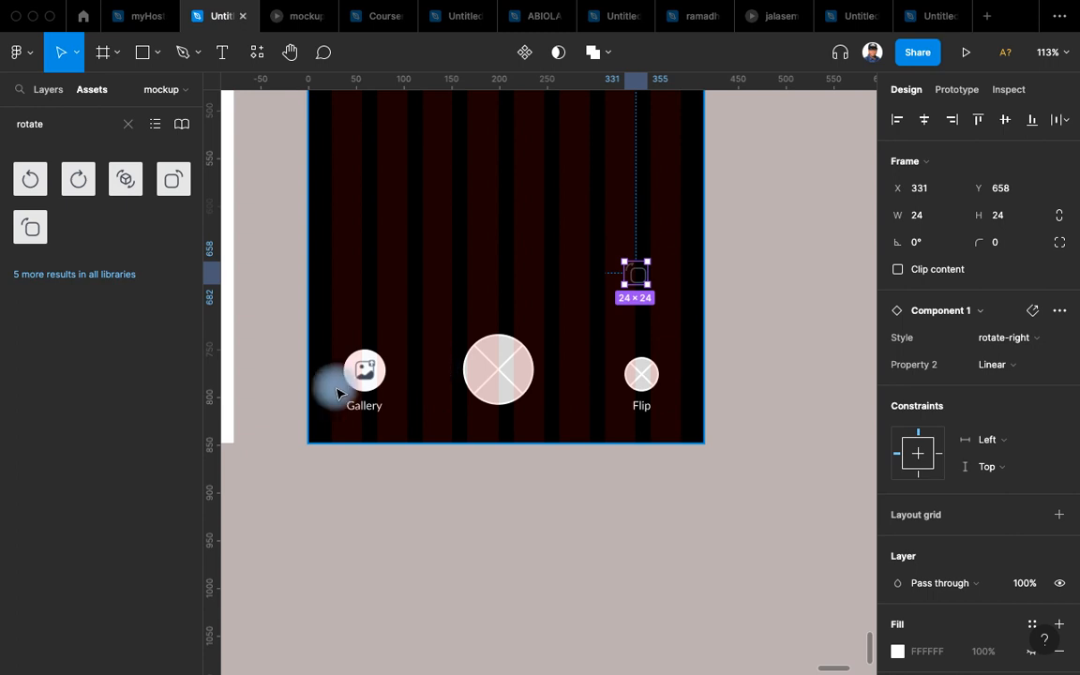
pyautogui.click(364, 369)
pyautogui.moveTo(364, 369); pyautogui.dragTo(687, 368)
pyautogui.moveTo(626, 337); pyautogui.dragTo(609, 340)
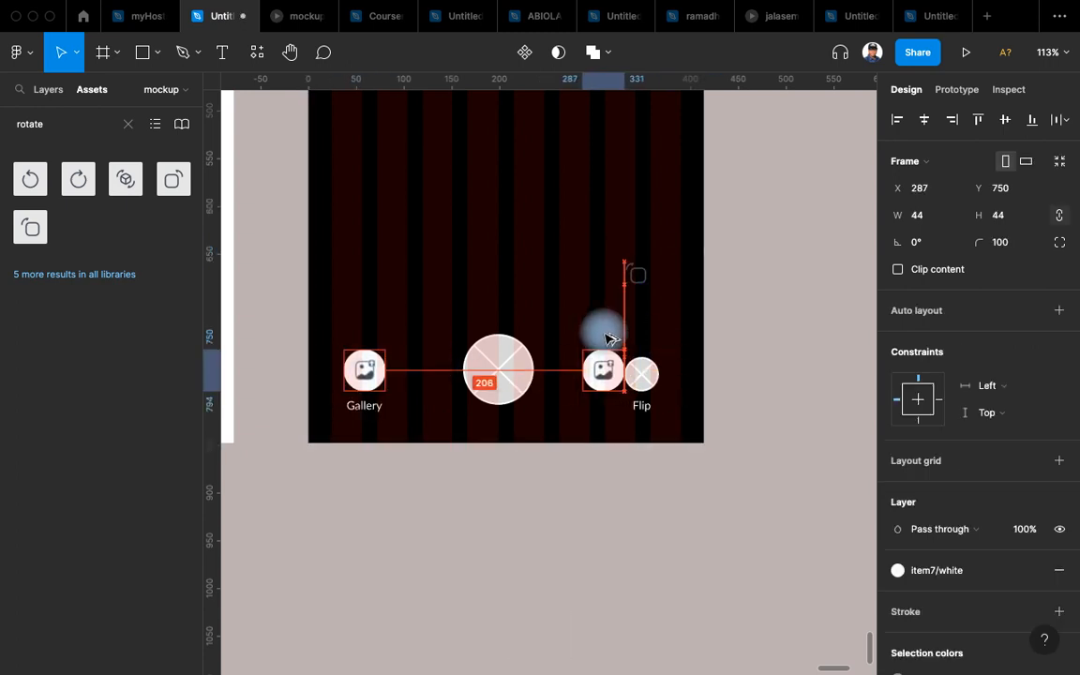
pyautogui.click(637, 276)
pyautogui.press('super+x')
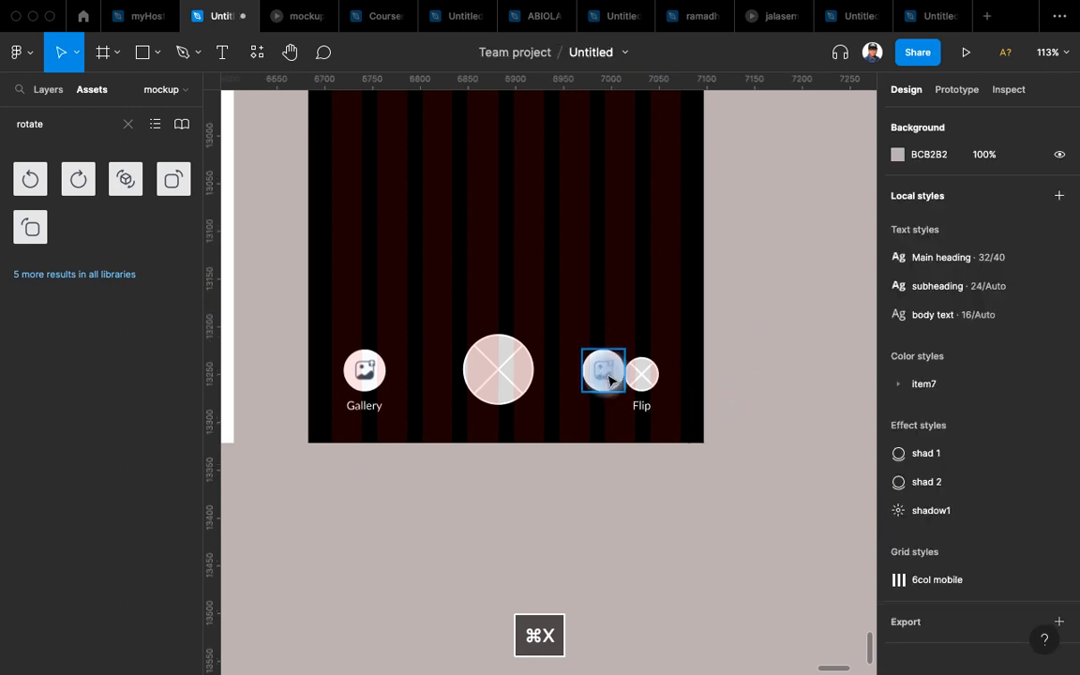
pyautogui.doubleClick(608, 376)
pyautogui.press('shift+super+r')
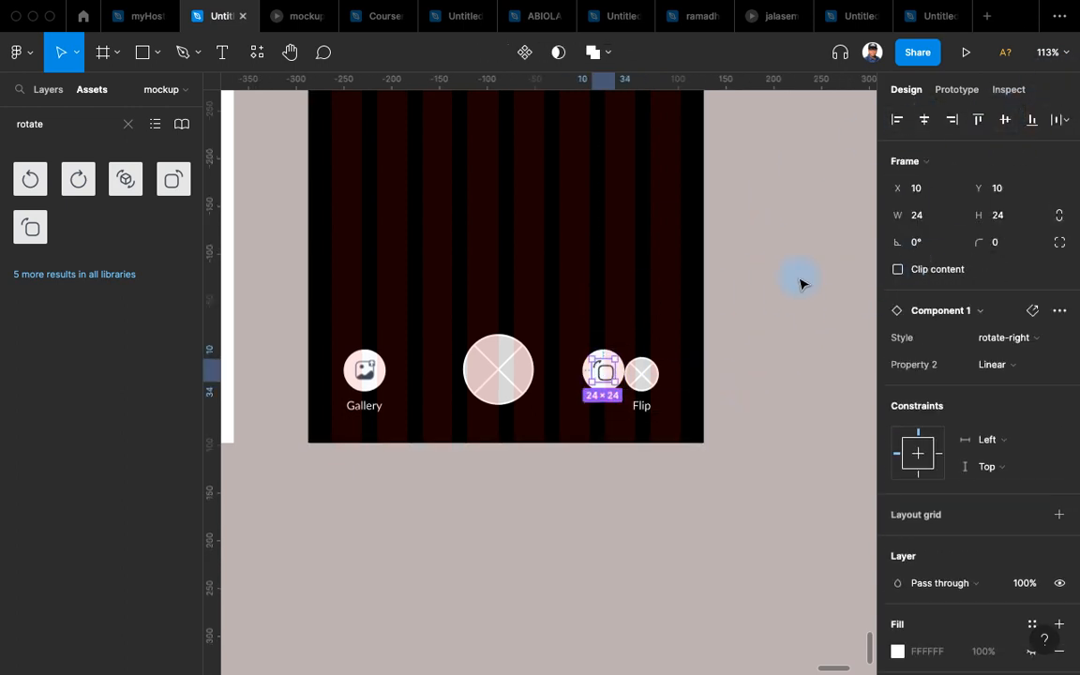
# Nudge the rotate-right icon up to centre it in the new button.
pyautogui.click(784, 383)
pyautogui.scroll(3, 792, 353)
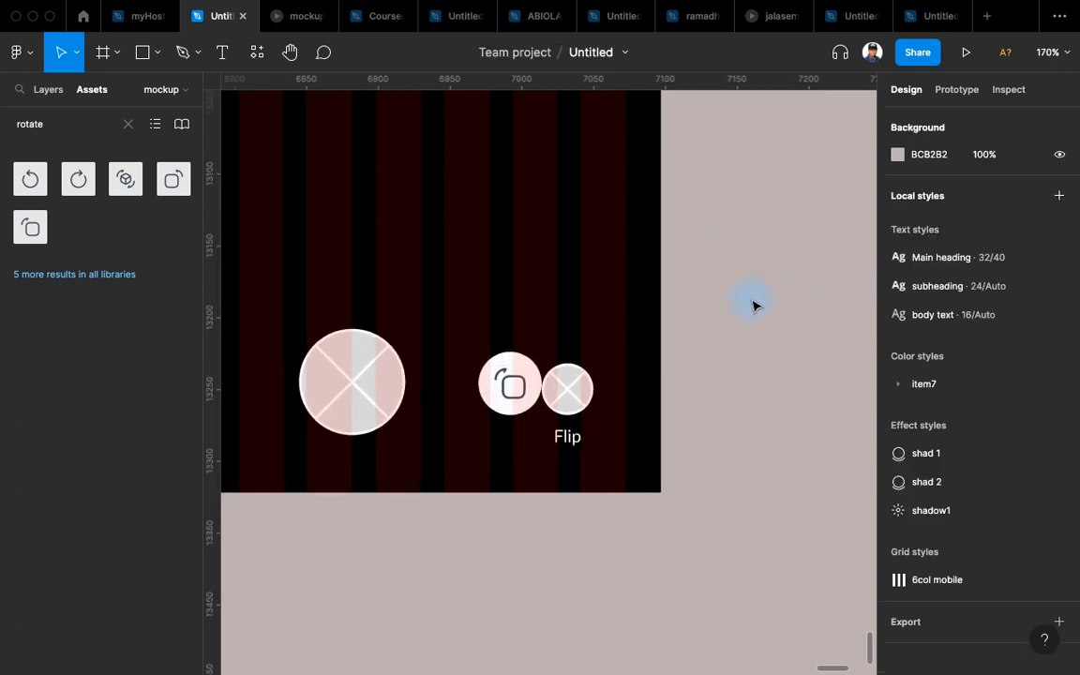
pyautogui.click(515, 388)
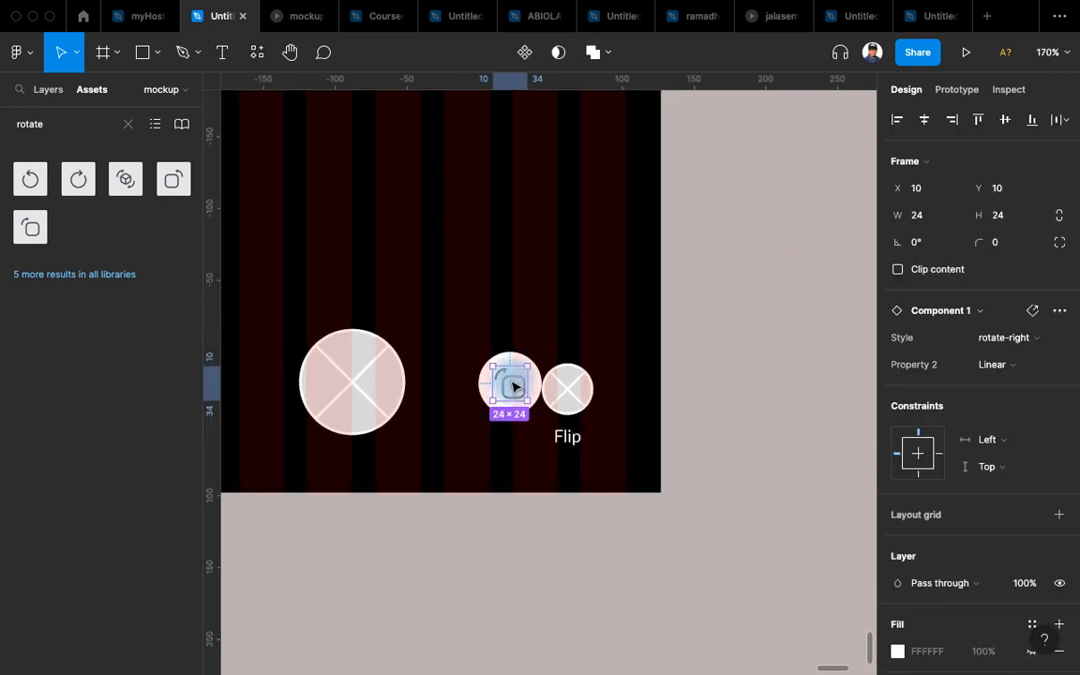
pyautogui.press('Up')
pyautogui.press('Up')
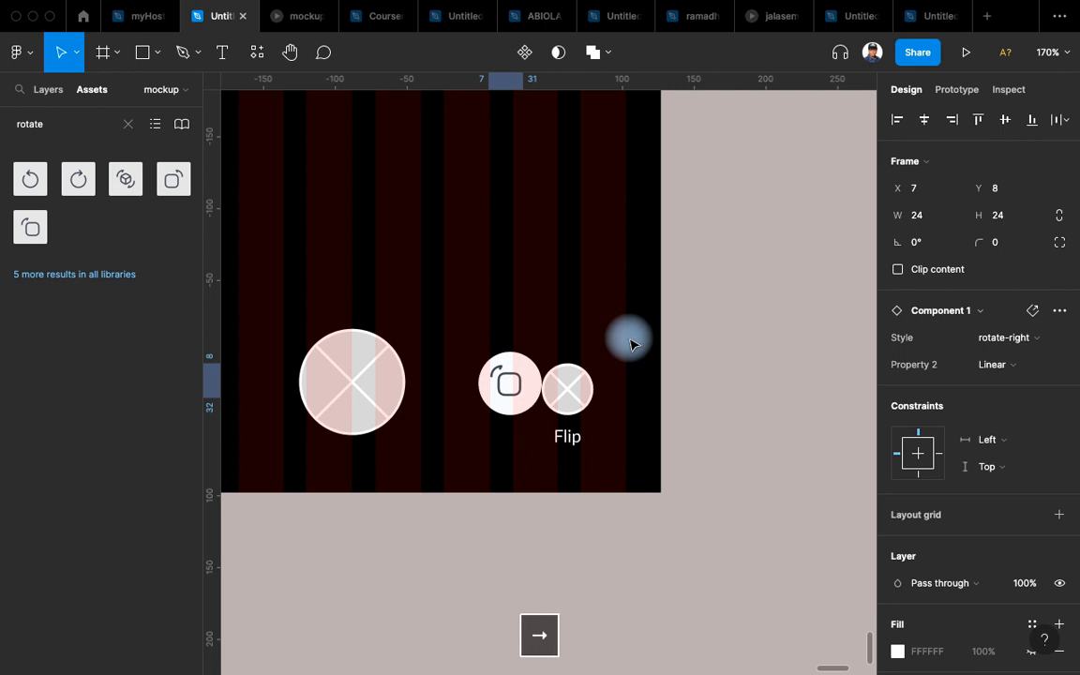
pyautogui.click(731, 343)
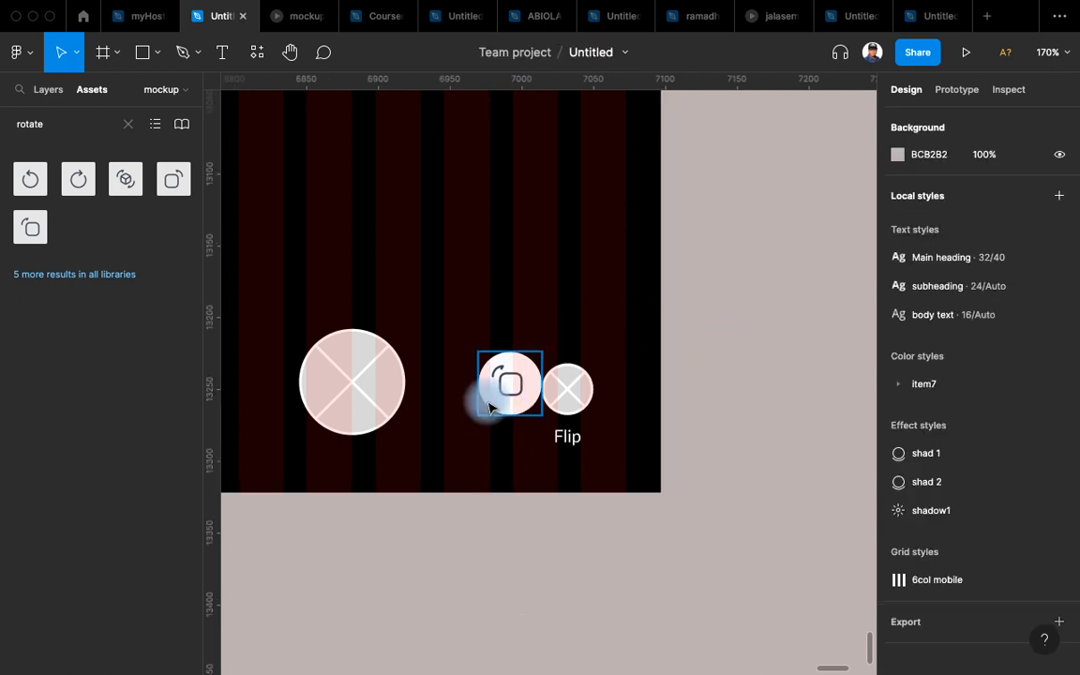
# Replace the Flip placeholder circle with the rotate button, lined up with Gallery.
pyautogui.click(488, 406)
pyautogui.click(589, 403)
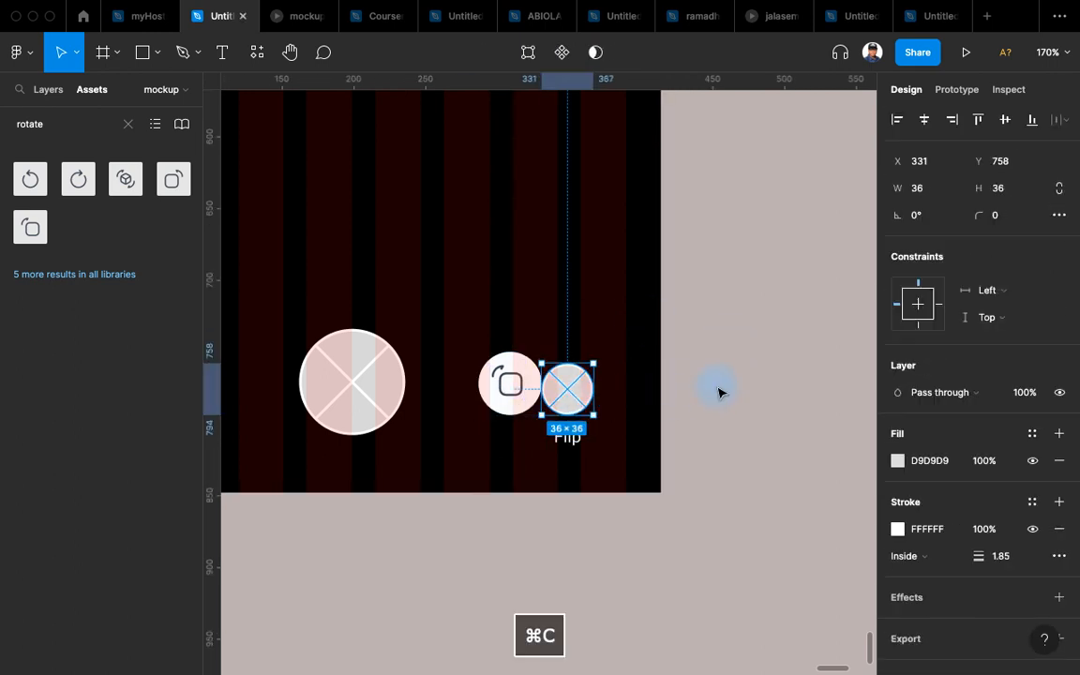
pyautogui.click(531, 389)
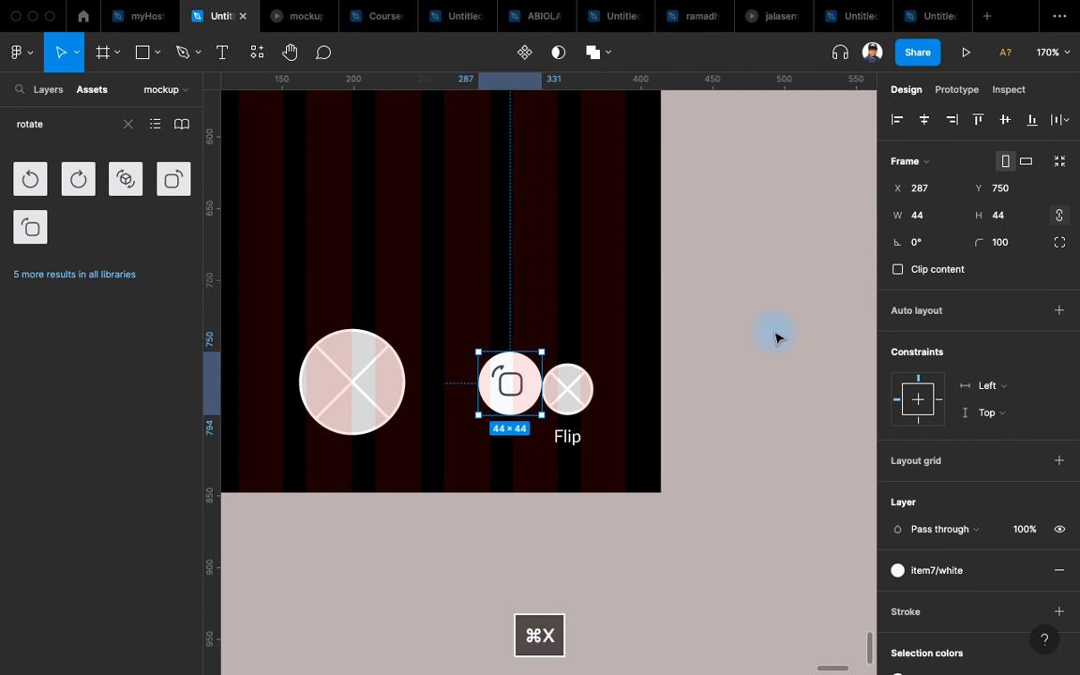
pyautogui.click(586, 389)
pyautogui.press('super+shift+r')
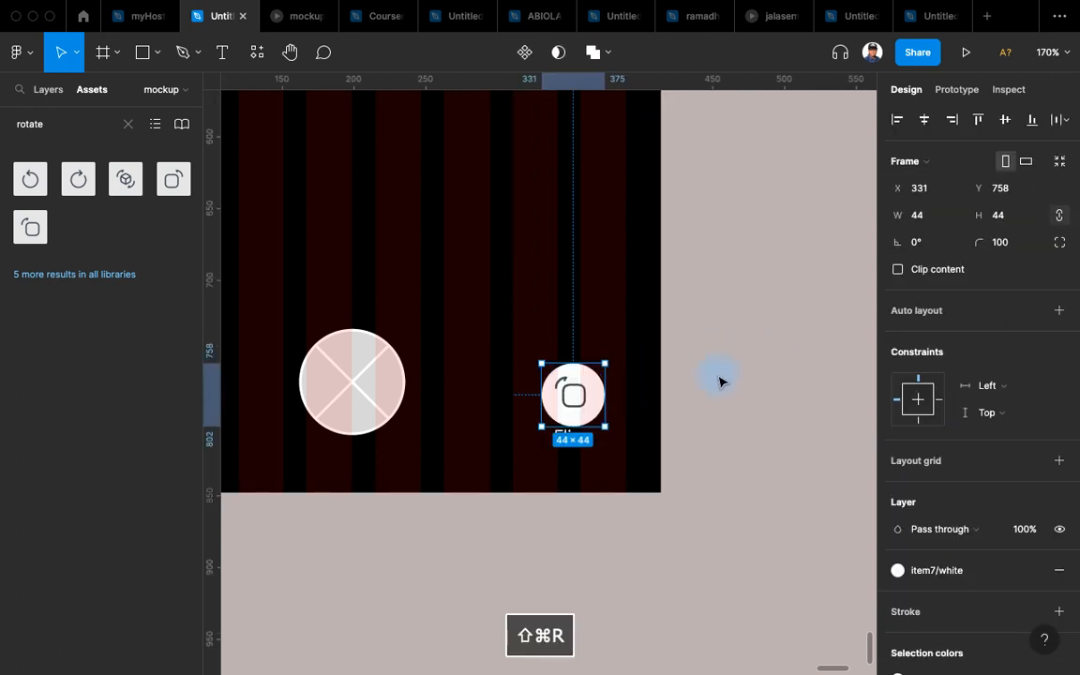
pyautogui.moveTo(581, 408); pyautogui.dragTo(576, 397)
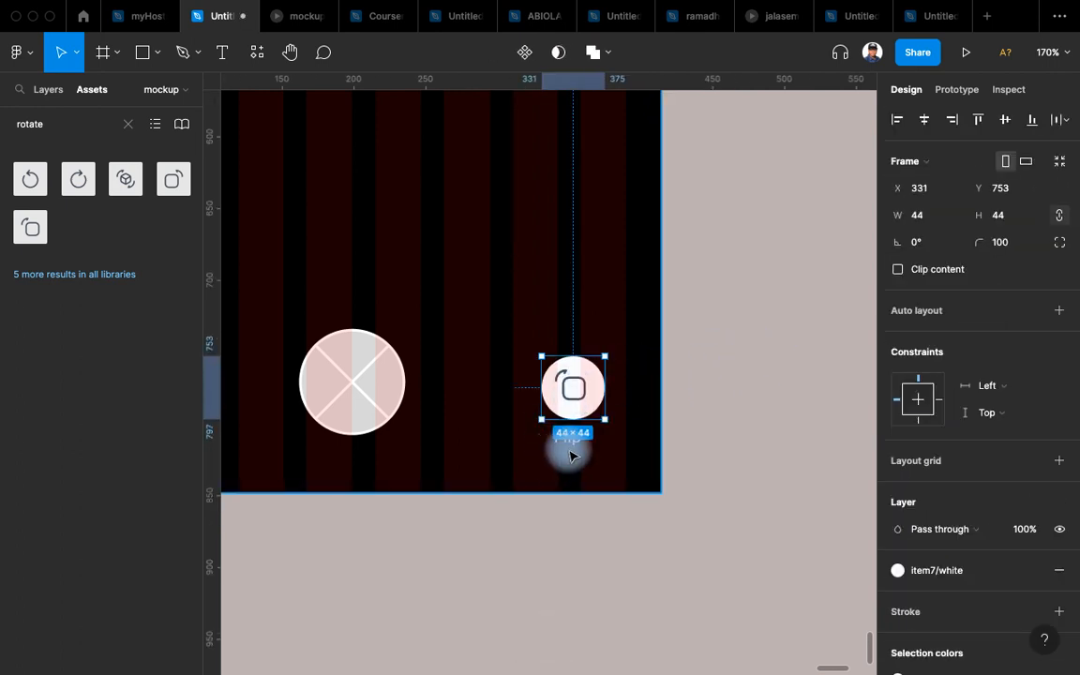
pyautogui.hscroll(-5, 558, 450)
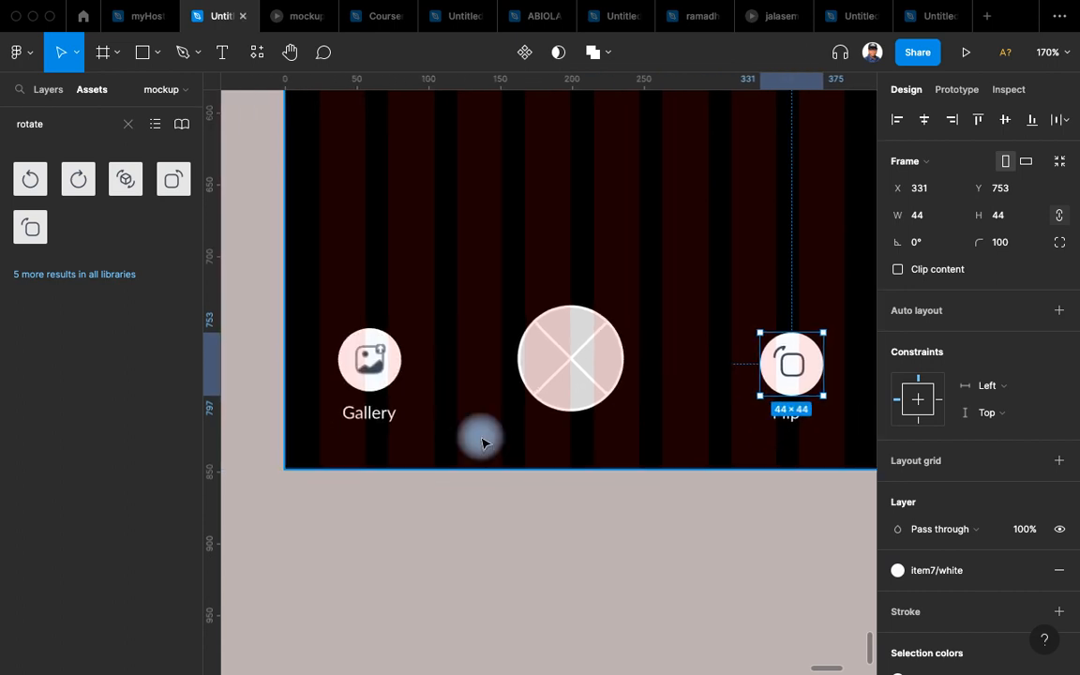
# Give the rotate icon inside the Flip button the item7/ash colour style.
pyautogui.click(375, 378)
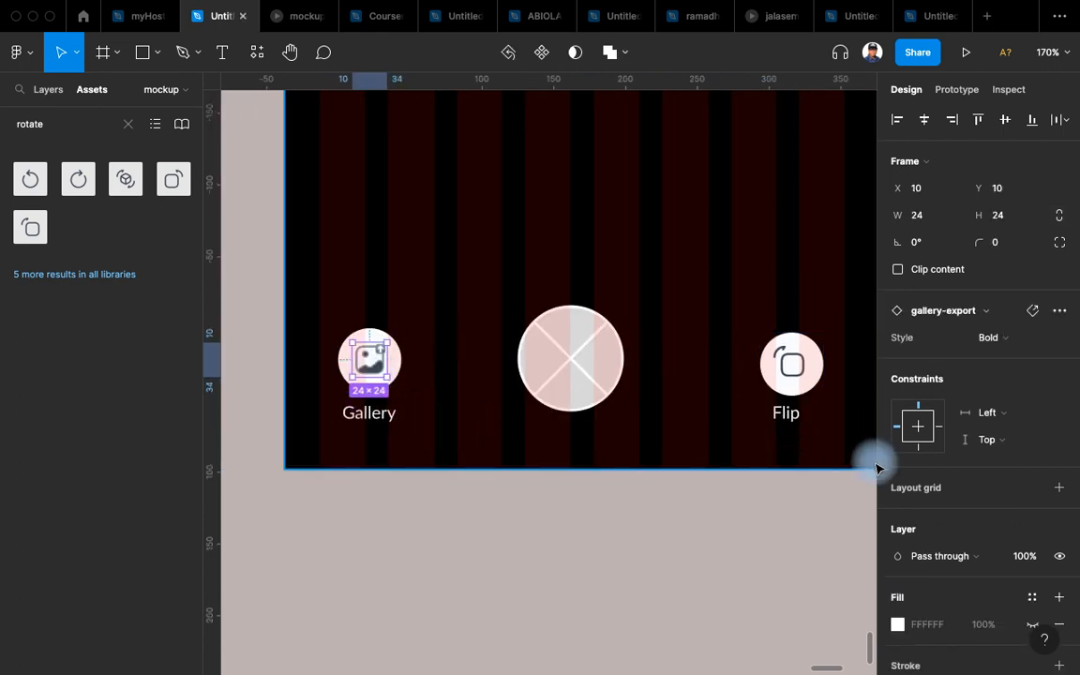
pyautogui.hscroll(4, 814, 429)
pyautogui.click(607, 331)
pyautogui.doubleClick(608, 331)
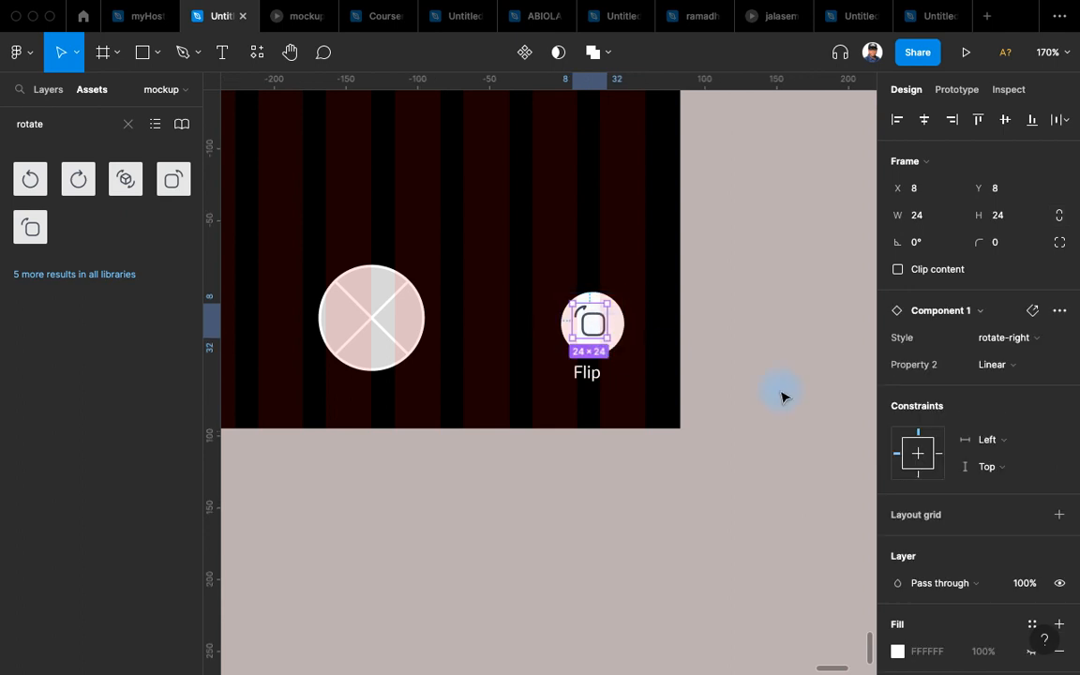
pyautogui.scroll(-5, 938, 548)
pyautogui.click(1007, 532)
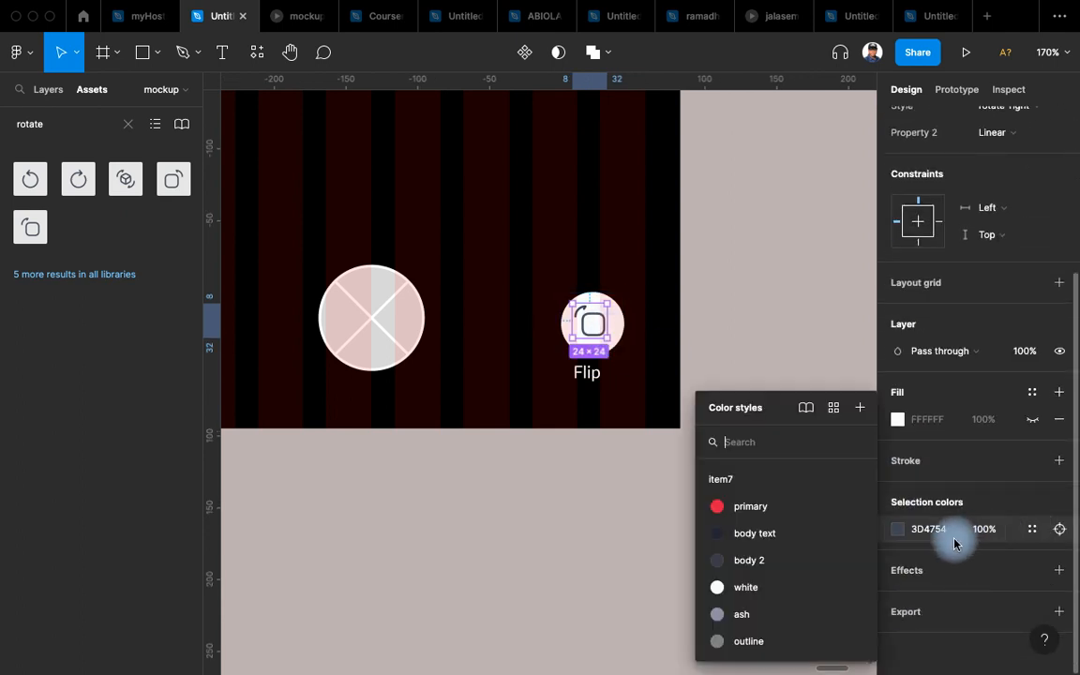
pyautogui.click(779, 615)
pyautogui.click(560, 330)
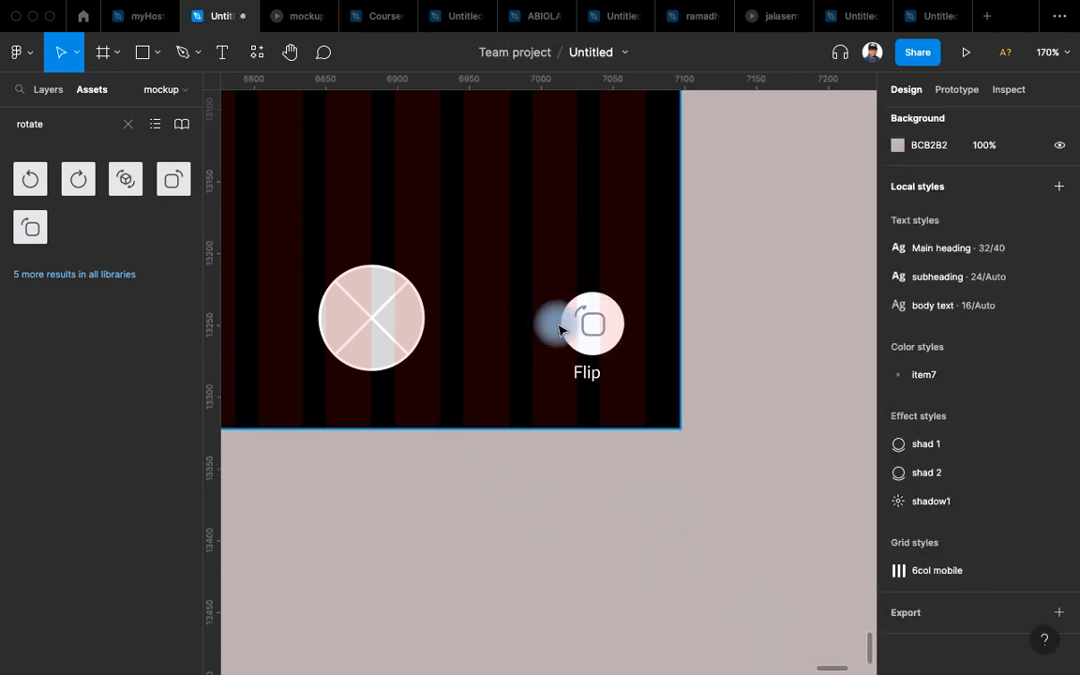
# Wrap the Flip icon and its label in an auto-layout stack.
pyautogui.click(610, 345)
pyautogui.keyDown('shift'); pyautogui.click(596, 389); pyautogui.keyUp('shift')
pyautogui.keyDown('shift'); pyautogui.click(595, 378); pyautogui.keyUp('shift')
pyautogui.click(903, 304)
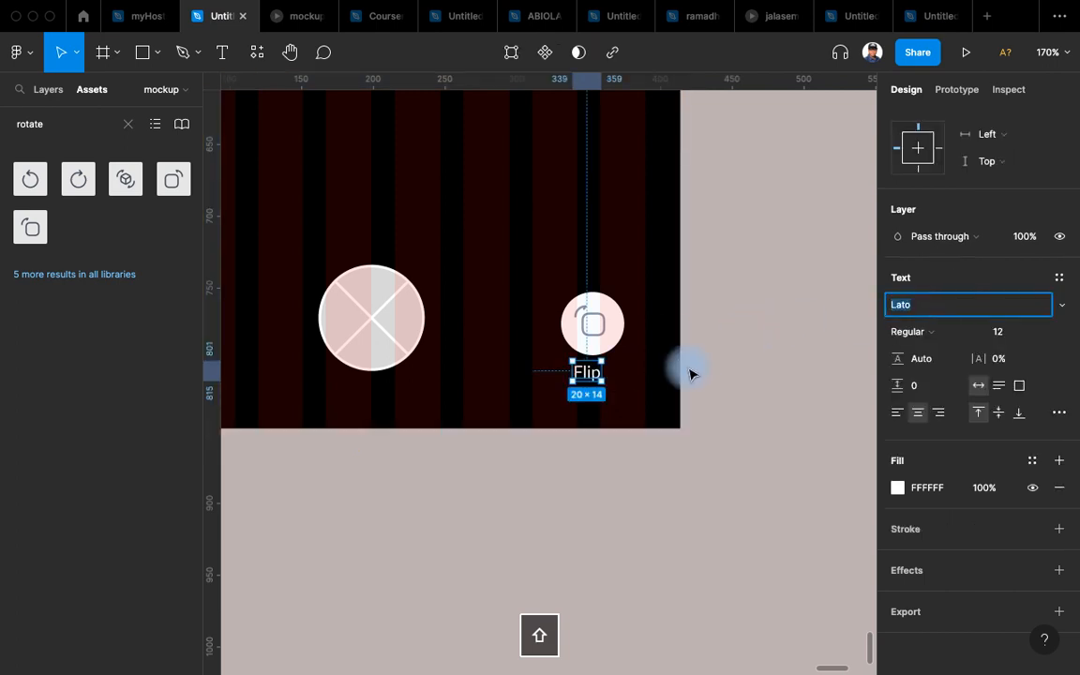
pyautogui.click(762, 360)
pyautogui.click(591, 372)
pyautogui.keyDown('shift'); pyautogui.click(598, 330); pyautogui.keyUp('shift')
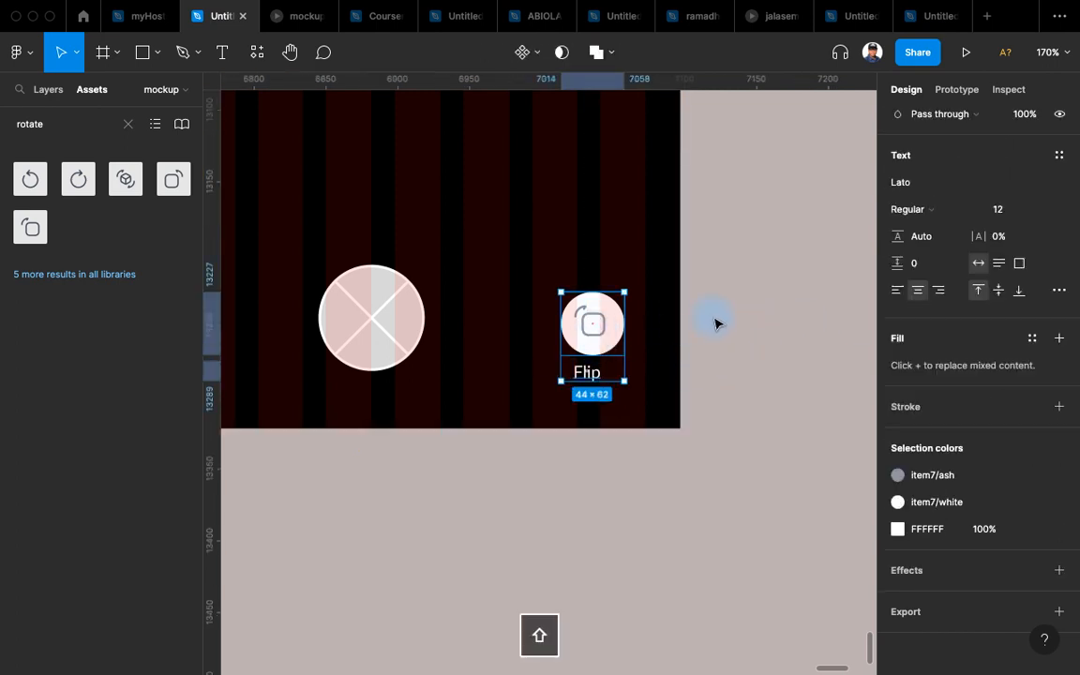
pyautogui.hotkey('shift', 'a')
# Wrap the Gallery icon and label in auto layout with spacing 4.
pyautogui.hscroll(-2, 536, 446)
pyautogui.scroll(5, 938, 235)
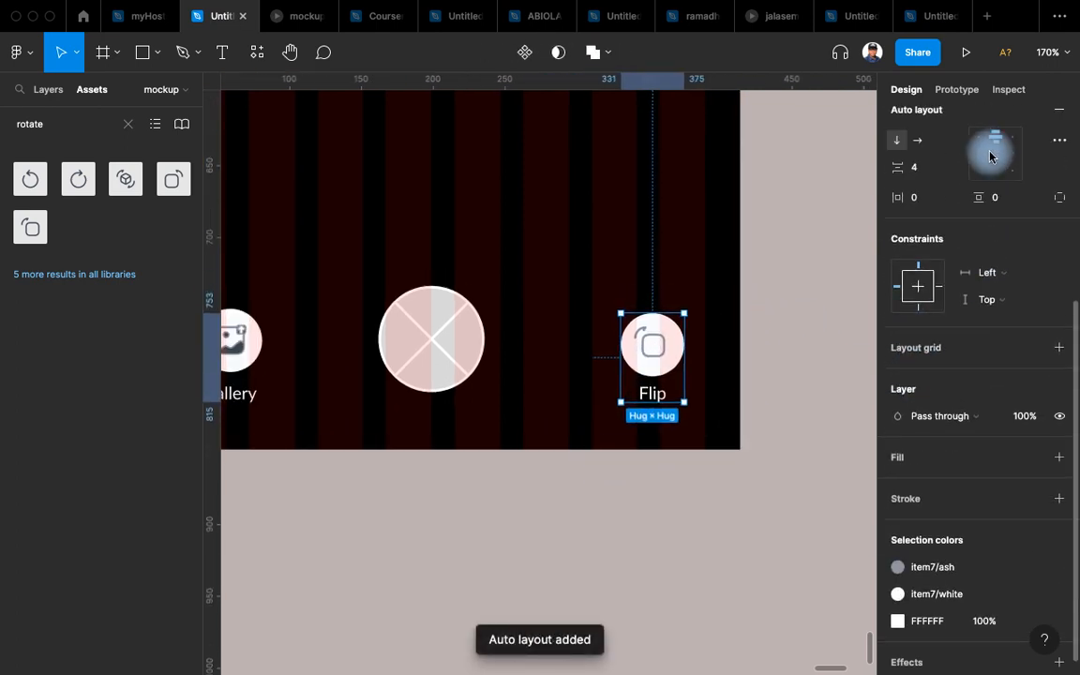
pyautogui.hscroll(-5, 430, 436)
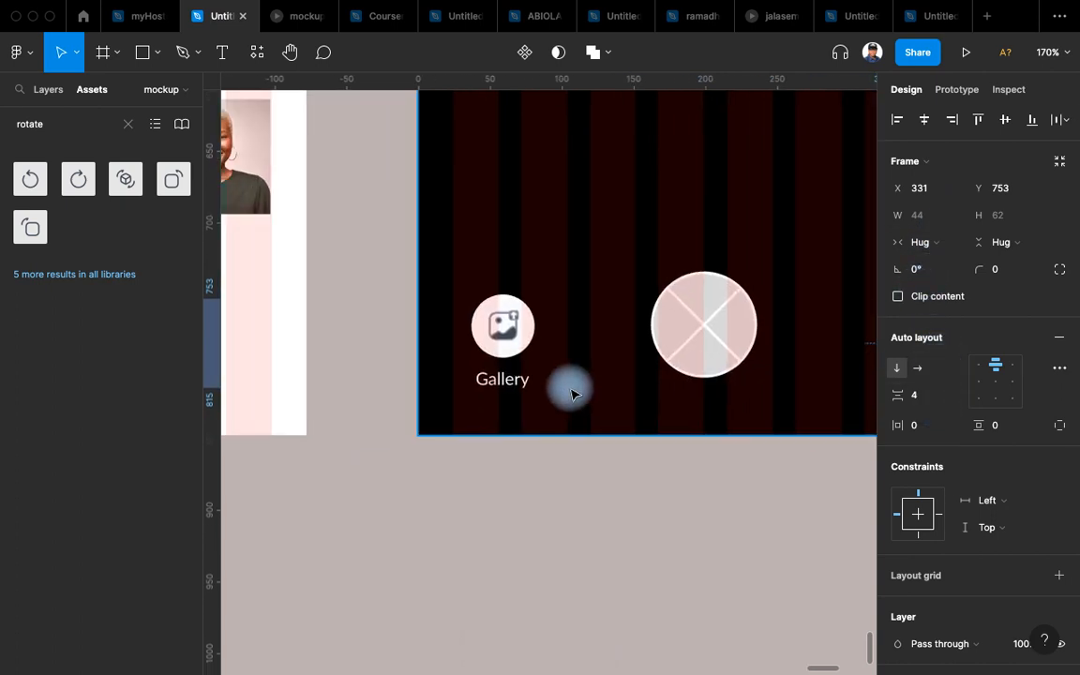
pyautogui.click(515, 380)
pyautogui.keyDown('shift'); pyautogui.click(514, 340); pyautogui.keyUp('shift')
pyautogui.hotkey('shift', 'a')
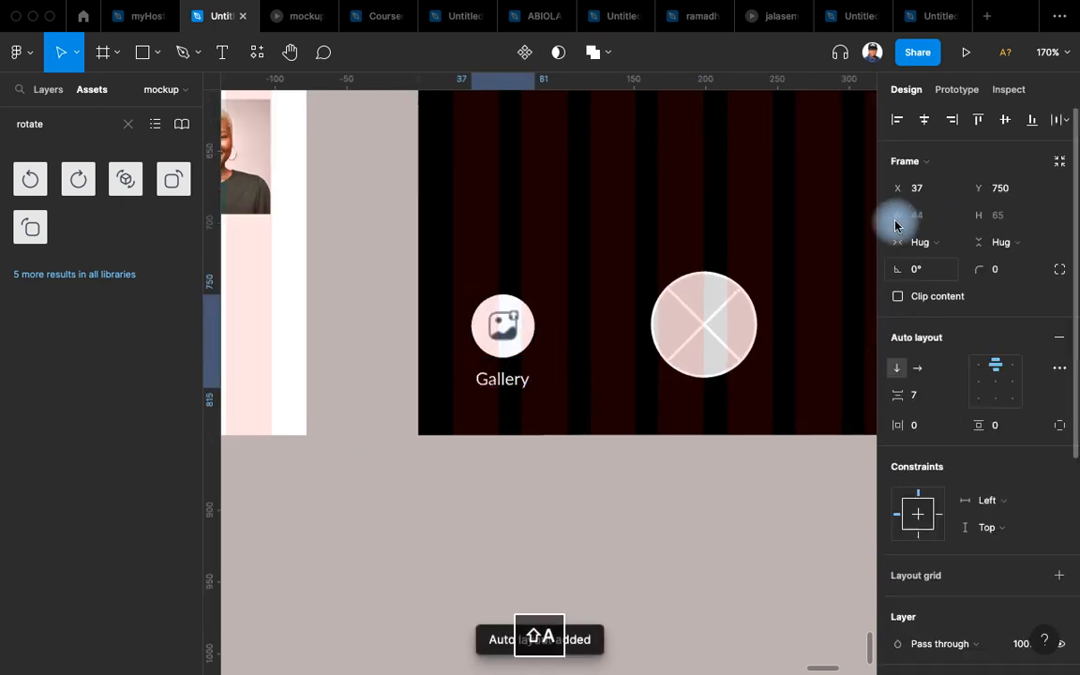
pyautogui.click(933, 396)
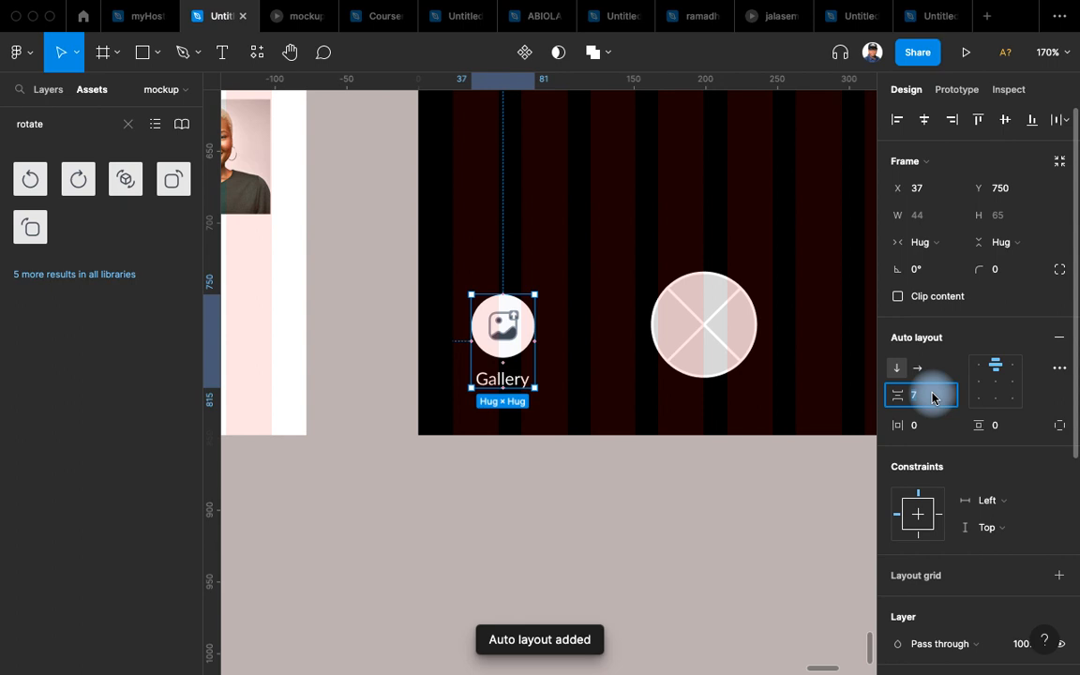
pyautogui.write('4')
pyautogui.press('Return')
# Align the Gallery and Flip stacks along their tops.
pyautogui.hscroll(3, 550, 619)
pyautogui.scroll(-1, 550, 619)
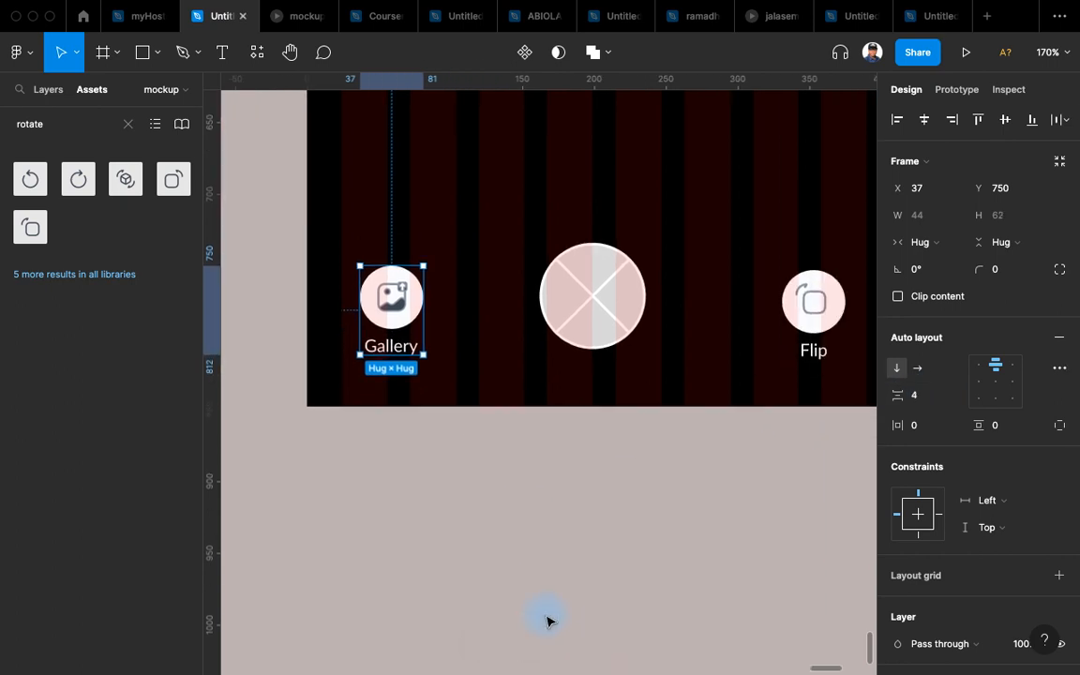
pyautogui.keyDown('shift'); pyautogui.click(803, 330); pyautogui.keyUp('shift')
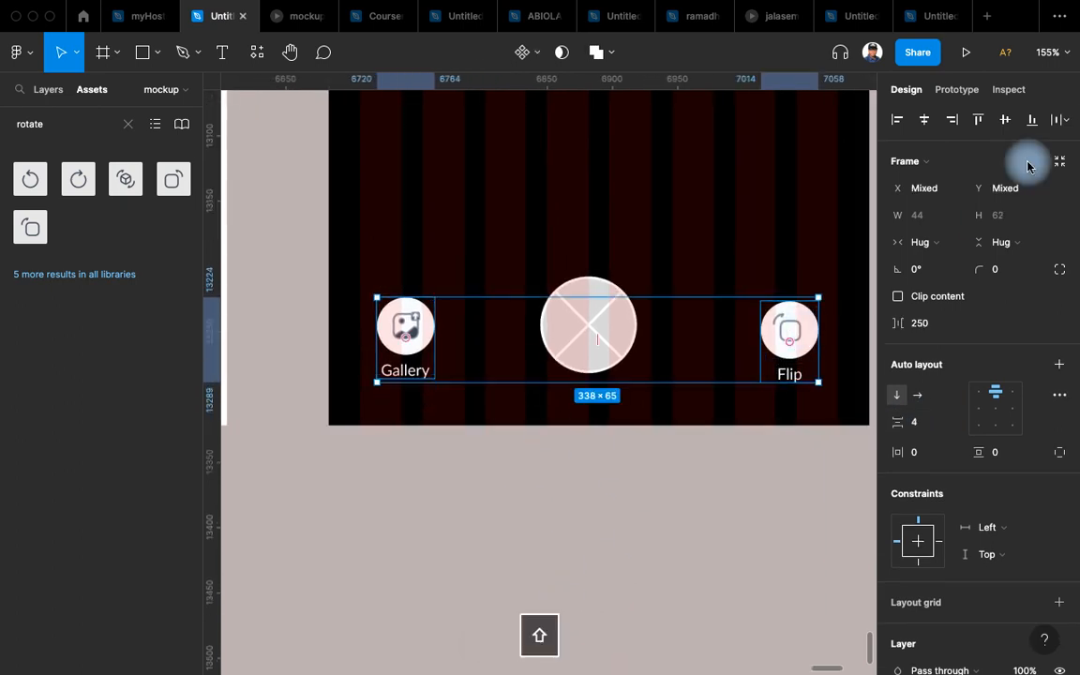
pyautogui.click(981, 119)
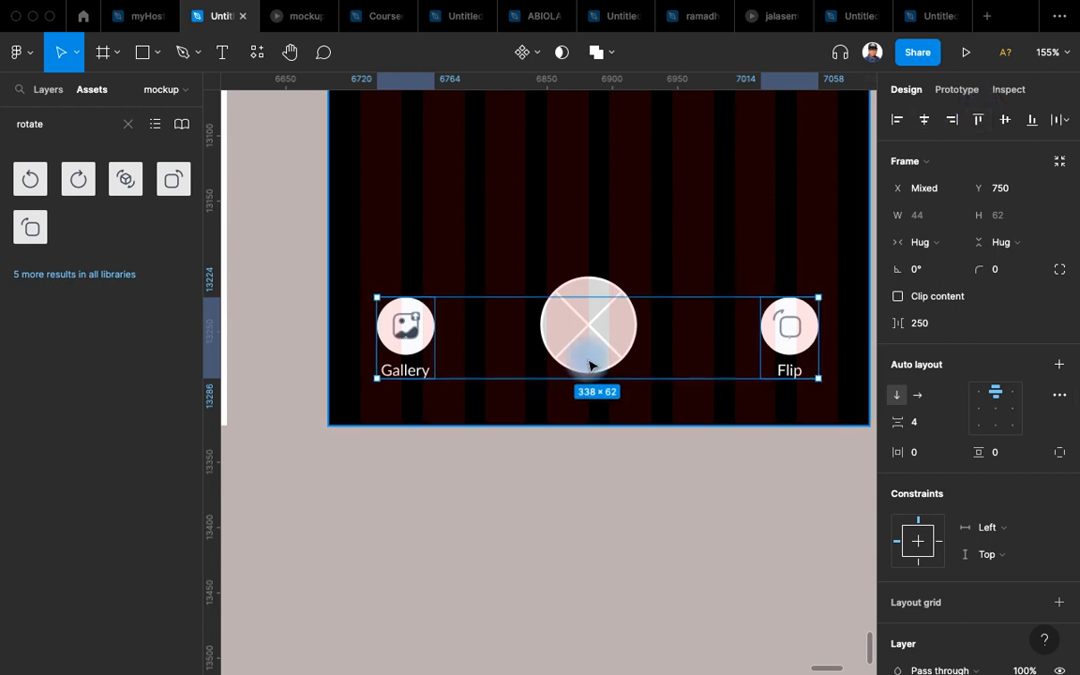
pyautogui.click(668, 509)
pyautogui.click(630, 328)
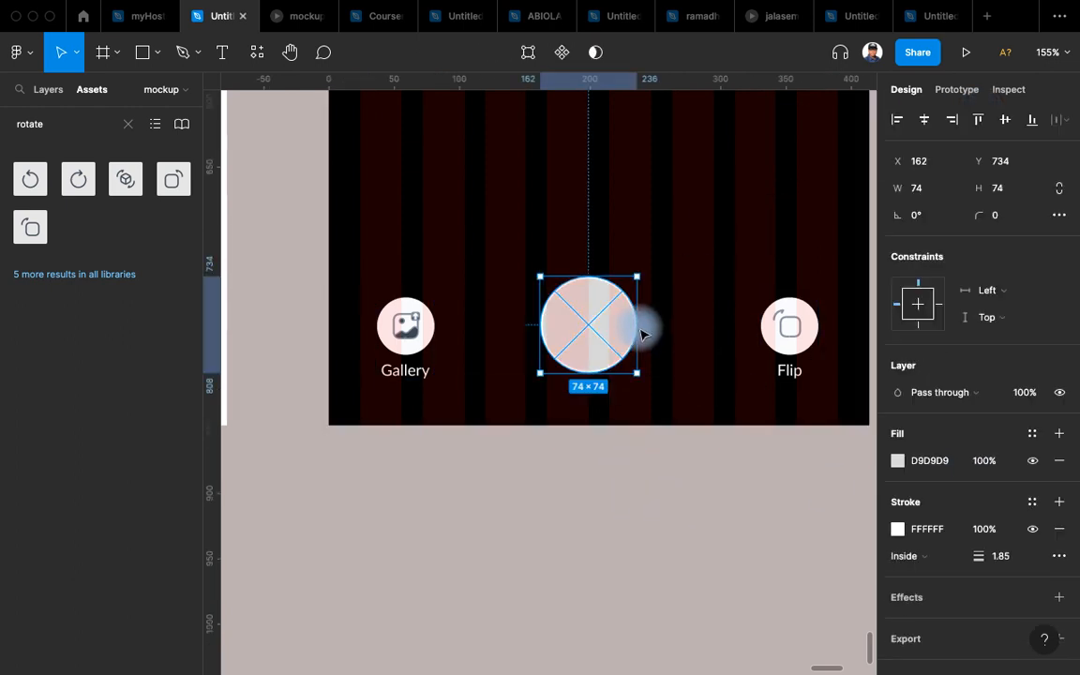
pyautogui.scroll(3, 634, 628)
pyautogui.scroll(-3, 638, 582)
pyautogui.scroll(-3, 636, 579)
pyautogui.scroll(-2, 588, 475)
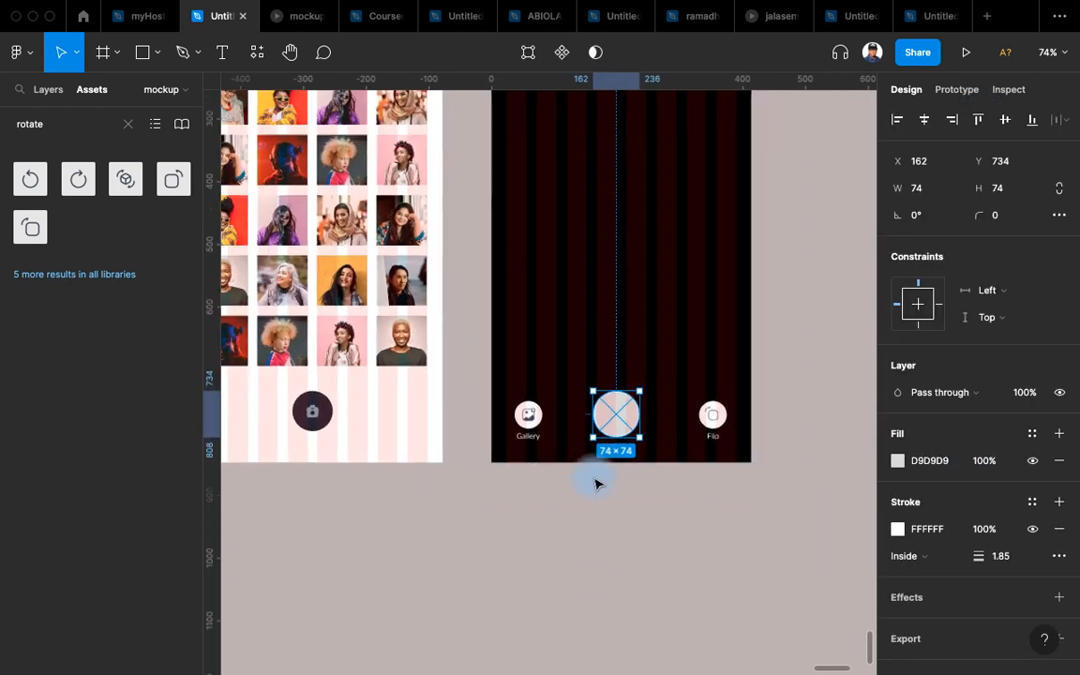
pyautogui.scroll(2, 563, 464)
# Copy the camera button and swap it in for the crossed-out centre placeholder.
pyautogui.click(267, 404)
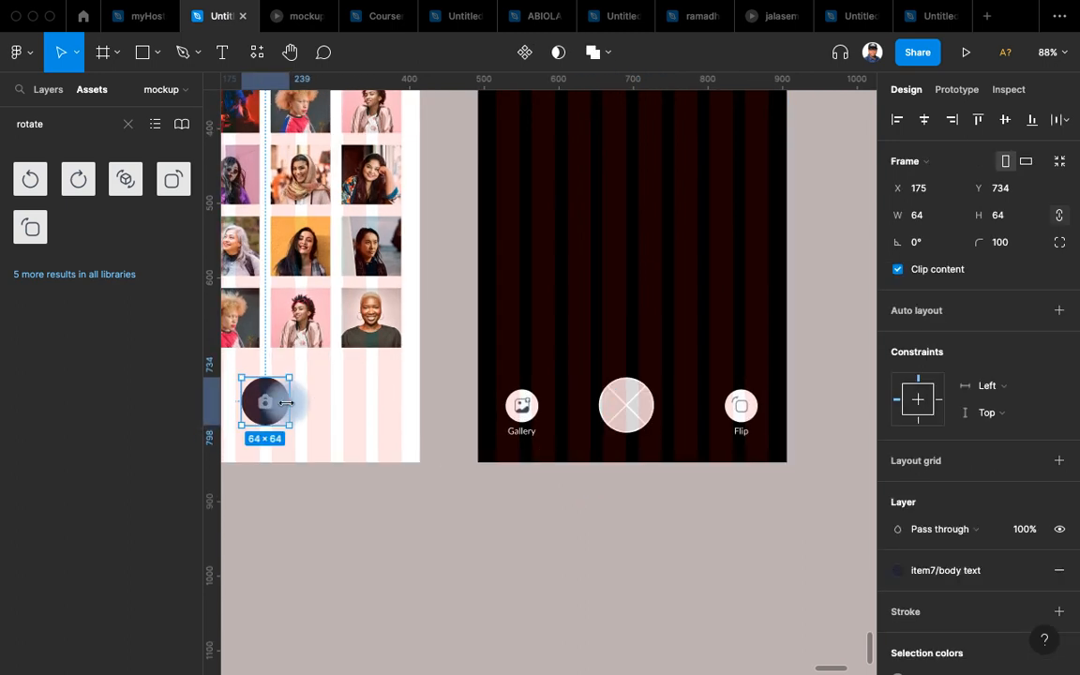
pyautogui.moveTo(280, 406); pyautogui.dragTo(583, 386)
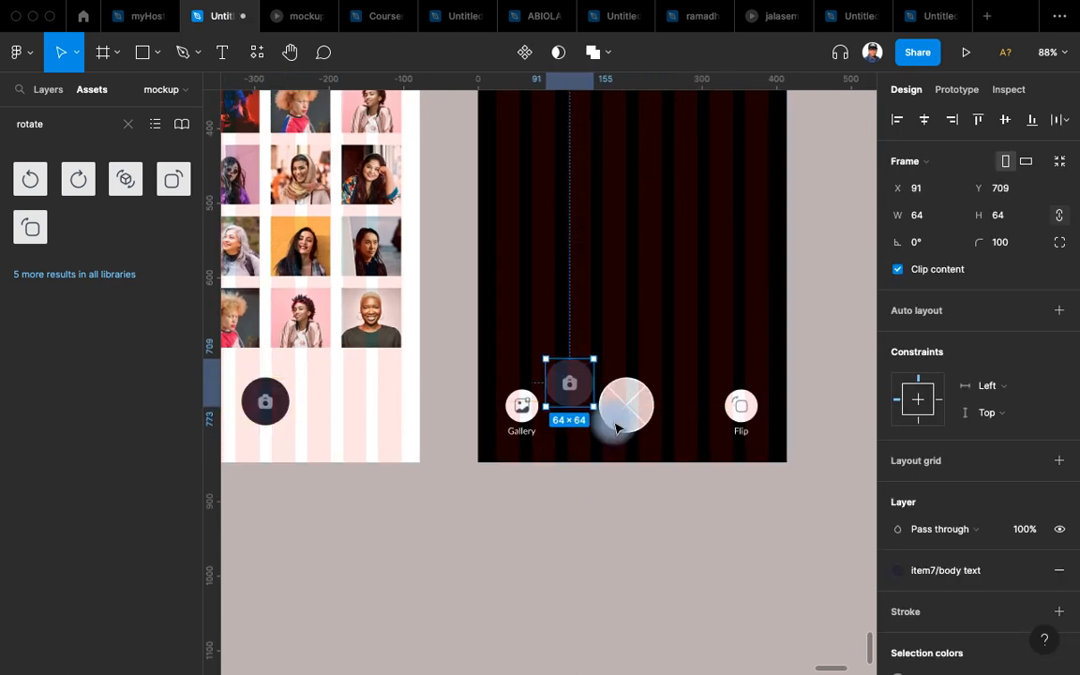
pyautogui.scroll(3, 614, 417)
pyautogui.scroll(1, 647, 427)
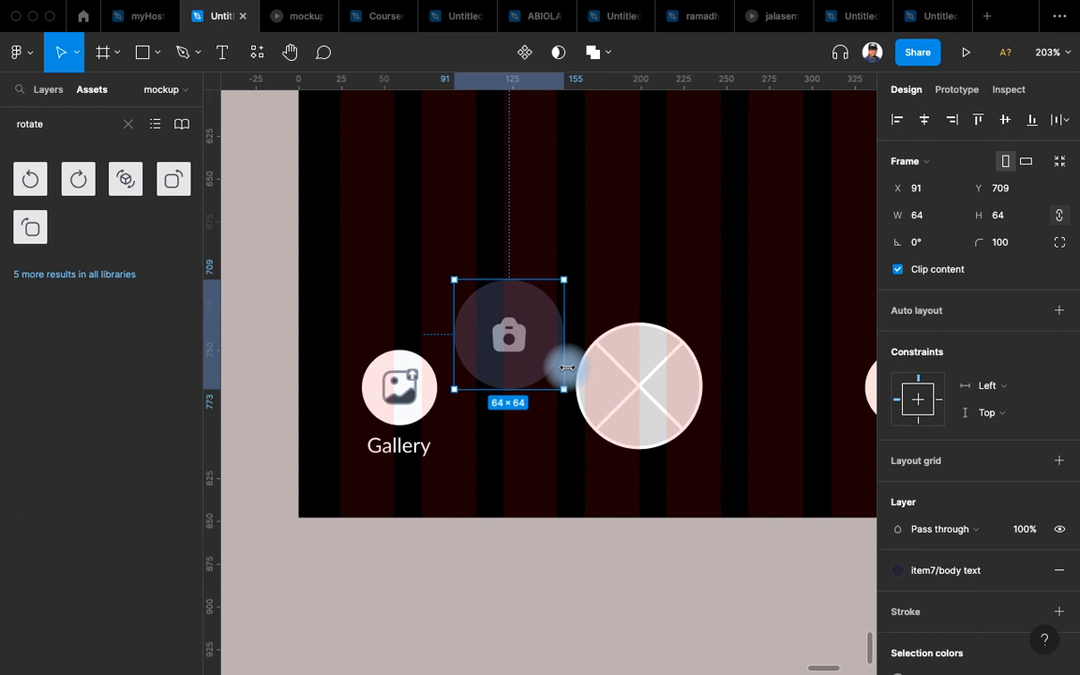
pyautogui.press('super+c')
pyautogui.click(640, 377)
pyautogui.click(520, 350)
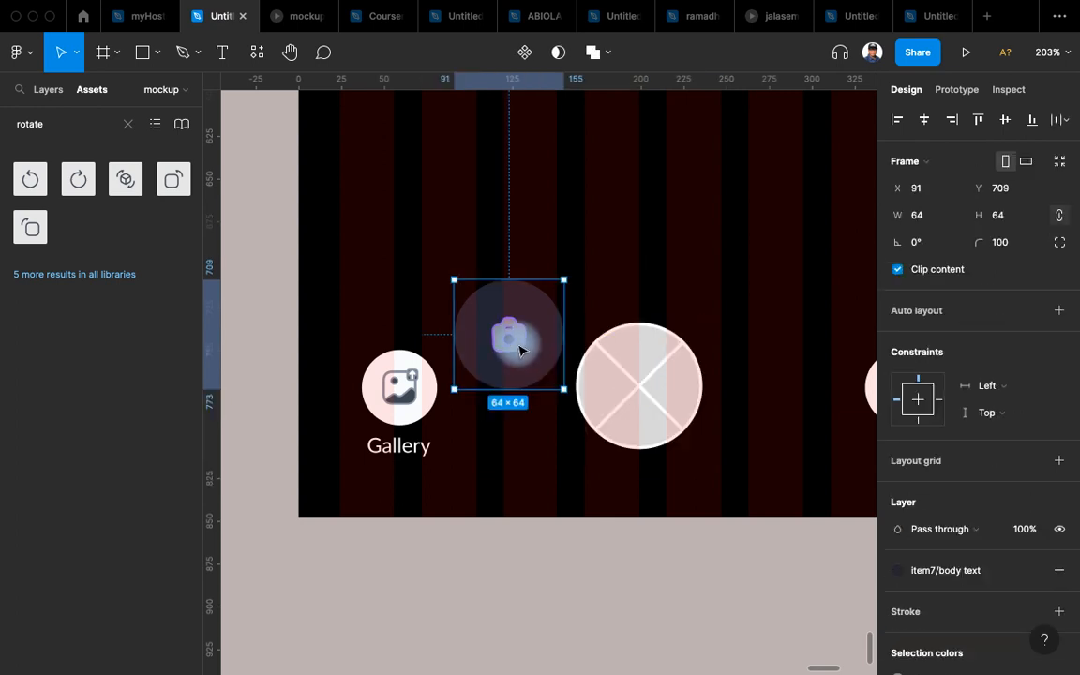
pyautogui.press('super+x')
pyautogui.click(611, 388)
pyautogui.press('super+shift+r')
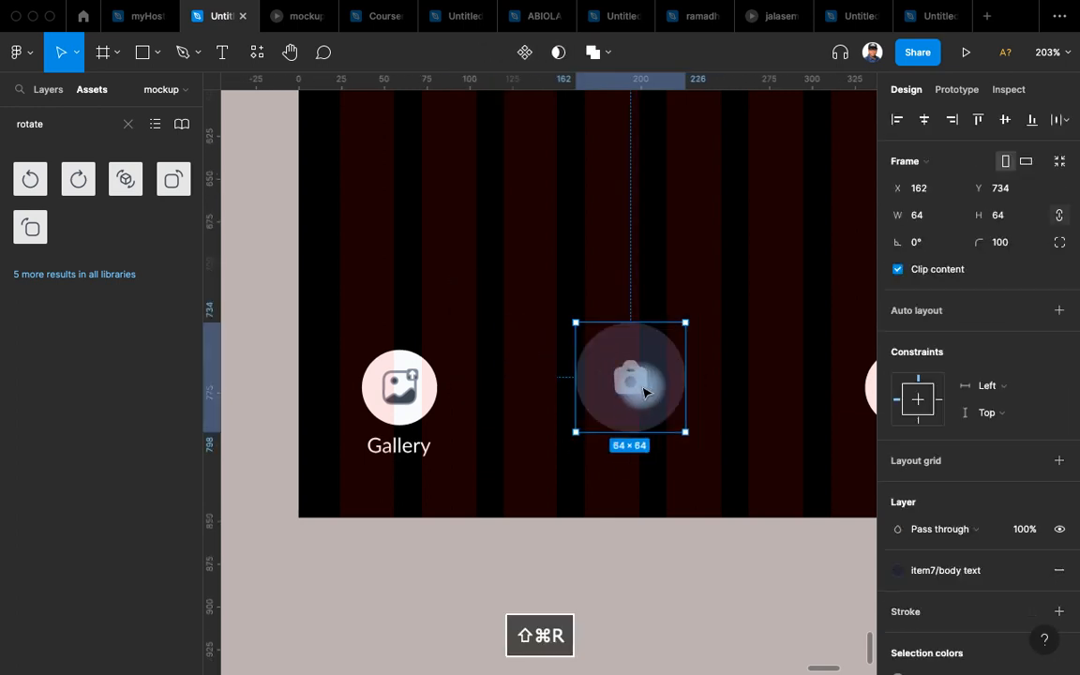
# Delete the camera icon from the button, fill it with the ash style, and hide layout grids.
pyautogui.hscroll(2, 669, 398)
pyautogui.click(623, 386)
pyautogui.press('BackSpace')
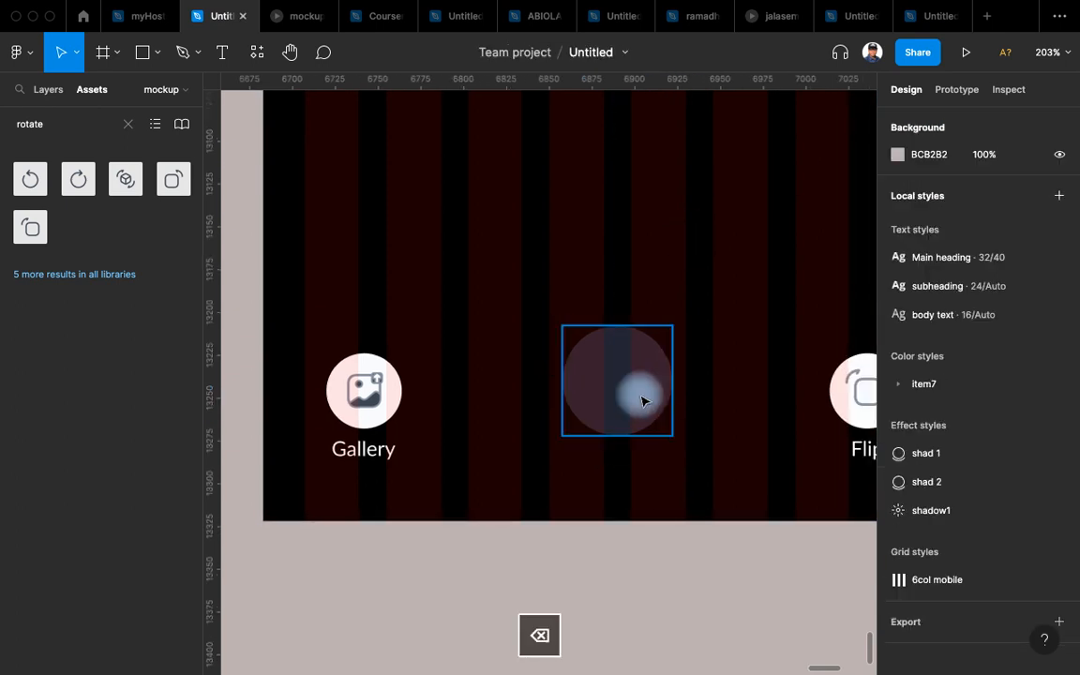
pyautogui.click(639, 393)
pyautogui.scroll(-2, 974, 565)
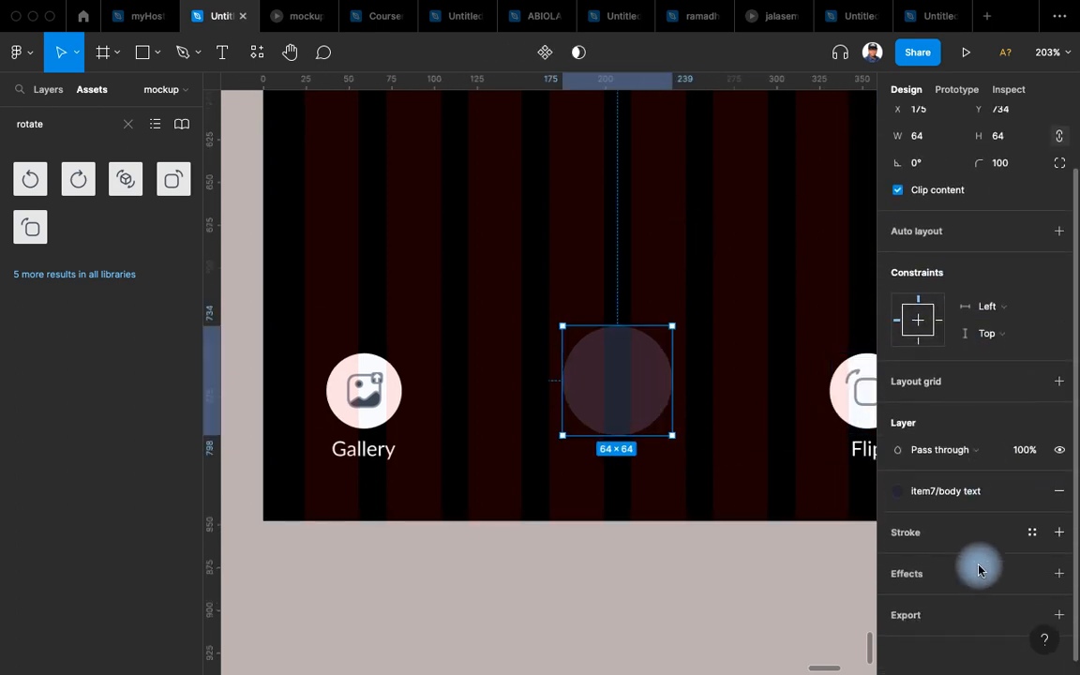
pyautogui.click(975, 484)
pyautogui.click(938, 624)
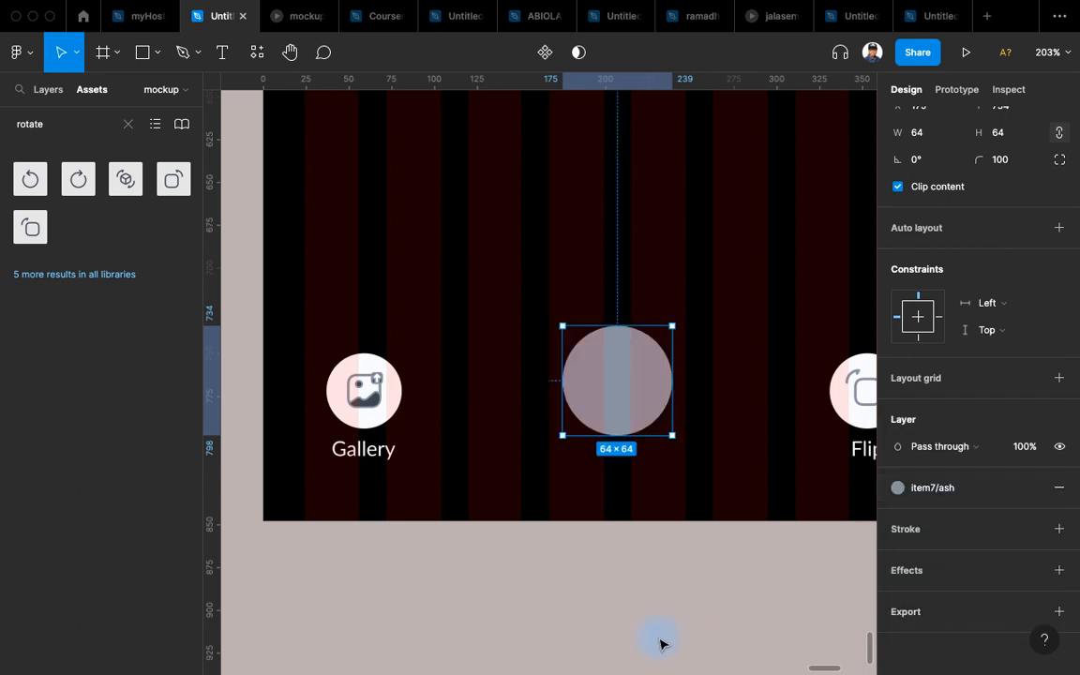
pyautogui.hotkey('shift', 'g')
# Change the centre button's fill to the item7/white colour style.
pyautogui.moveTo(660, 641); pyautogui.dragTo(581, 636)
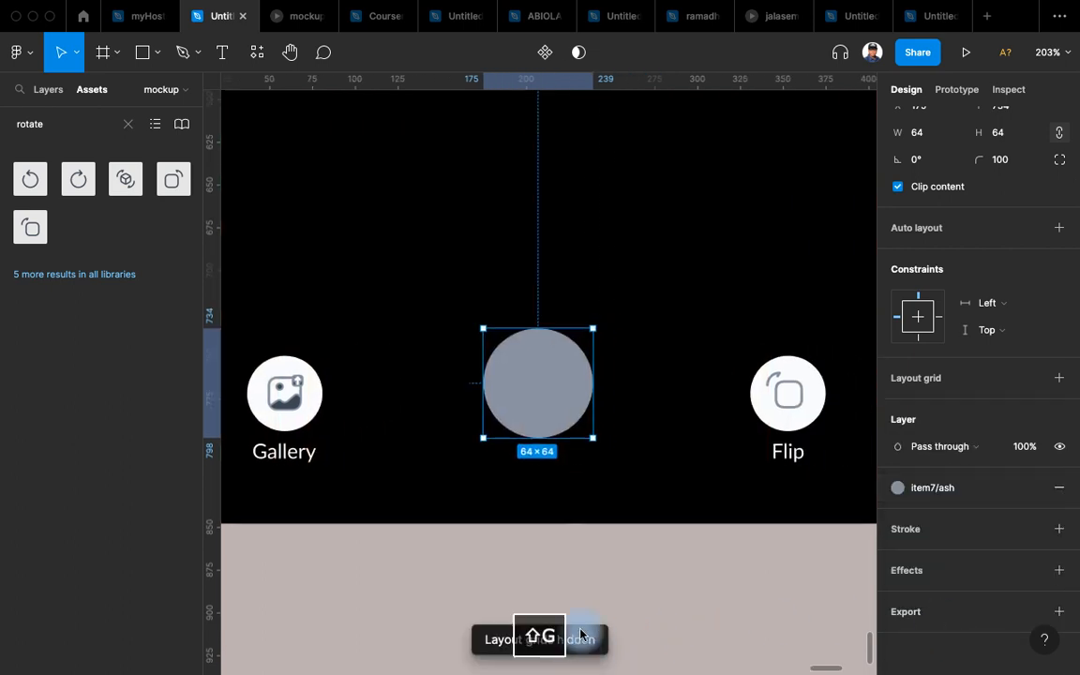
pyautogui.scroll(-4, 582, 635)
pyautogui.click(626, 632)
pyautogui.moveTo(636, 593); pyautogui.dragTo(626, 566)
pyautogui.scroll(-3, 626, 567)
pyautogui.scroll(1, 567, 480)
pyautogui.click(565, 482)
pyautogui.click(570, 485)
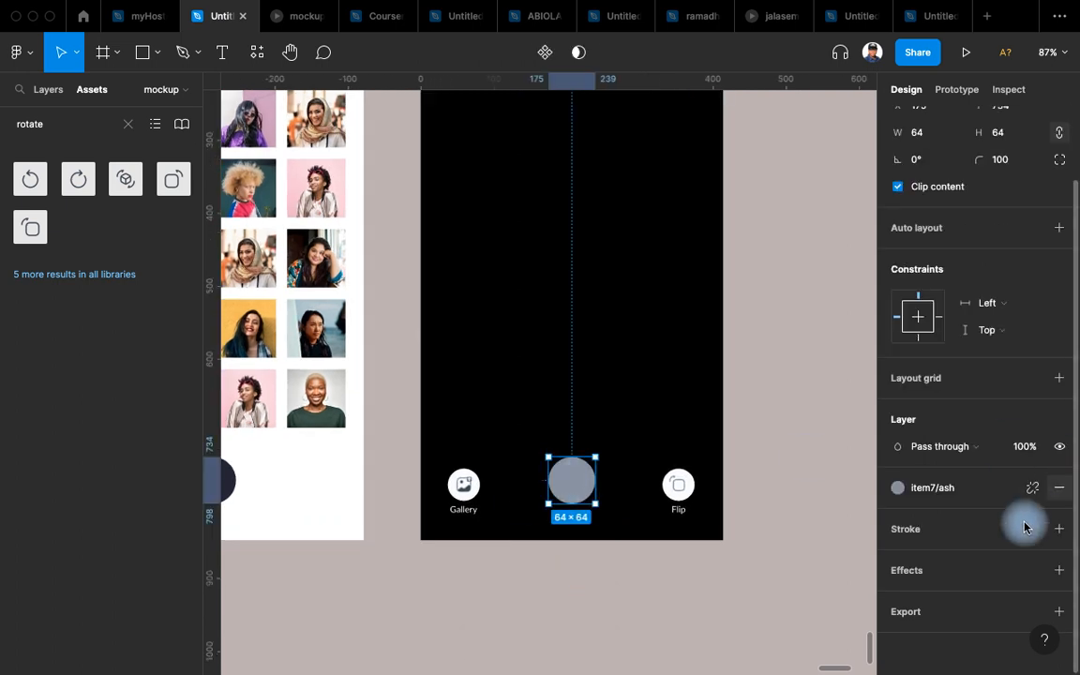
pyautogui.click(978, 487)
pyautogui.click(938, 605)
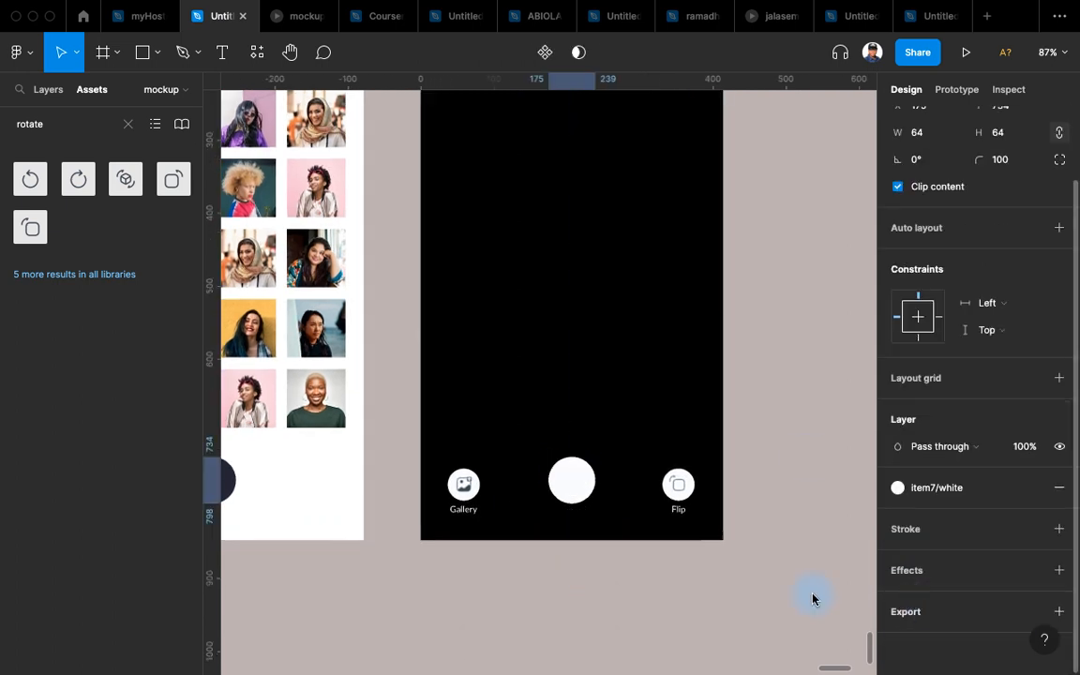
# Recolour the rotate icon in the Flip button with the item7/body 2 style.
pyautogui.scroll(3, 720, 527)
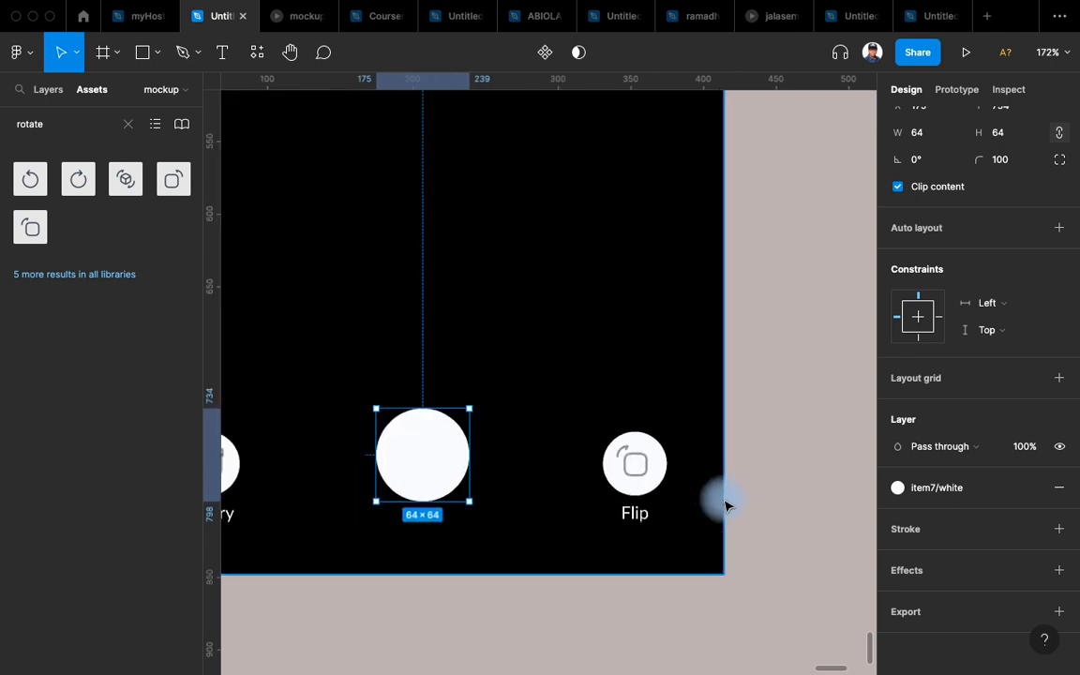
pyautogui.click(632, 461)
pyautogui.click(634, 466)
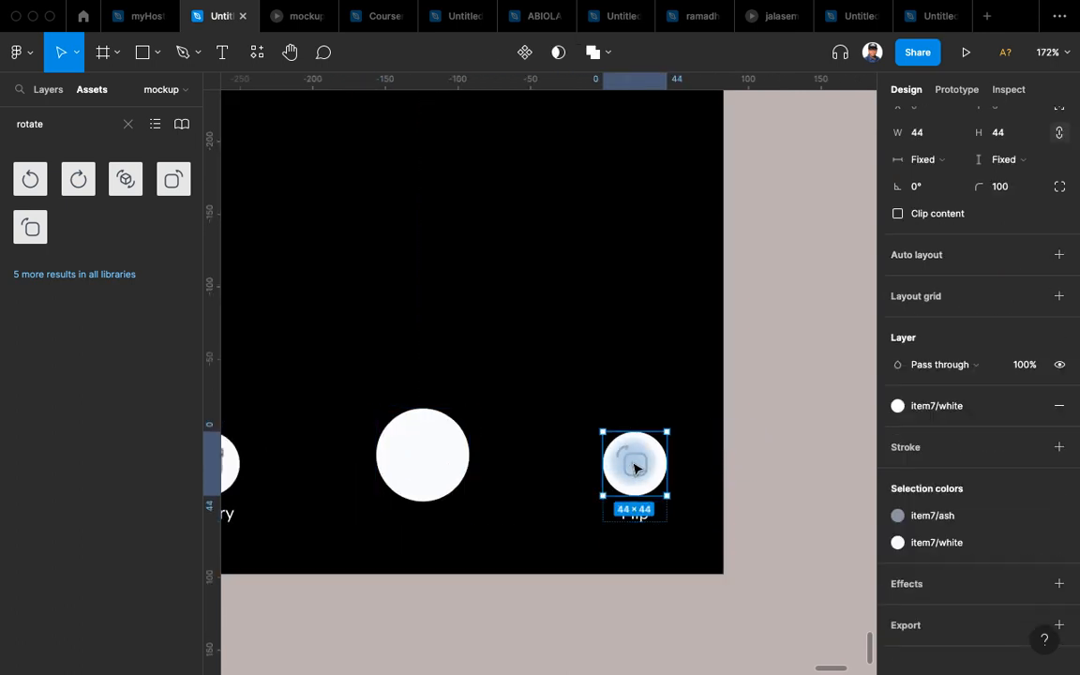
pyautogui.click(635, 469)
pyautogui.scroll(-3, 966, 544)
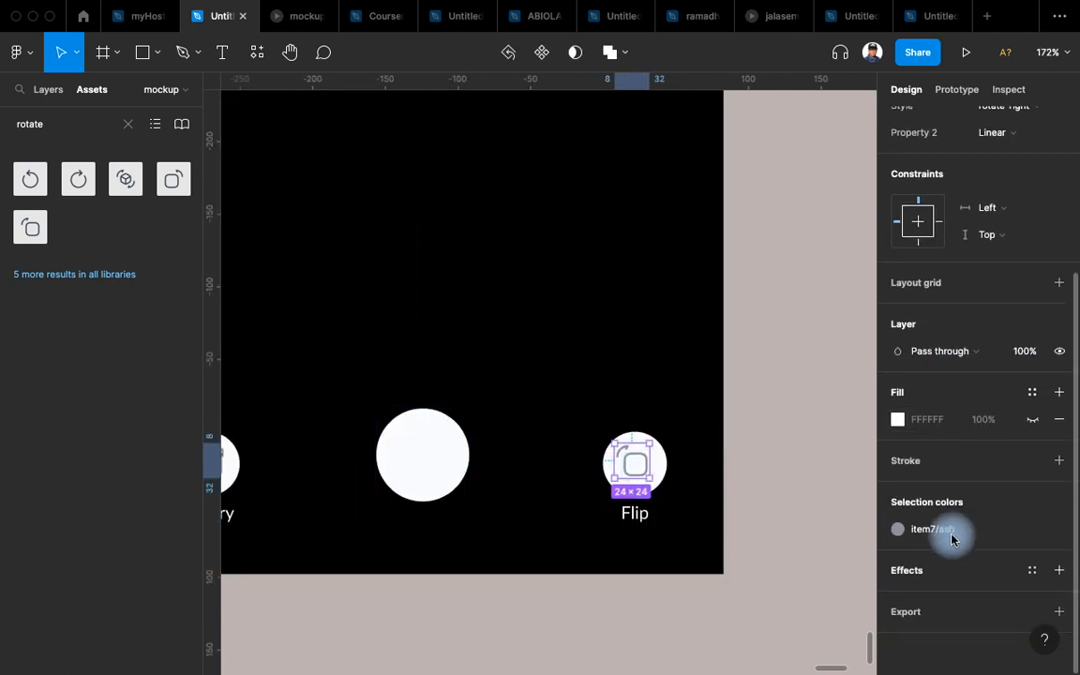
pyautogui.click(935, 529)
pyautogui.click(749, 560)
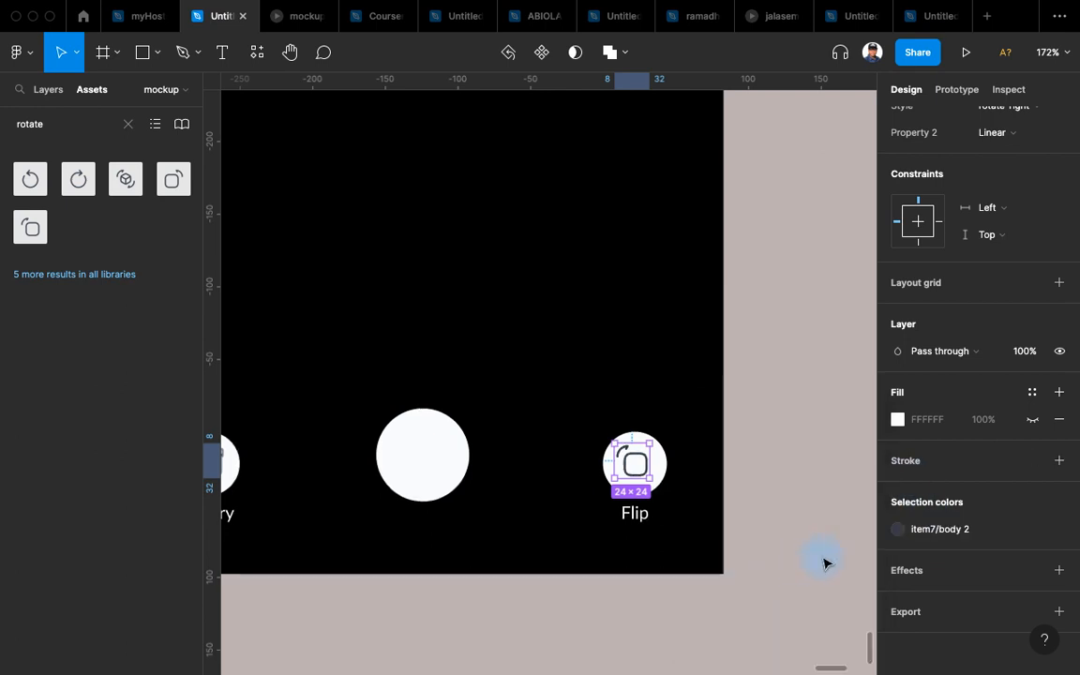
# Link the Gallery icon's dark and ash colours to the item7/body 2 style.
pyautogui.hscroll(-5, 595, 534)
pyautogui.click(422, 429)
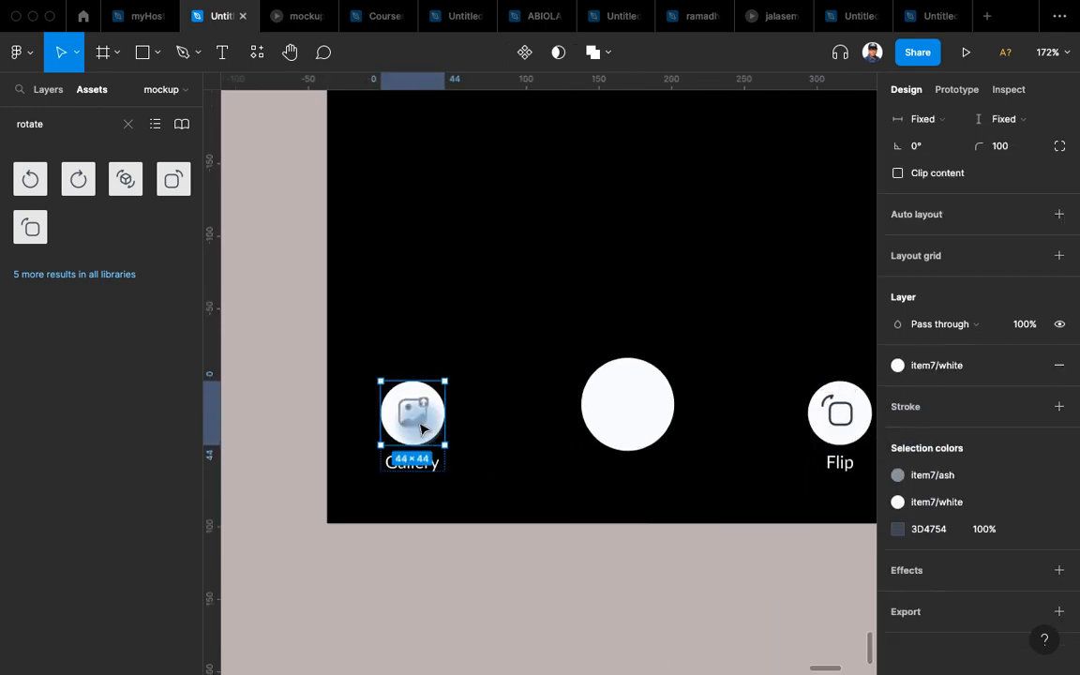
pyautogui.doubleClick(422, 429)
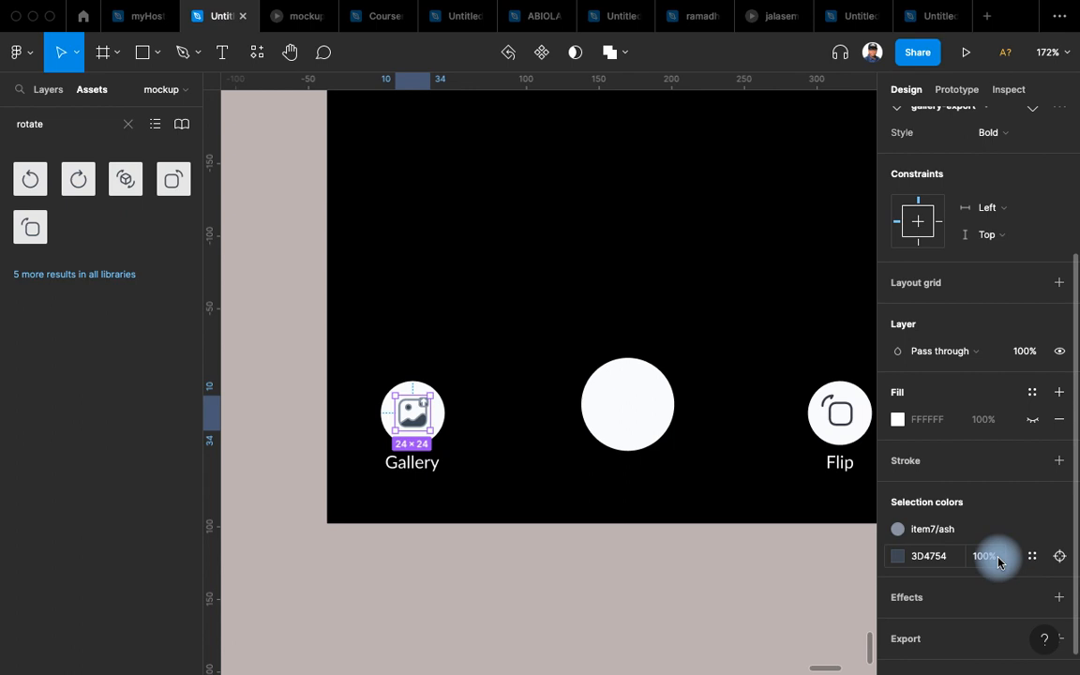
pyautogui.scroll(4, 1017, 342)
pyautogui.scroll(-5, 932, 544)
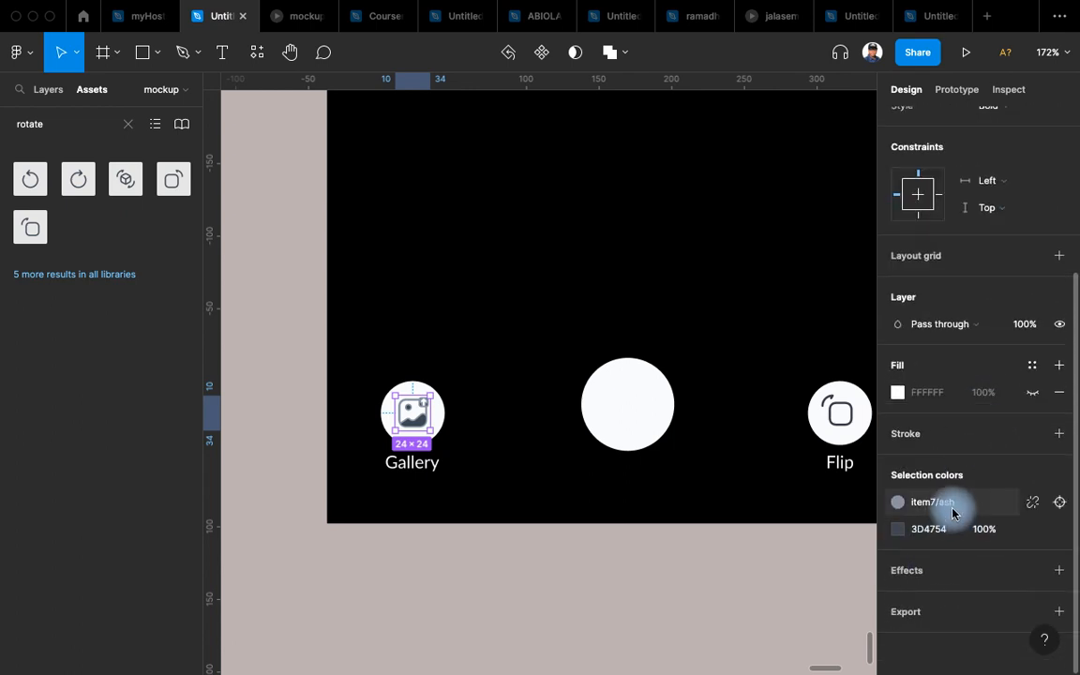
pyautogui.click(1030, 531)
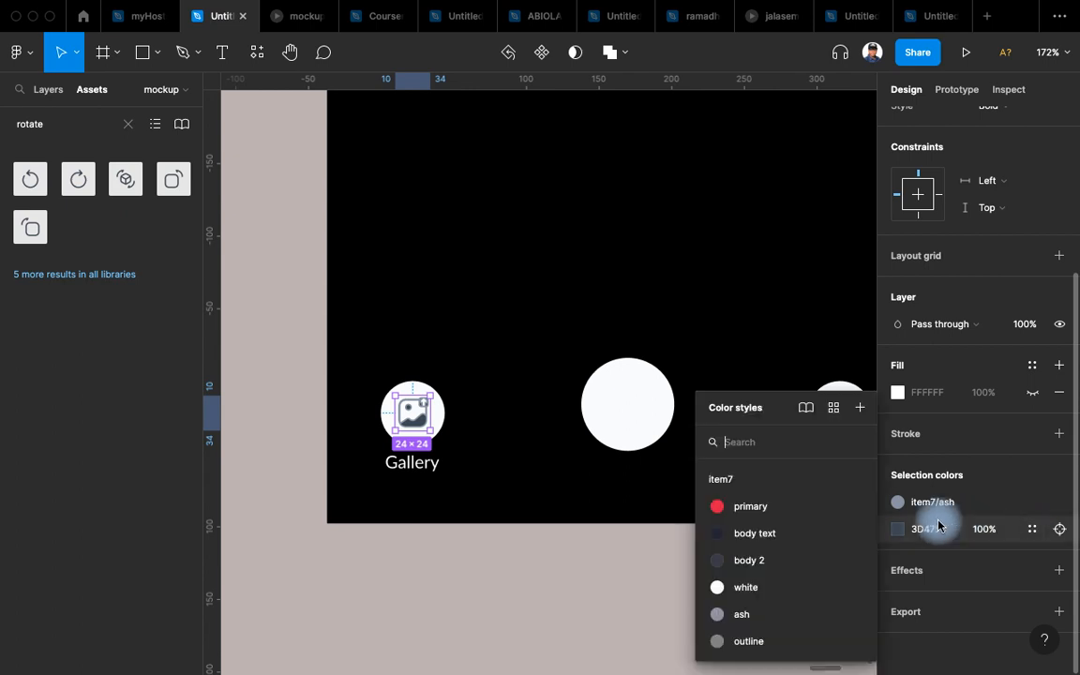
pyautogui.click(755, 562)
pyautogui.click(952, 504)
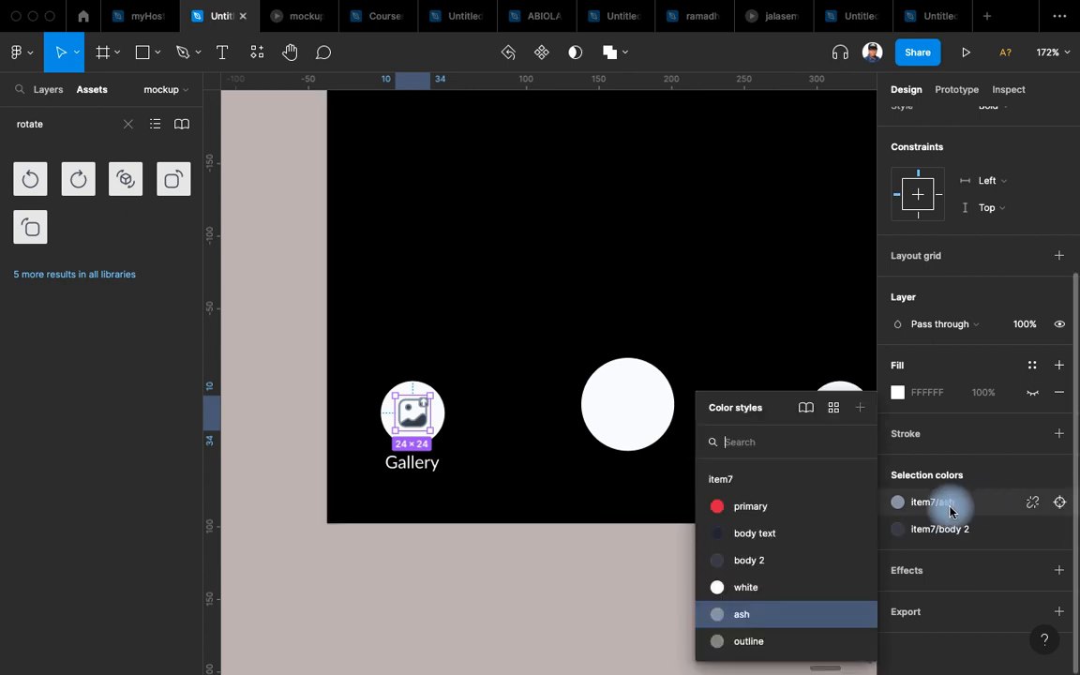
pyautogui.click(756, 562)
pyautogui.click(571, 587)
pyautogui.scroll(-3, 571, 583)
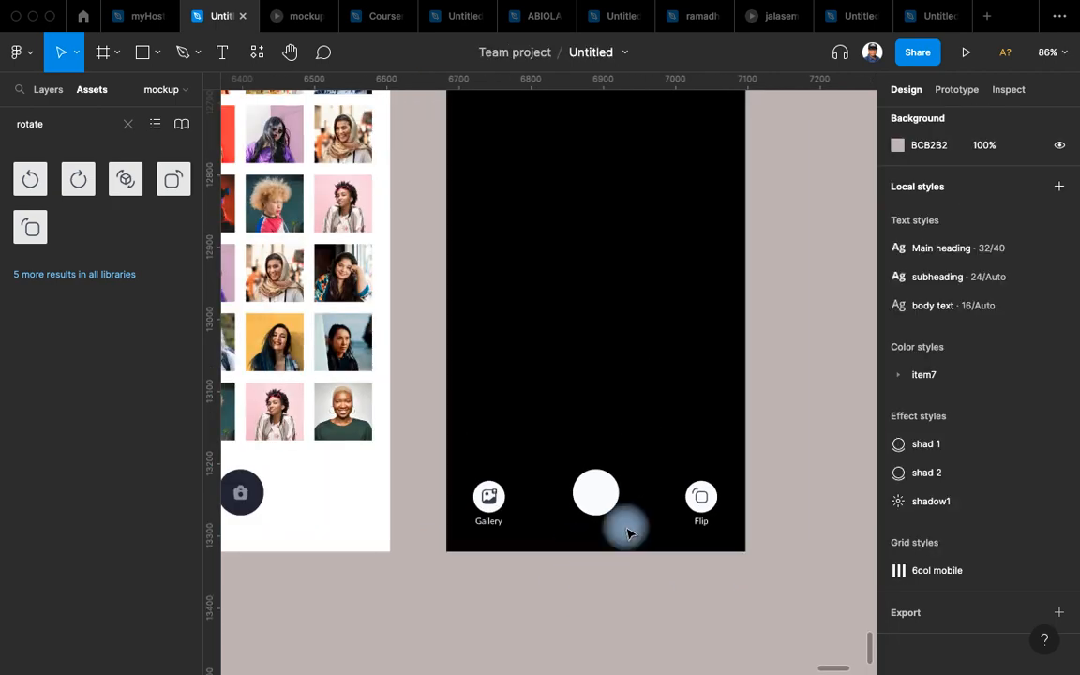
# Zoom out and select the Tell a friend card beside the Logout card.
pyautogui.scroll(-4, 721, 424)
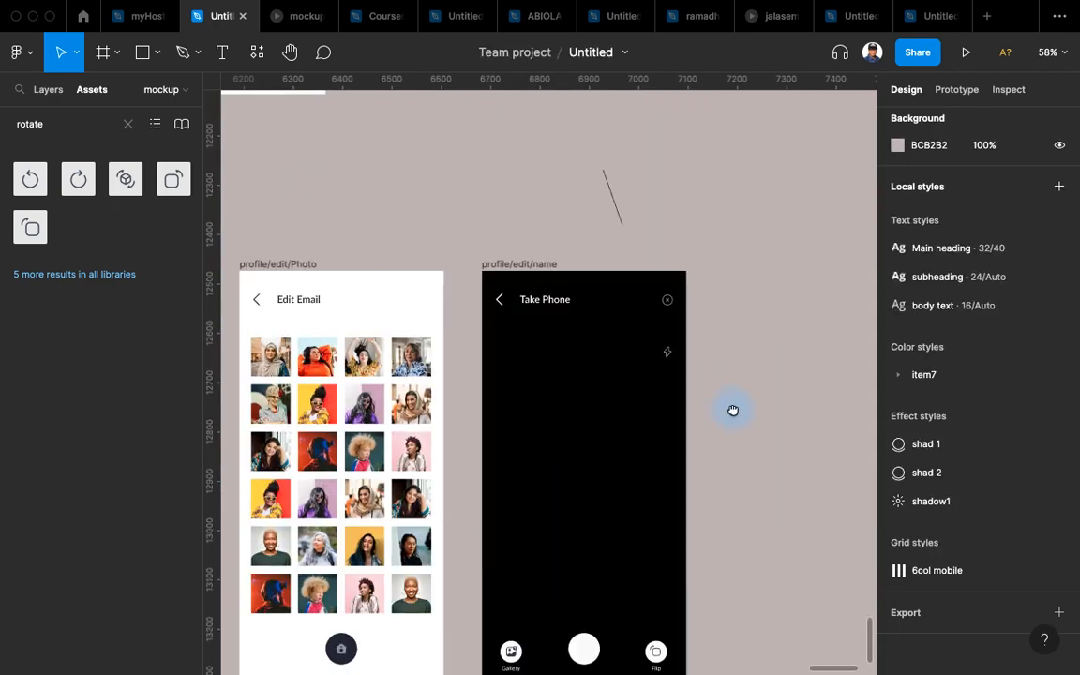
pyautogui.scroll(-6, 732, 422)
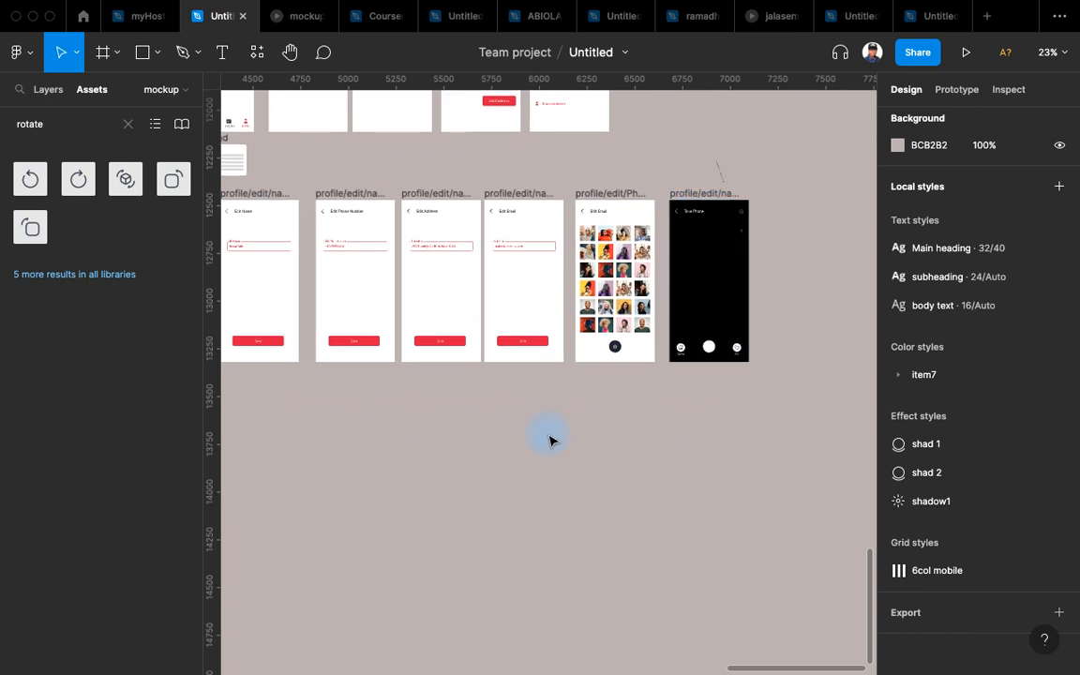
pyautogui.hscroll(-5, 551, 441)
pyautogui.scroll(3, 525, 308)
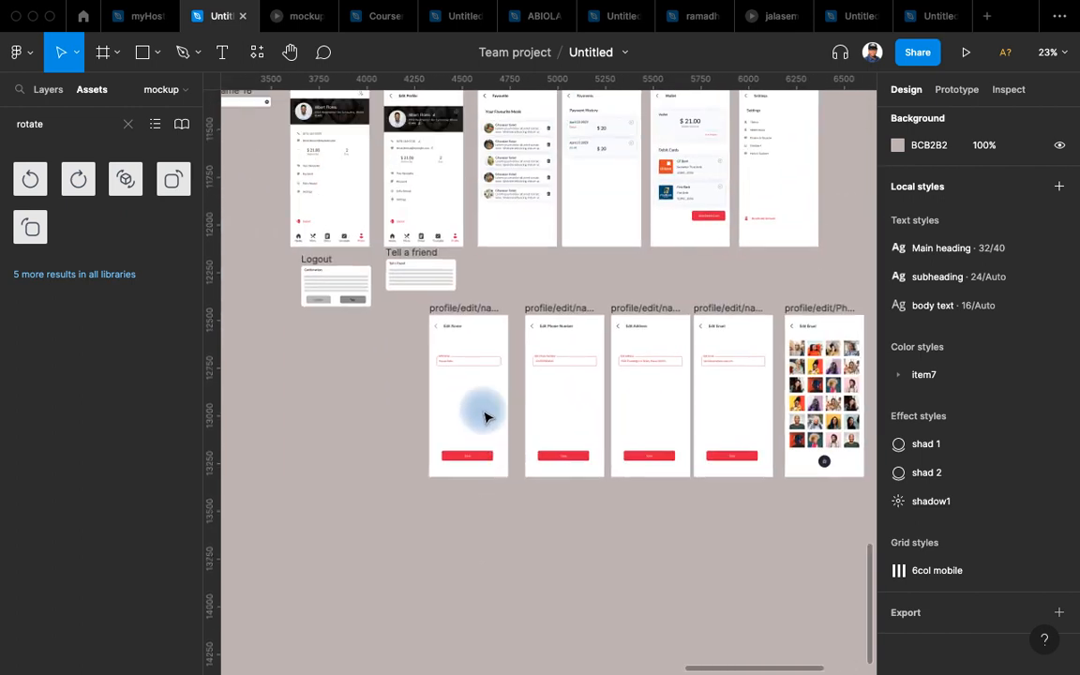
pyautogui.scroll(2, 343, 366)
pyautogui.scroll(5, 368, 353)
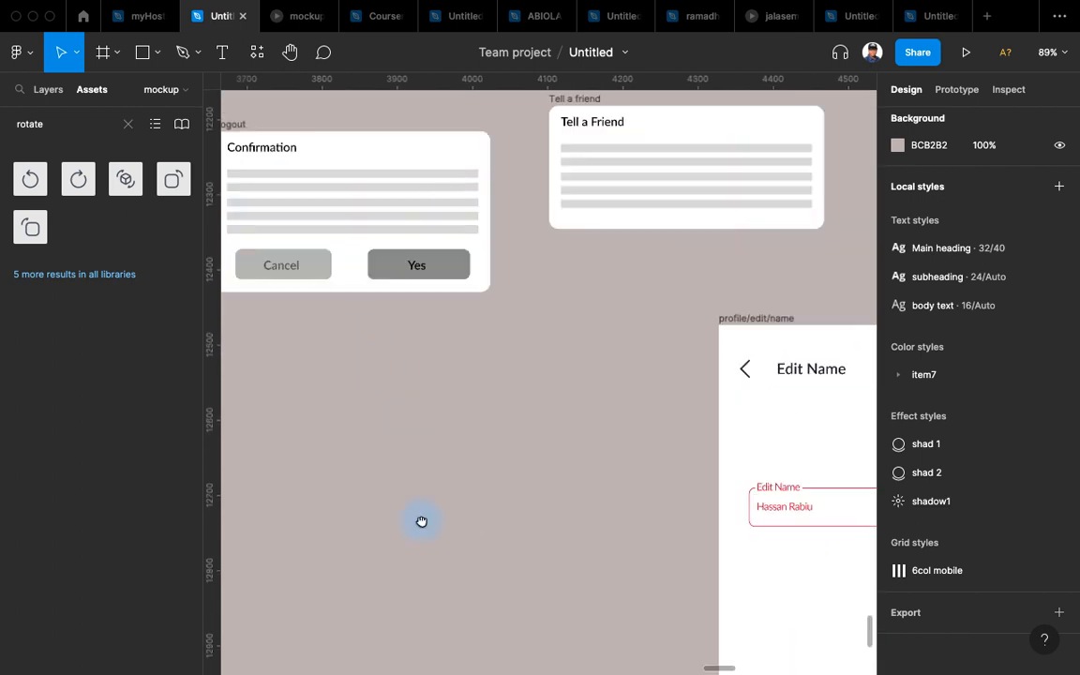
pyautogui.scroll(2, 422, 520)
pyautogui.click(584, 189)
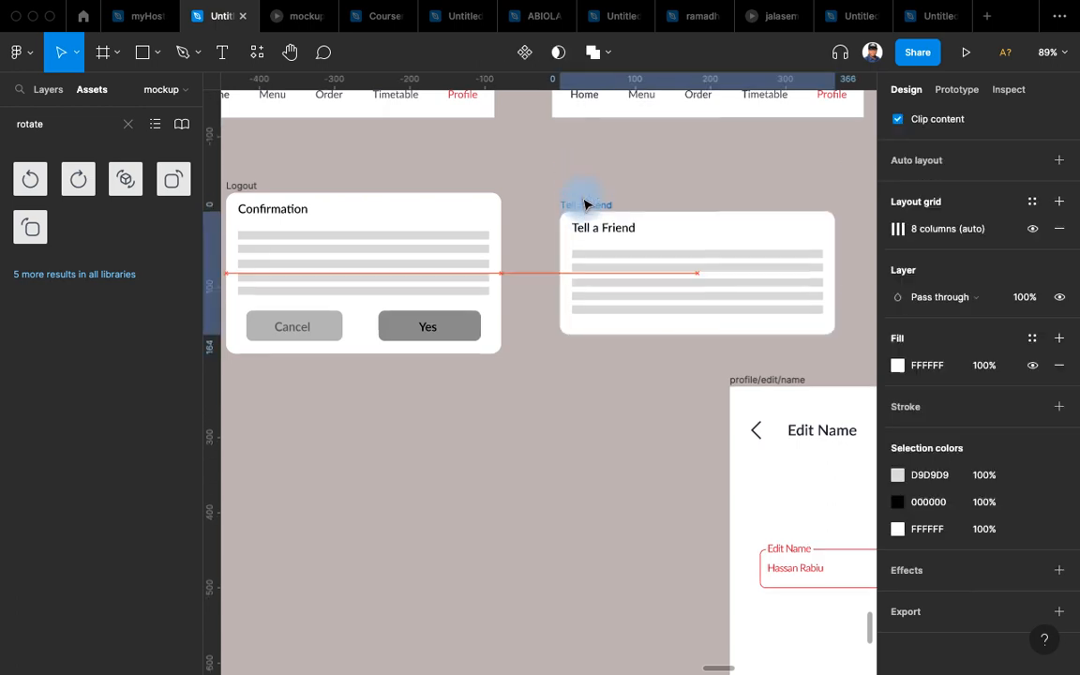
# Pan and zoom in on the Tell a friend card.
pyautogui.scroll(-4, 470, 301)
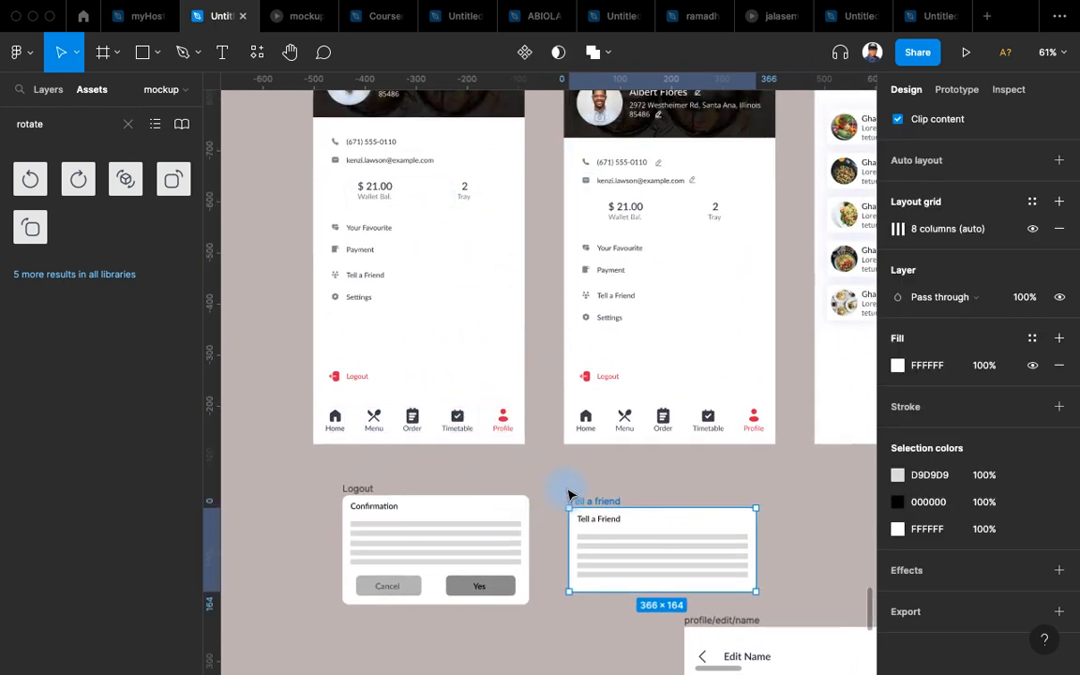
pyautogui.hscroll(5, 571, 492)
pyautogui.scroll(3, 569, 436)
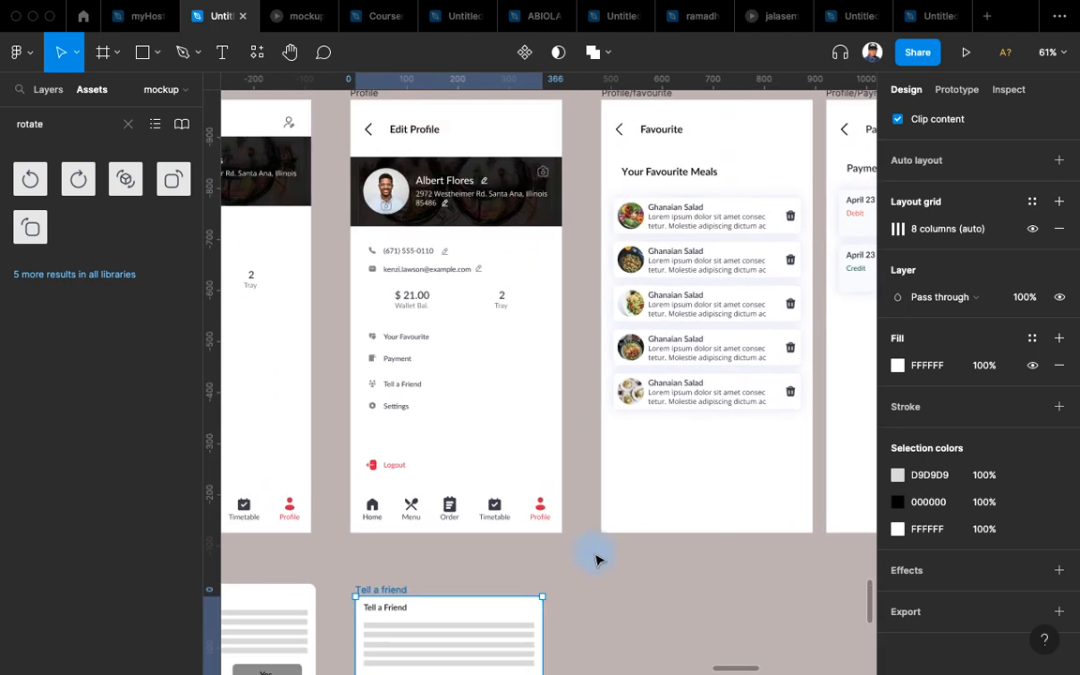
pyautogui.scroll(-3, 592, 559)
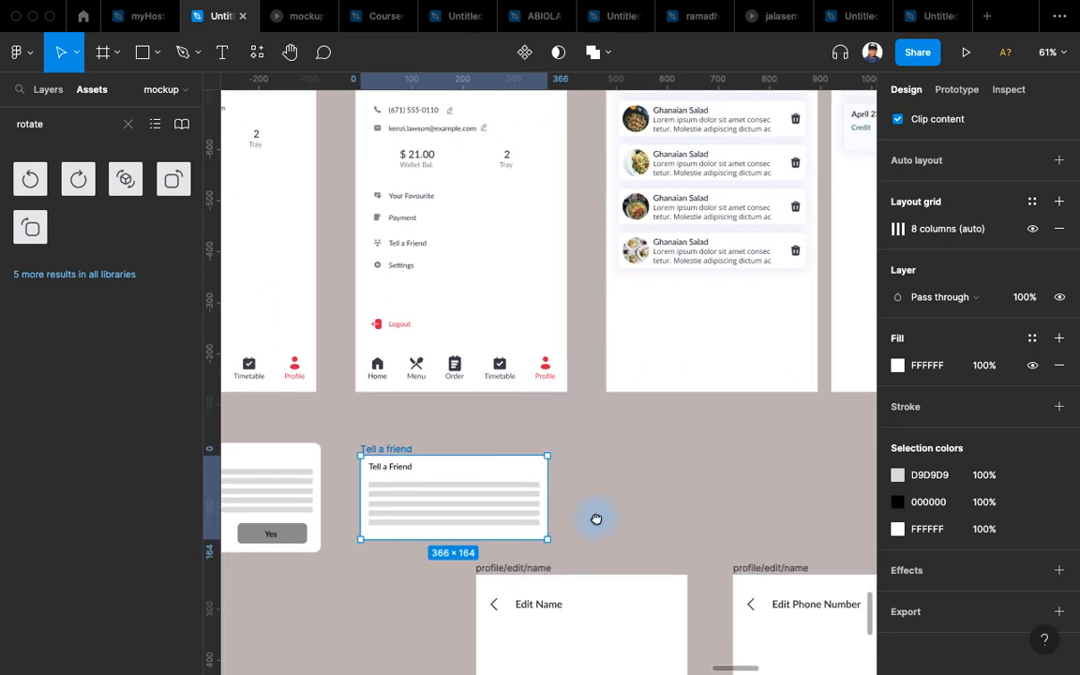
pyautogui.scroll(3, 597, 518)
pyautogui.moveTo(368, 453); pyautogui.dragTo(492, 404)
pyautogui.scroll(3, 377, 509)
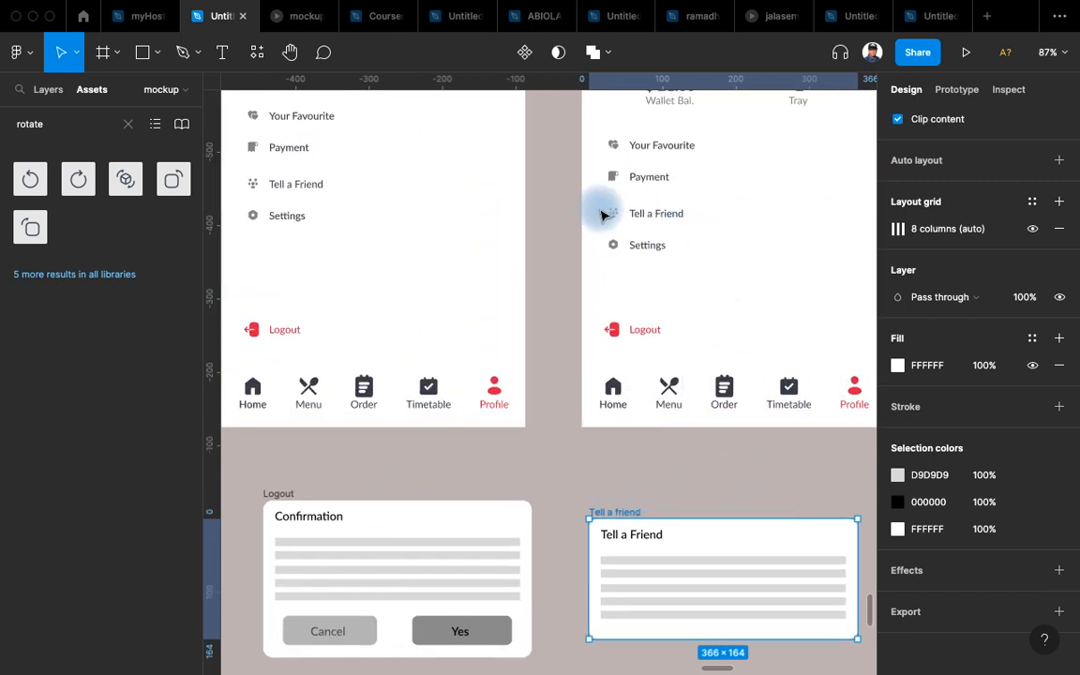
pyautogui.scroll(5, 600, 477)
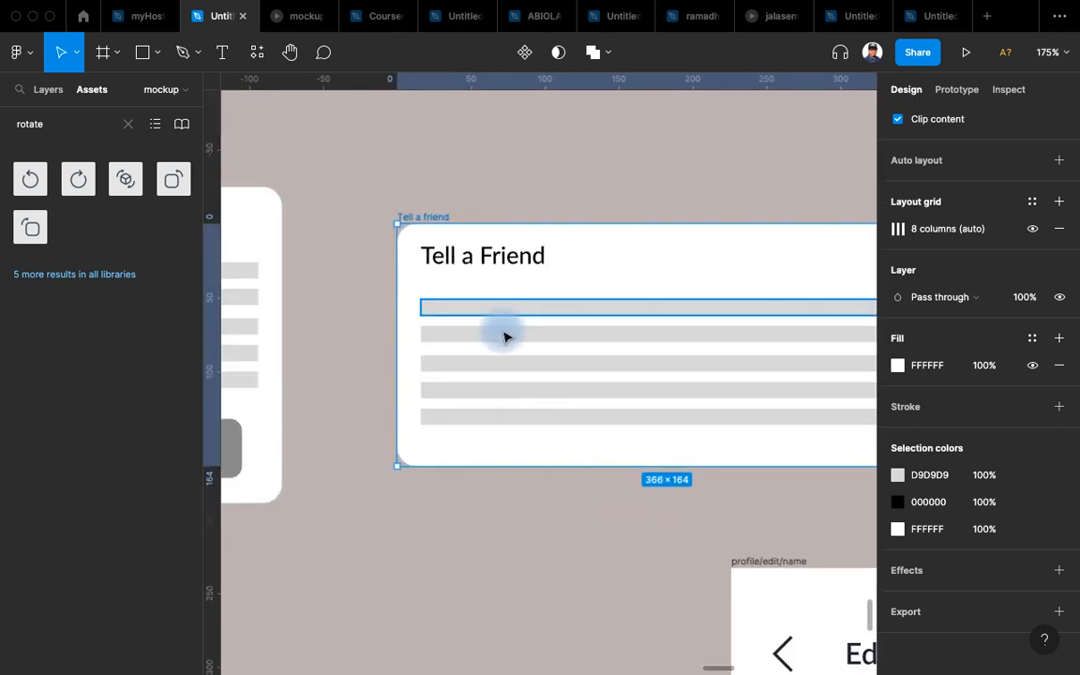
# Apply the body text colour style to the black in both the Tell a friend and Logout cards.
pyautogui.hscroll(3, 507, 335)
pyautogui.scroll(-2, 506, 335)
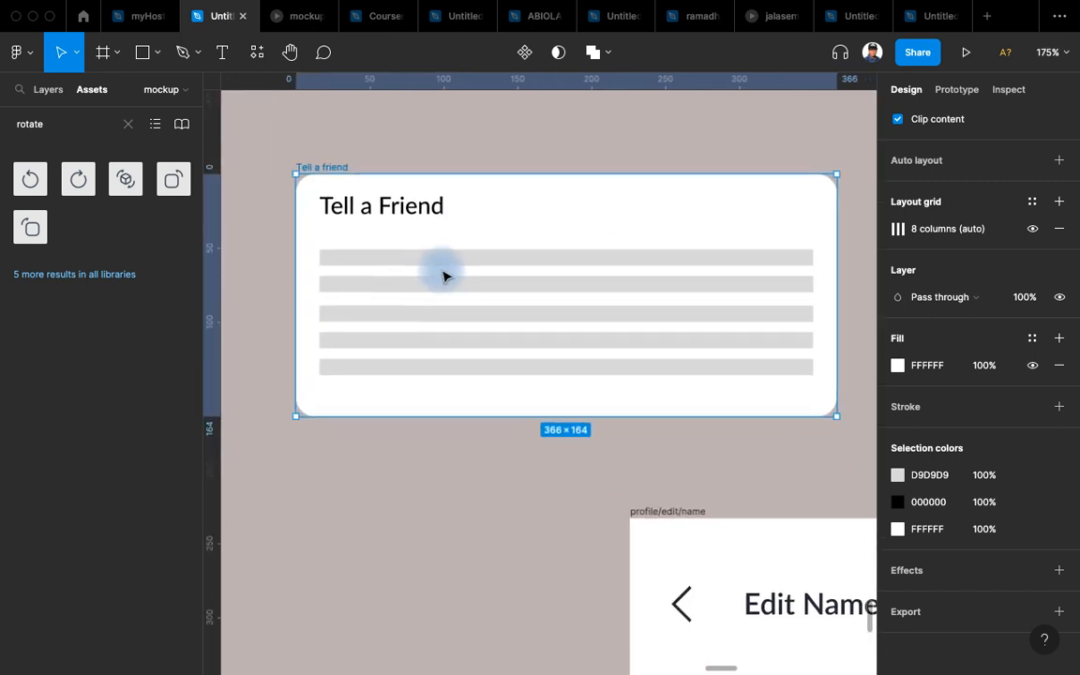
pyautogui.click(379, 212)
pyautogui.scroll(3, 518, 366)
pyautogui.scroll(-5, 449, 301)
pyautogui.hscroll(-2, 480, 314)
pyautogui.keyDown('shift'); pyautogui.click(265, 346); pyautogui.keyUp('shift')
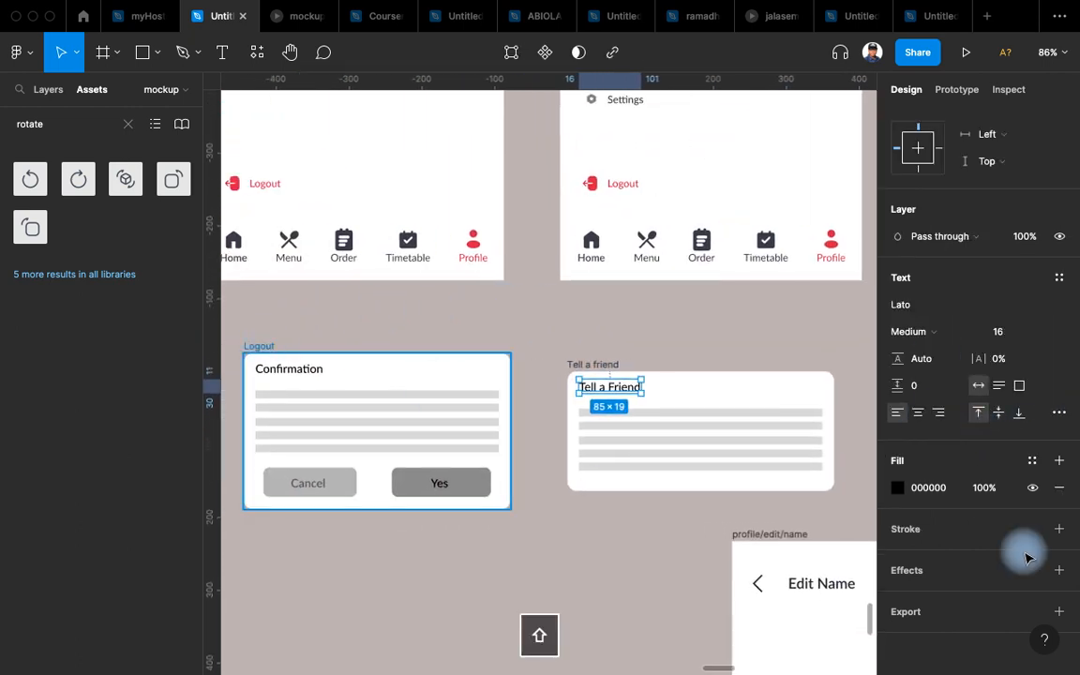
pyautogui.click(647, 352)
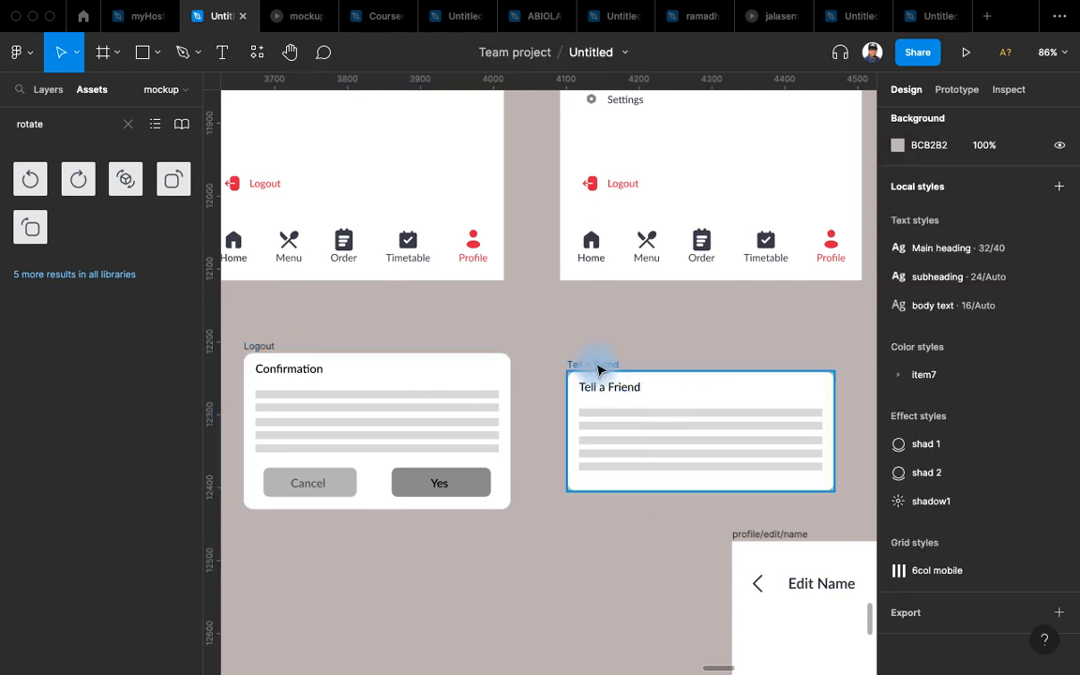
pyautogui.click(598, 368)
pyautogui.keyDown('shift'); pyautogui.click(250, 348); pyautogui.keyUp('shift')
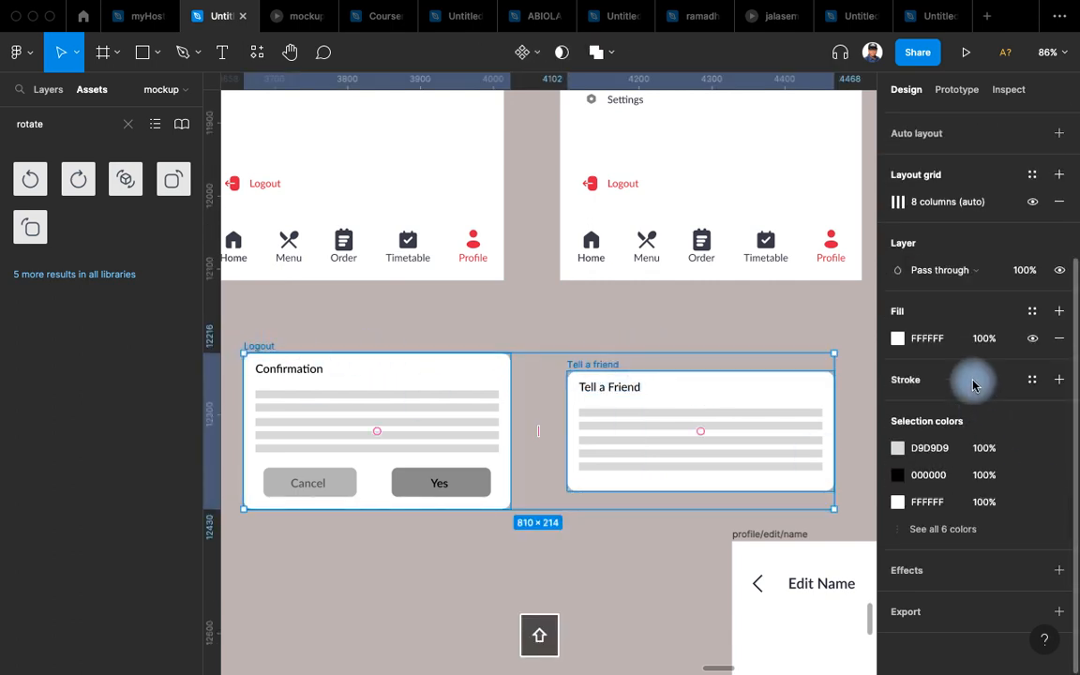
pyautogui.click(1033, 475)
pyautogui.click(761, 544)
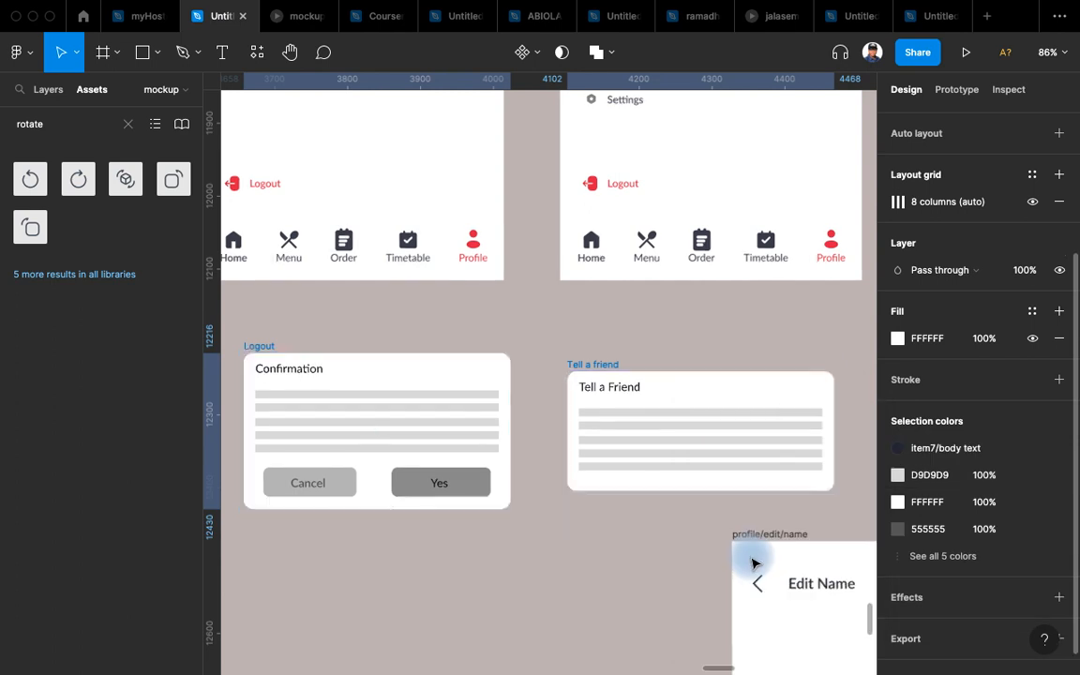
pyautogui.click(568, 321)
# Delete the five grey placeholder bars from the Tell a Friend card.
pyautogui.scroll(5, 620, 439)
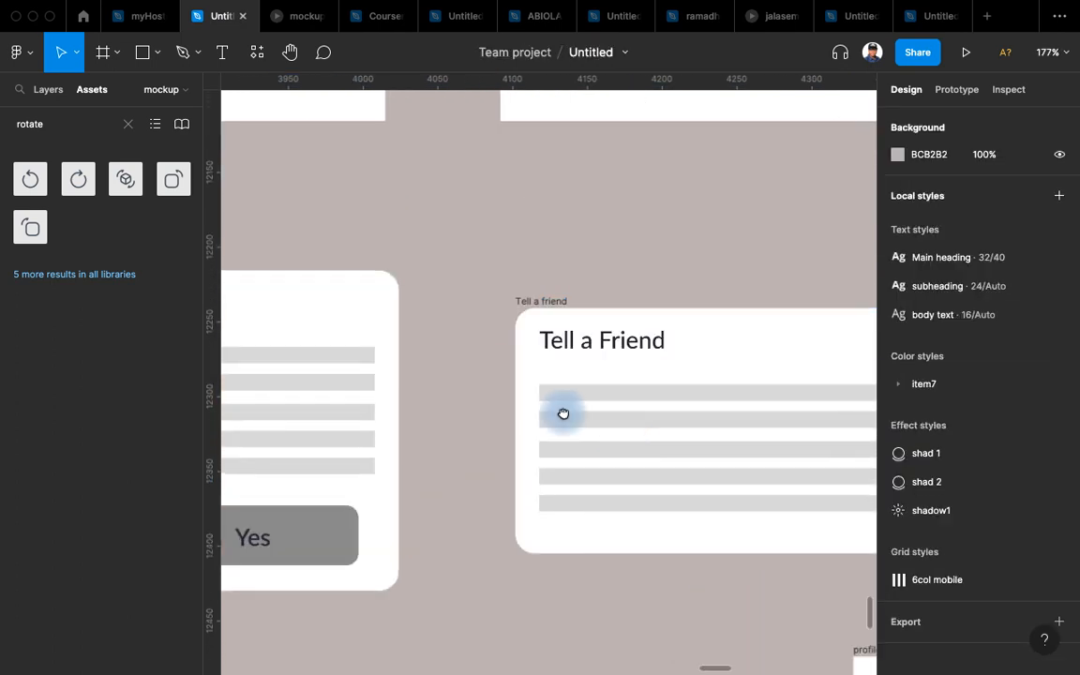
pyautogui.hscroll(3, 619, 347)
pyautogui.scroll(-2, 619, 346)
pyautogui.moveTo(677, 280); pyautogui.dragTo(560, 423)
pyautogui.press('BackSpace')
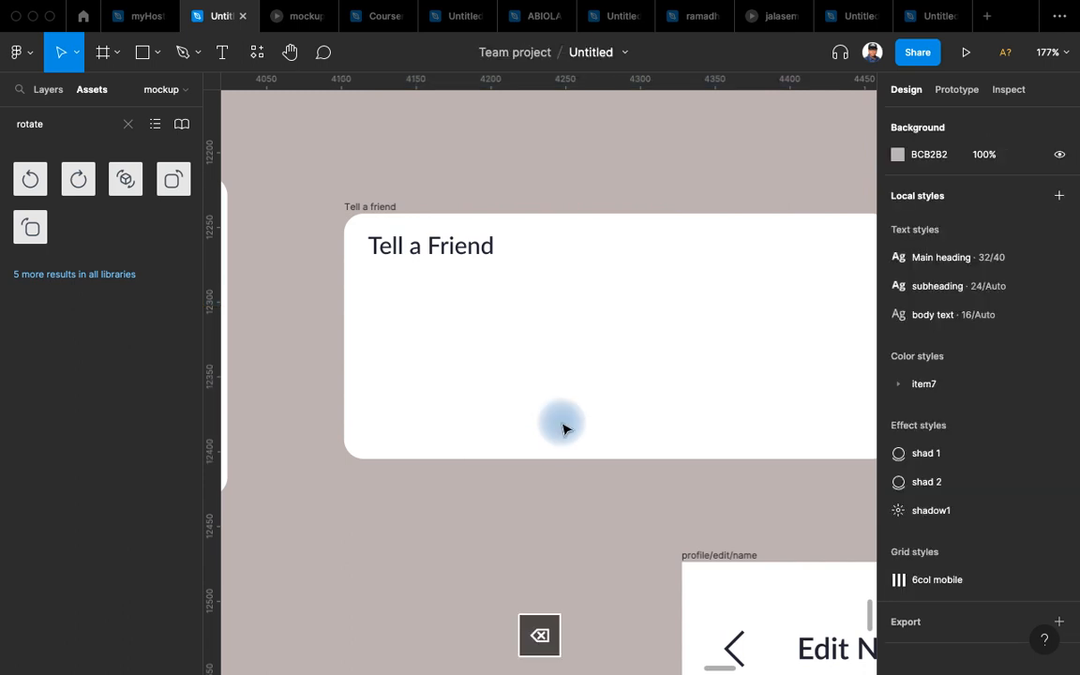
pyautogui.scroll(-2, 507, 342)
pyautogui.hscroll(2, 506, 342)
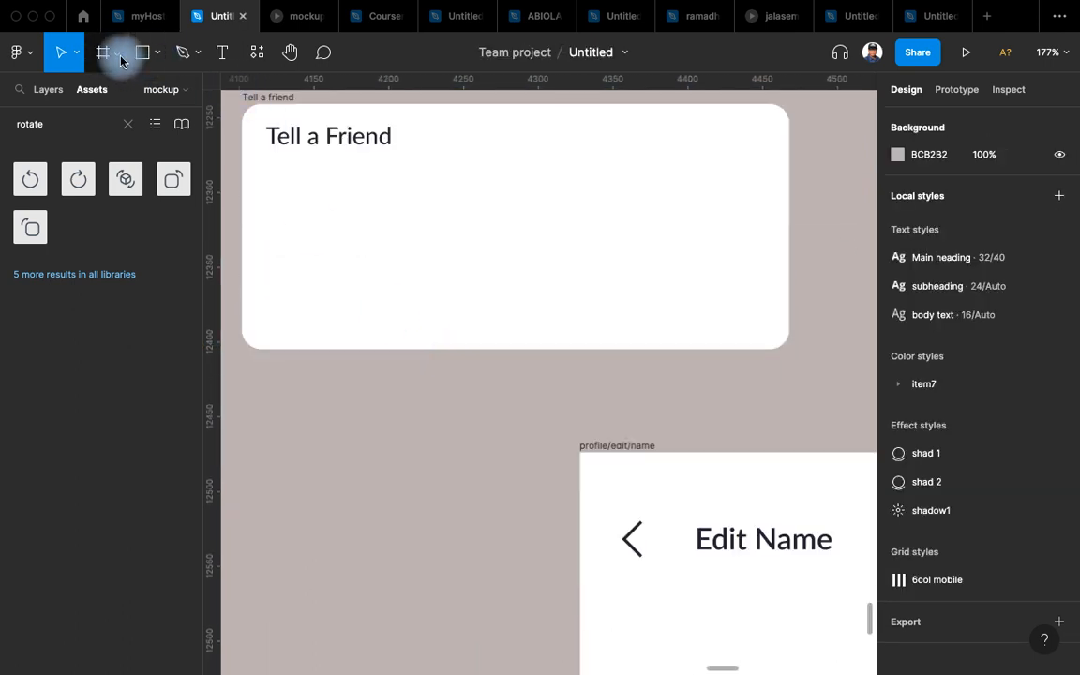
pyautogui.click(215, 55)
# Draw a text box under the Tell a Friend heading and launch the Lorem Ipsum plugin.
pyautogui.moveTo(270, 153); pyautogui.dragTo(761, 323)
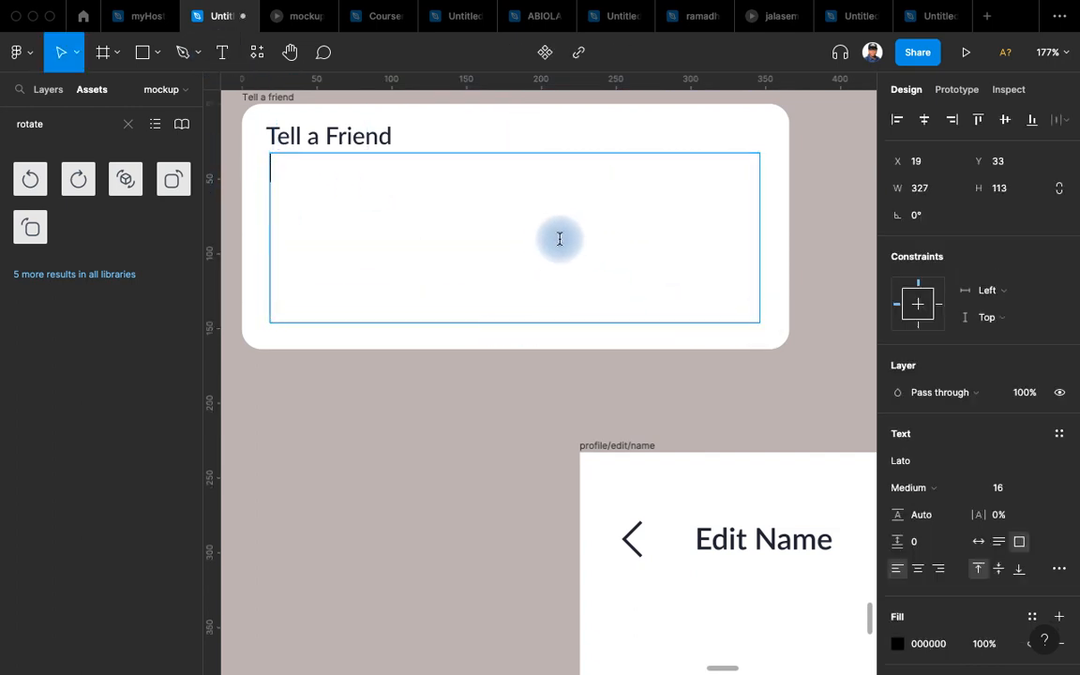
pyautogui.press('super+slash')
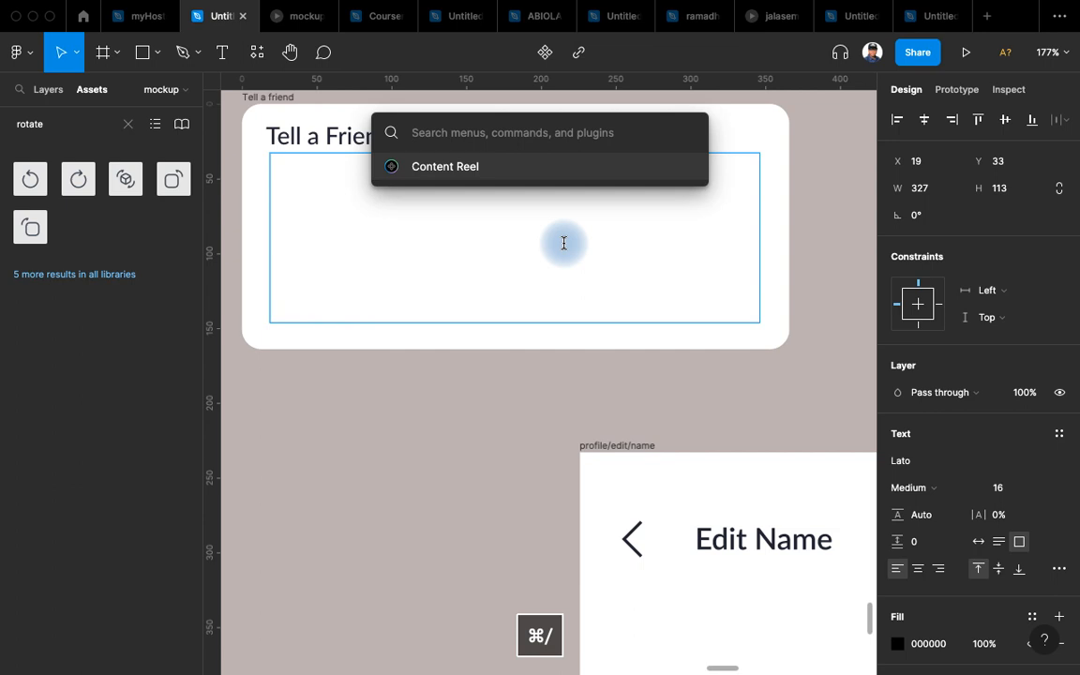
pyautogui.write('lore')
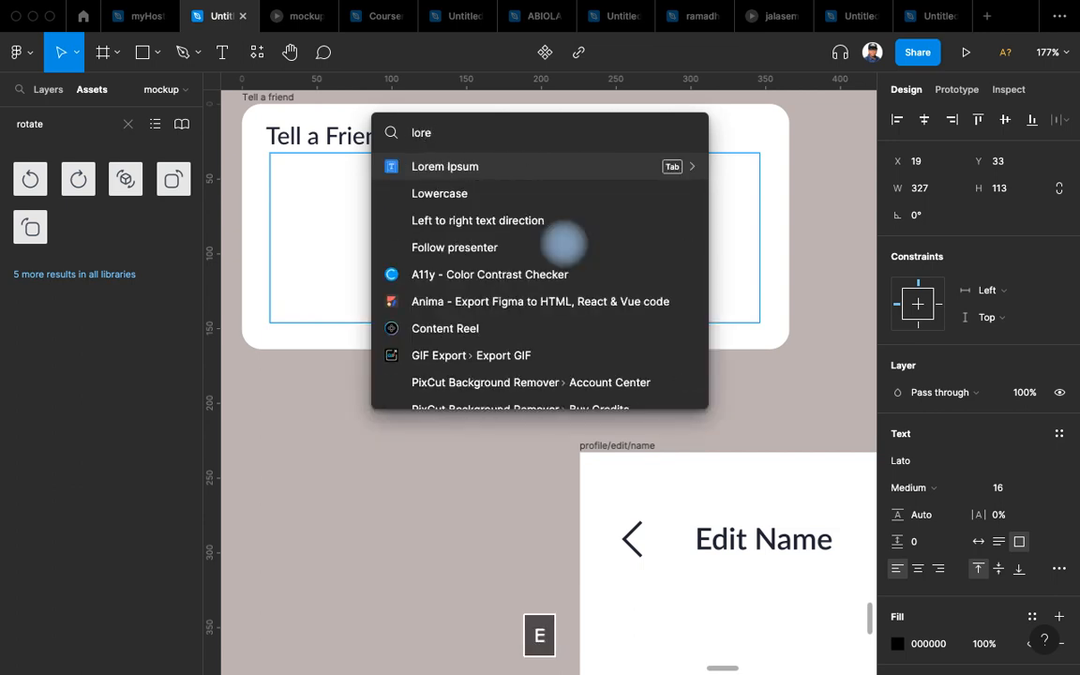
pyautogui.press('Return')
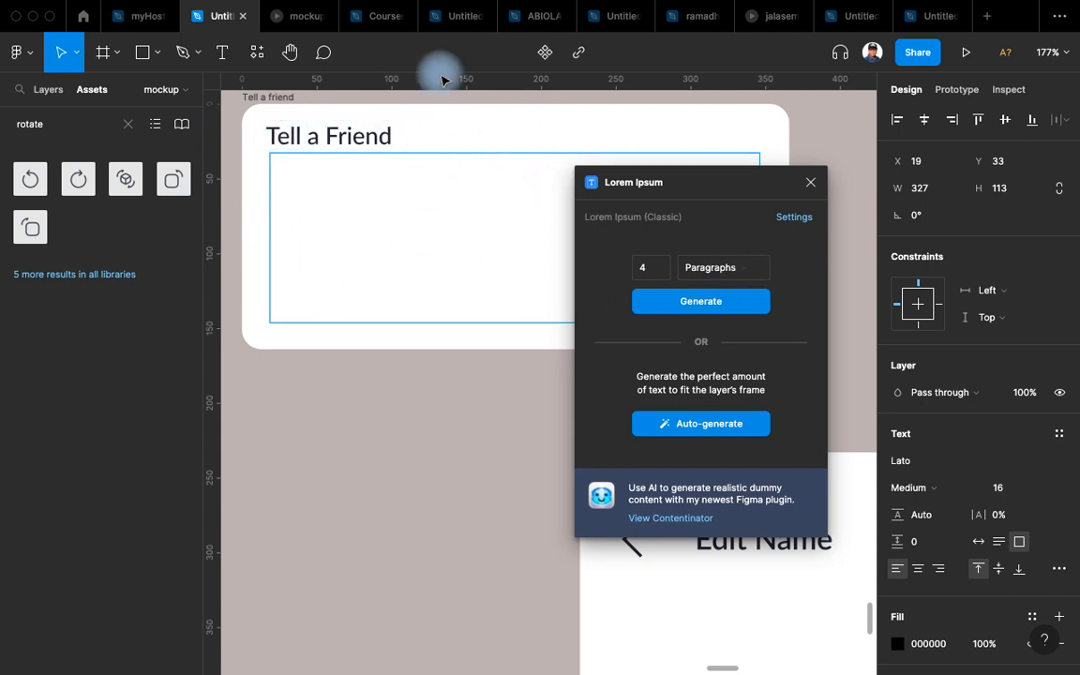
# Fill the box with Lorem Ipsum text set in Lato Regular at size 14.
pyautogui.click(697, 427)
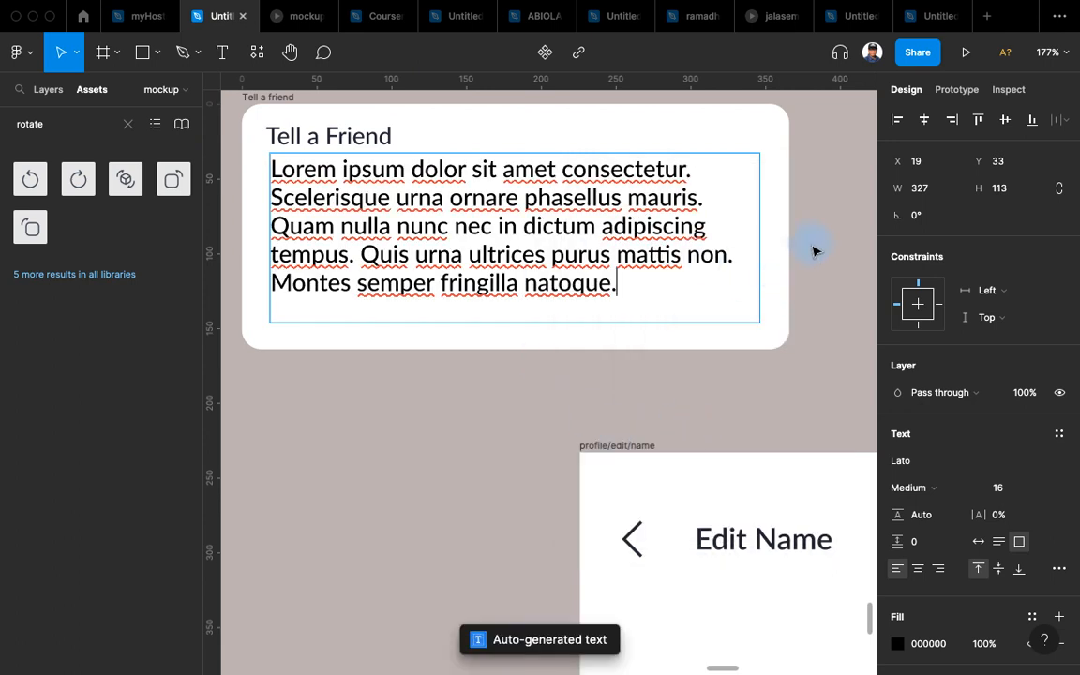
pyautogui.click(439, 209)
pyautogui.click(1000, 489)
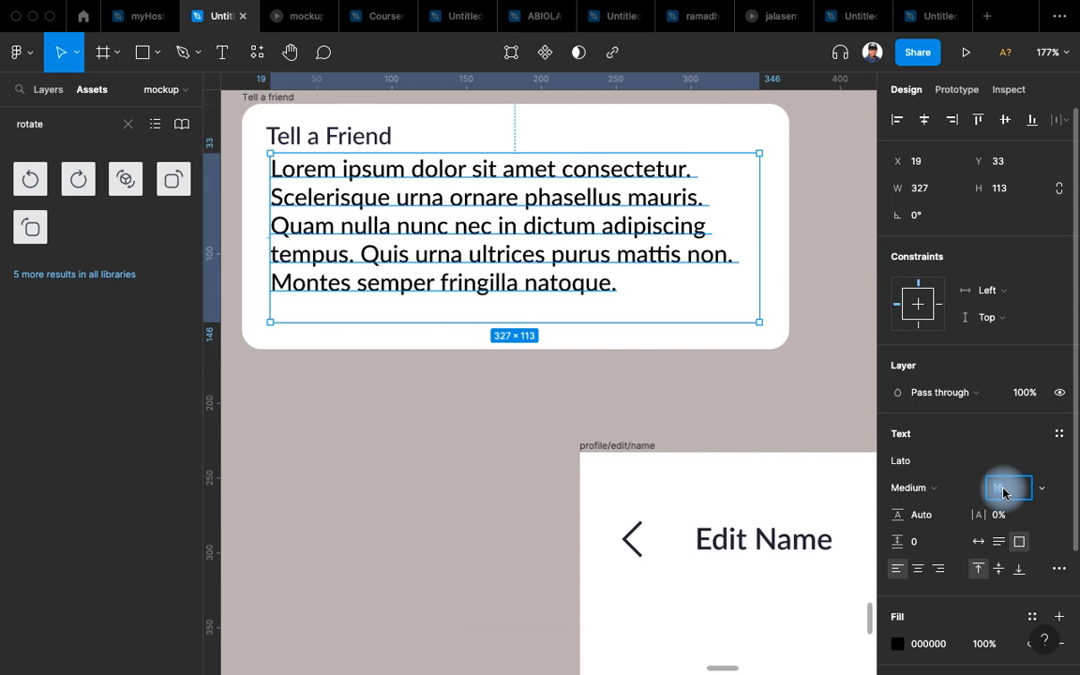
pyautogui.write('24')
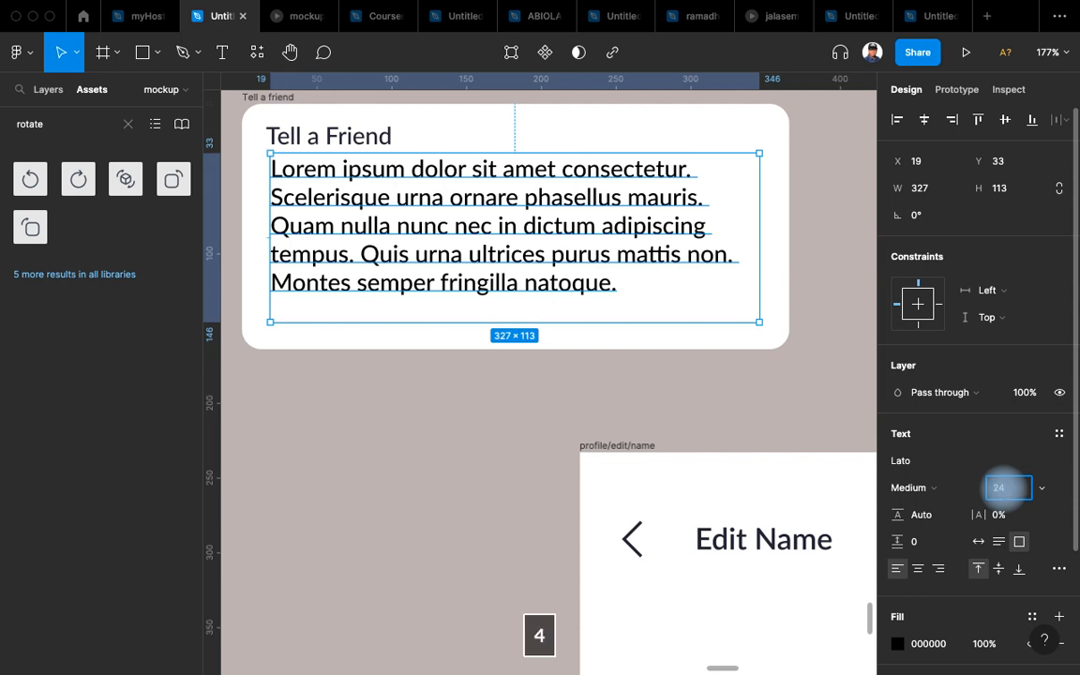
pyautogui.write('4')
pyautogui.press('Return')
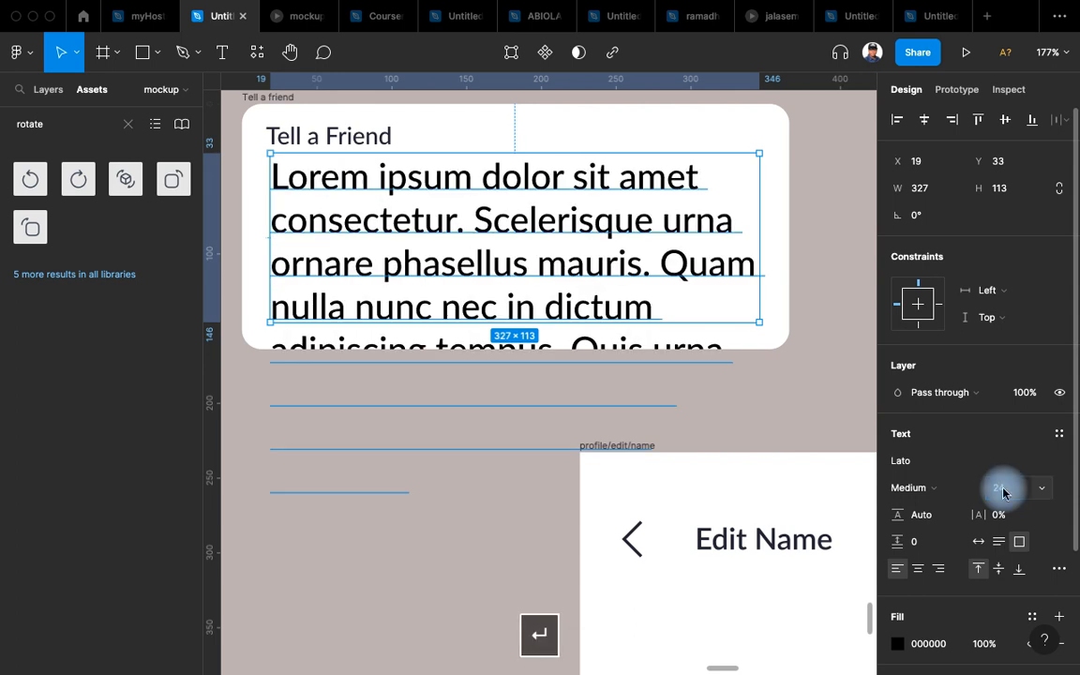
pyautogui.write('14')
pyautogui.press('Return')
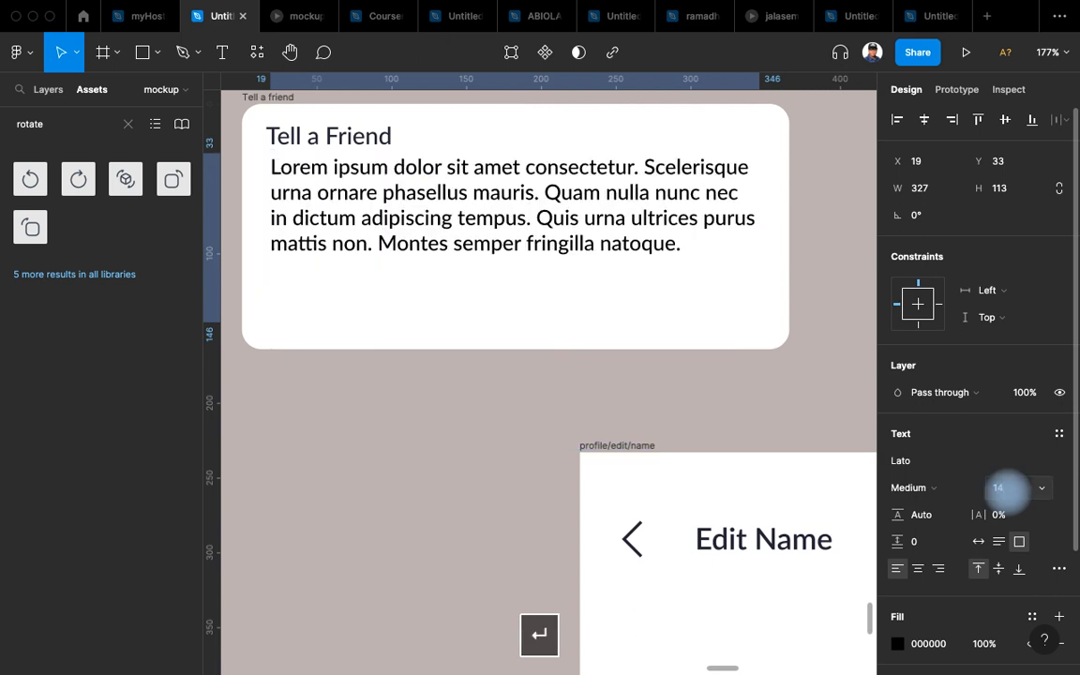
pyautogui.click(968, 493)
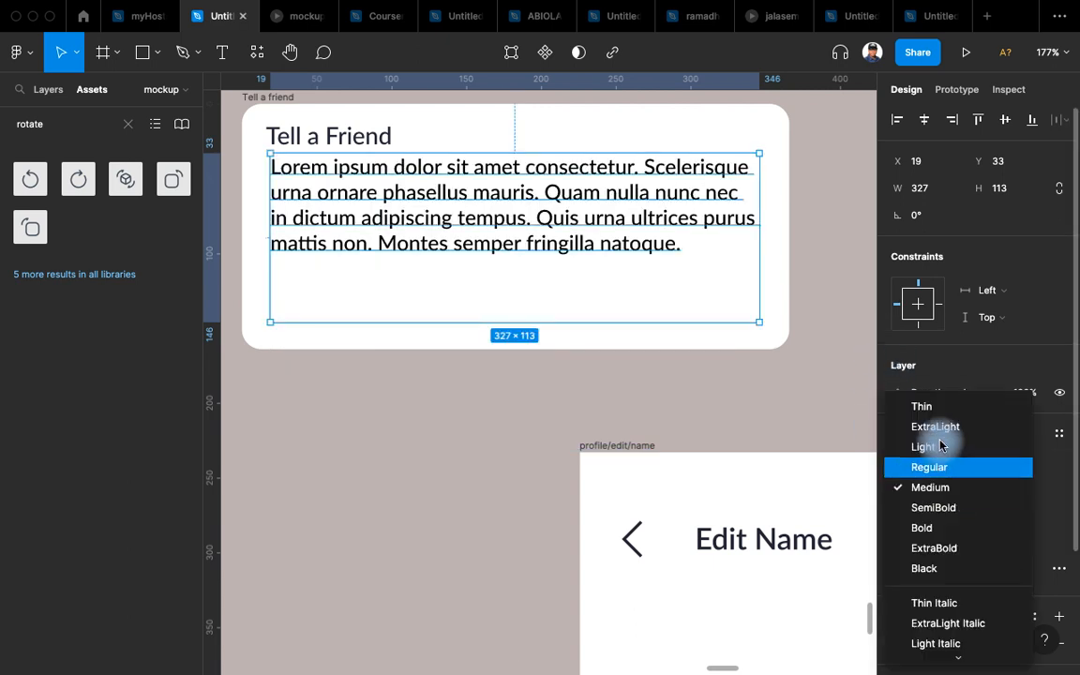
pyautogui.click(952, 469)
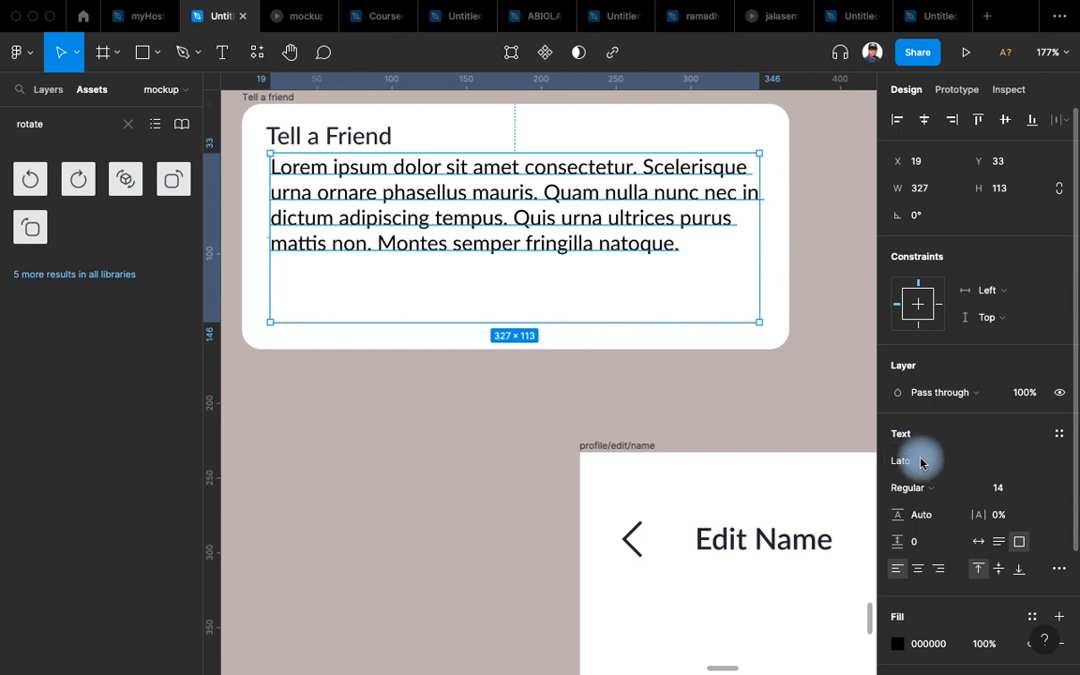
# Give the paragraph line height 20 and auto height, and move it down to Y 42.
pyautogui.click(931, 523)
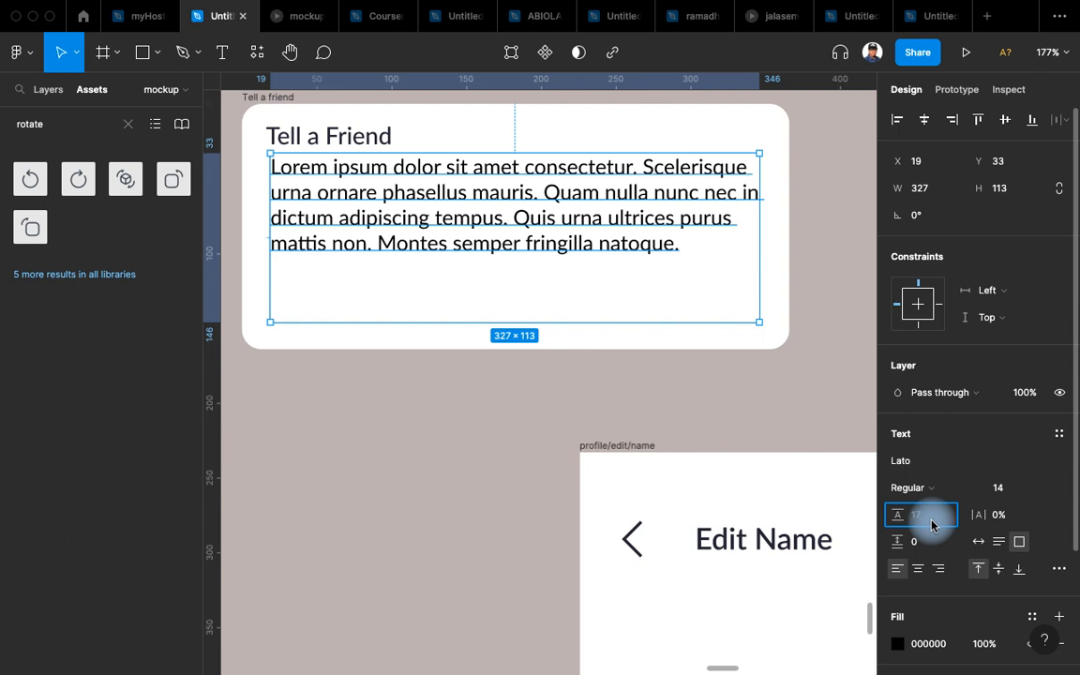
pyautogui.write('20')
pyautogui.press('Return')
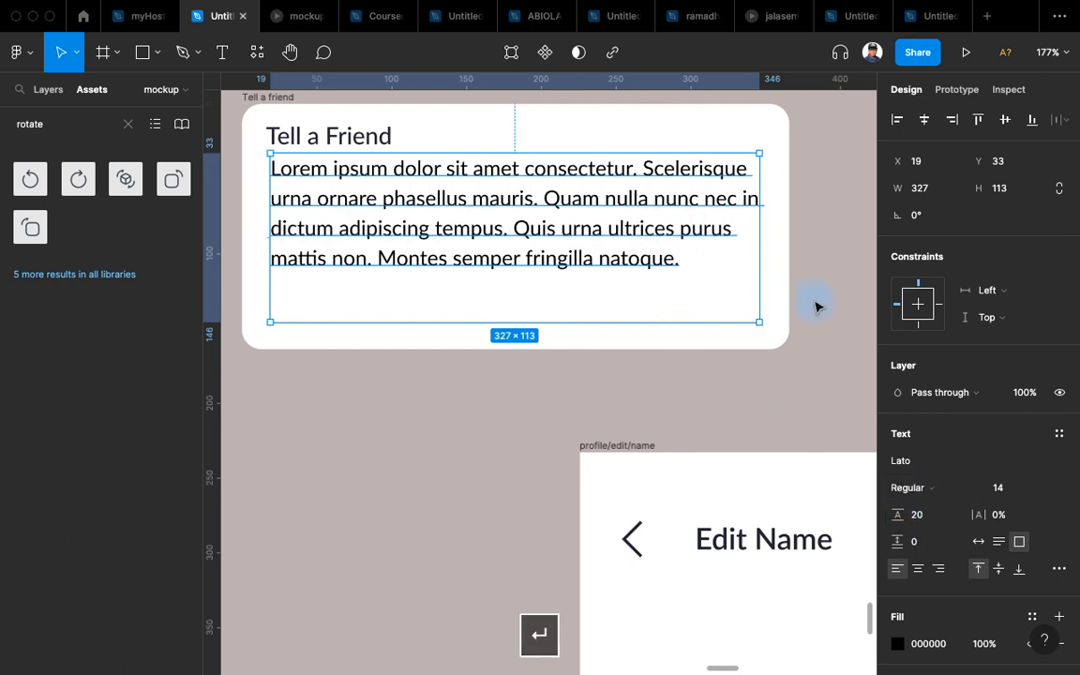
pyautogui.click(999, 541)
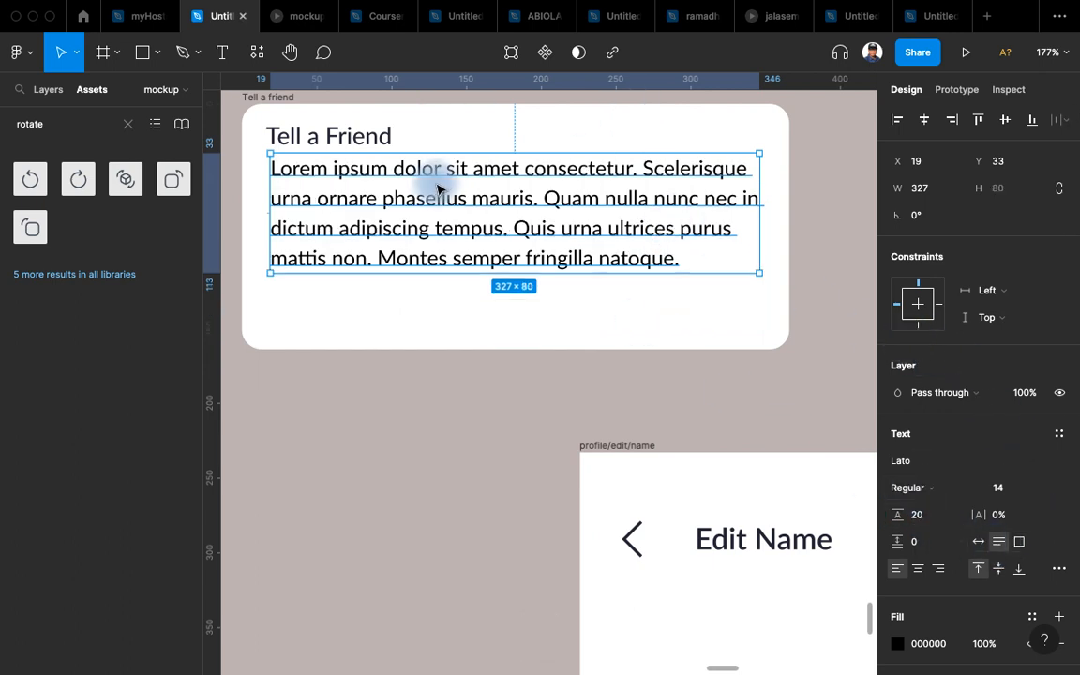
pyautogui.moveTo(441, 180); pyautogui.dragTo(438, 193)
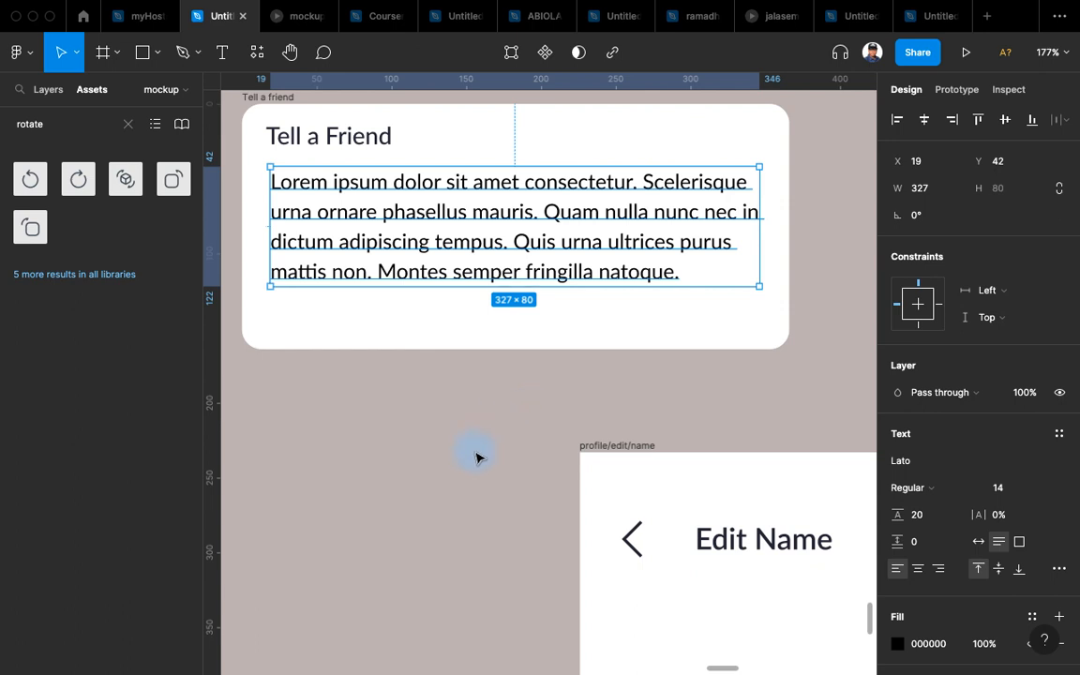
# Shorten the Tell a friend frame to 366×153.
pyautogui.click(282, 117)
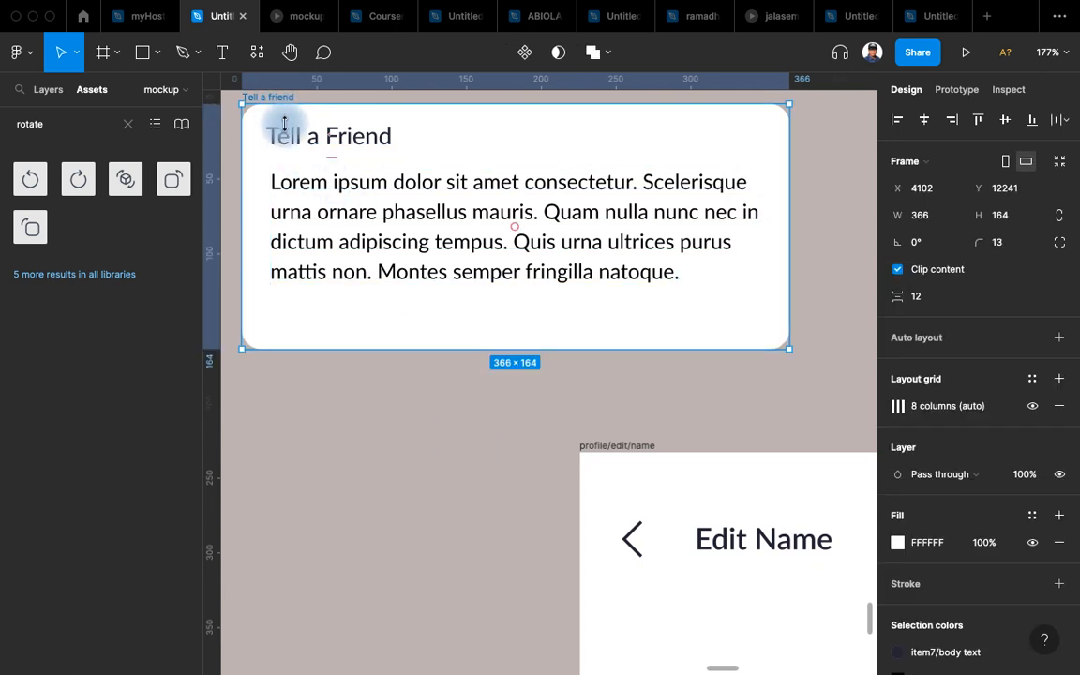
pyautogui.moveTo(439, 348); pyautogui.dragTo(441, 335)
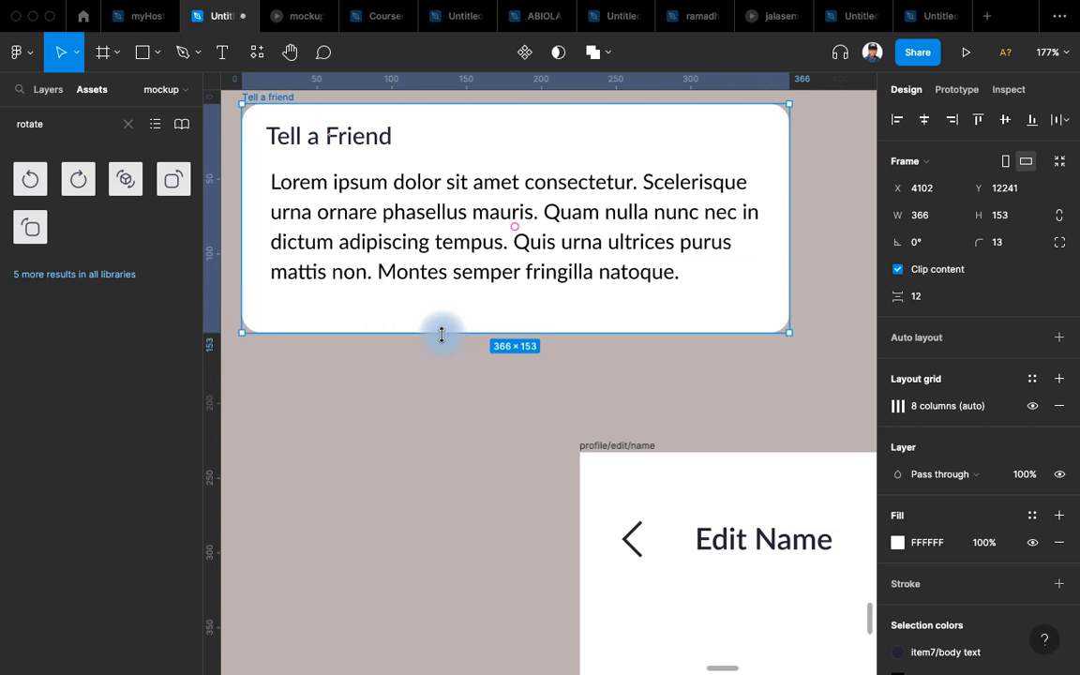
pyautogui.scroll(3, 465, 531)
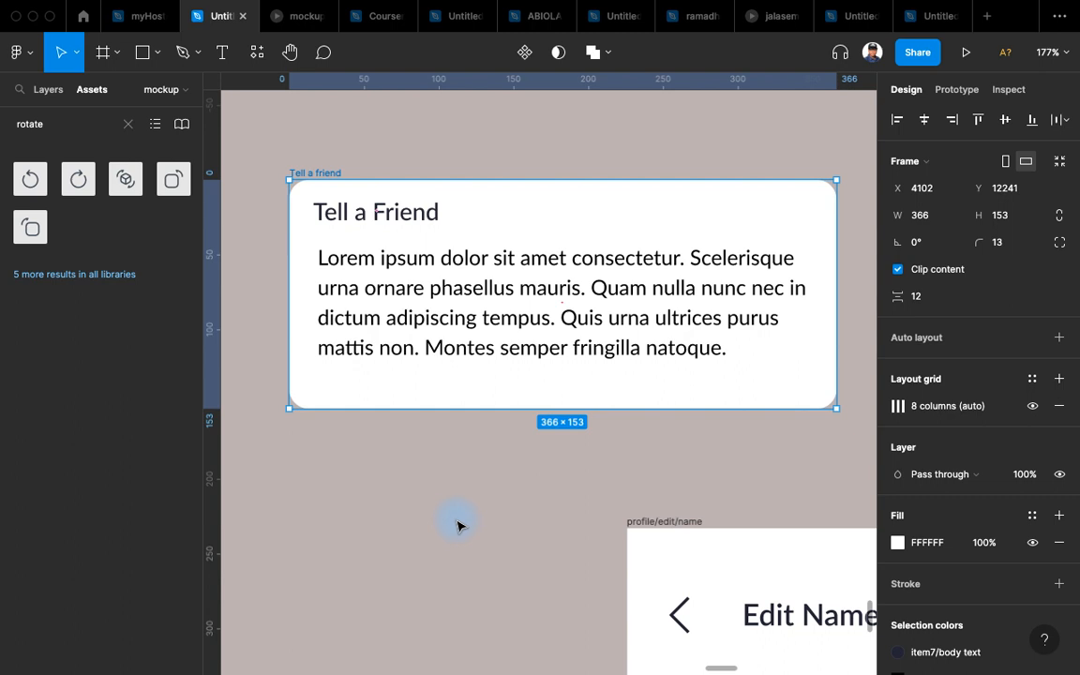
pyautogui.scroll(-2, 492, 407)
pyautogui.scroll(-5, 492, 416)
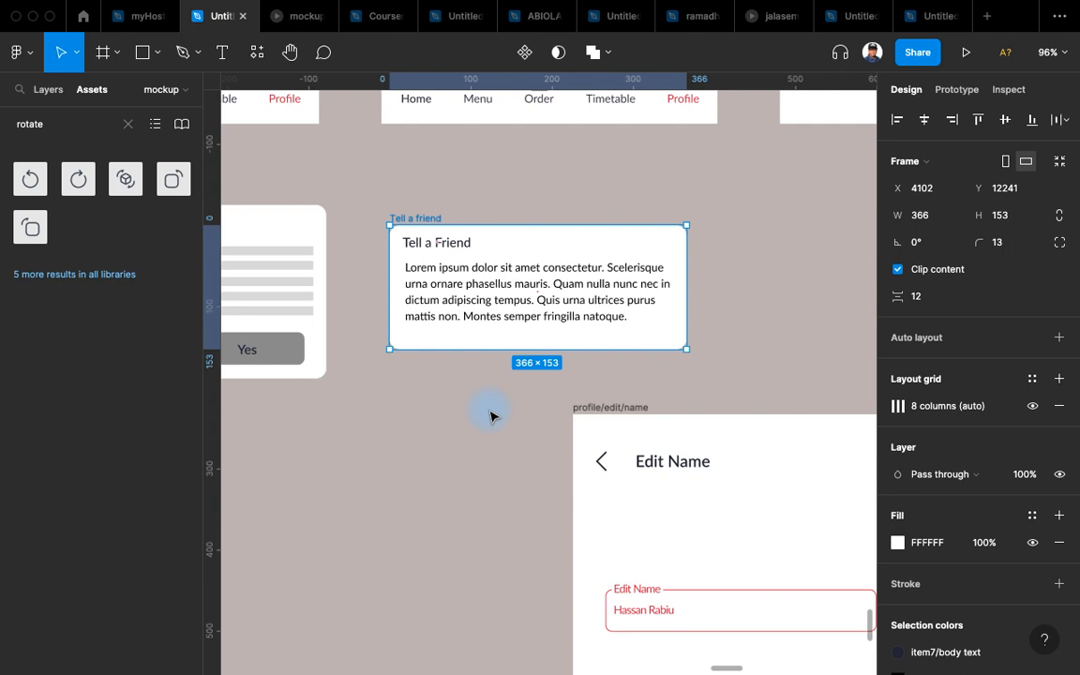
pyautogui.scroll(-2, 491, 375)
pyautogui.scroll(-3, 469, 322)
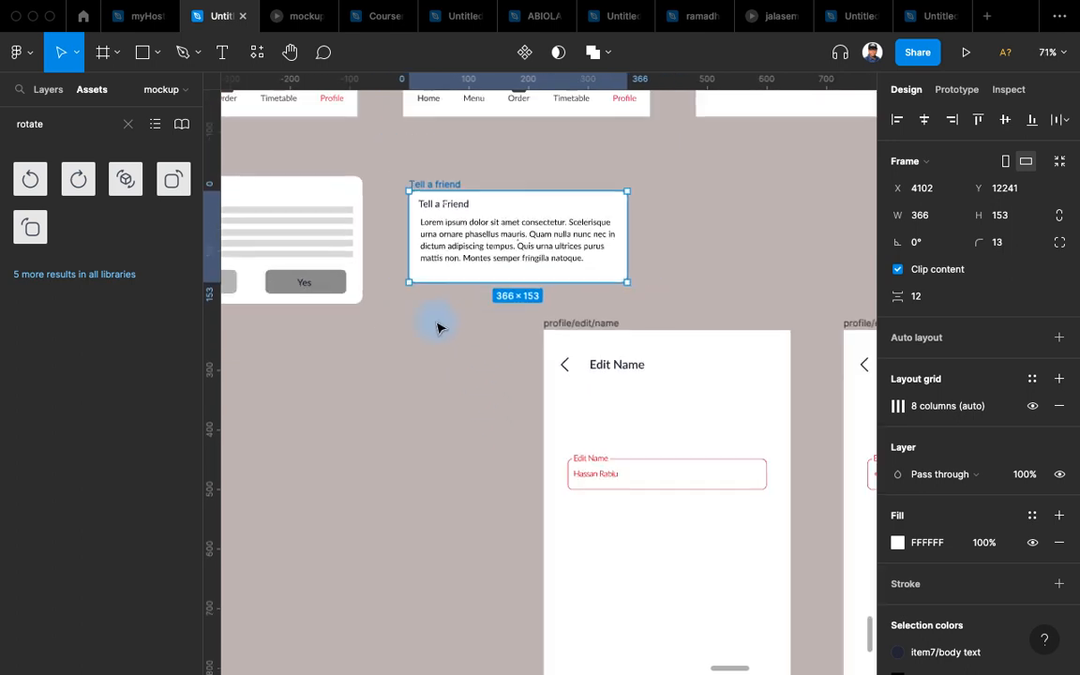
pyautogui.hscroll(-3, 487, 328)
pyautogui.scroll(2, 409, 306)
pyautogui.scroll(5, 434, 224)
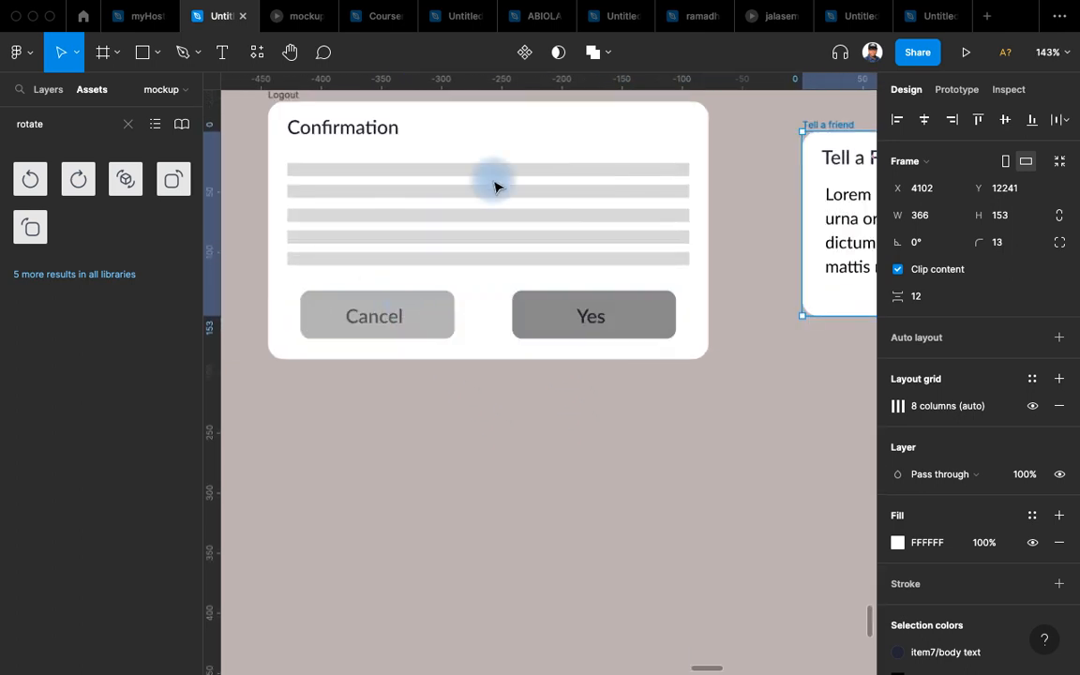
pyautogui.scroll(3, 418, 229)
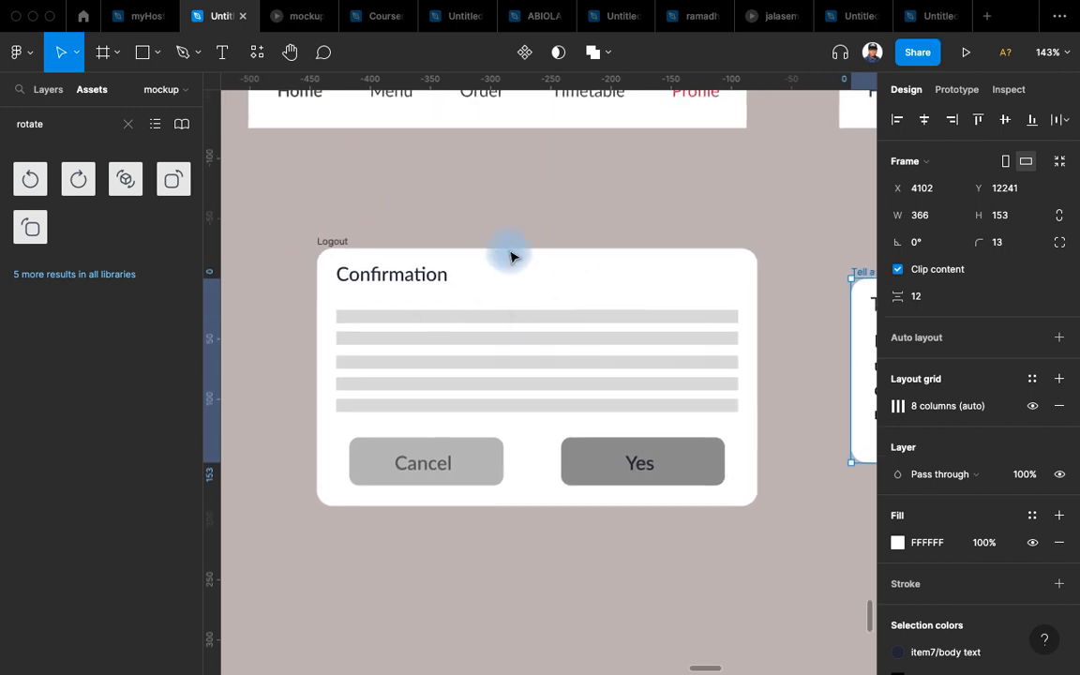
# Bring the Logout confirmation dialog into view beside the Tell a Friend paragraph.
pyautogui.click(345, 244)
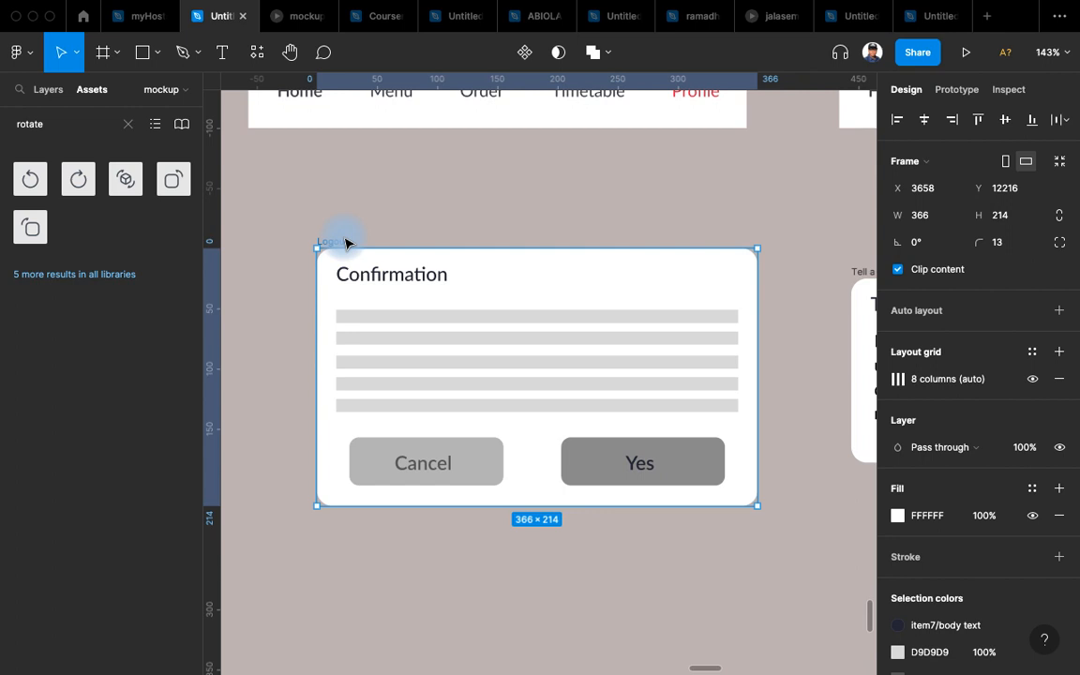
pyautogui.hscroll(2, 351, 257)
pyautogui.scroll(-3, 319, 291)
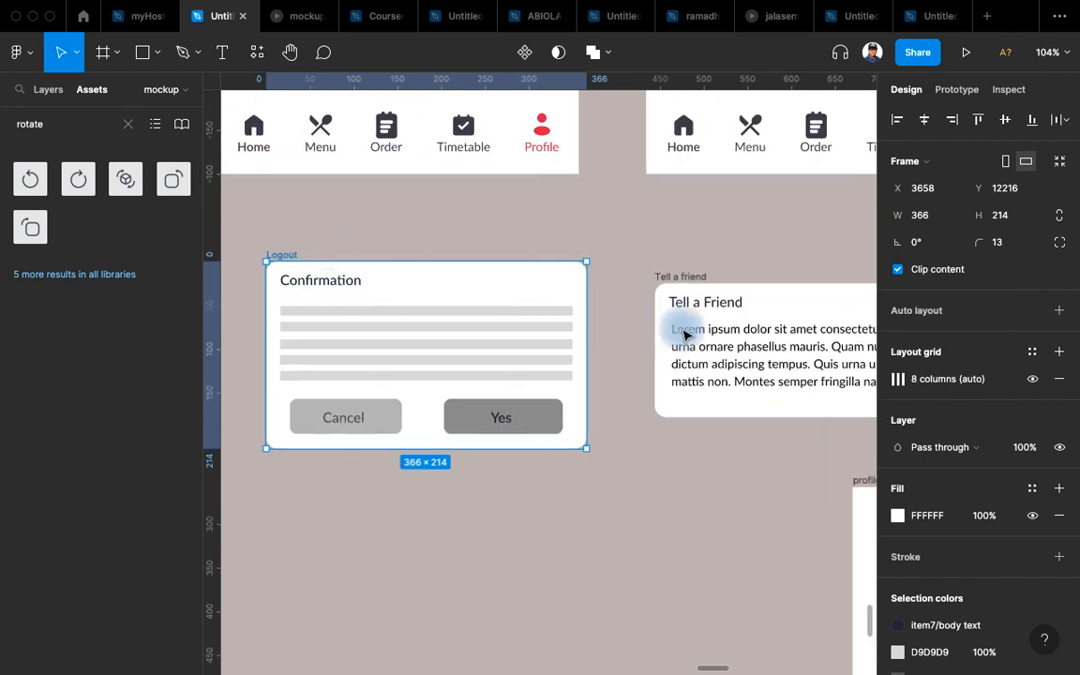
pyautogui.click(724, 348)
pyautogui.scroll(5, 470, 475)
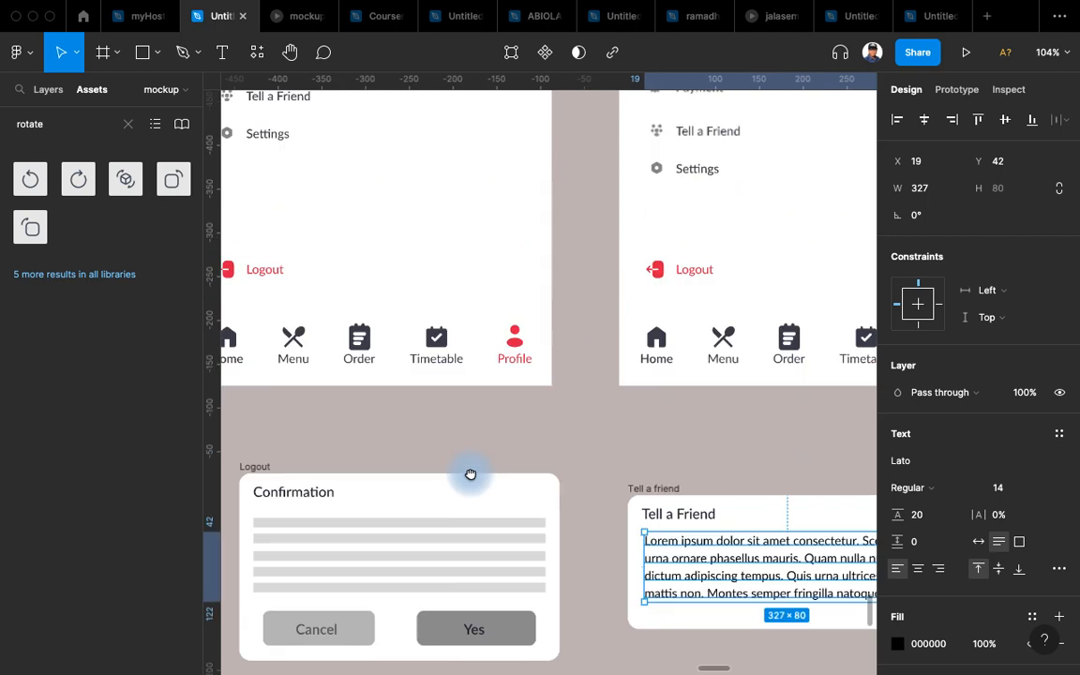
pyautogui.scroll(-2, 553, 357)
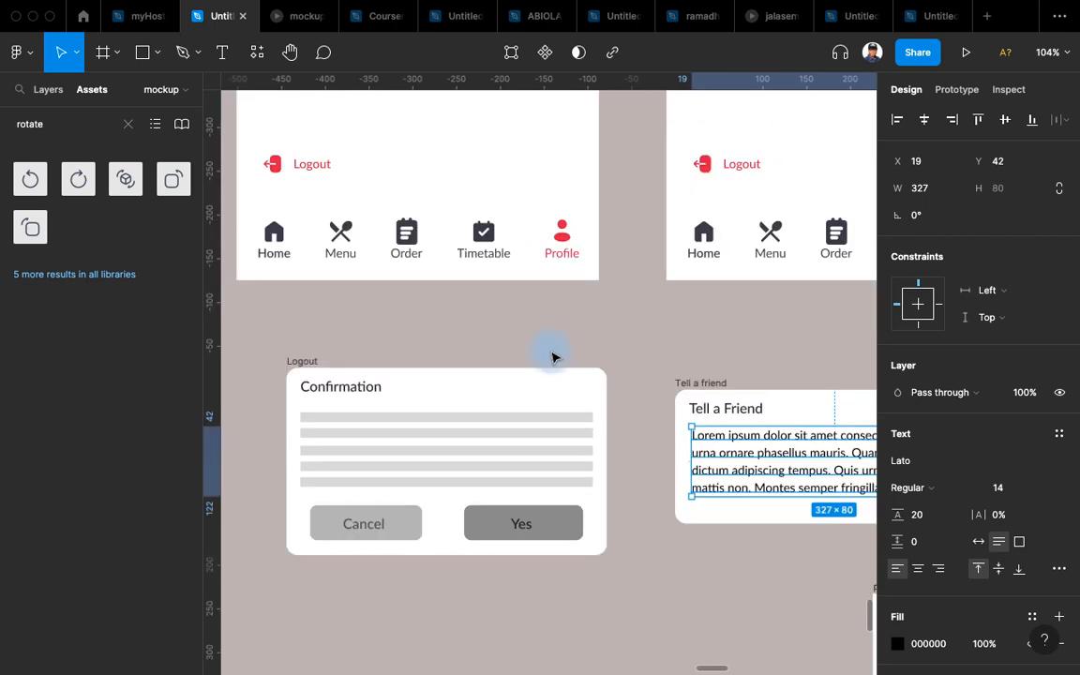
pyautogui.scroll(-3, 552, 357)
pyautogui.hscroll(-2, 552, 357)
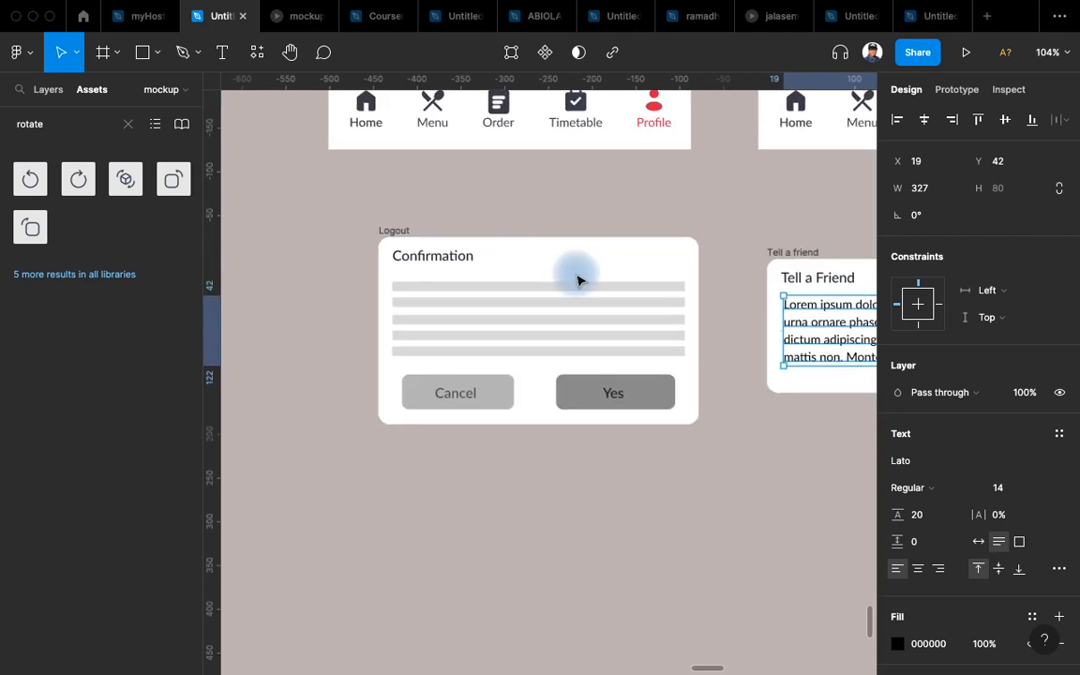
# Delete the four grey placeholder bars from the Confirmation dialog.
pyautogui.click(554, 319)
pyautogui.keyDown('shift'); pyautogui.click(559, 285); pyautogui.keyUp('shift')
pyautogui.keyDown('shift'); pyautogui.click(577, 336); pyautogui.keyUp('shift')
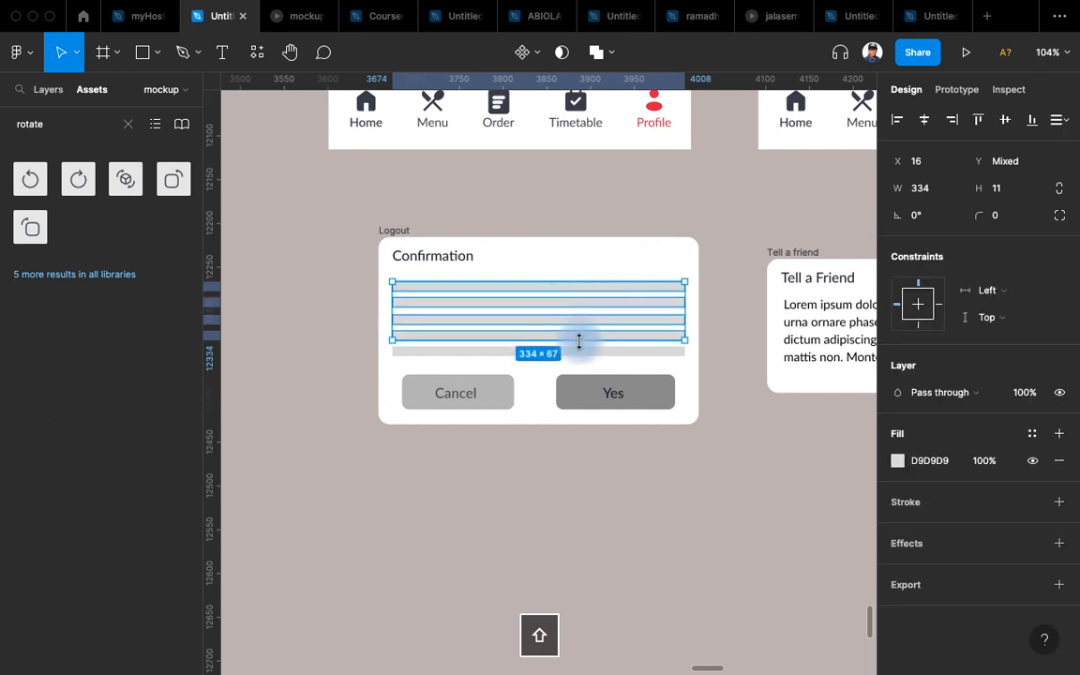
pyautogui.keyDown('shift'); pyautogui.click(583, 351); pyautogui.keyUp('shift')
pyautogui.press('BackSpace')
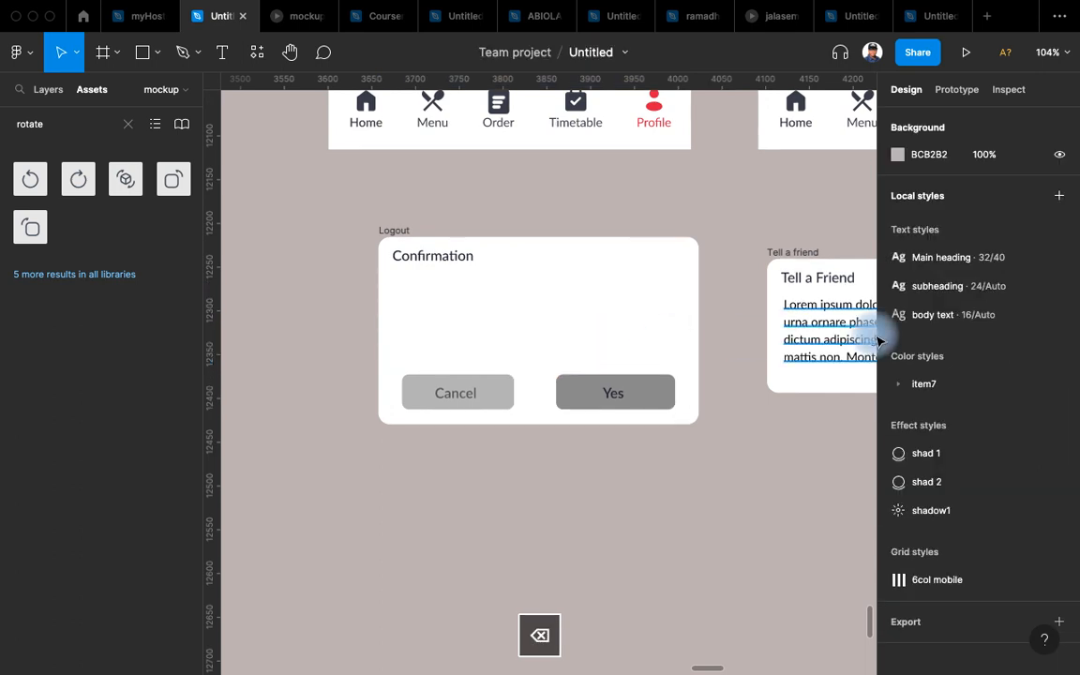
# Copy the Tell a Friend body text into the dialog and retype it as 'Do you want to Logout?'.
pyautogui.click(866, 341)
pyautogui.moveTo(847, 344); pyautogui.dragTo(473, 322)
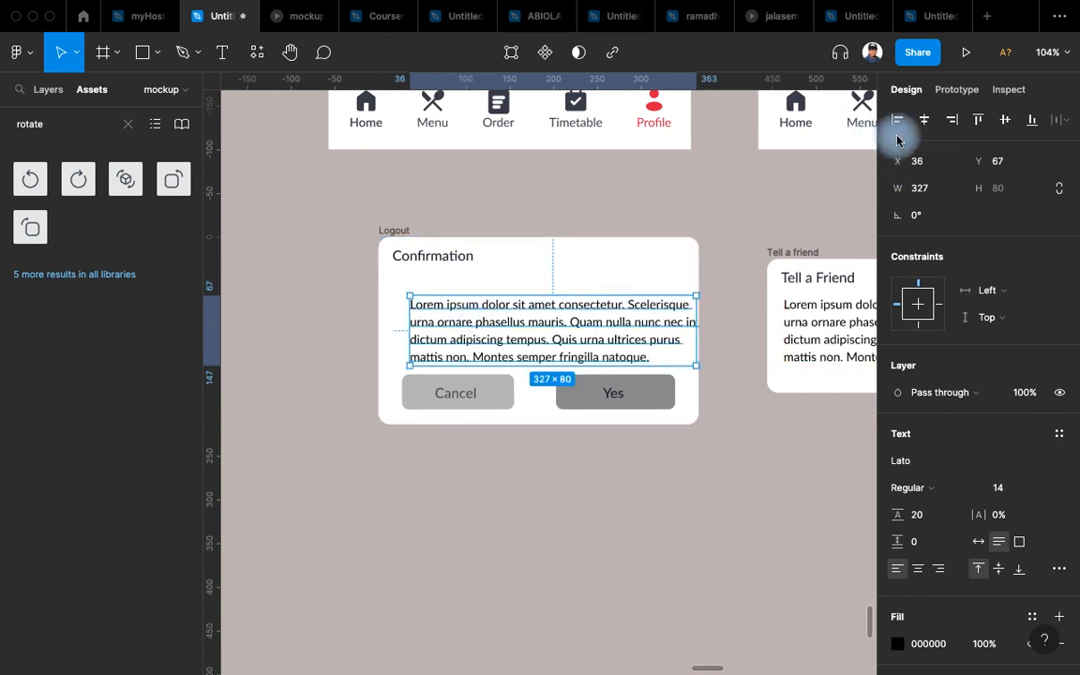
pyautogui.moveTo(541, 345)
pyautogui.mouseDown()
pyautogui.moveTo(528, 345)
pyautogui.moveTo(539, 326)
pyautogui.mouseUp()
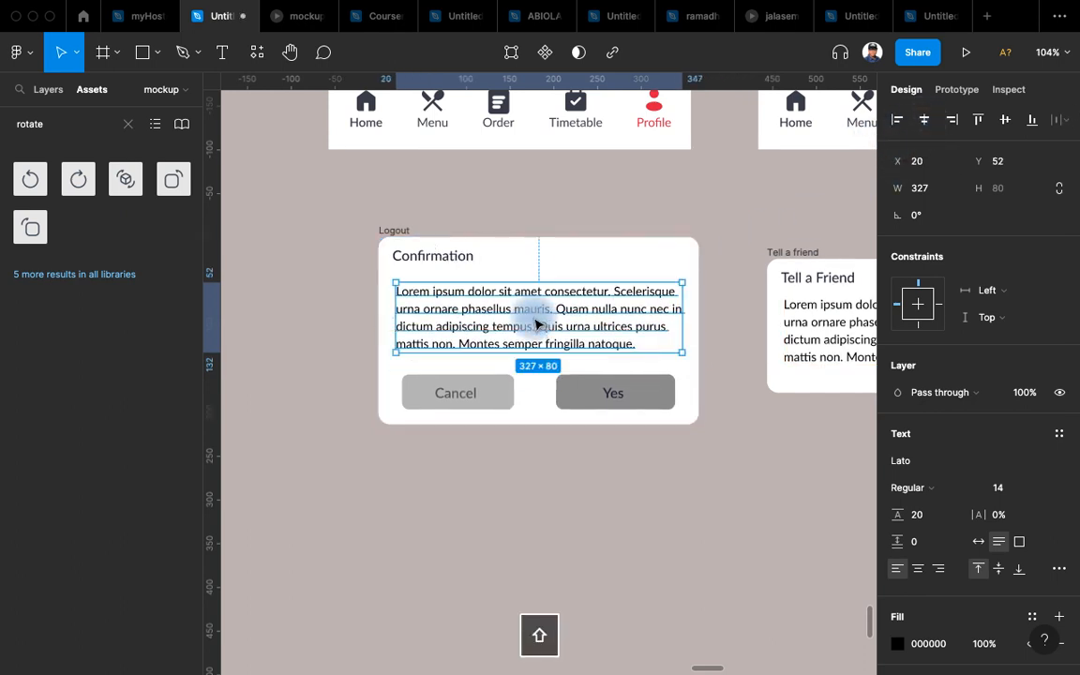
pyautogui.doubleClick(482, 309)
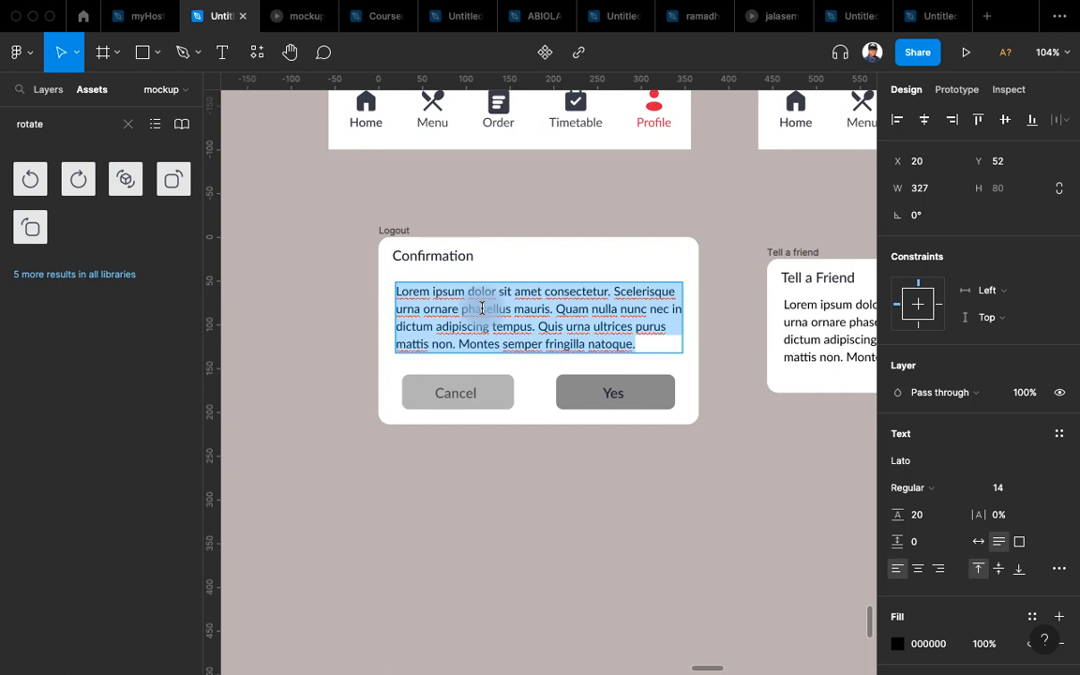
pyautogui.write('Do ')
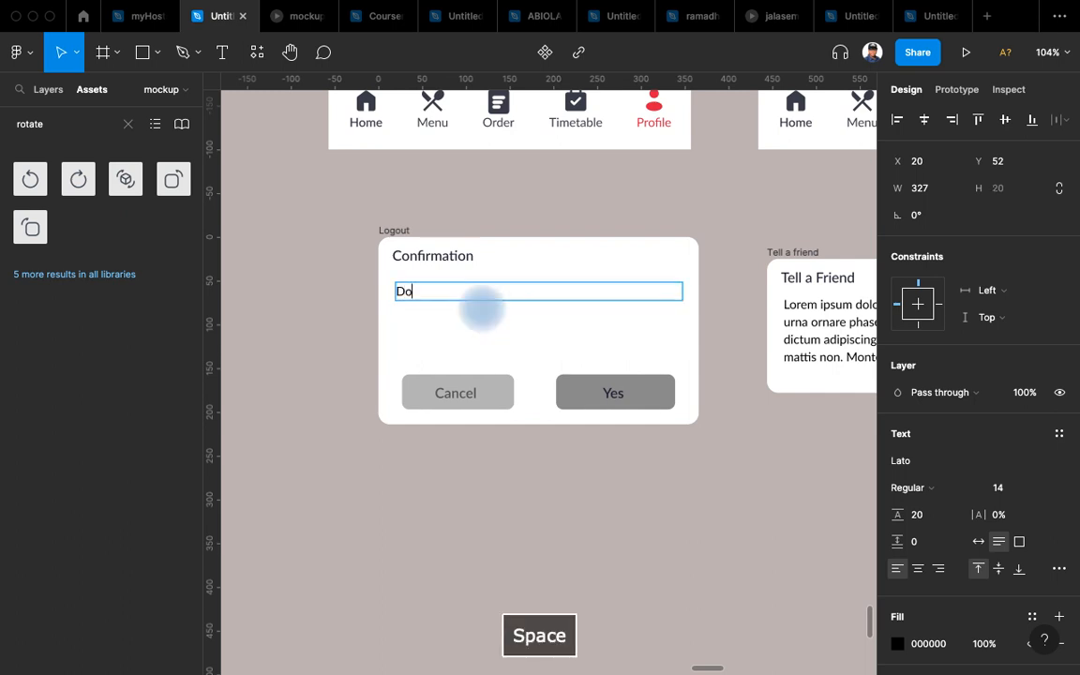
pyautogui.write('you want')
pyautogui.press('BackSpace')
pyautogui.write('to Logout')
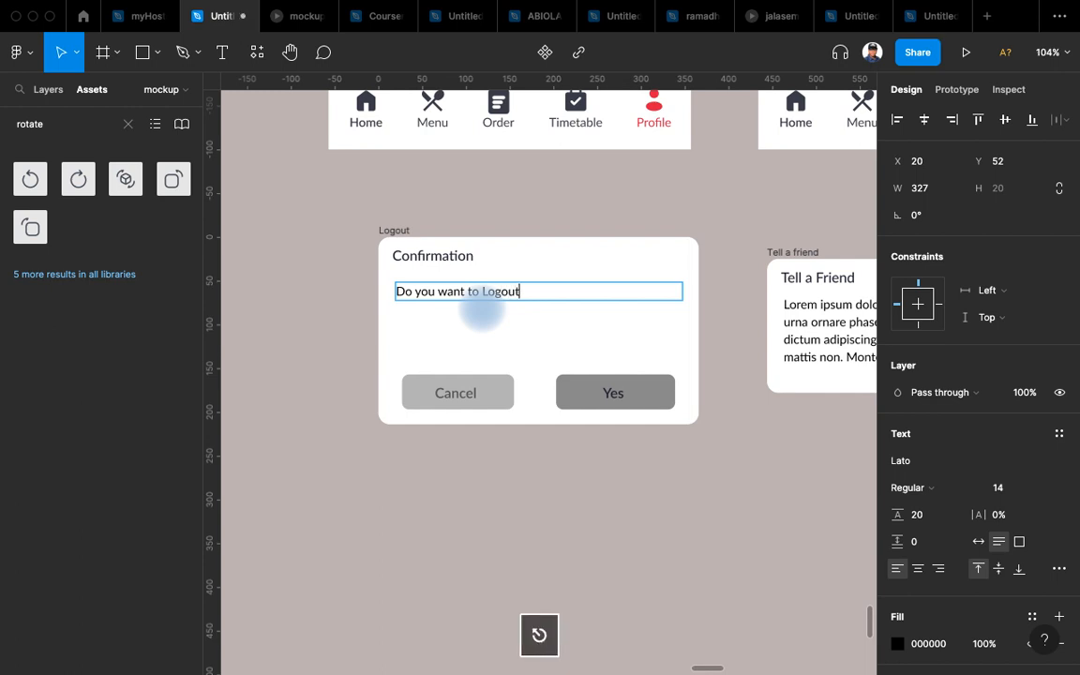
pyautogui.press('Escape')
pyautogui.doubleClick(533, 292)
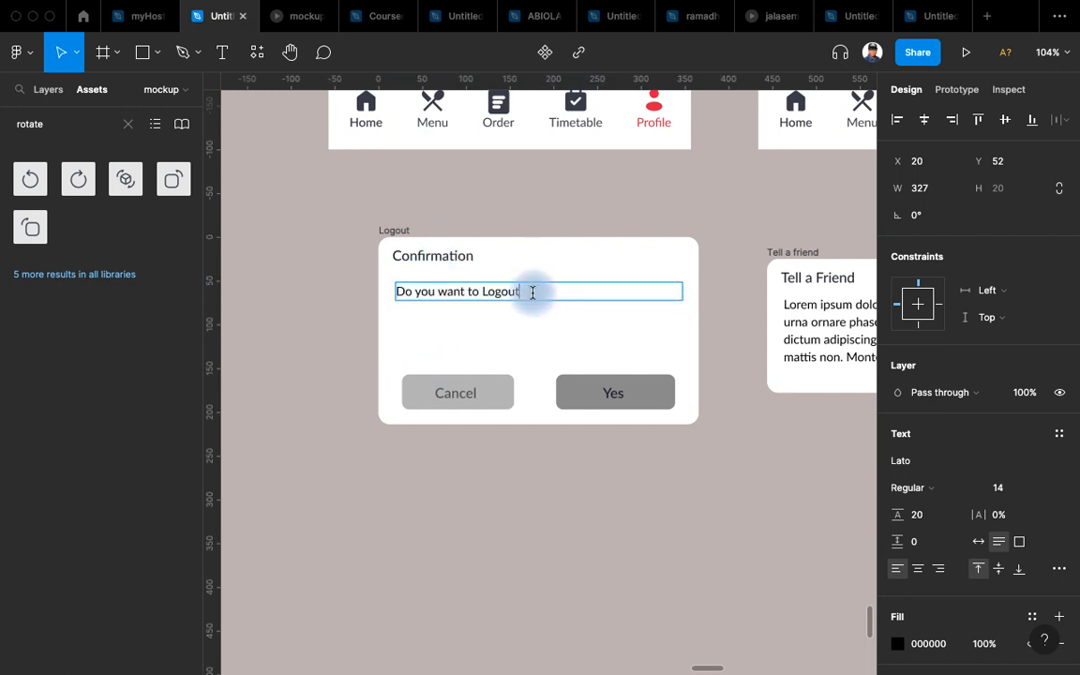
pyautogui.write('?')
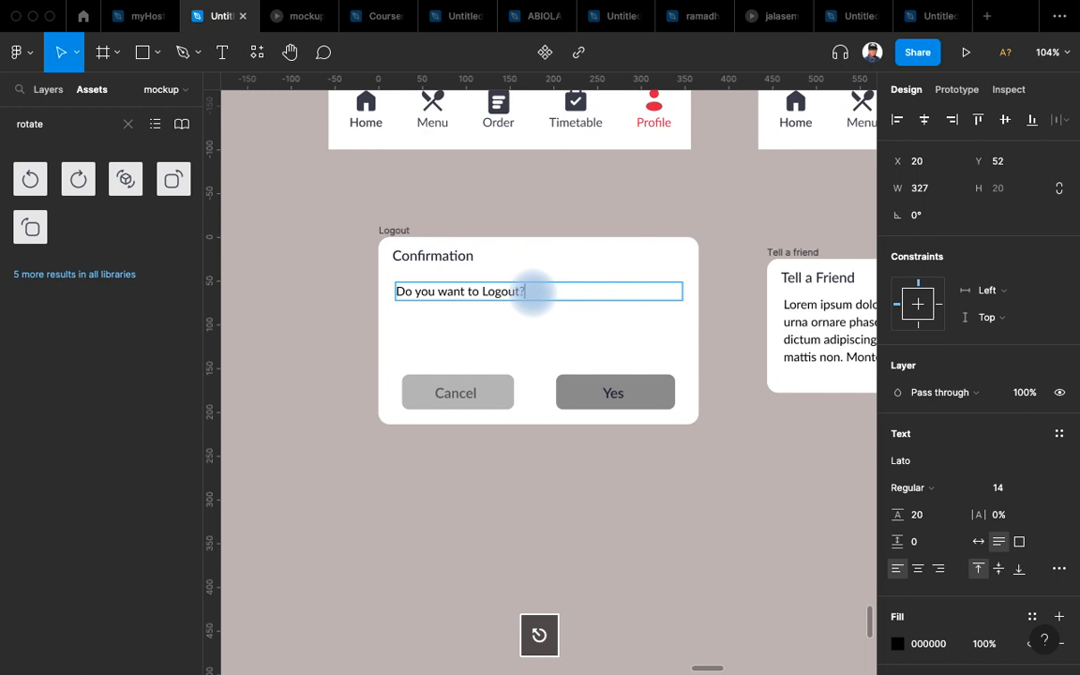
pyautogui.press('Escape')
# Set the message to auto width, centre it in the dialog, and use font size 16.
pyautogui.click(977, 541)
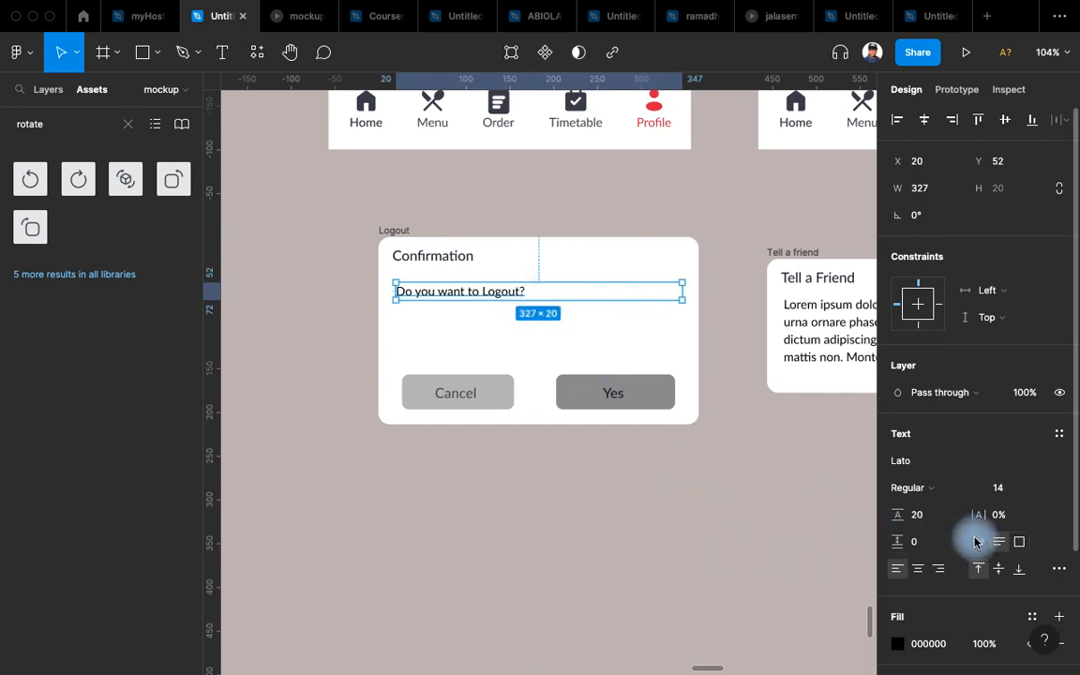
pyautogui.moveTo(460, 293); pyautogui.dragTo(537, 335)
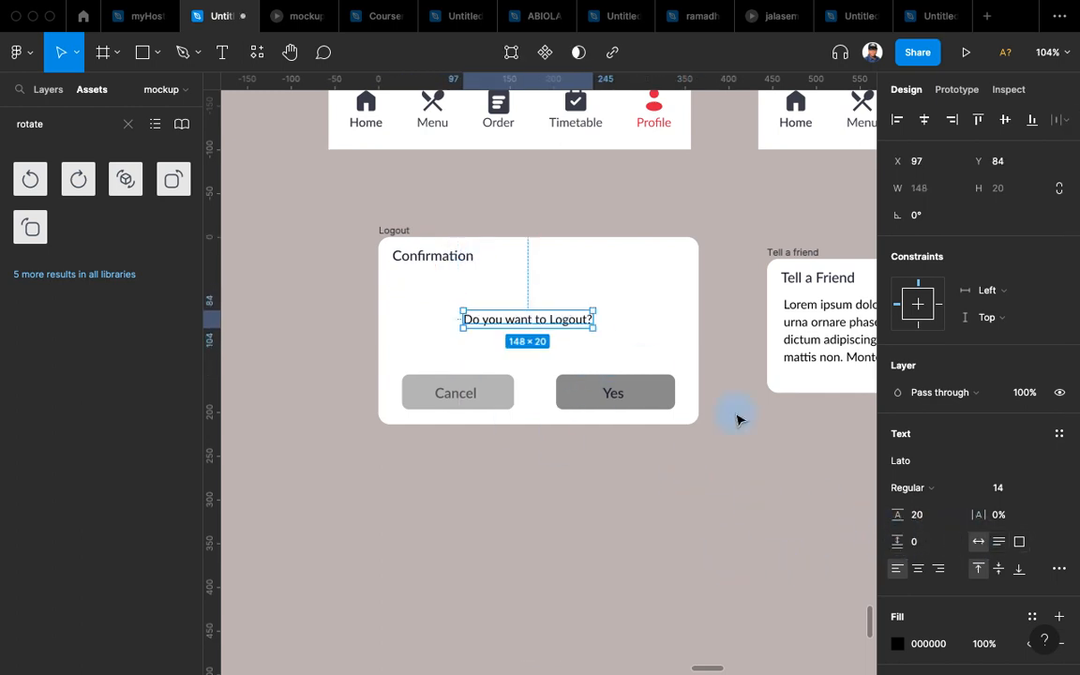
pyautogui.click(1039, 485)
pyautogui.click(1025, 529)
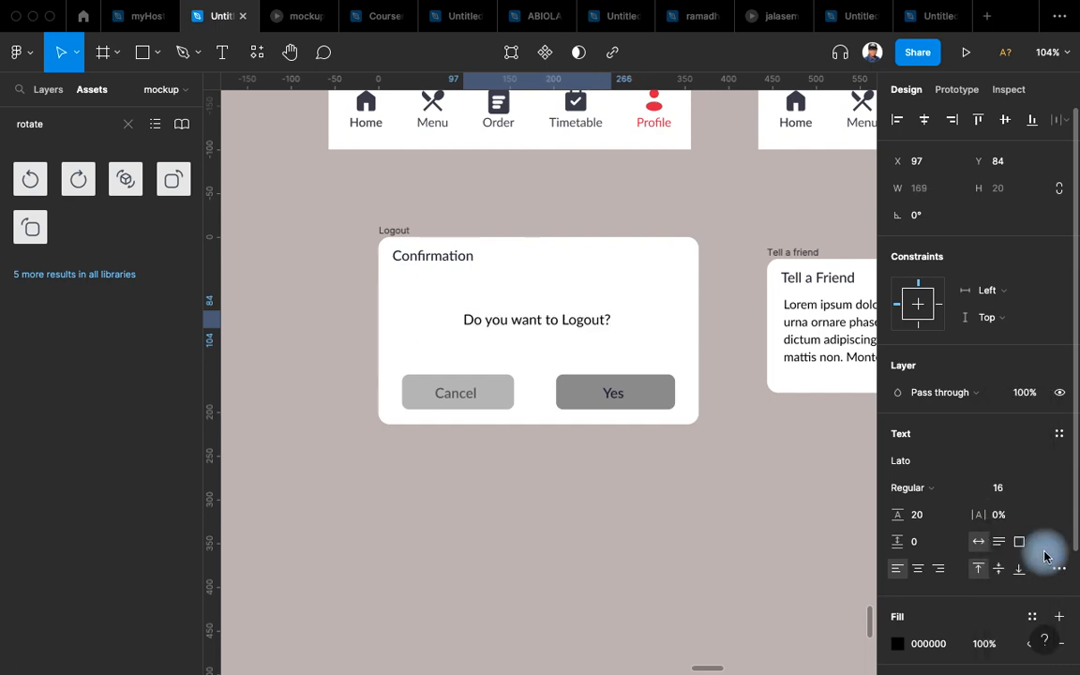
# Place the red go button component from local assets into the Logout dialog.
pyautogui.click(629, 404)
pyautogui.moveTo(693, 419); pyautogui.dragTo(595, 351)
pyautogui.scroll(-2, 497, 511)
pyautogui.scroll(2, 490, 377)
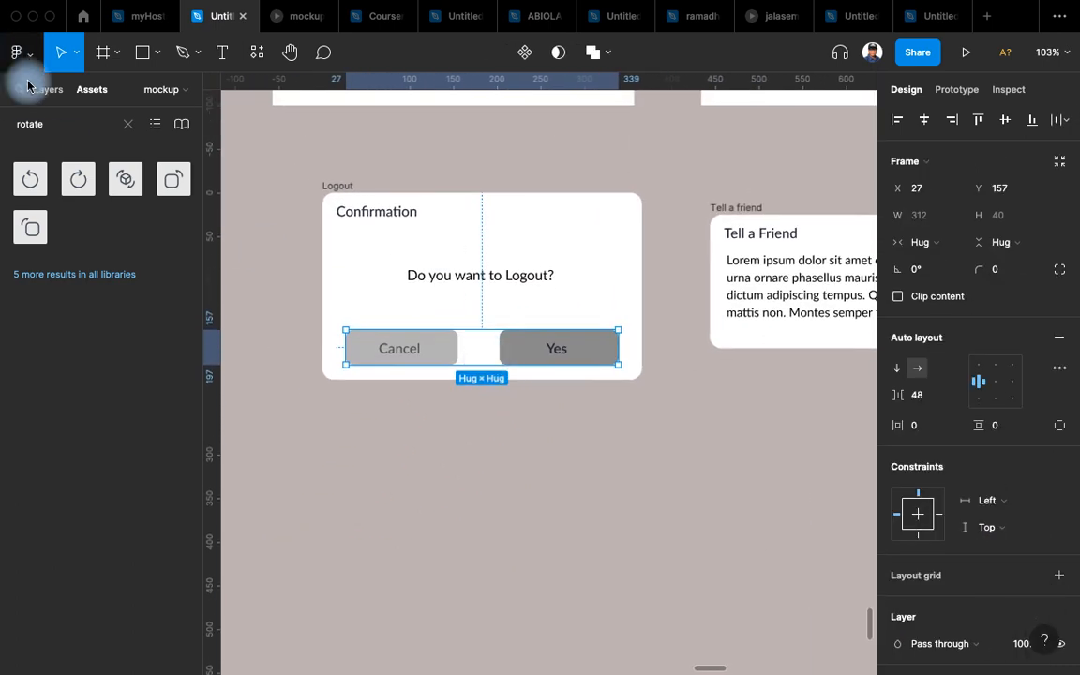
pyautogui.click(127, 127)
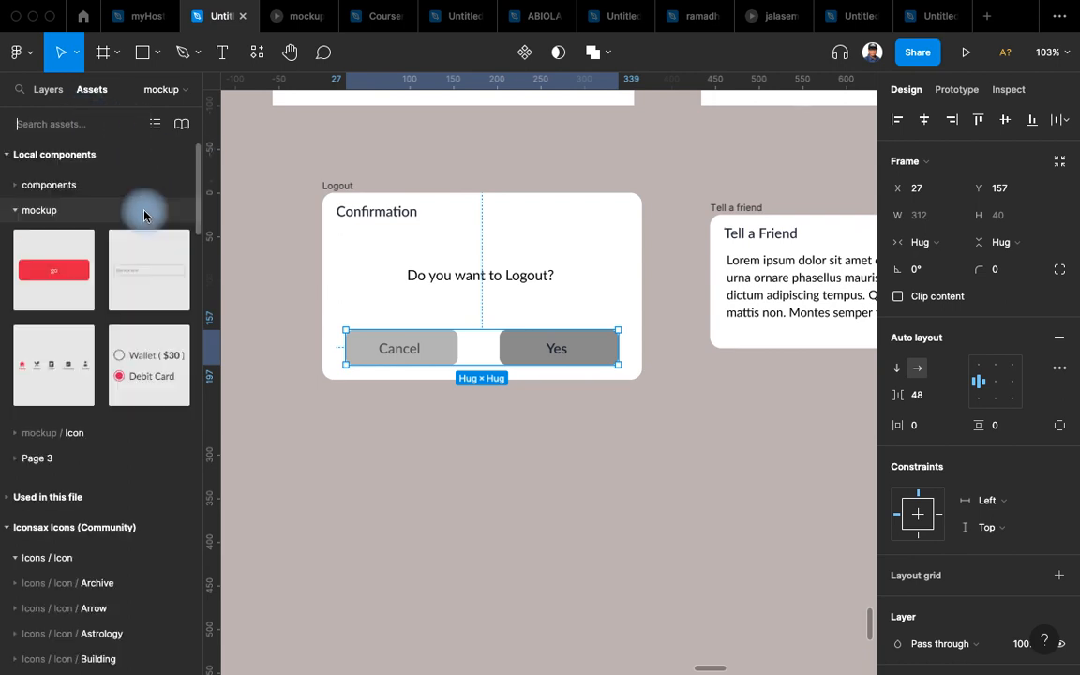
pyautogui.moveTo(97, 280); pyautogui.dragTo(459, 307)
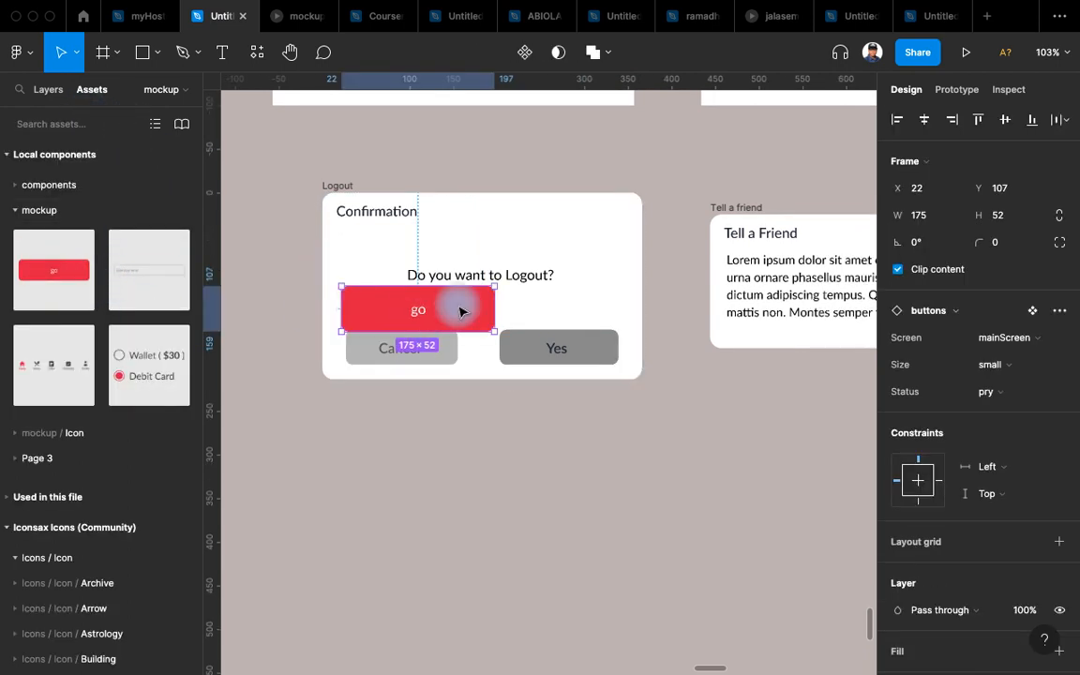
# Relabel the red button 'Cancel' and switch its Screen variant to popUp.
pyautogui.scroll(3, 457, 309)
pyautogui.doubleClick(399, 316)
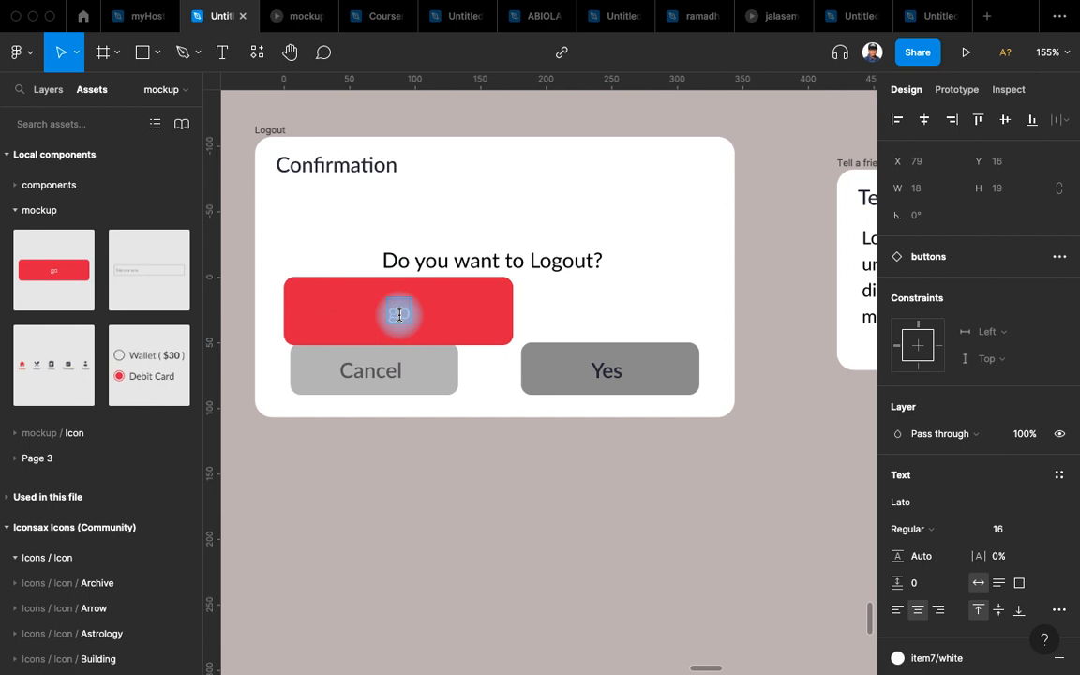
pyautogui.write('No')
pyautogui.doubleClick(397, 306)
pyautogui.write('Cance')
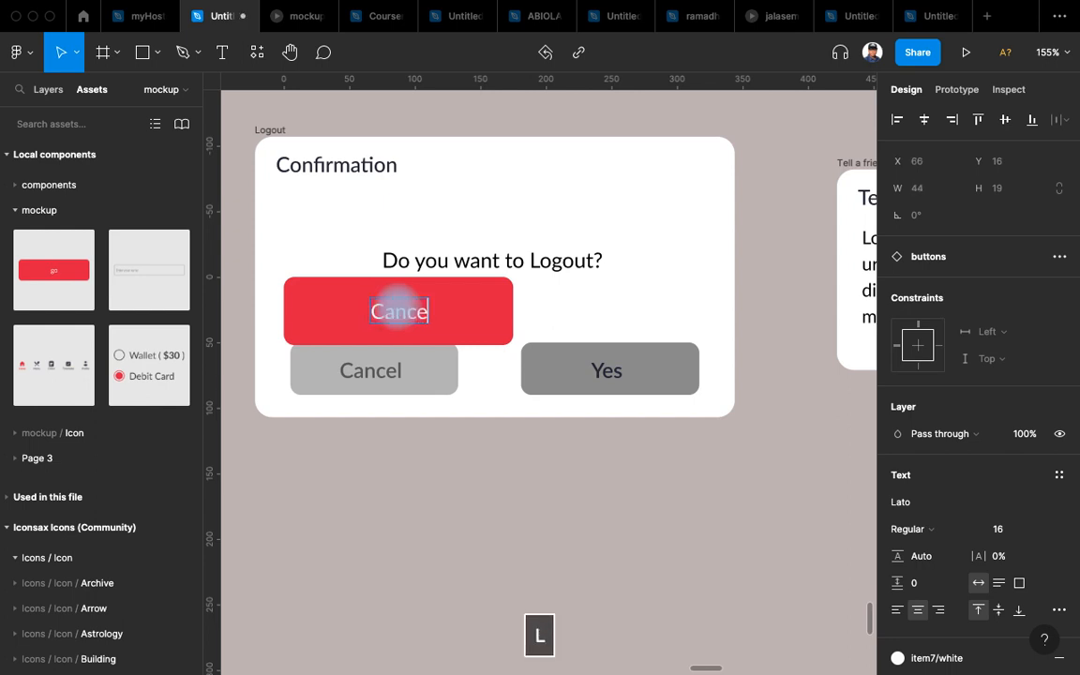
pyautogui.write('l')
pyautogui.press('Escape')
pyautogui.click(484, 308)
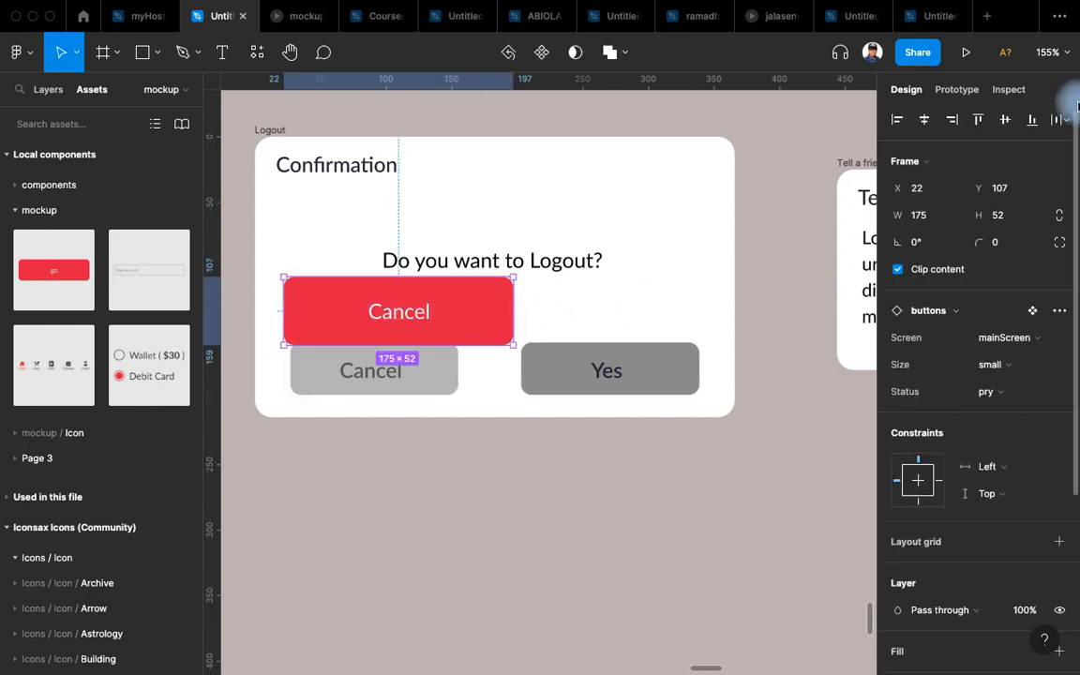
pyautogui.click(1016, 336)
pyautogui.click(992, 357)
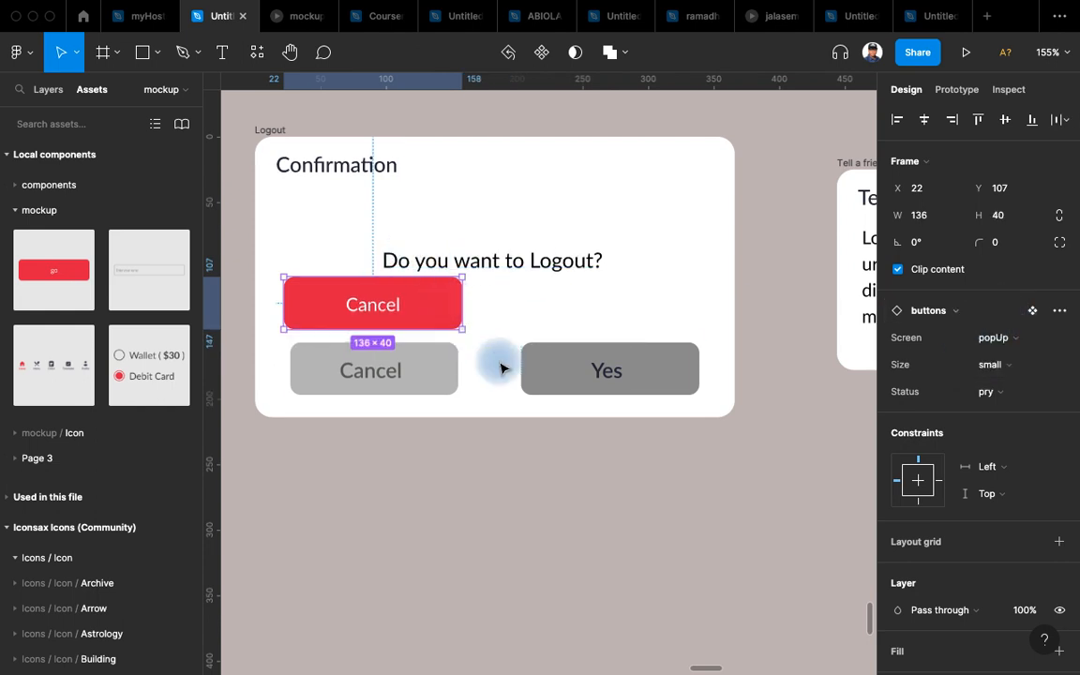
# Replace both the Yes and grey Cancel buttons with the red popUp Cancel button.
pyautogui.press('super+x')
pyautogui.click(572, 374)
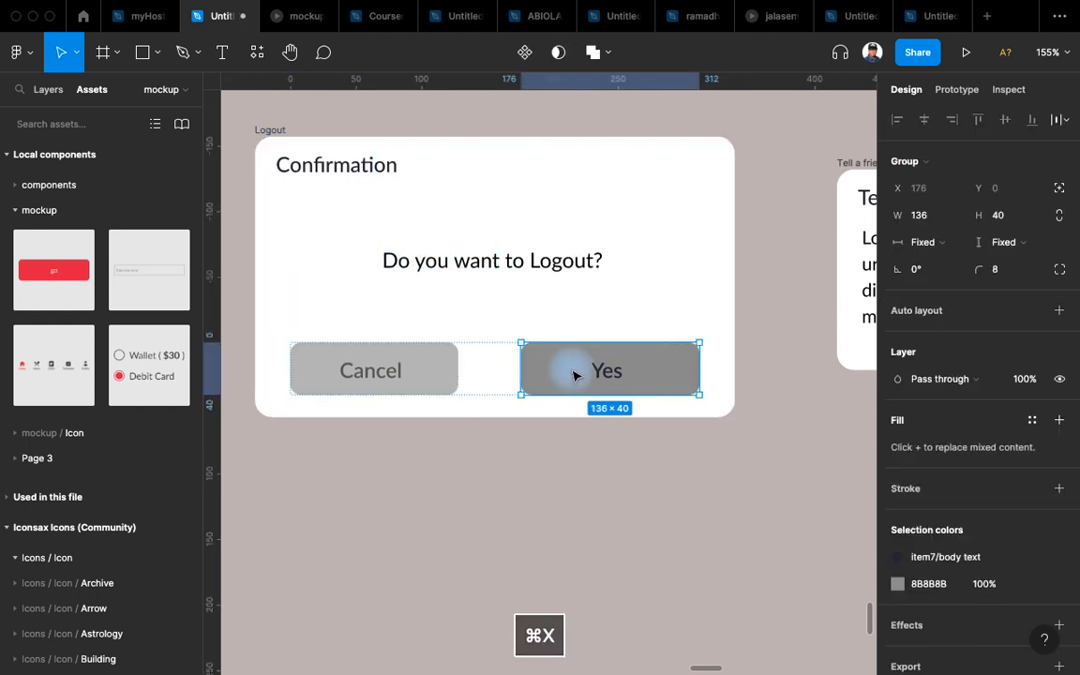
pyautogui.press('shift+super+r')
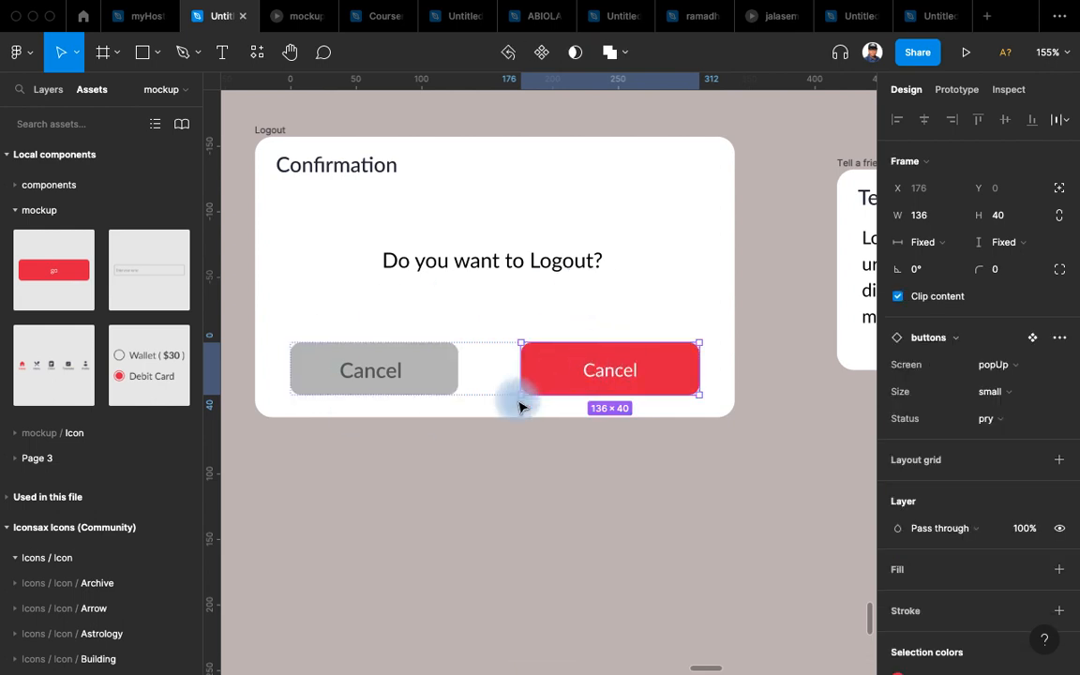
pyautogui.click(410, 380)
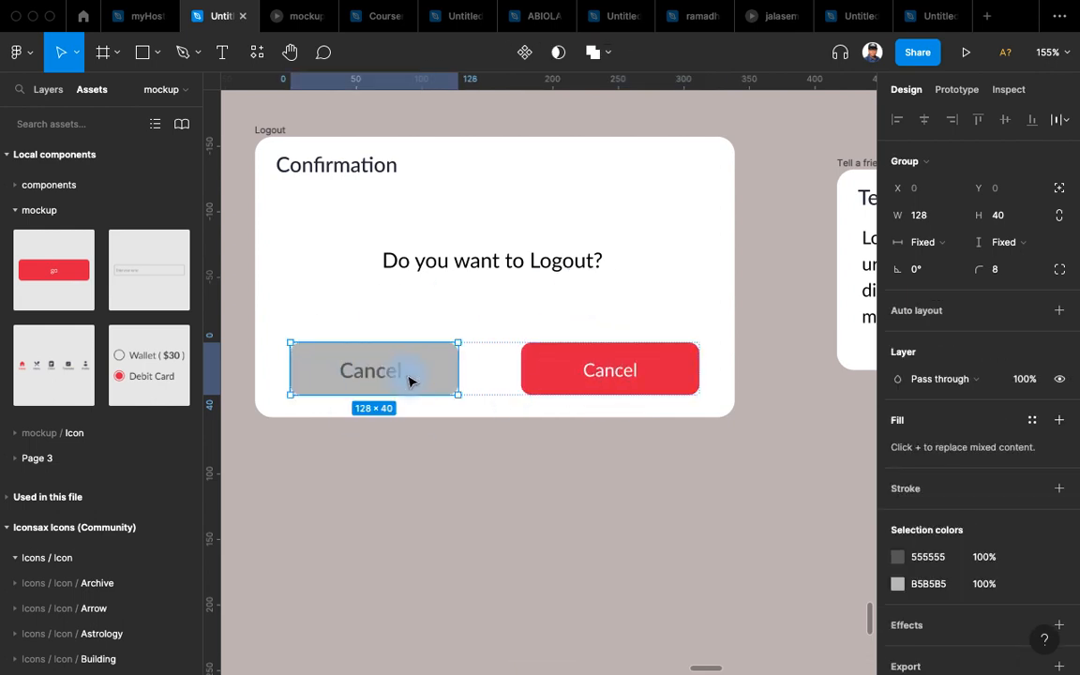
pyautogui.press('shift+super+r')
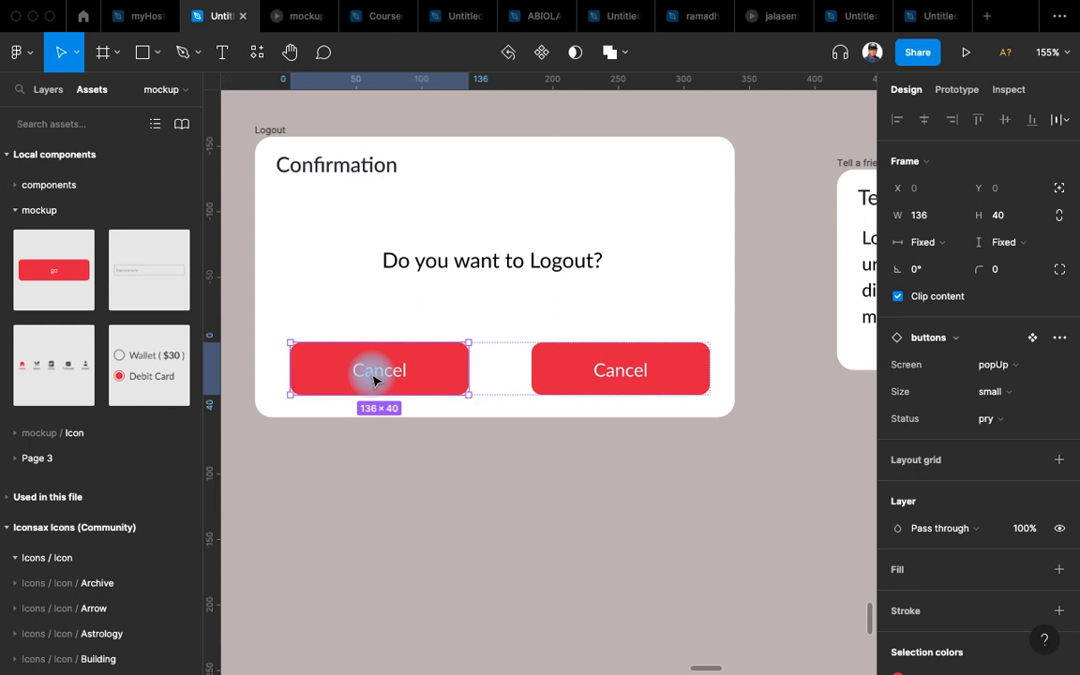
pyautogui.doubleClick(375, 380)
# Change the left red button's label from Cancel to 'Yes' and reselect that button.
pyautogui.doubleClick(373, 373)
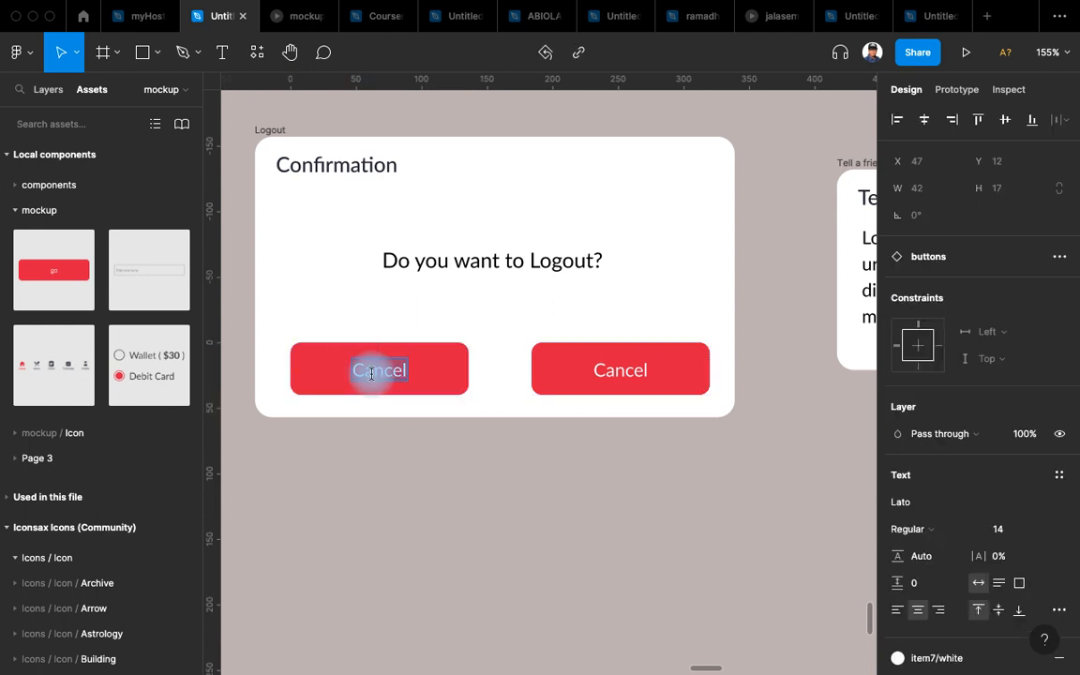
pyautogui.write('UYe')
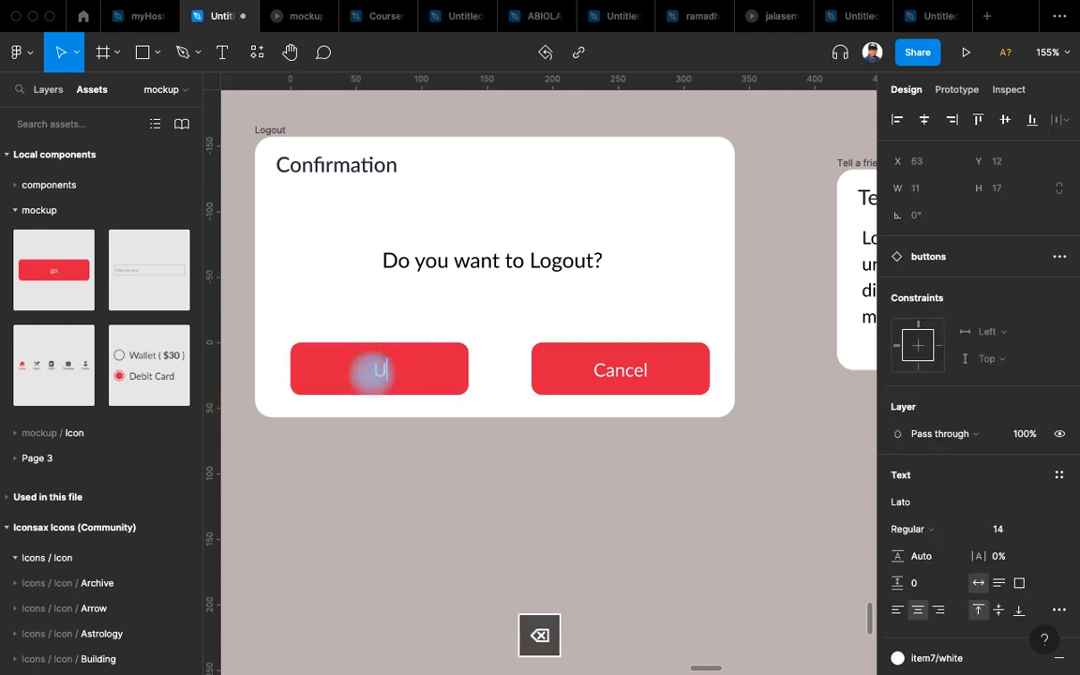
pyautogui.write('Yes')
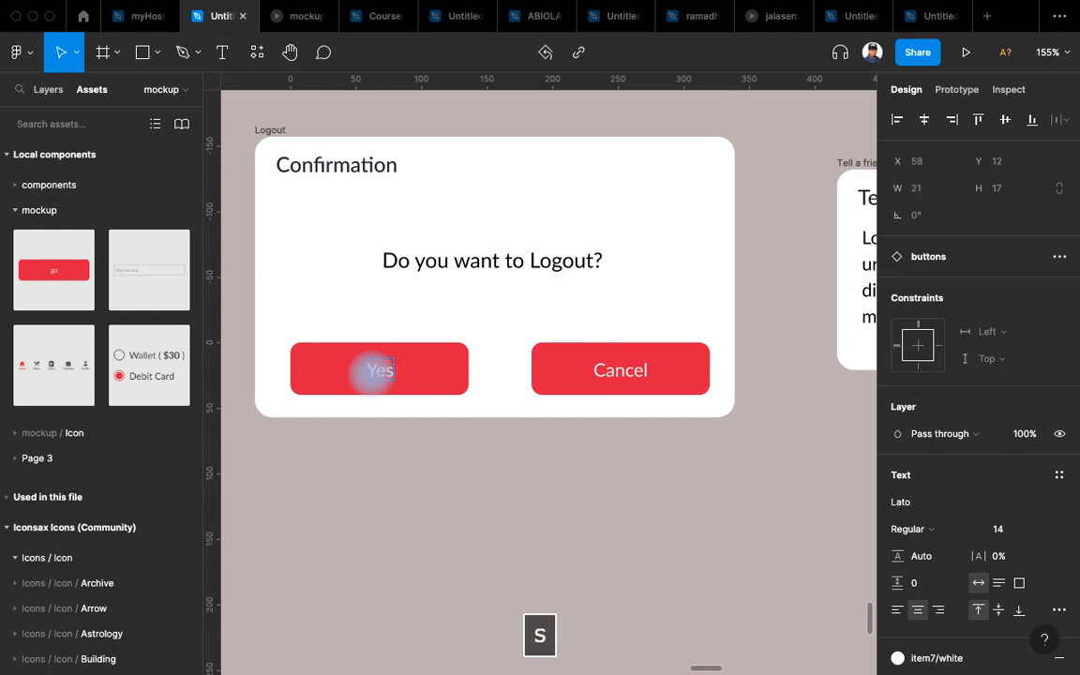
pyautogui.click(482, 478)
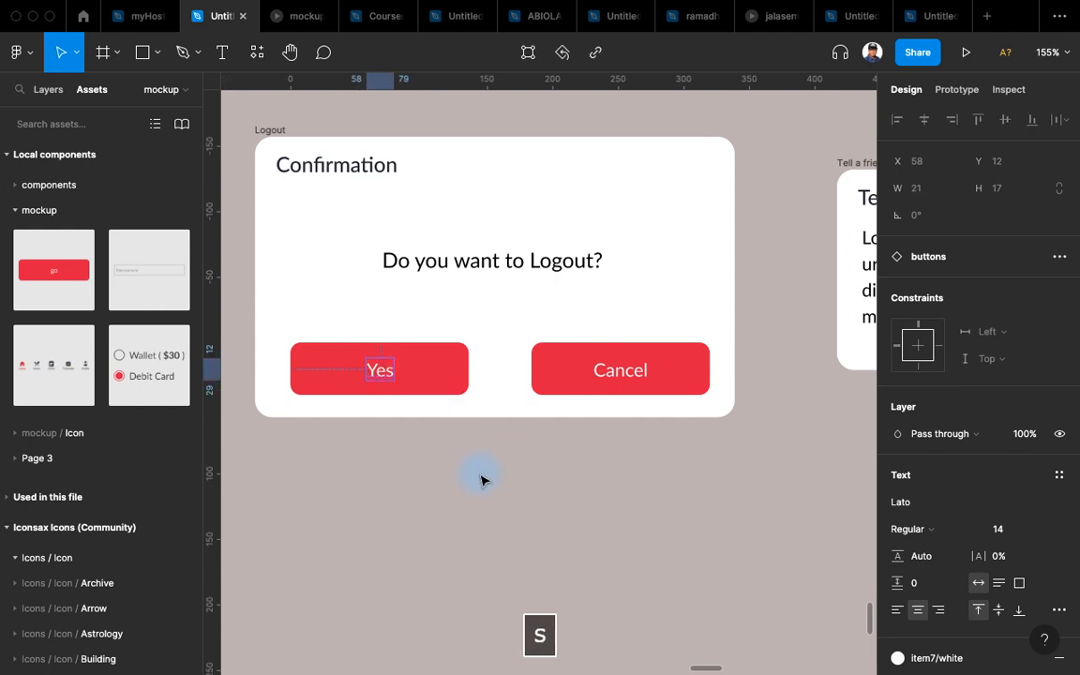
pyautogui.click(463, 379)
pyautogui.click(486, 453)
pyautogui.click(424, 371)
pyautogui.click(376, 343)
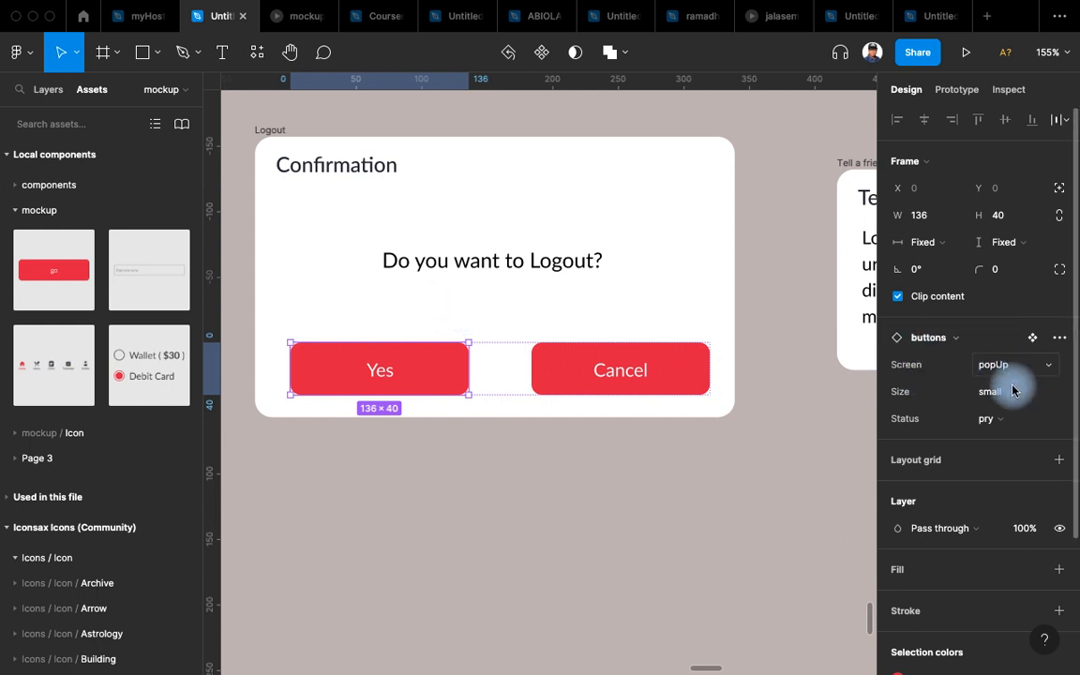
# Switch the Yes button's Status to Sec and centre the button row horizontally.
pyautogui.click(1008, 419)
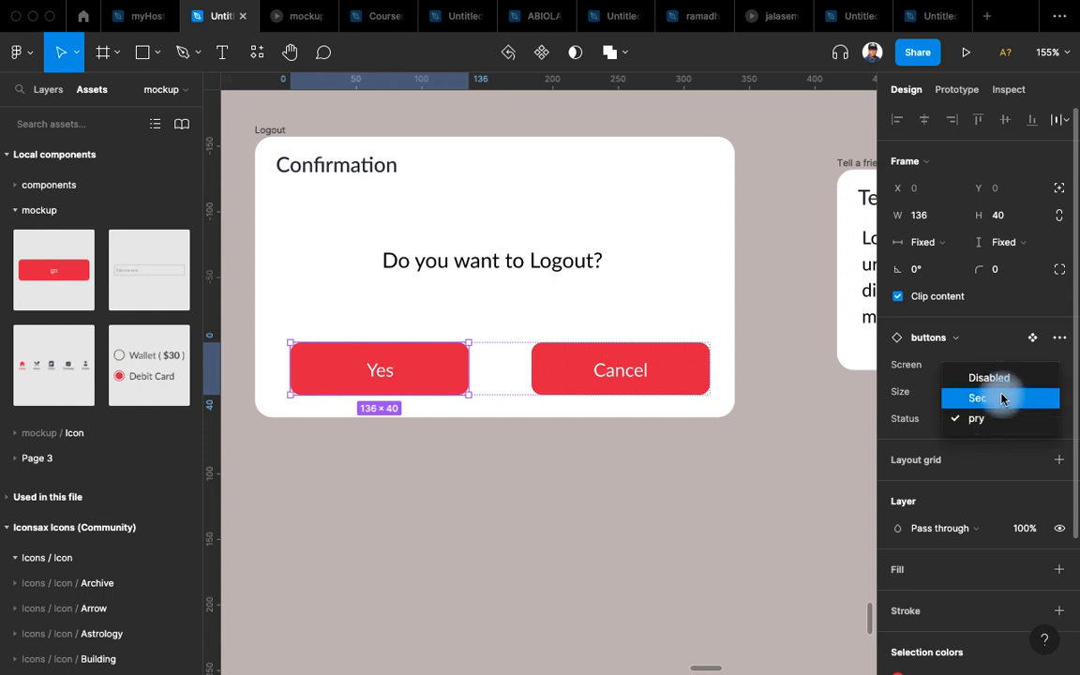
pyautogui.click(1001, 399)
pyautogui.click(784, 352)
pyautogui.click(696, 365)
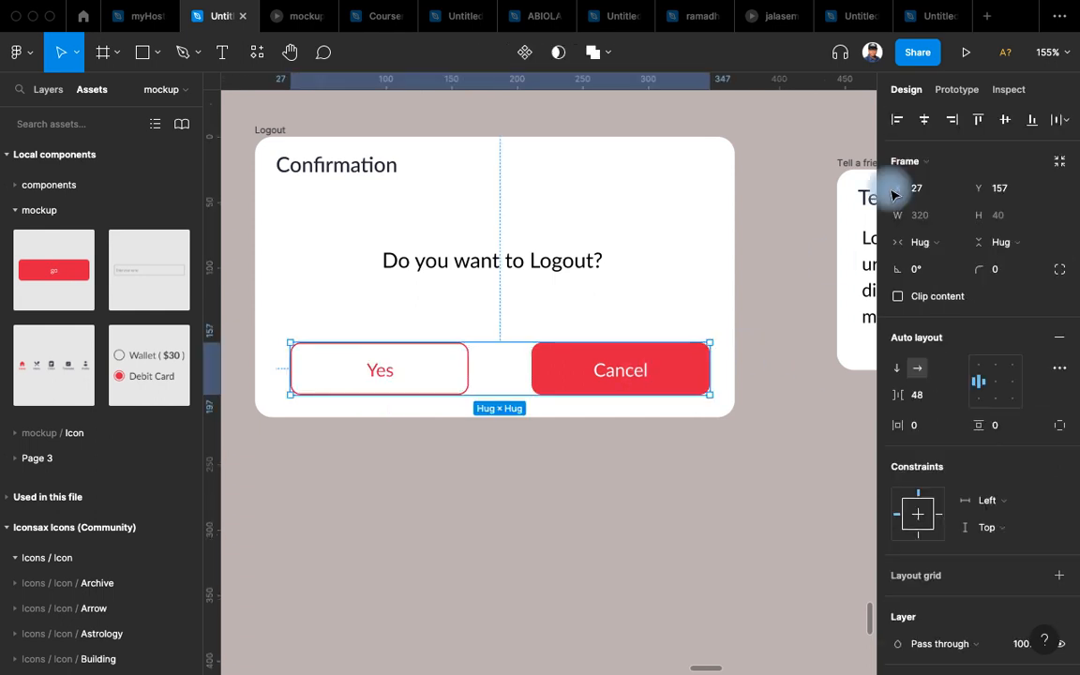
pyautogui.click(924, 123)
pyautogui.click(718, 220)
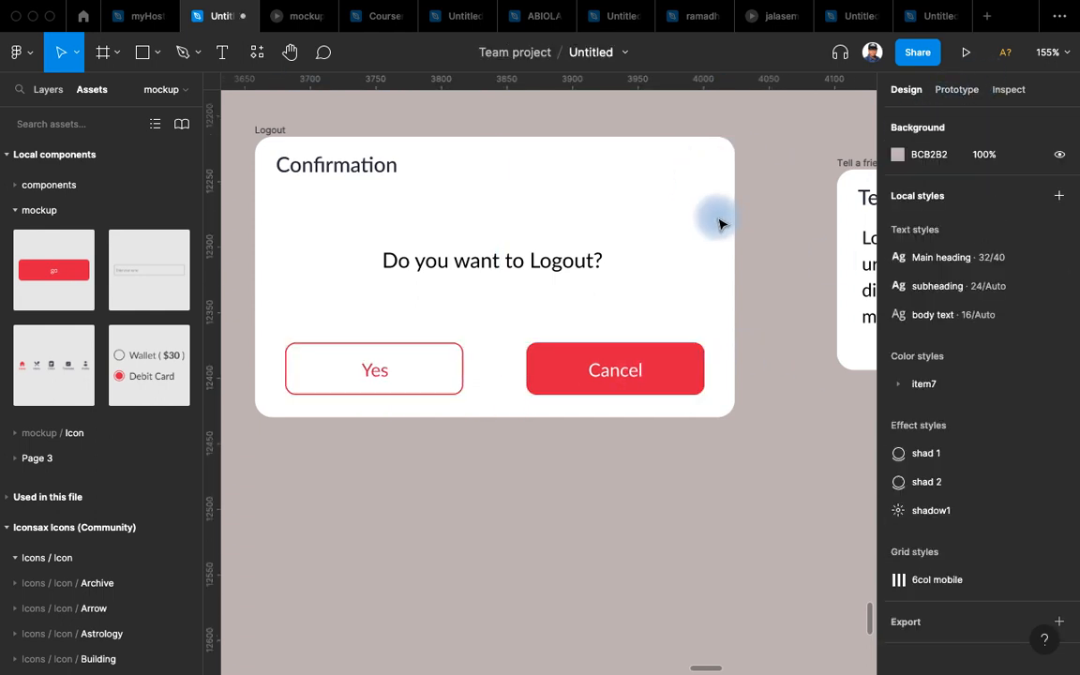
# Move the Tell a friend frame to sit 100 below the Logout dialog.
pyautogui.scroll(2, 735, 384)
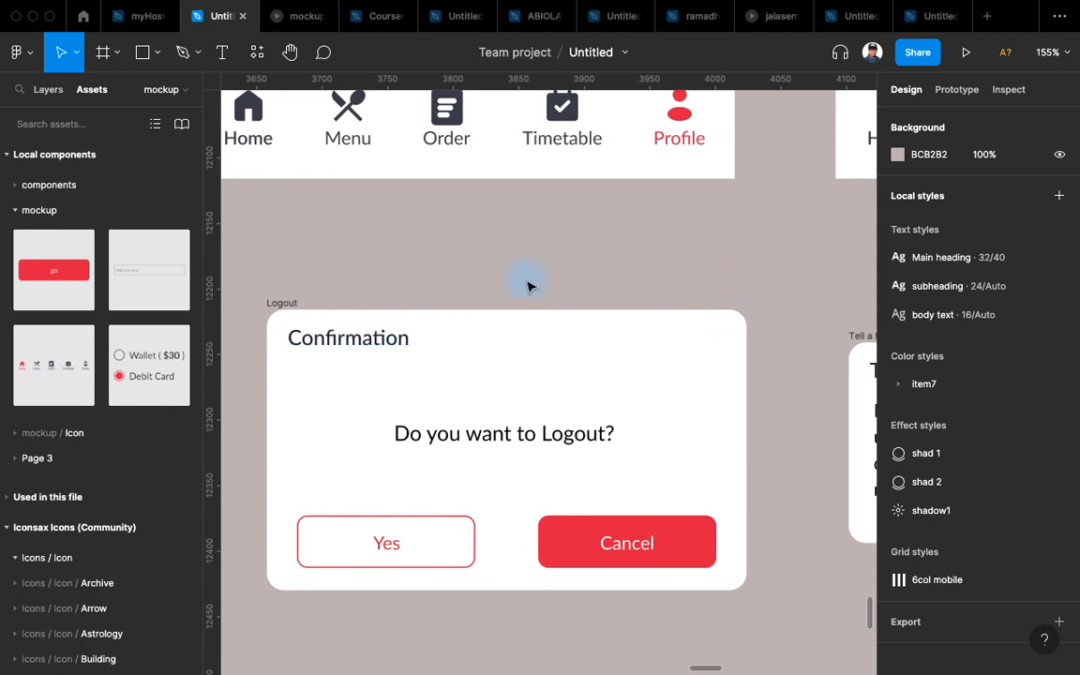
pyautogui.scroll(-6, 528, 286)
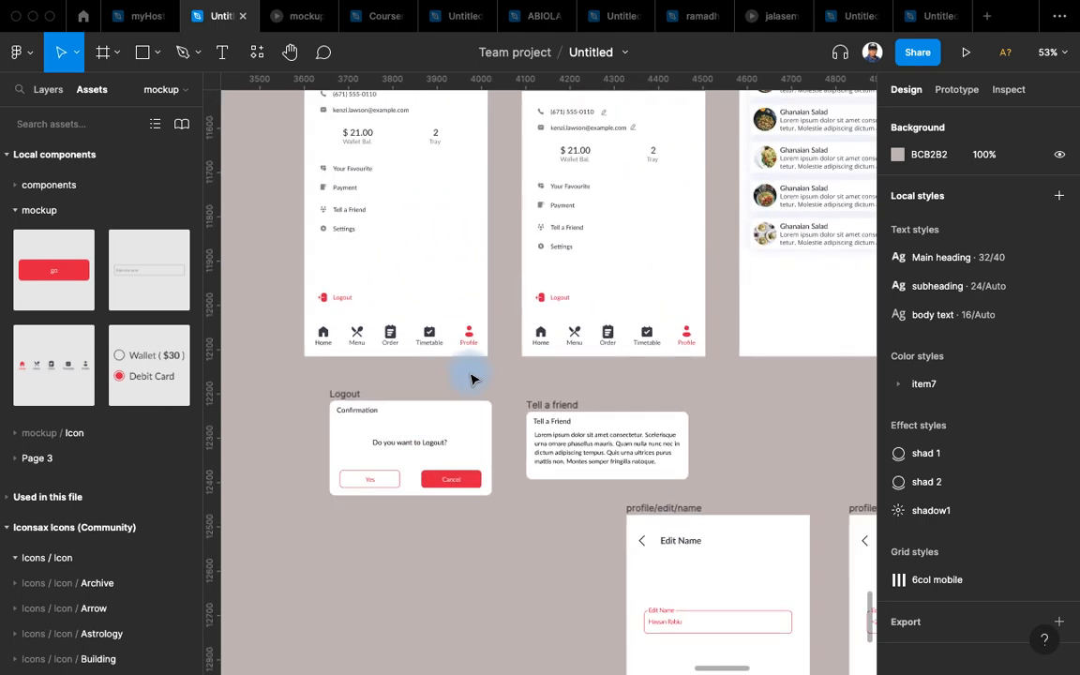
pyautogui.scroll(-4, 472, 377)
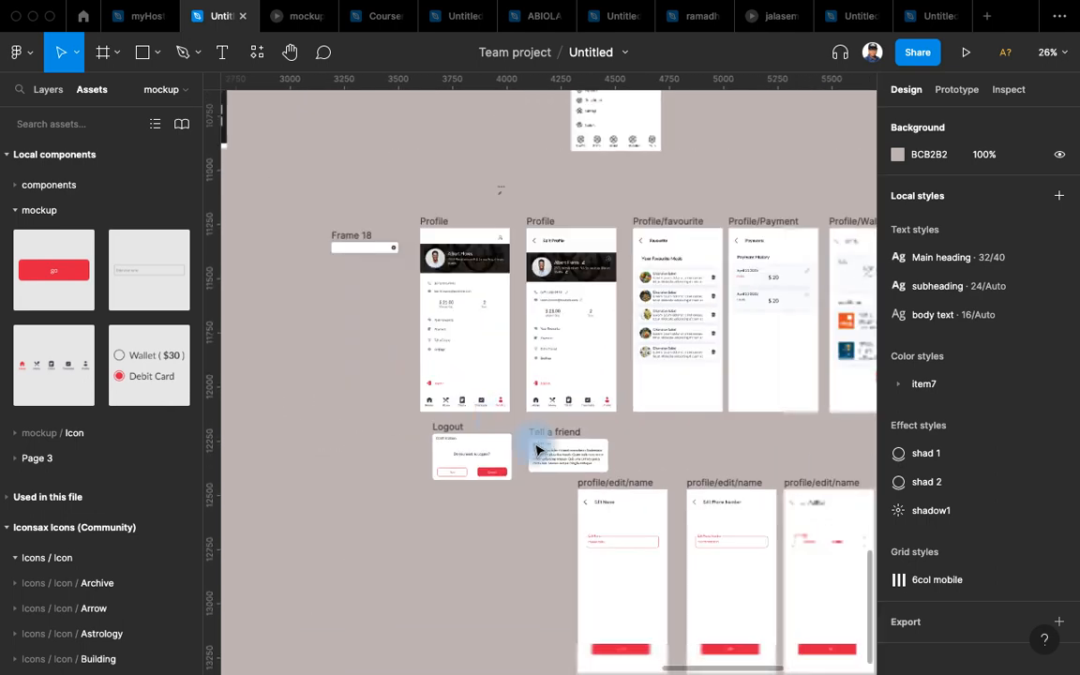
pyautogui.scroll(-5, 482, 216)
pyautogui.scroll(-3, 490, 169)
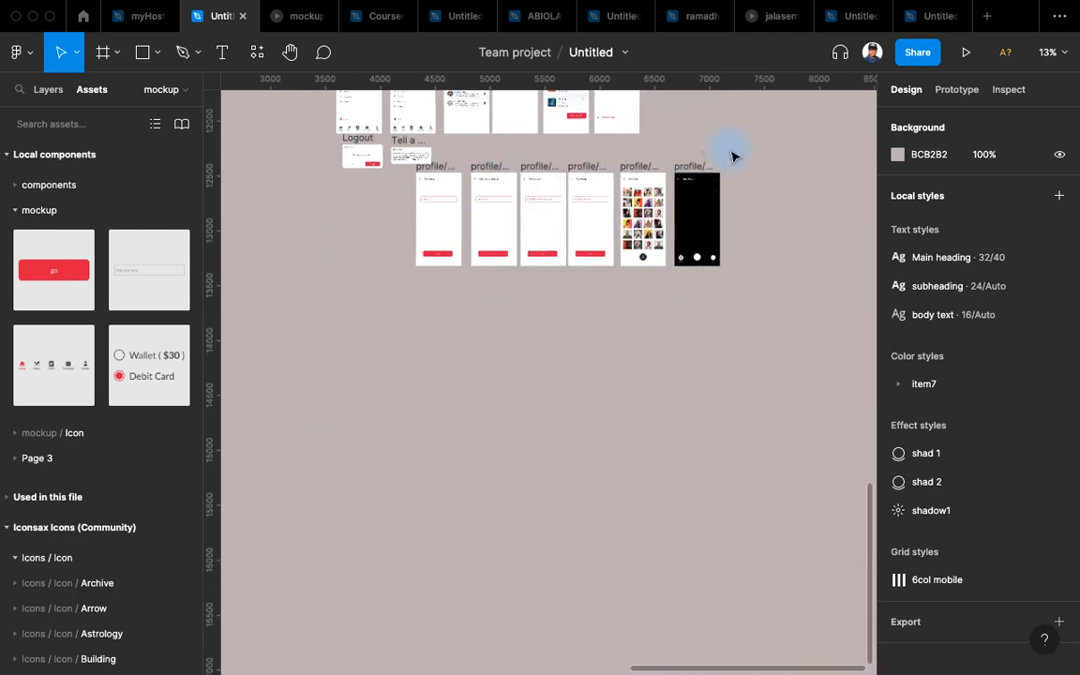
pyautogui.scroll(4, 733, 155)
pyautogui.hscroll(-3, 660, 164)
pyautogui.scroll(3, 290, 253)
pyautogui.hscroll(-4, 289, 253)
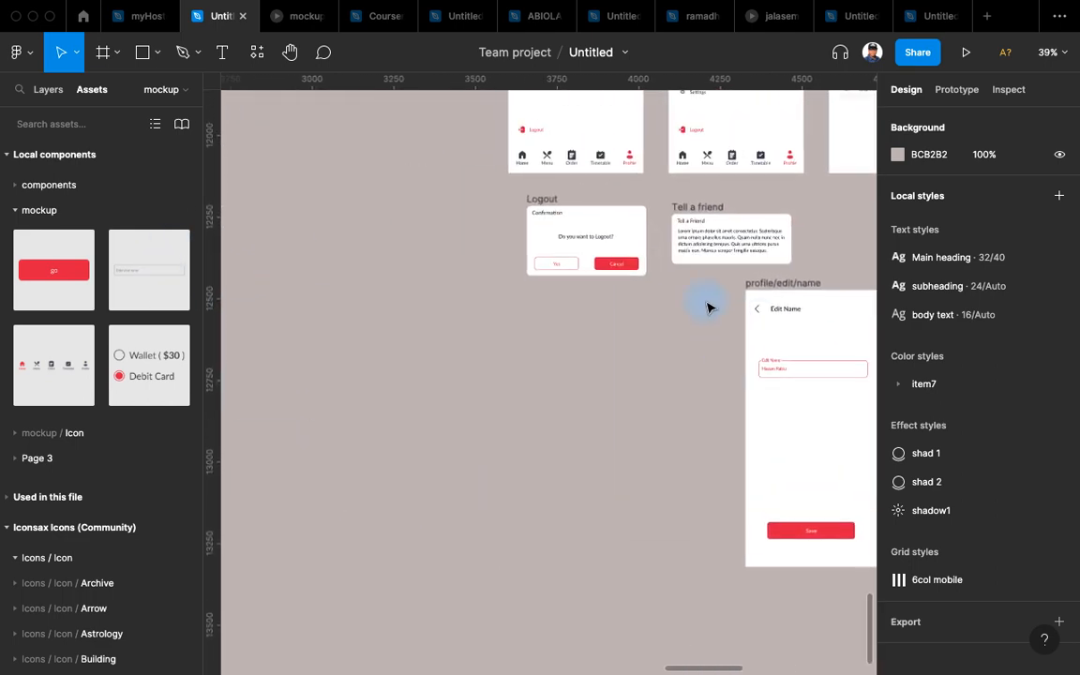
pyautogui.moveTo(701, 206); pyautogui.dragTo(555, 299)
pyautogui.scroll(5, 582, 356)
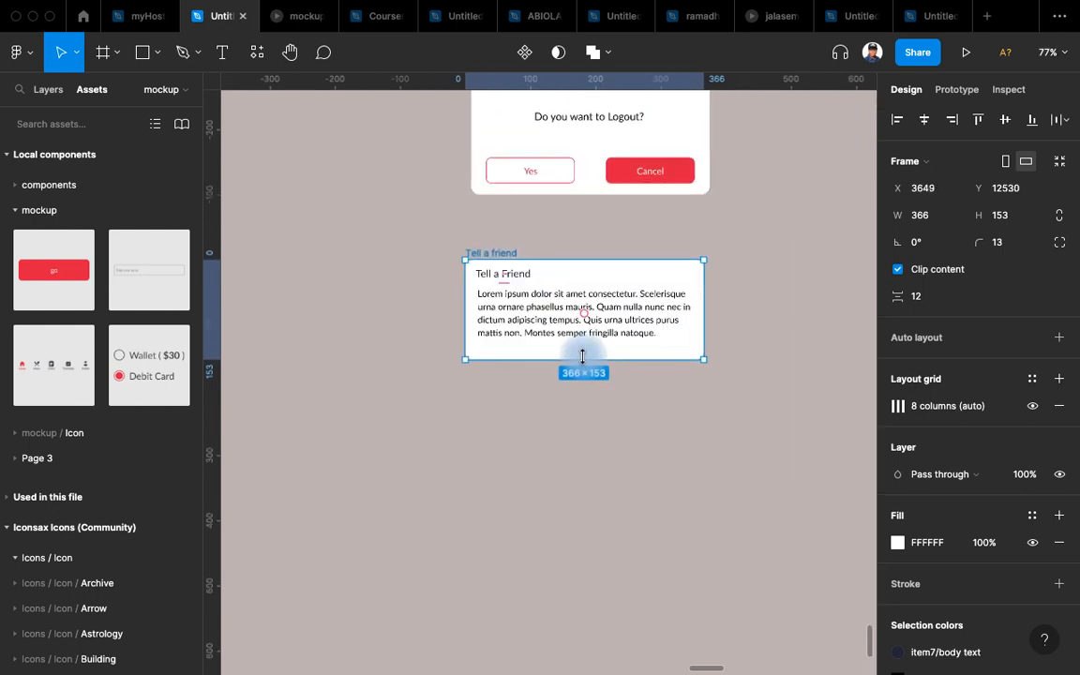
# Search Google in Chrome for 'share ui design'.
pyautogui.hotkey('ctrl', 'Left')
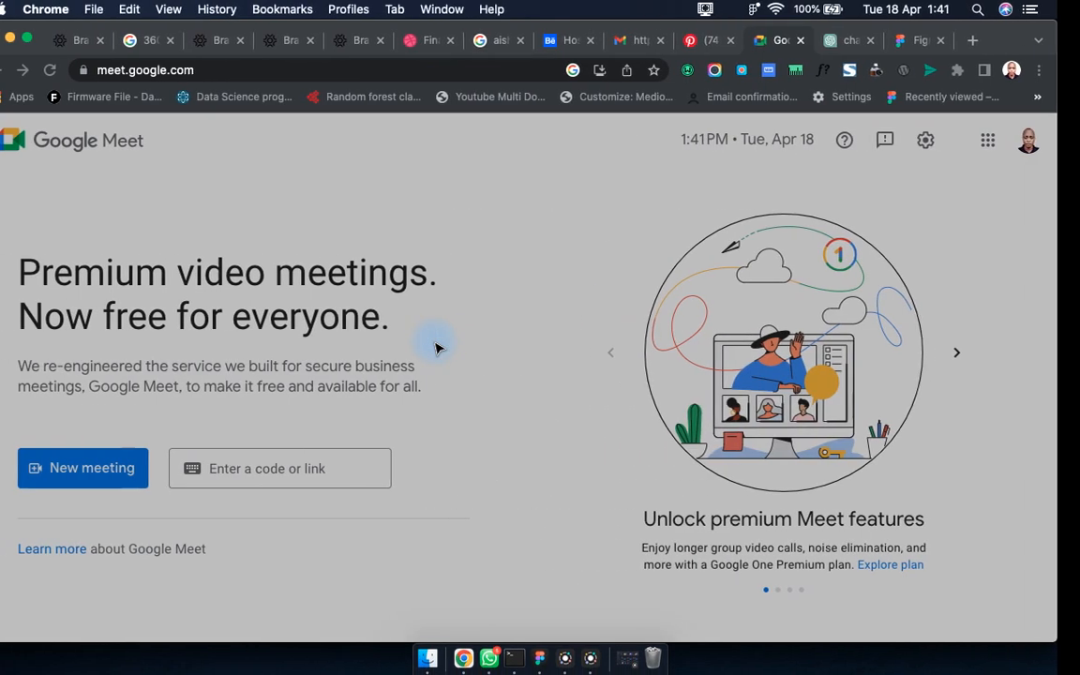
pyautogui.click(108, 68)
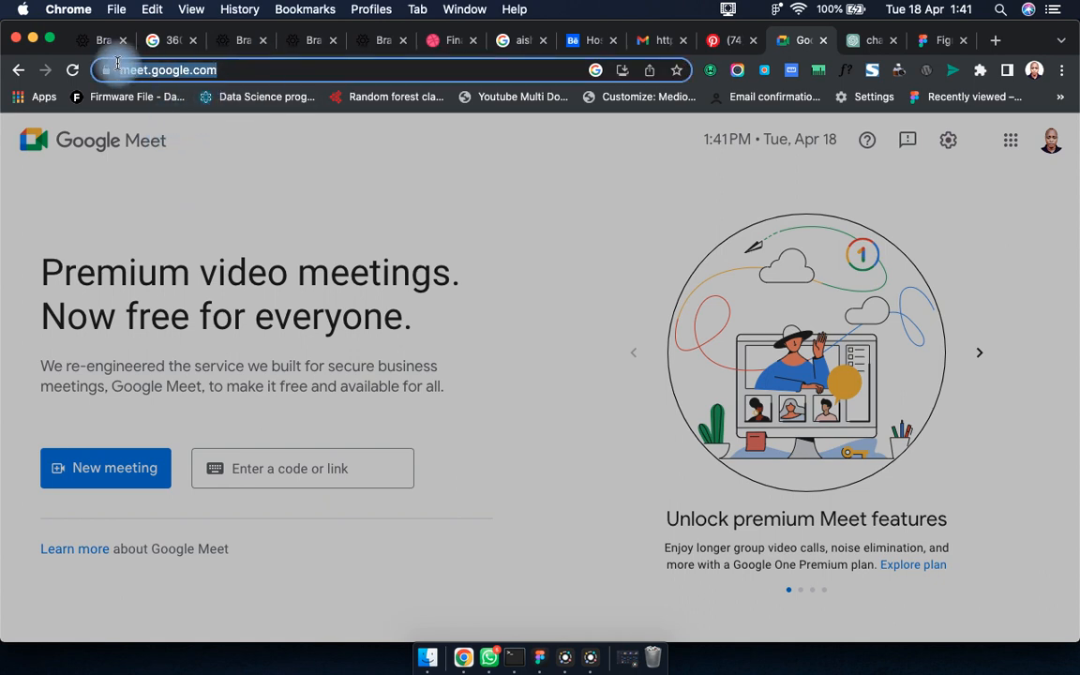
pyautogui.write('share')
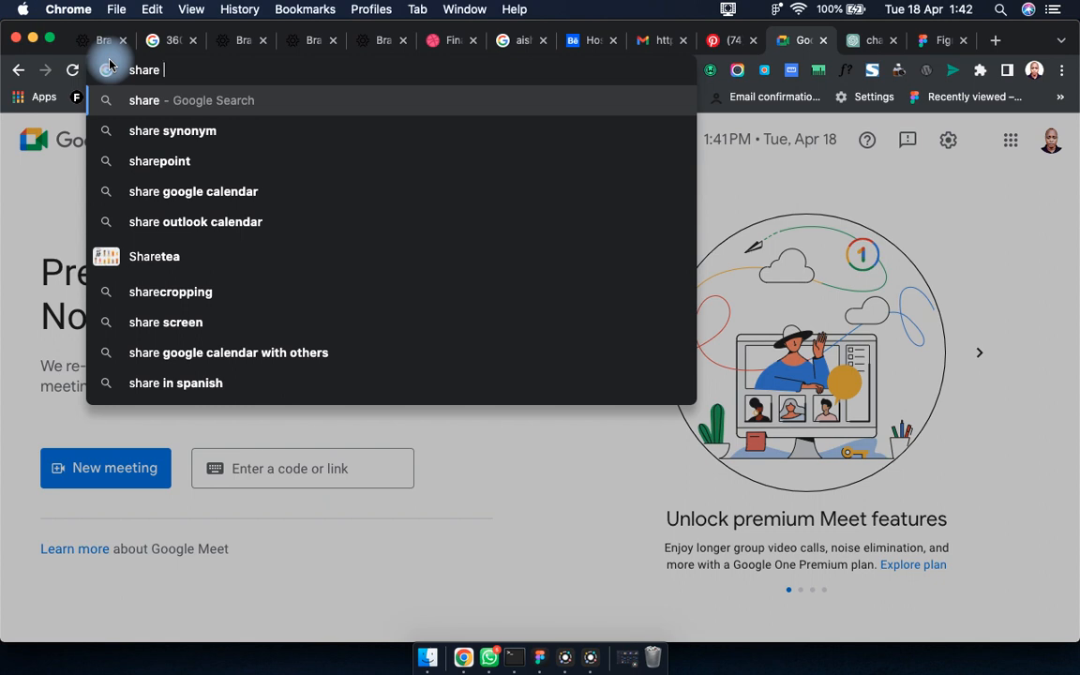
pyautogui.write('us')
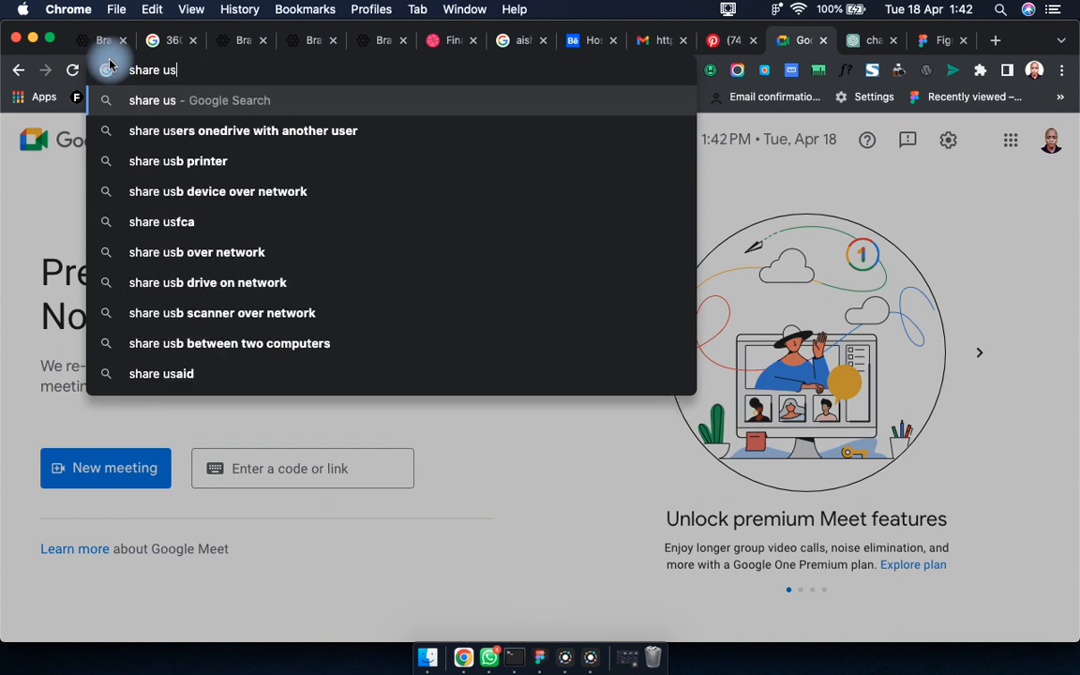
pyautogui.press('BackSpace')
pyautogui.write('i design')
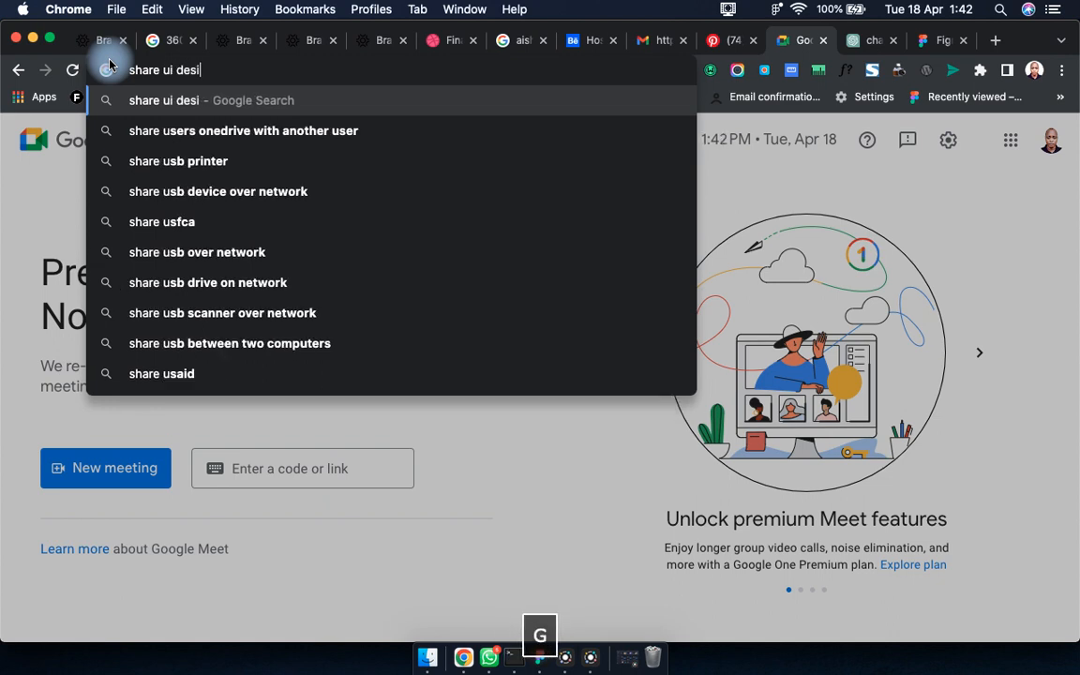
pyautogui.press('Return')
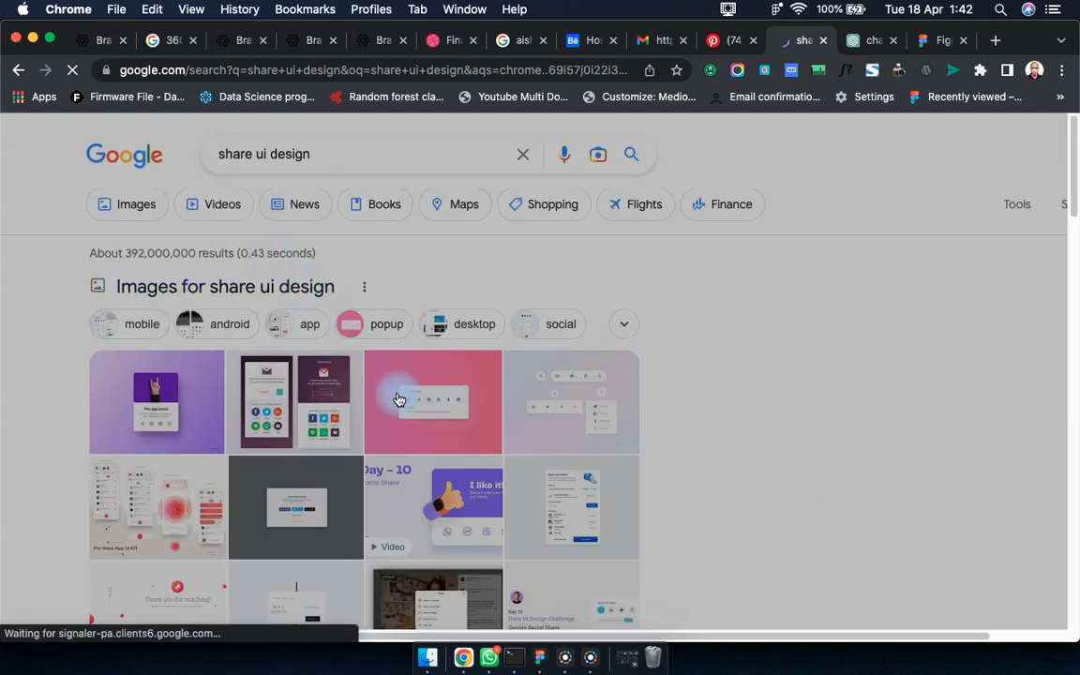
# Preview the Pinterest 'Share Screen' design result and bring up its image context menu.
pyautogui.scroll(-2, 292, 405)
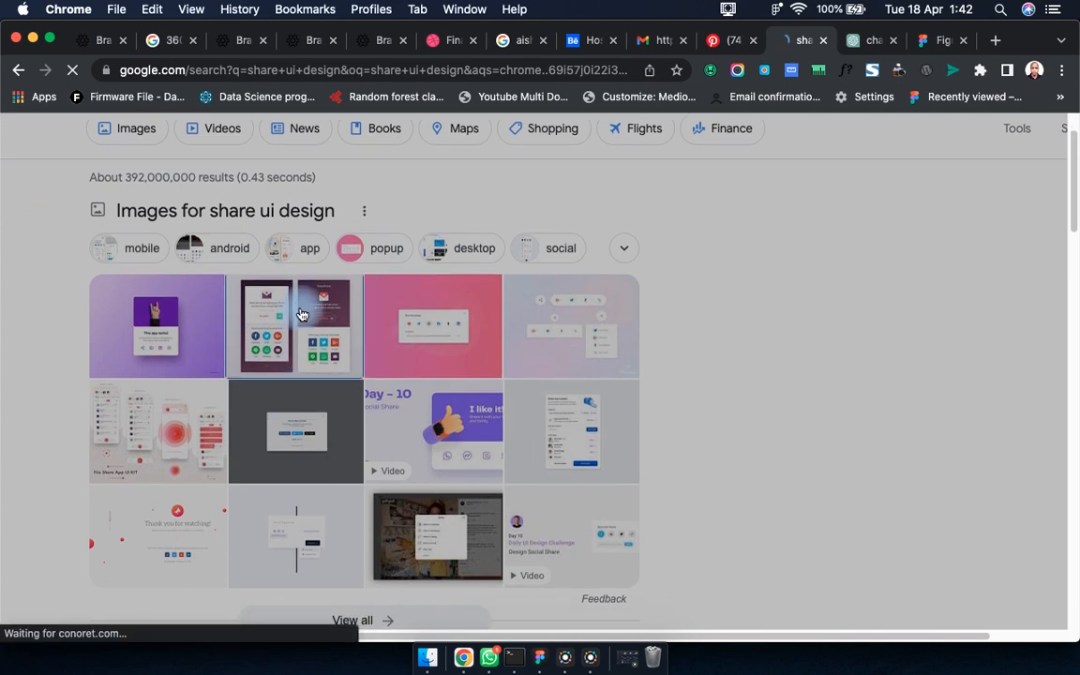
pyautogui.scroll(-5, 299, 386)
pyautogui.scroll(6, 298, 384)
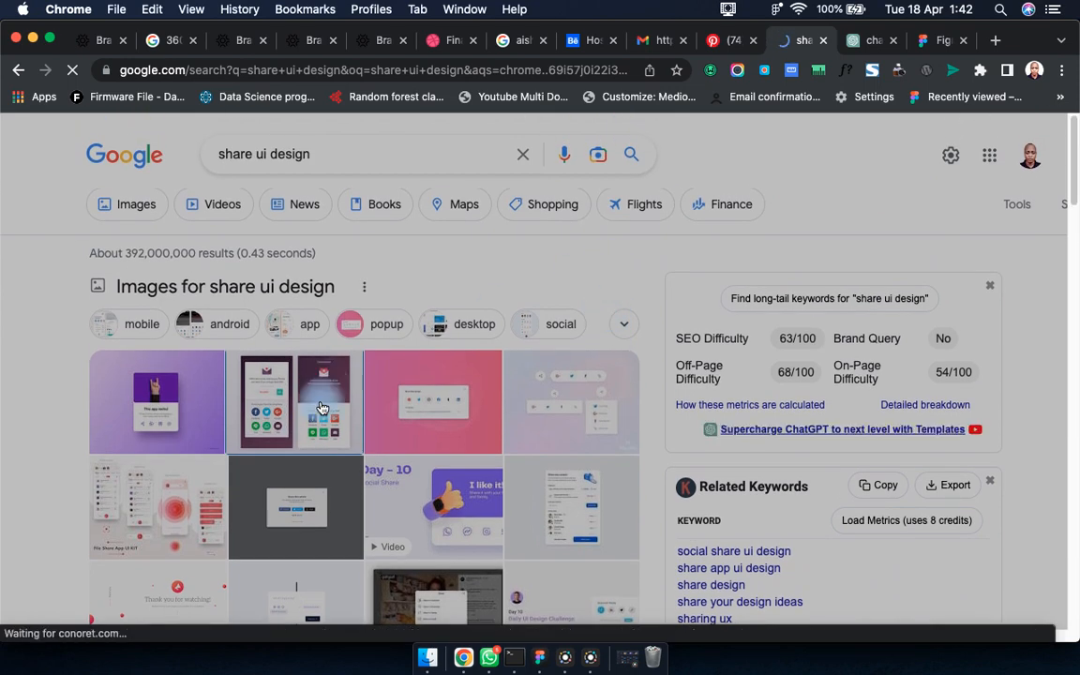
pyautogui.click(320, 407)
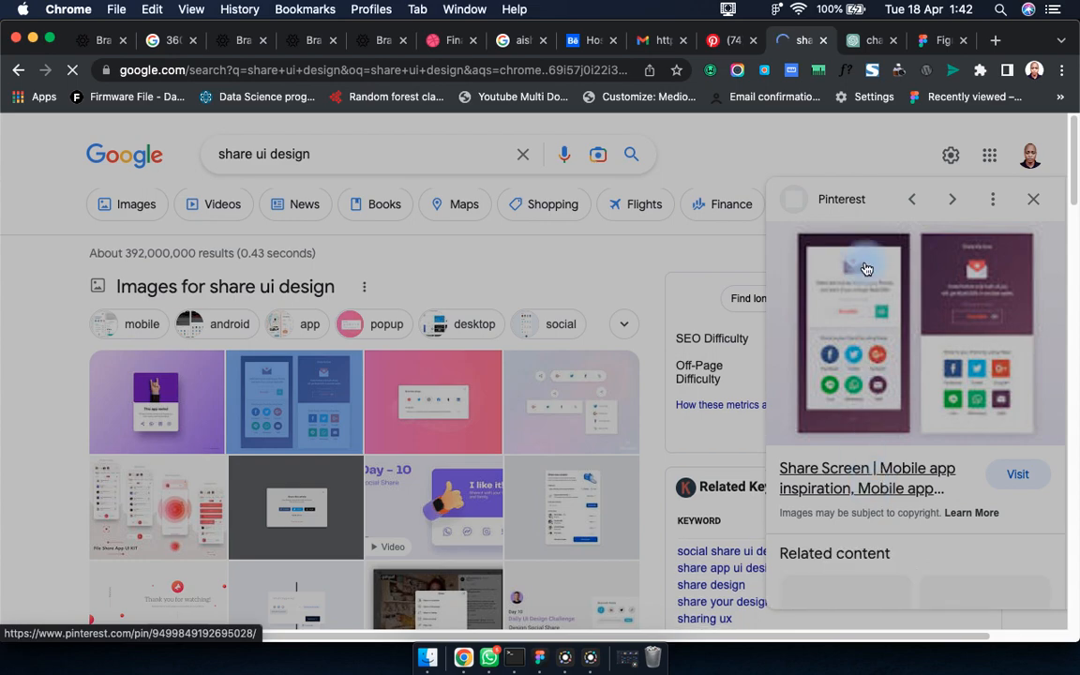
pyautogui.rightClick(875, 359)
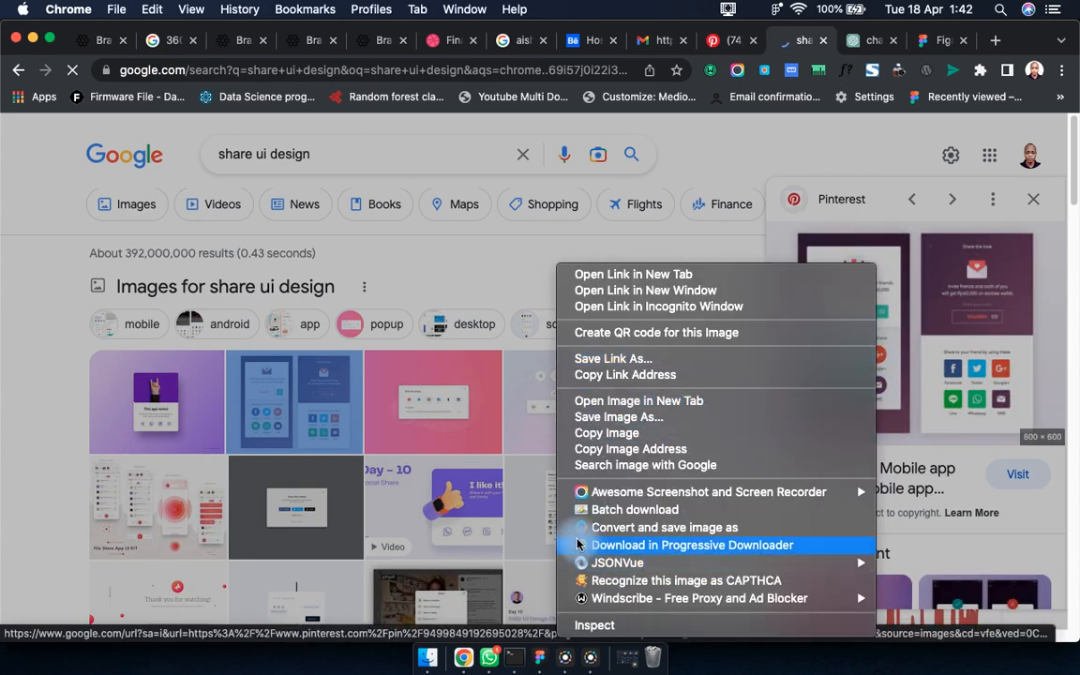
# Copy the share-screen image and paste it into Figma below the Tell a friend card.
pyautogui.click(662, 433)
pyautogui.hotkey('ctrl', 'Right')
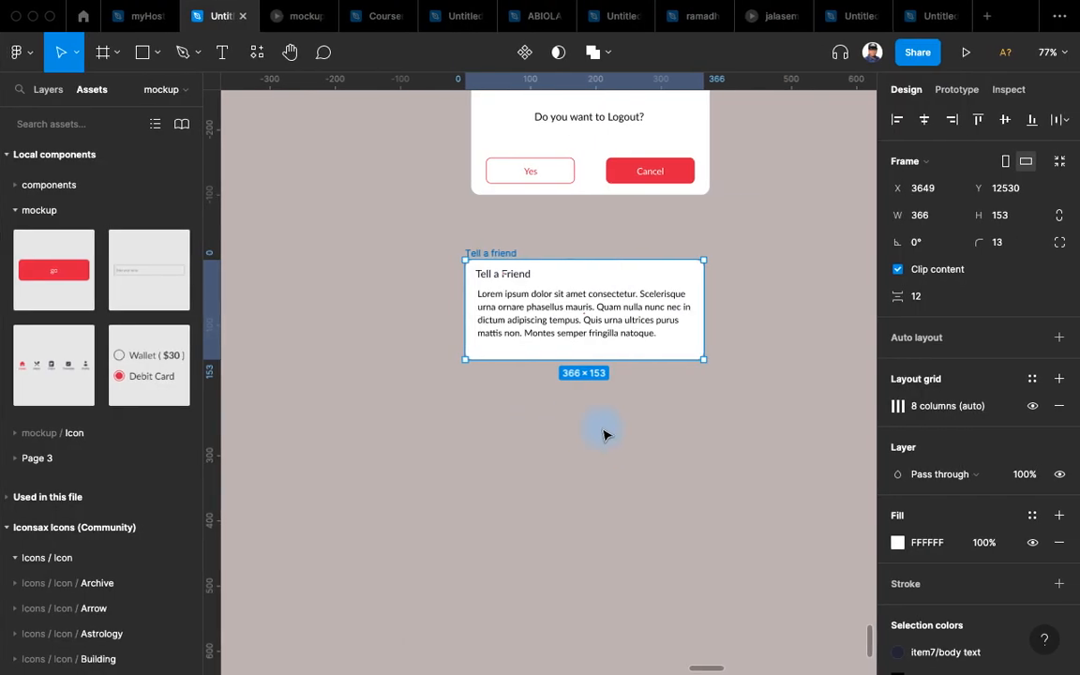
pyautogui.rightClick(443, 460)
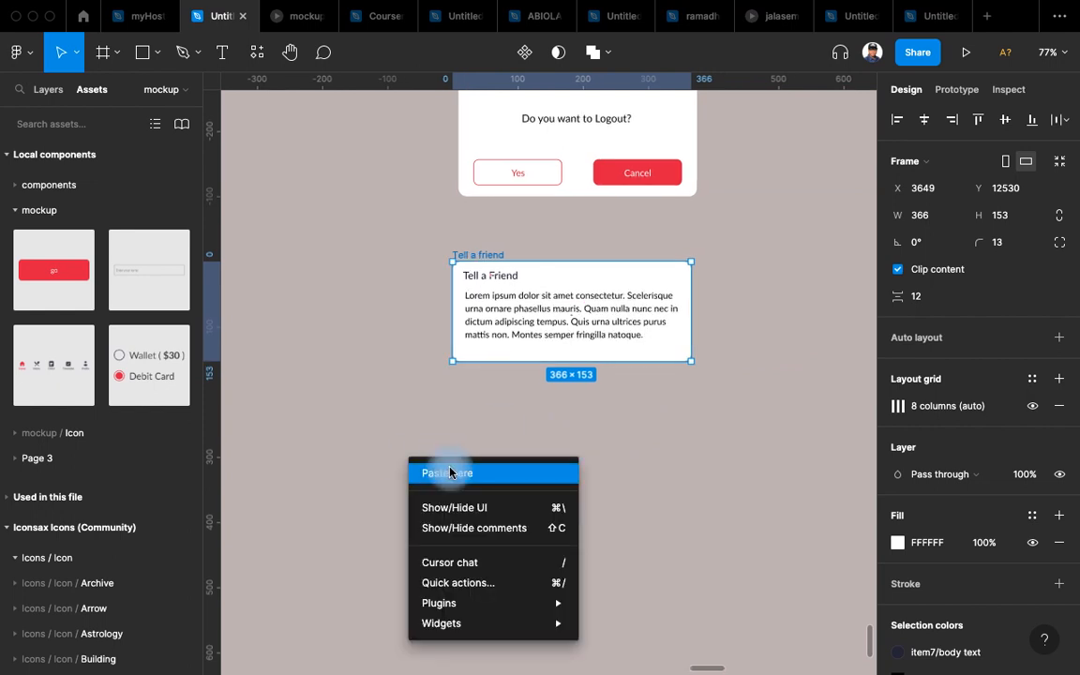
pyautogui.click(448, 471)
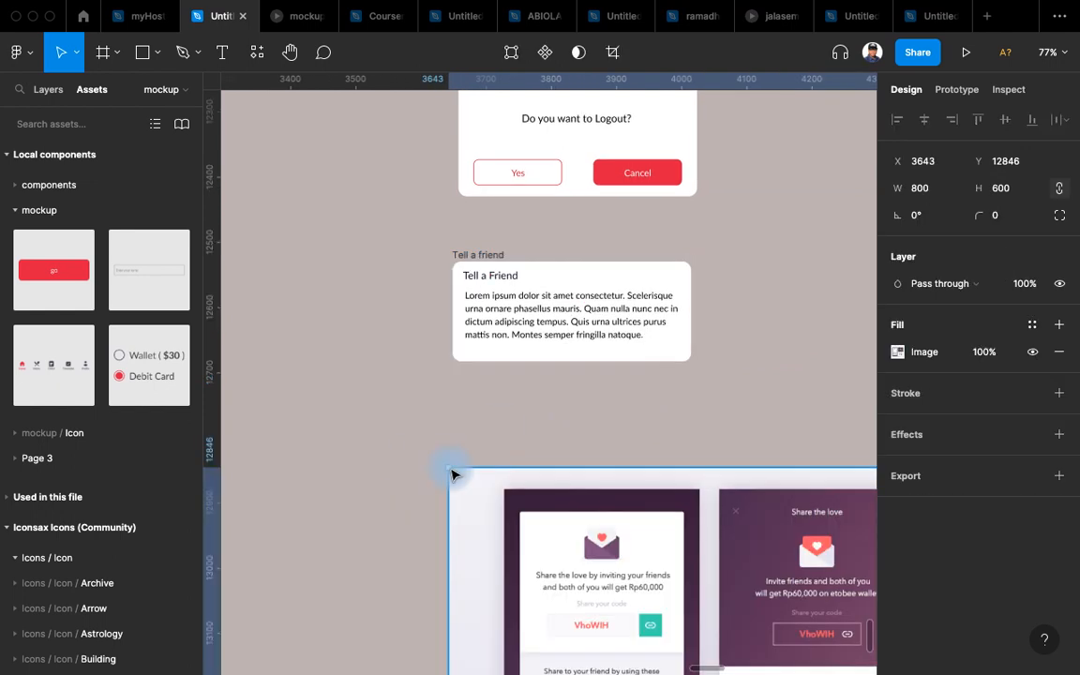
pyautogui.moveTo(445, 440); pyautogui.dragTo(368, 340)
pyautogui.scroll(-5, 447, 412)
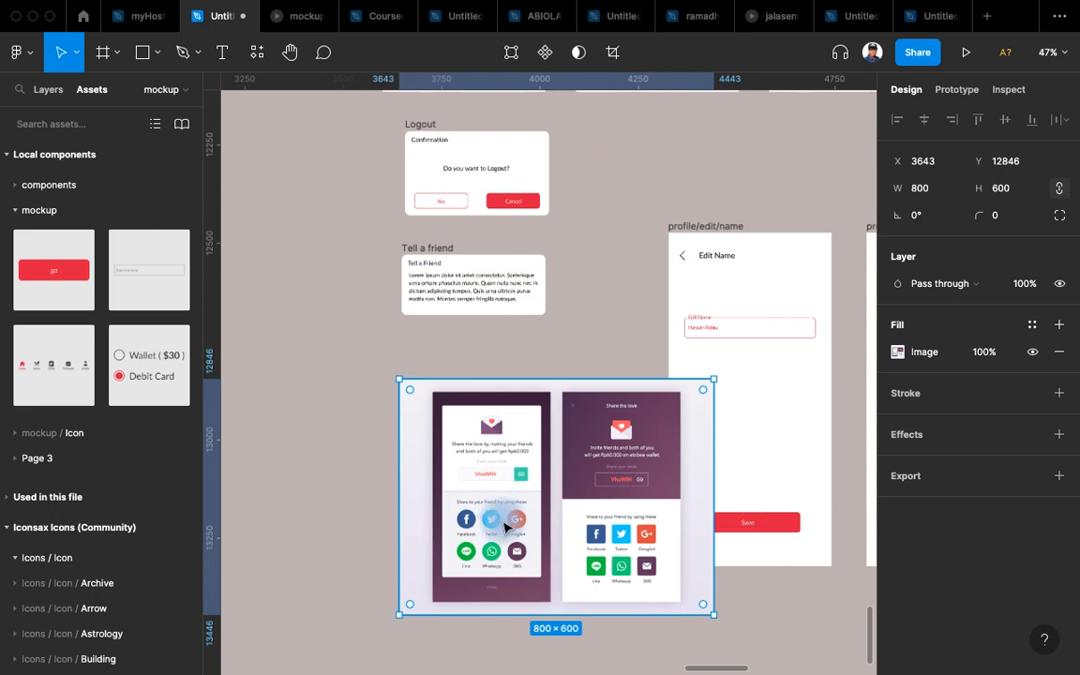
pyautogui.scroll(5, 507, 523)
pyautogui.scroll(-2, 535, 410)
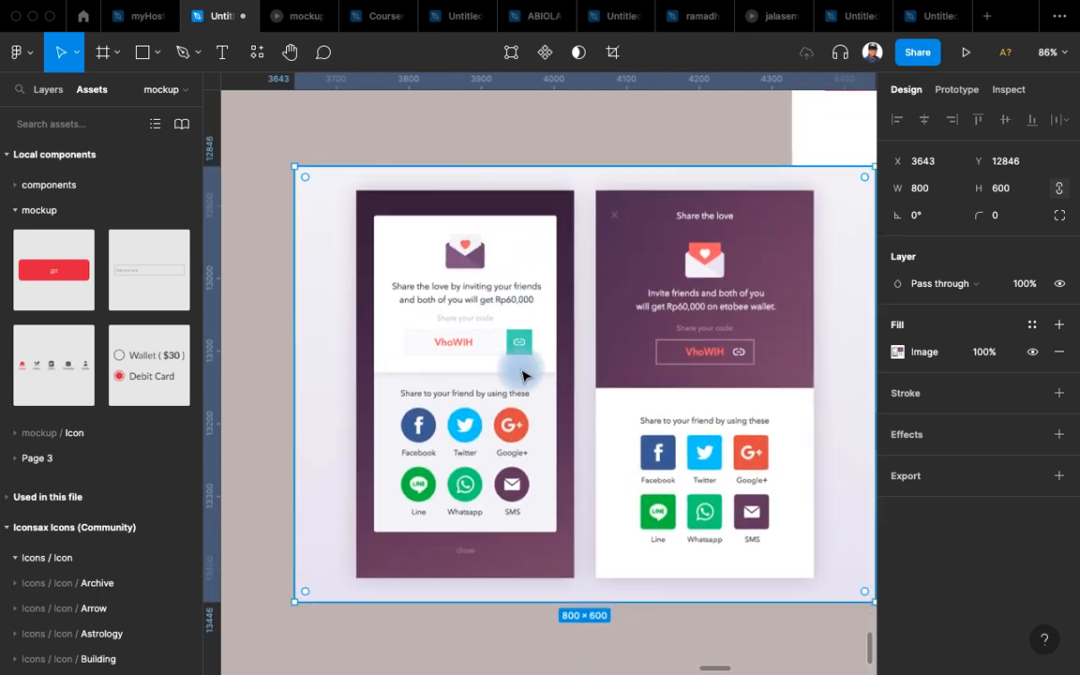
pyautogui.moveTo(693, 467); pyautogui.dragTo(569, 457)
pyautogui.moveTo(487, 452); pyautogui.dragTo(655, 537)
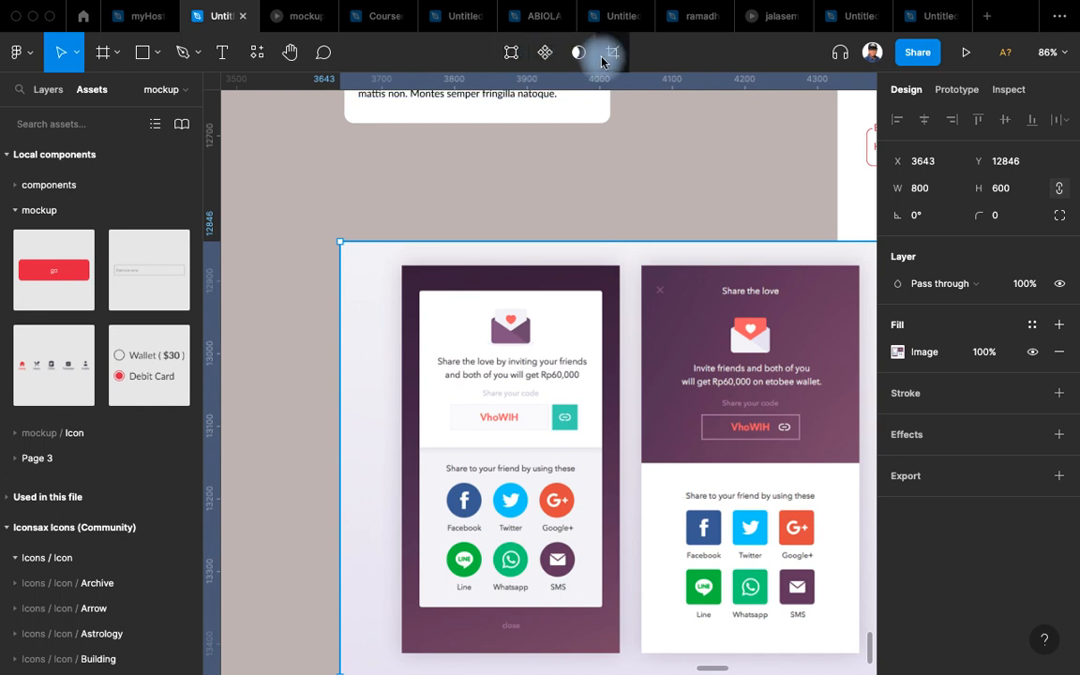
# Start cropping the pasted 800×600 image, pulling its right edge in toward the share buttons.
pyautogui.click(609, 53)
pyautogui.scroll(-5, 603, 222)
pyautogui.hscroll(3, 524, 164)
pyautogui.moveTo(574, 273); pyautogui.dragTo(427, 255)
pyautogui.scroll(5, 340, 247)
# Trim the crop's top, left, bottom and right edges to frame only the share icons at 221×194.
pyautogui.moveTo(367, 103); pyautogui.dragTo(388, 295)
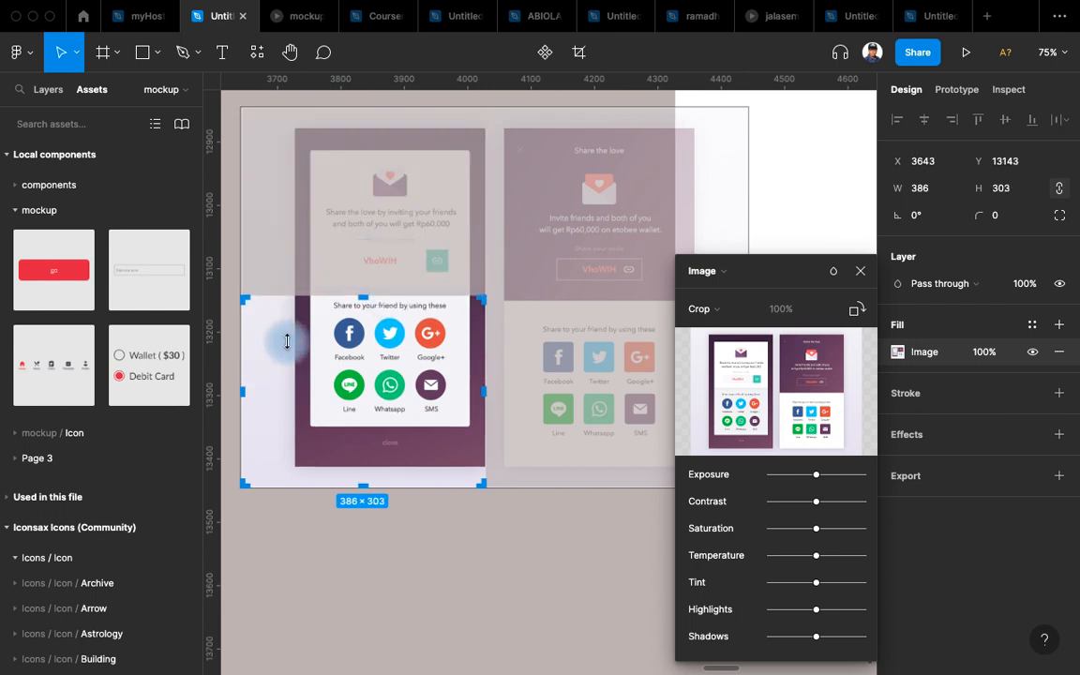
pyautogui.moveTo(243, 387); pyautogui.dragTo(325, 370)
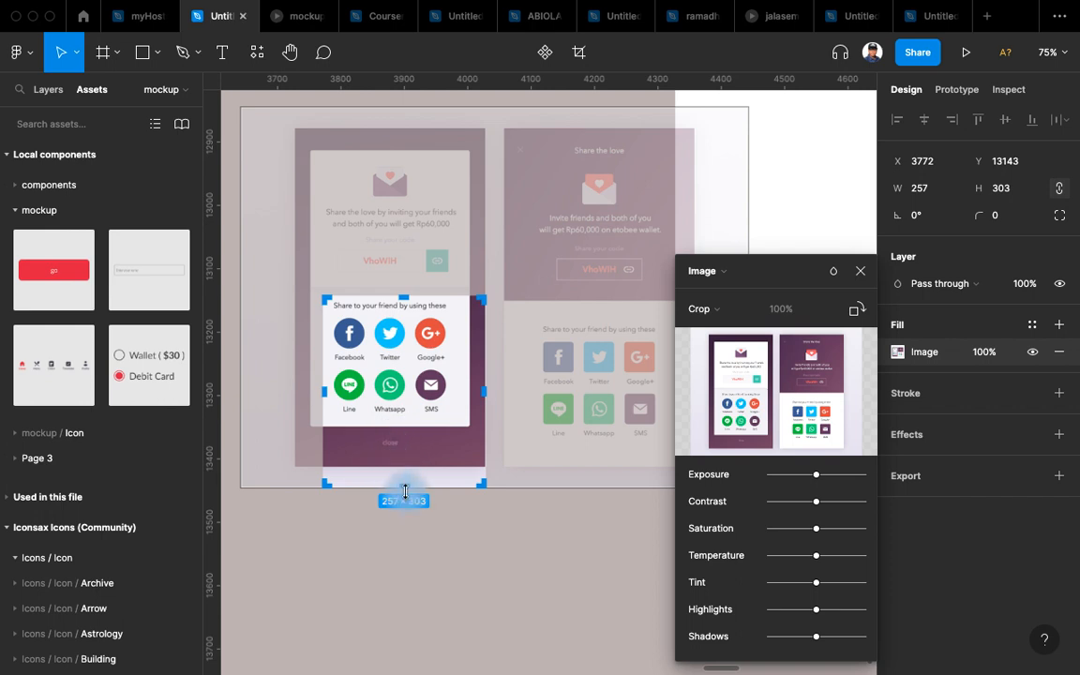
pyautogui.moveTo(404, 491); pyautogui.dragTo(392, 417)
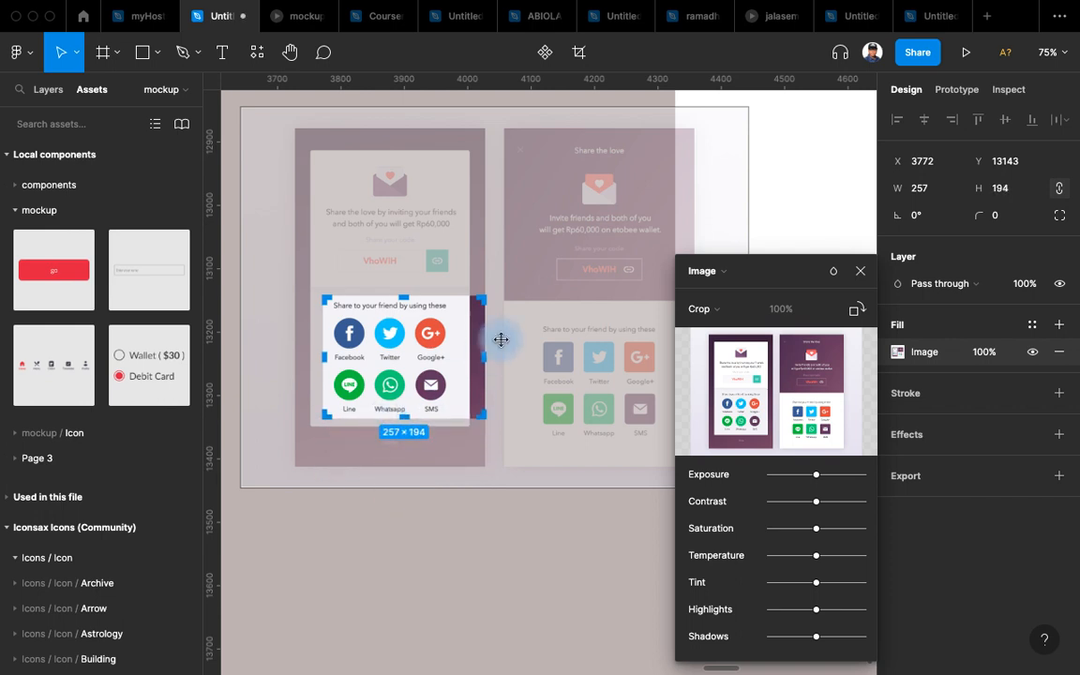
pyautogui.moveTo(486, 355); pyautogui.dragTo(463, 353)
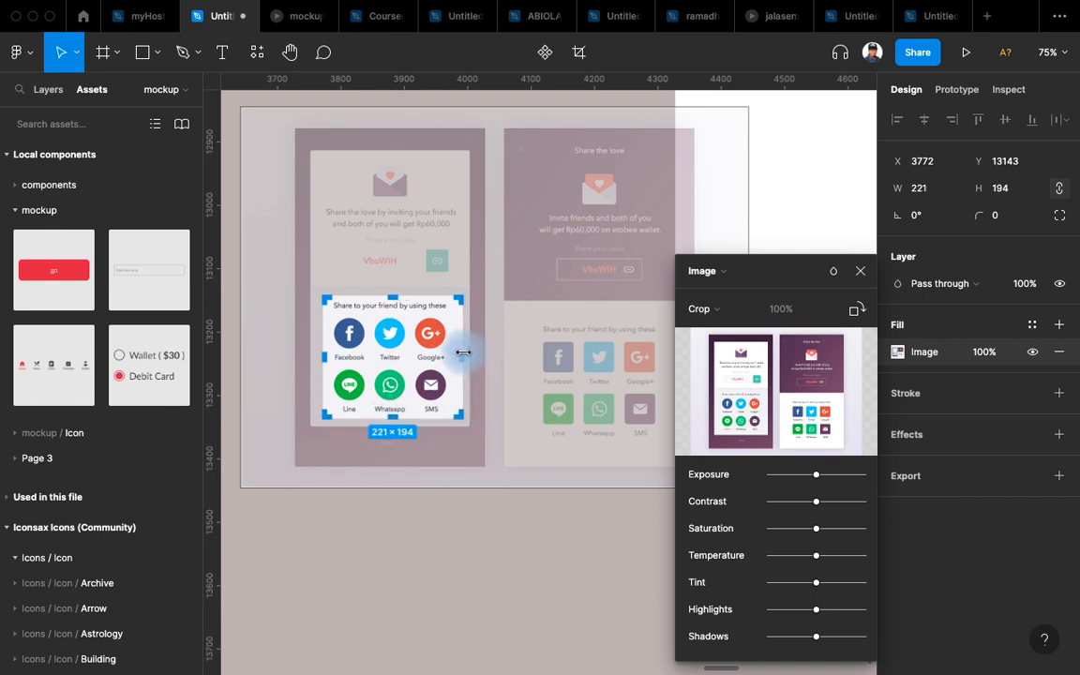
pyautogui.click(429, 575)
pyautogui.click(503, 287)
pyautogui.scroll(2, 451, 421)
pyautogui.scroll(-5, 451, 421)
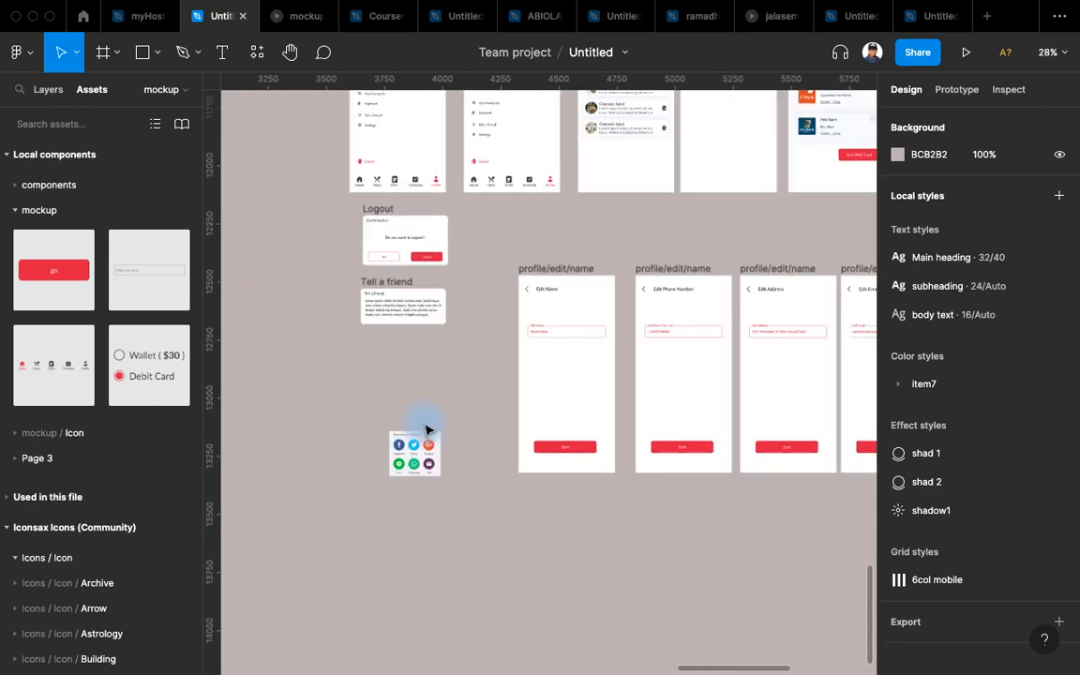
# Move the share-icons image under the Tell a Friend card and lower its exposure slightly.
pyautogui.scroll(3, 450, 424)
pyautogui.moveTo(422, 464); pyautogui.dragTo(387, 269)
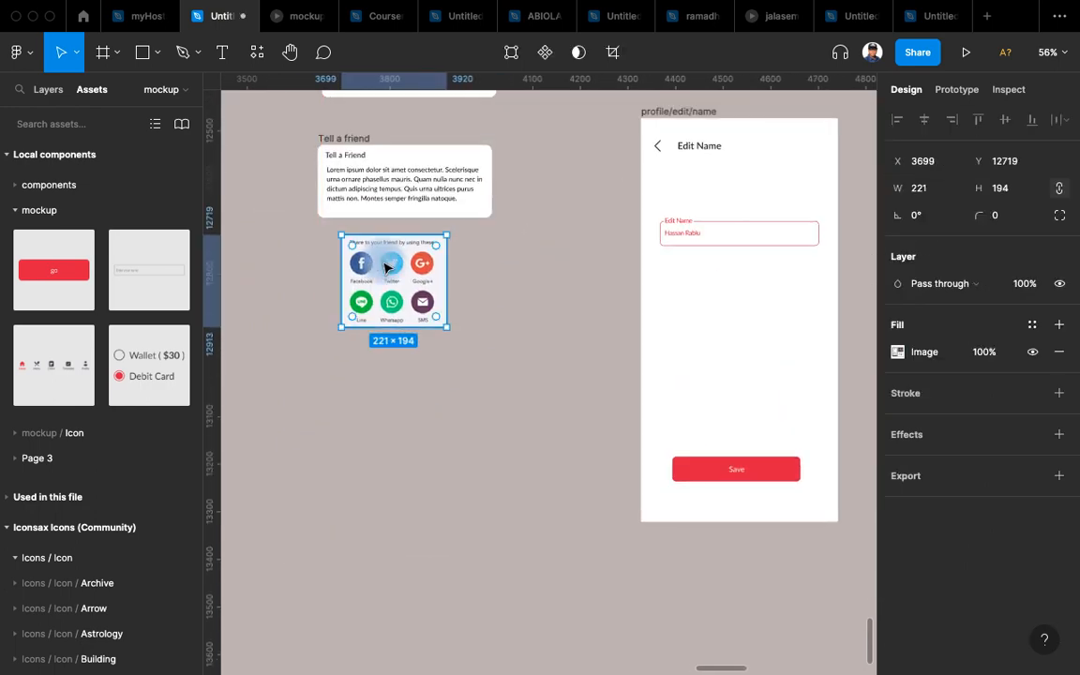
pyautogui.scroll(3, 387, 269)
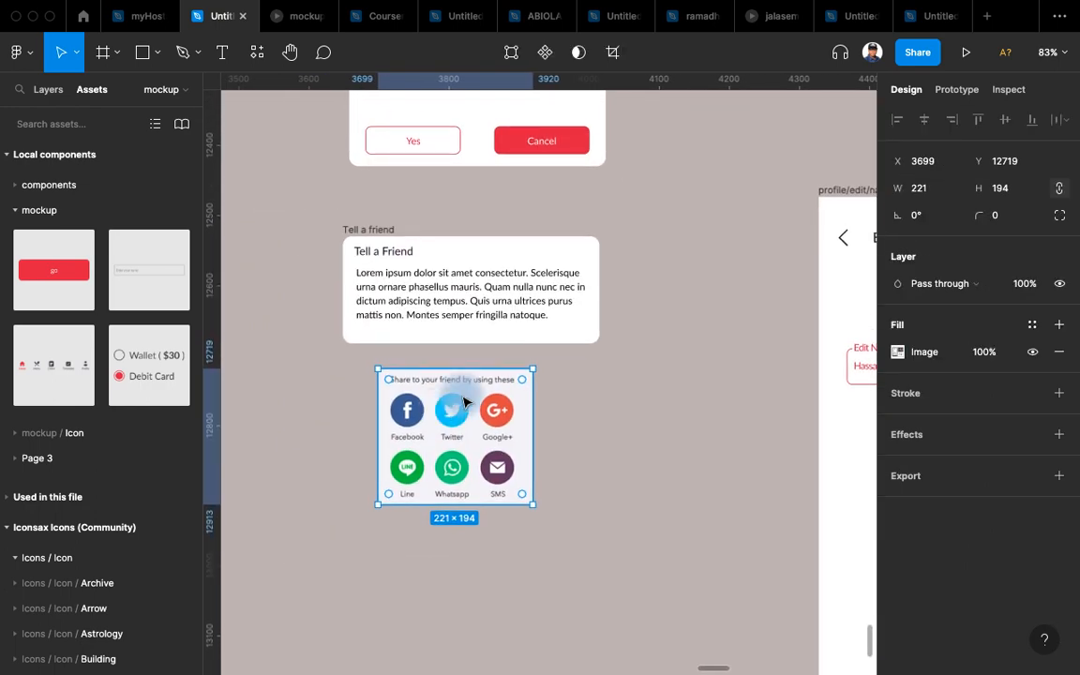
pyautogui.scroll(3, 441, 367)
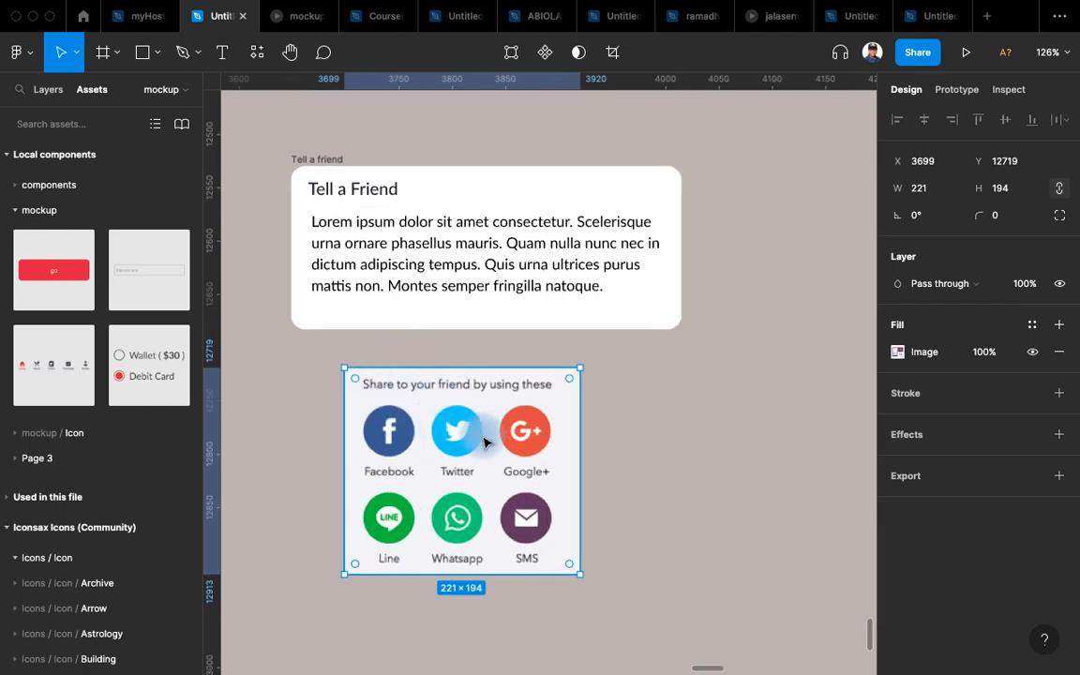
pyautogui.click(897, 352)
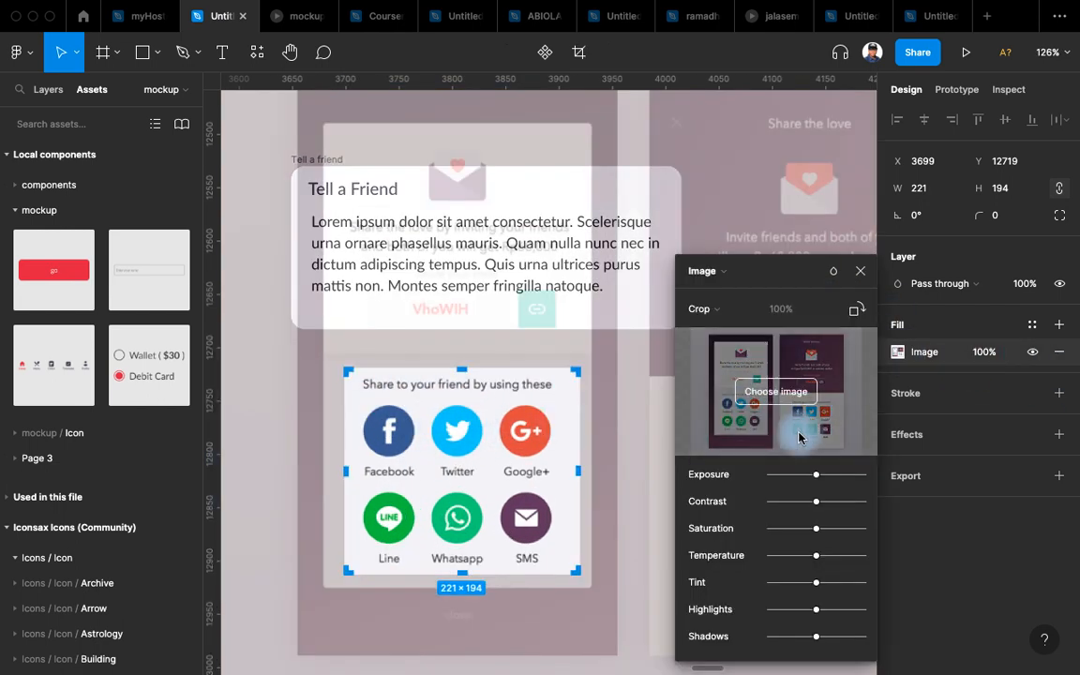
pyautogui.moveTo(816, 474)
pyautogui.mouseDown()
pyautogui.moveTo(840, 503)
pyautogui.moveTo(752, 503)
pyautogui.moveTo(815, 504)
pyautogui.moveTo(827, 482)
pyautogui.moveTo(801, 476)
pyautogui.mouseUp()
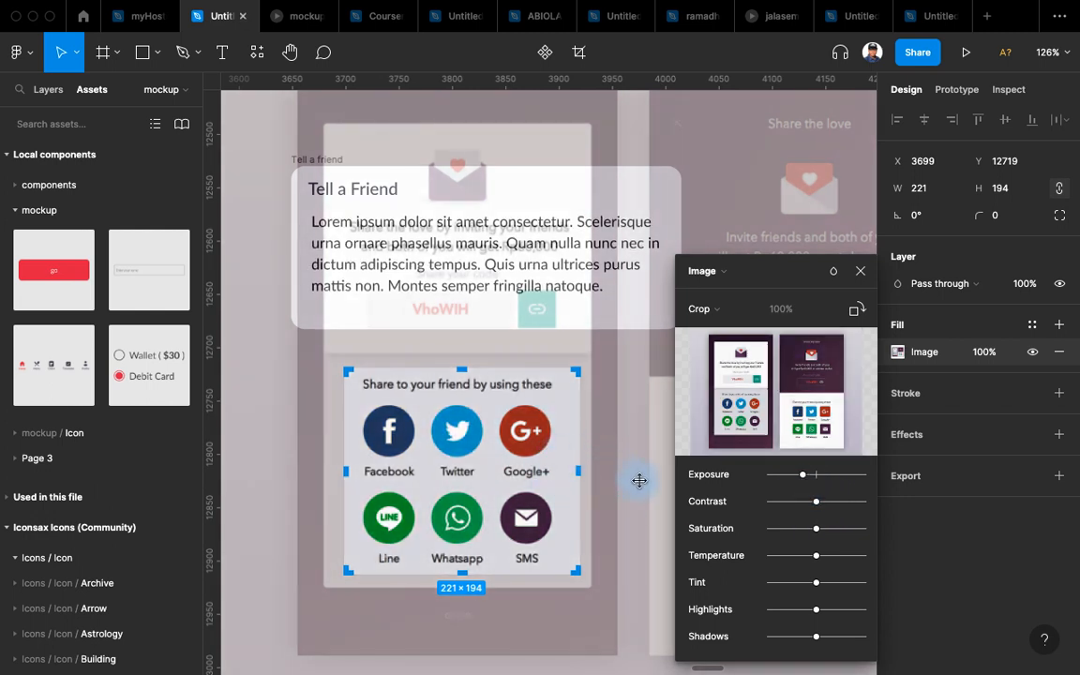
# Close the fill adjustments and nudge the share-icons image slightly to the right.
pyautogui.click(857, 275)
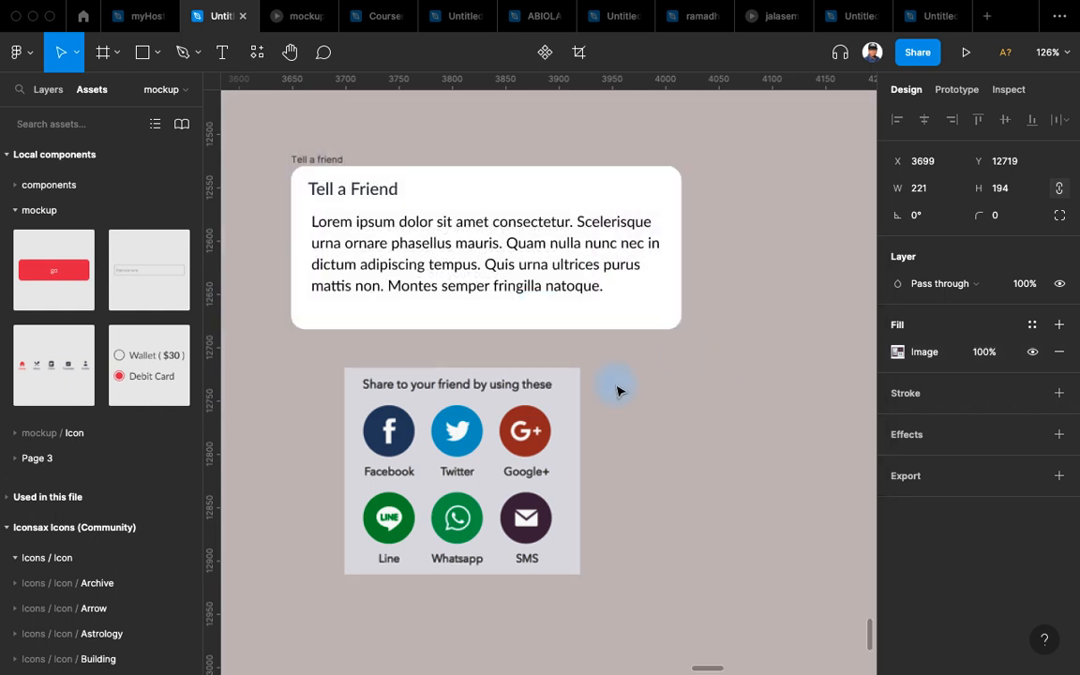
pyautogui.click(718, 393)
pyautogui.moveTo(472, 479); pyautogui.dragTo(508, 469)
pyautogui.scroll(5, 521, 497)
pyautogui.scroll(-5, 518, 492)
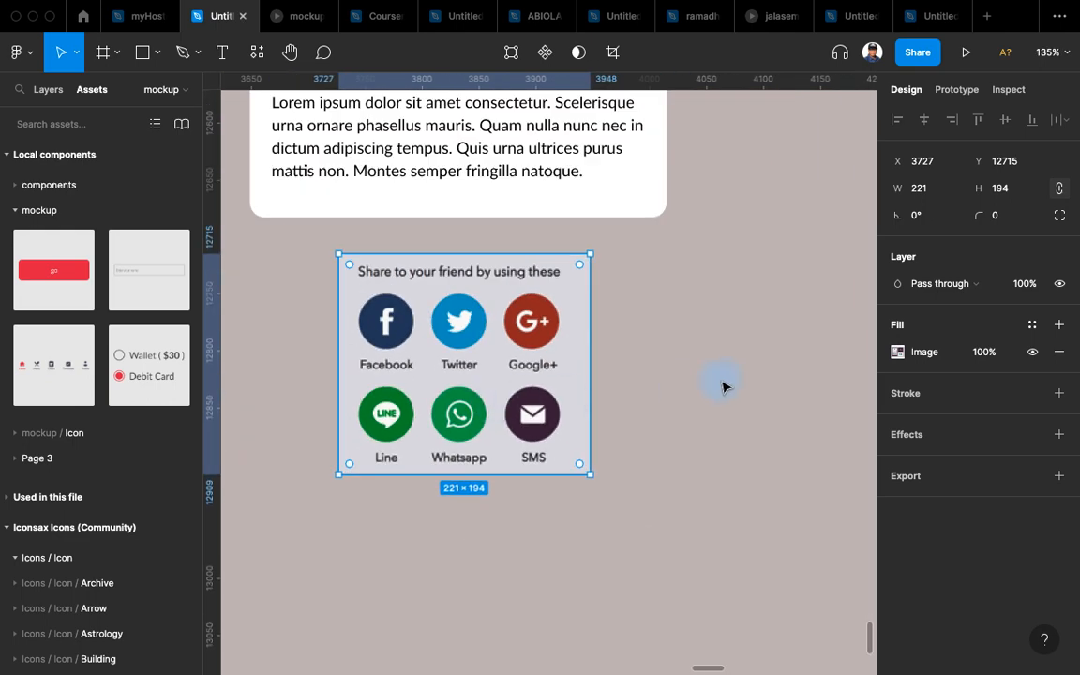
# Run the Remove BG plugin on the share-icons image via quick search 'bg'.
pyautogui.press('super+slash')
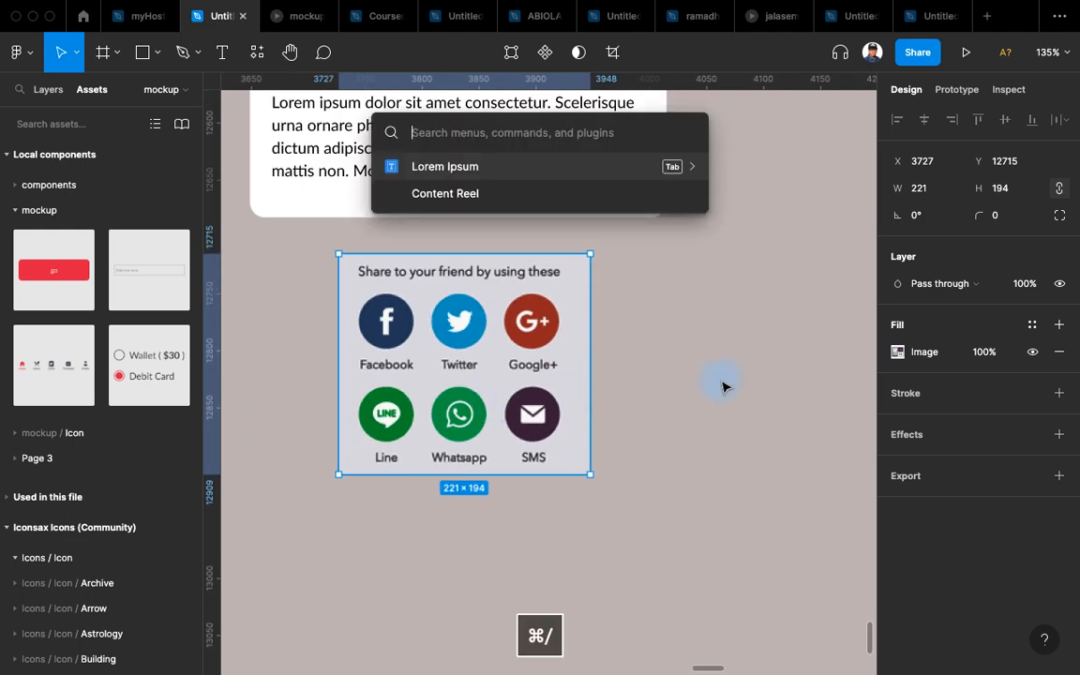
pyautogui.write('bg')
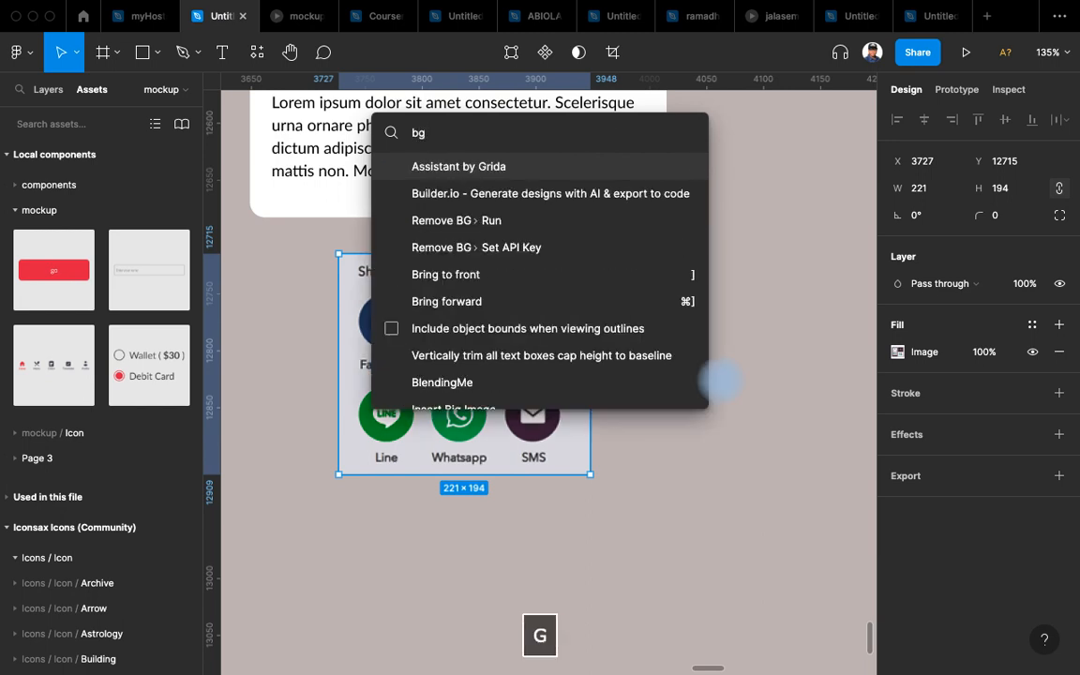
pyautogui.press('Down')
pyautogui.press('Down')
pyautogui.press('Return')
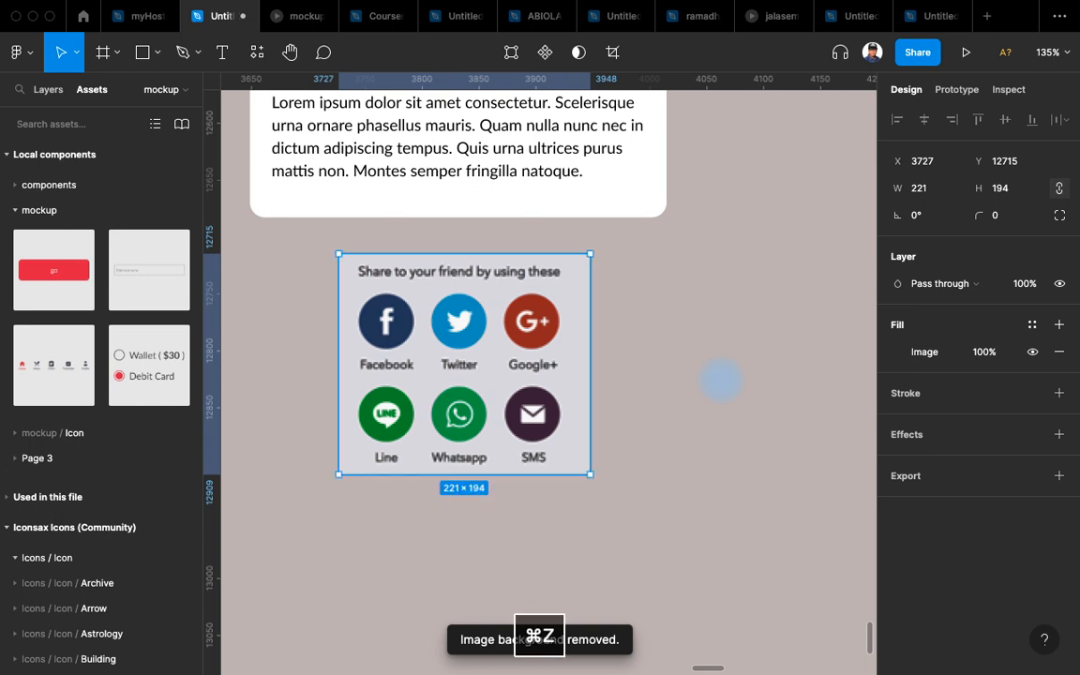
# Raise the share-icons image's exposure so its grey background turns near-white.
pyautogui.click(897, 353)
pyautogui.moveTo(804, 480); pyautogui.dragTo(827, 482)
pyautogui.click(506, 628)
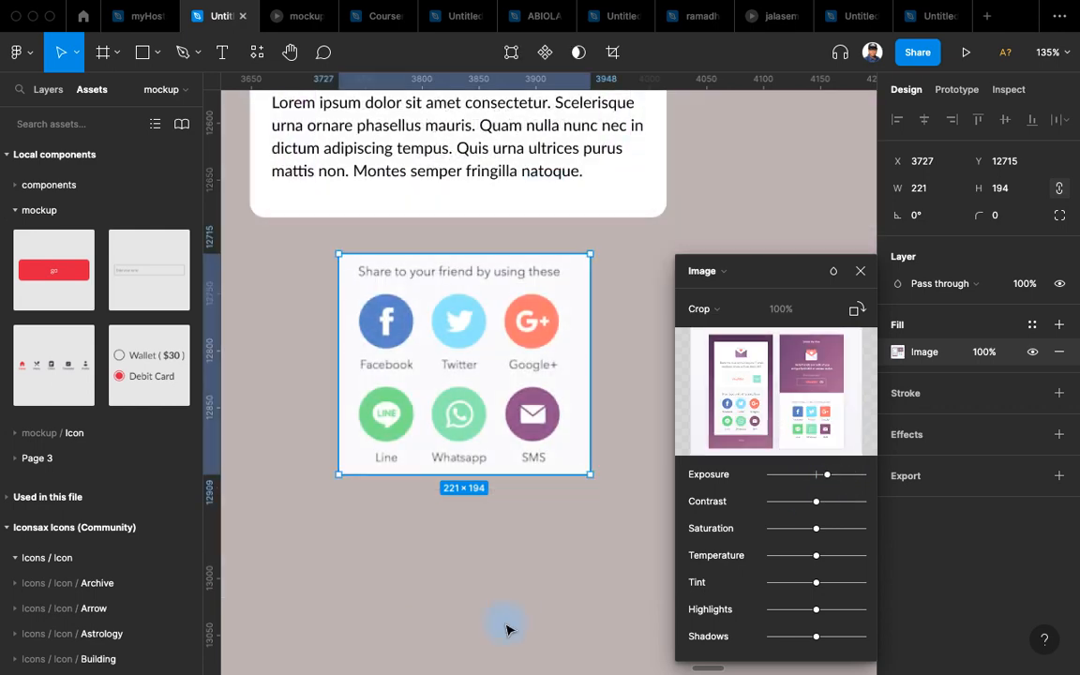
pyautogui.click(507, 628)
# Select the Tell a Friend card and the share-icons image together.
pyautogui.click(544, 332)
pyautogui.moveTo(556, 353); pyautogui.dragTo(599, 481)
pyautogui.scroll(-5, 600, 481)
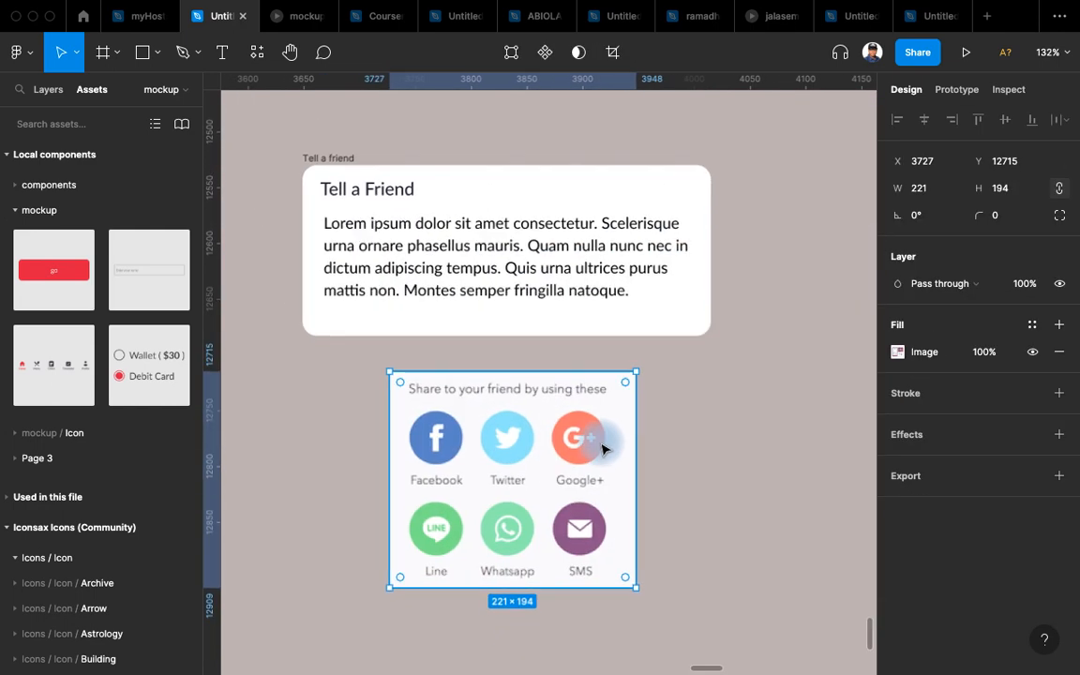
pyautogui.click(684, 471)
pyautogui.moveTo(663, 415); pyautogui.dragTo(613, 347)
pyautogui.scroll(-3, 615, 357)
pyautogui.moveTo(370, 161); pyautogui.dragTo(701, 533)
pyautogui.scroll(2, 736, 358)
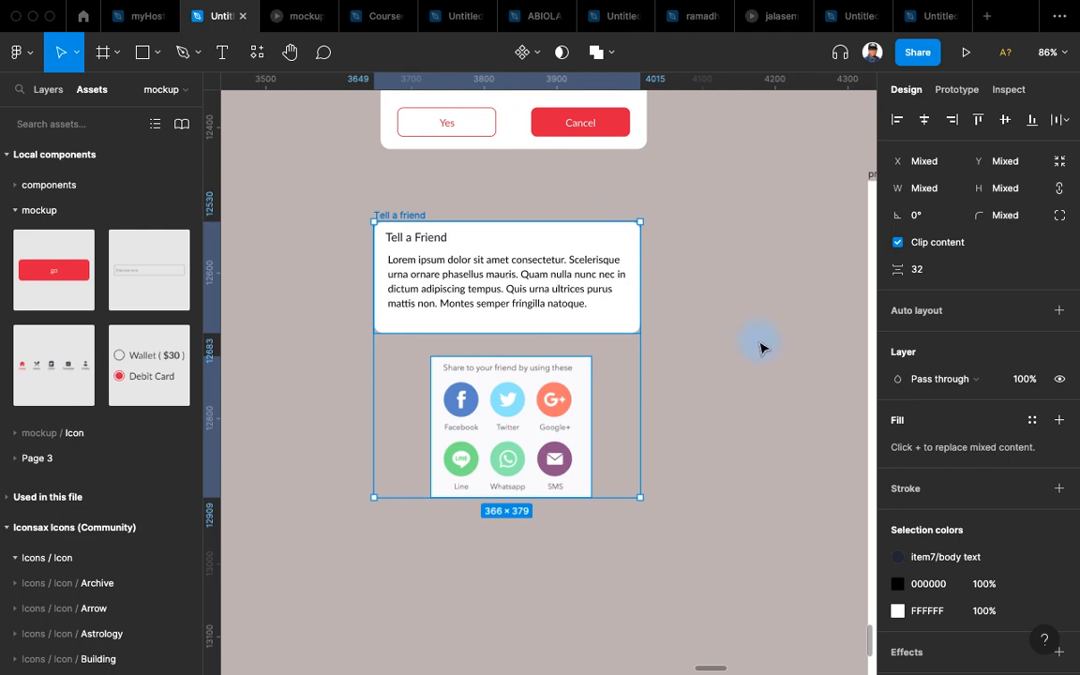
# Wrap the card and image in a vertical auto layout frame, Frame 679, spaced 32.
pyautogui.hotkey('shift', 'a')
pyautogui.scroll(-6, 699, 381)
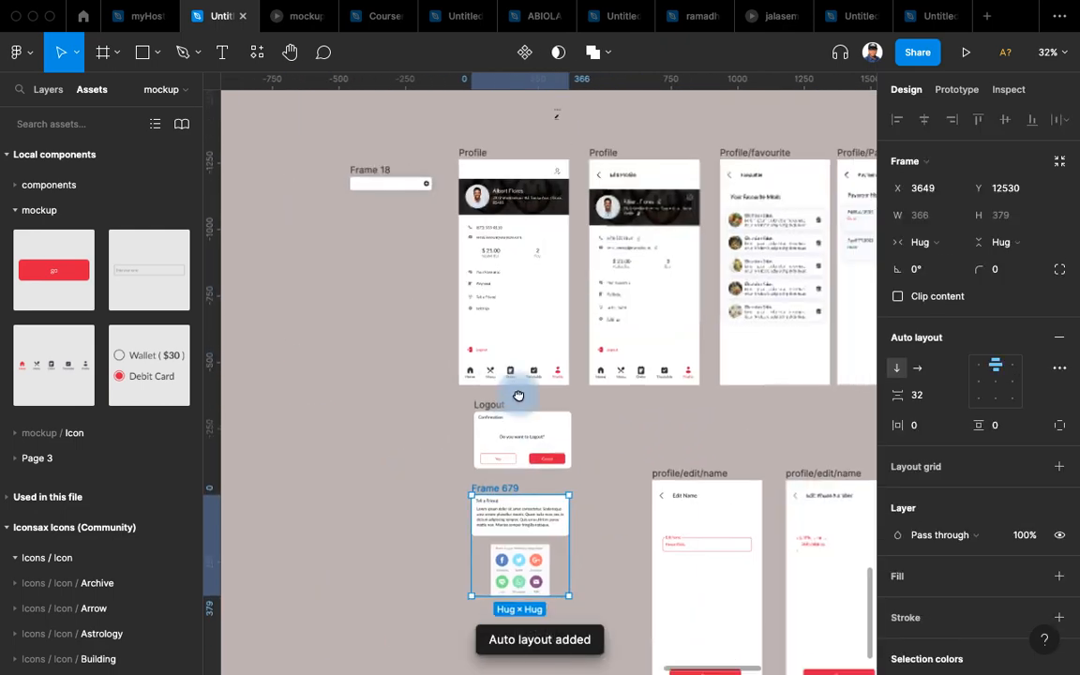
pyautogui.scroll(2, 518, 394)
pyautogui.scroll(3, 560, 199)
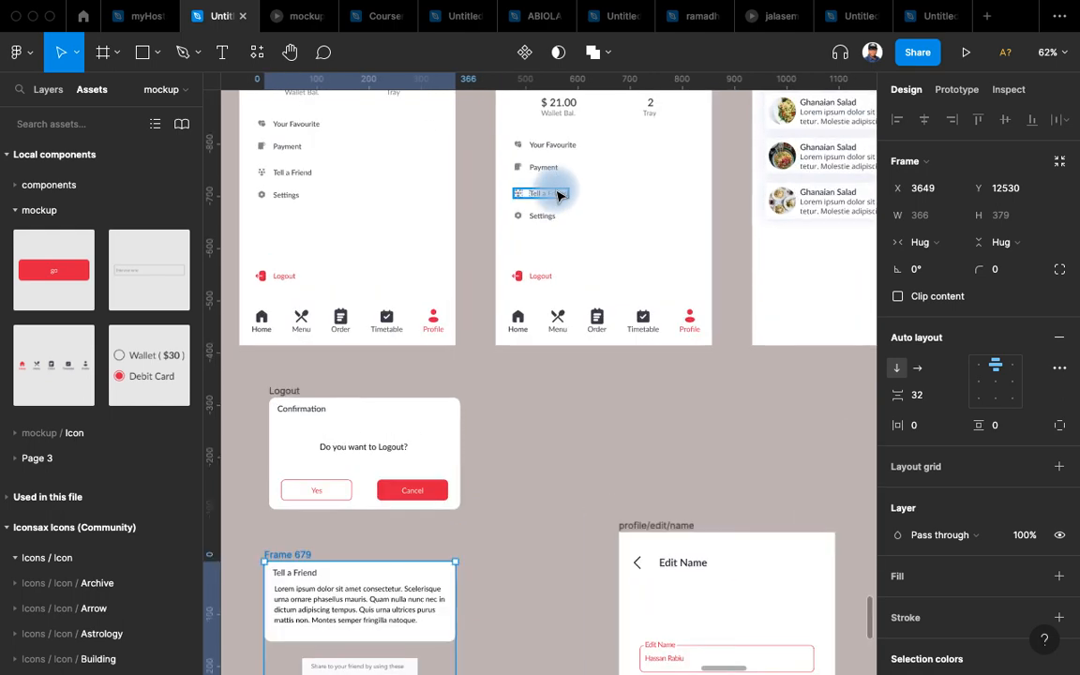
# Select the Tell a Friend row on the left Profile screen for prototyping.
pyautogui.click(560, 194)
pyautogui.scroll(3, 565, 448)
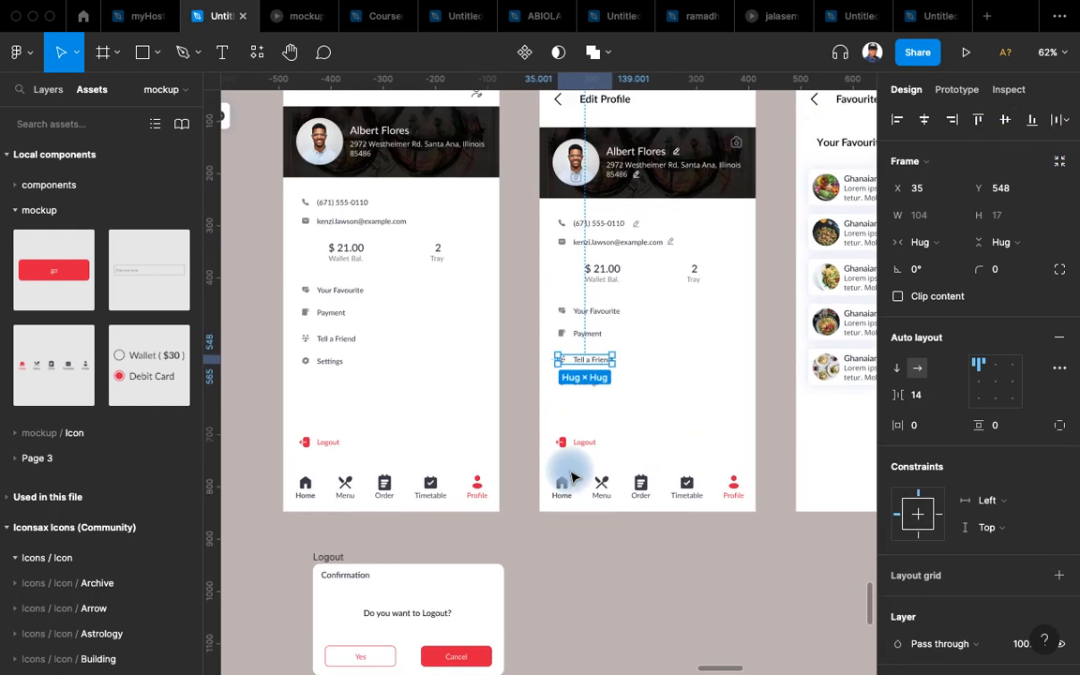
pyautogui.click(354, 341)
pyautogui.scroll(-2, 475, 413)
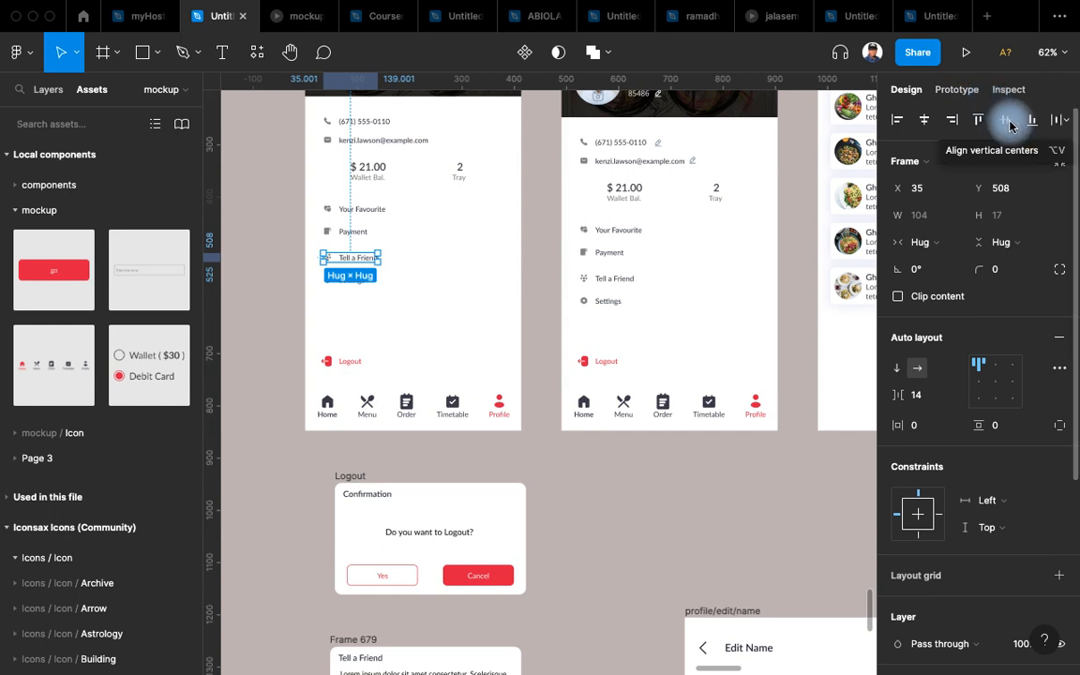
pyautogui.click(956, 89)
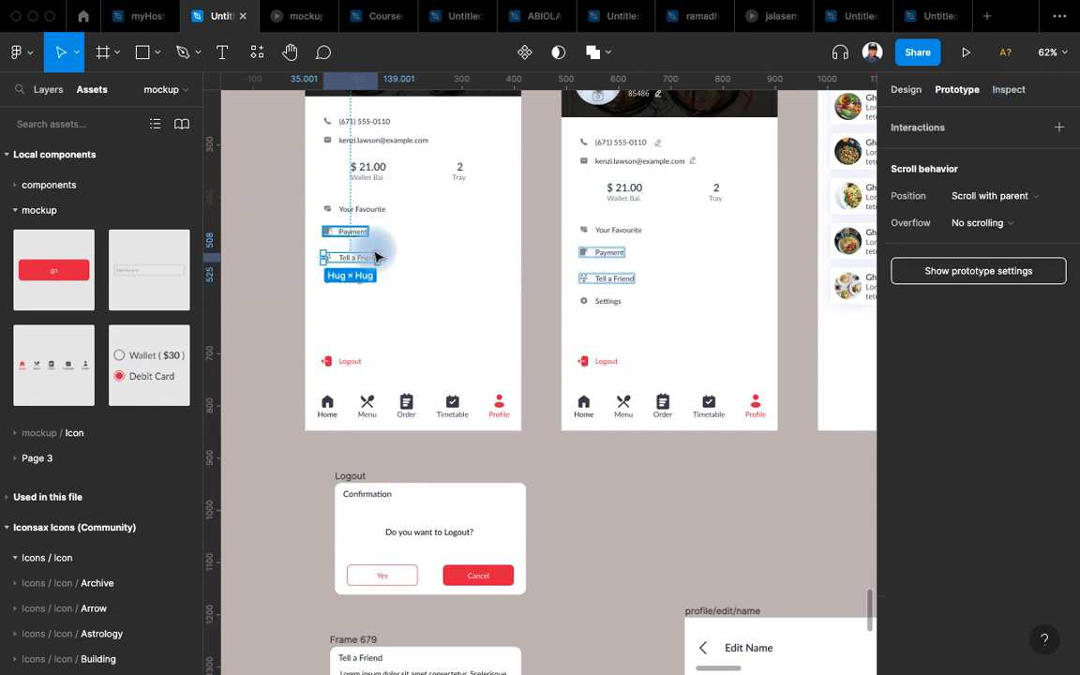
# Link the Tell a Friend row to Frame 679 as an Open overlay with Move in, Ease out, 300ms.
pyautogui.moveTo(377, 257); pyautogui.dragTo(314, 605)
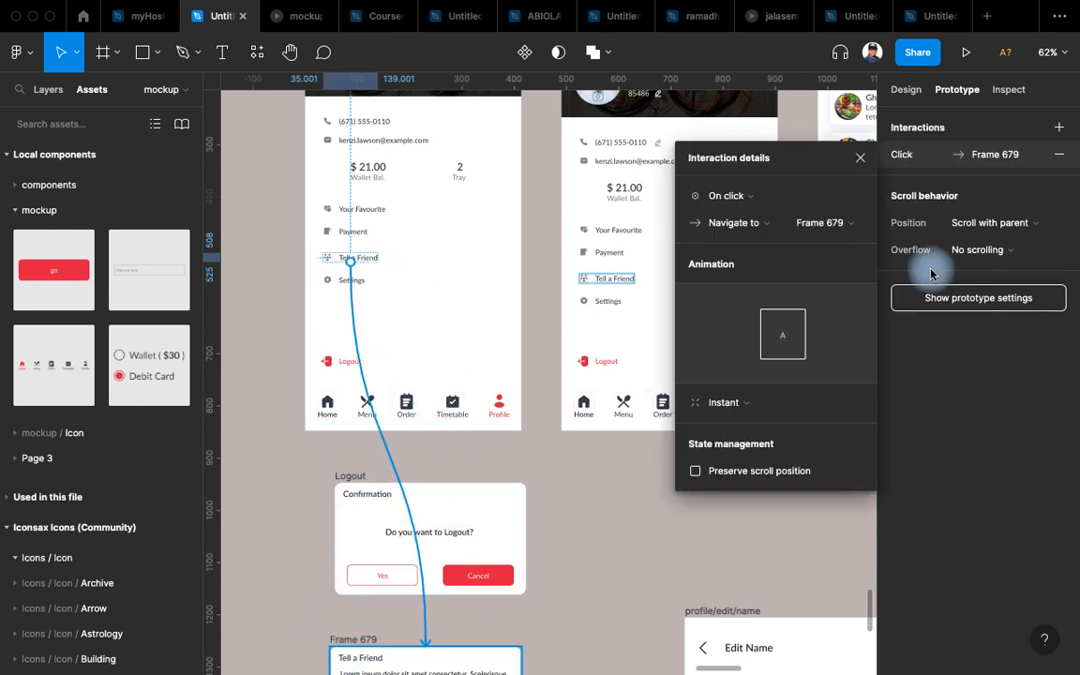
pyautogui.click(746, 225)
pyautogui.click(738, 278)
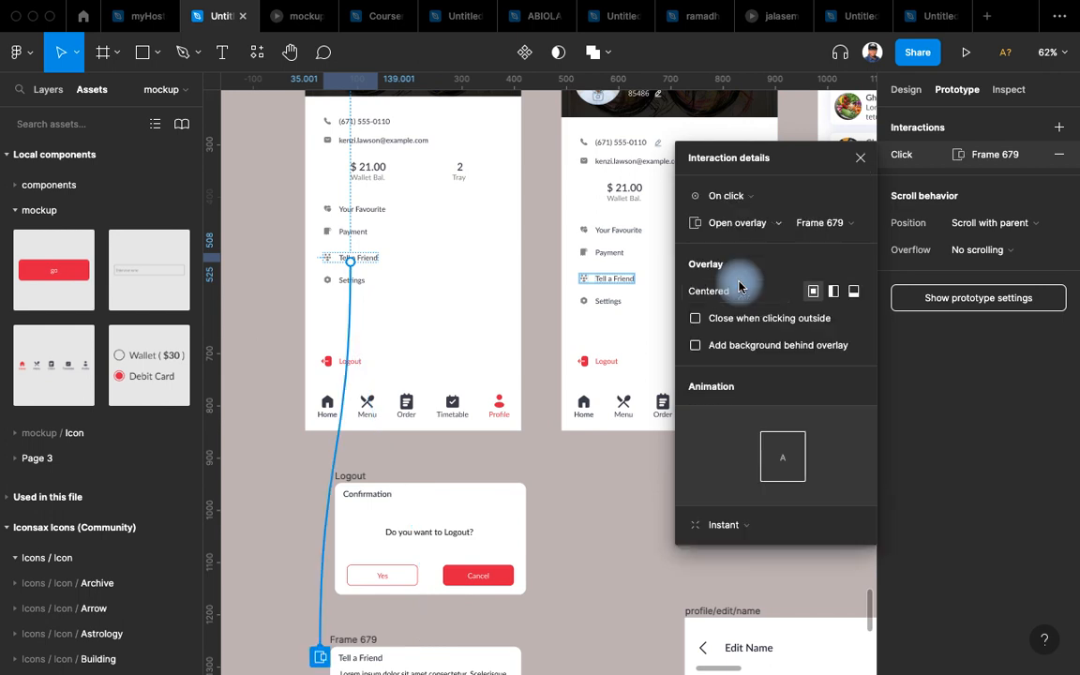
pyautogui.click(725, 527)
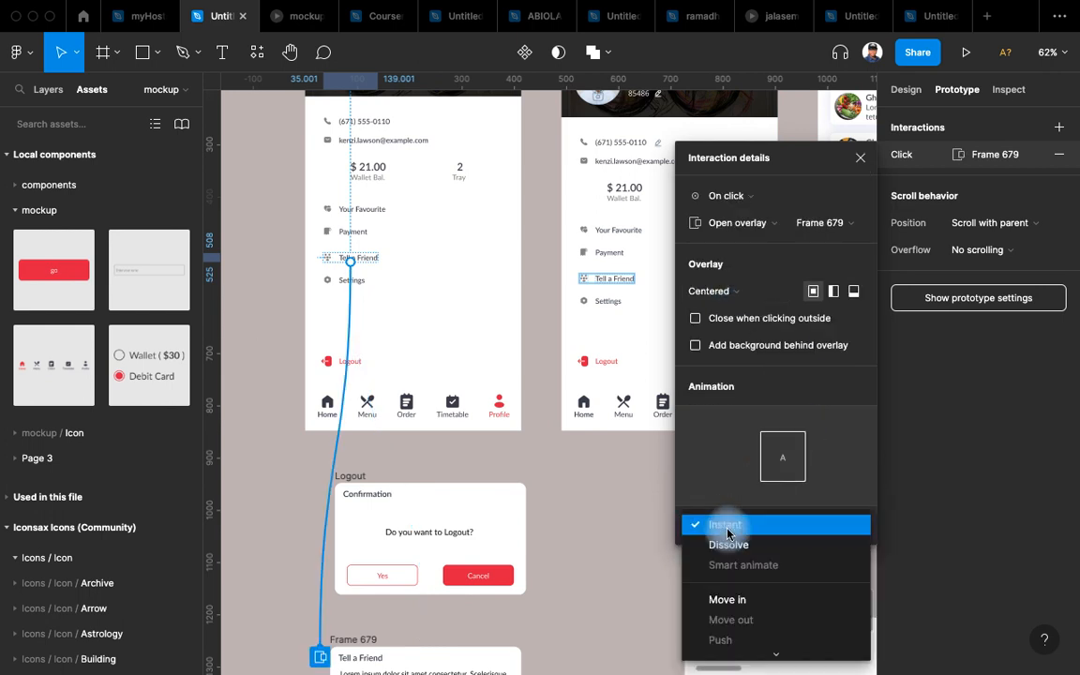
pyautogui.click(730, 601)
pyautogui.click(849, 533)
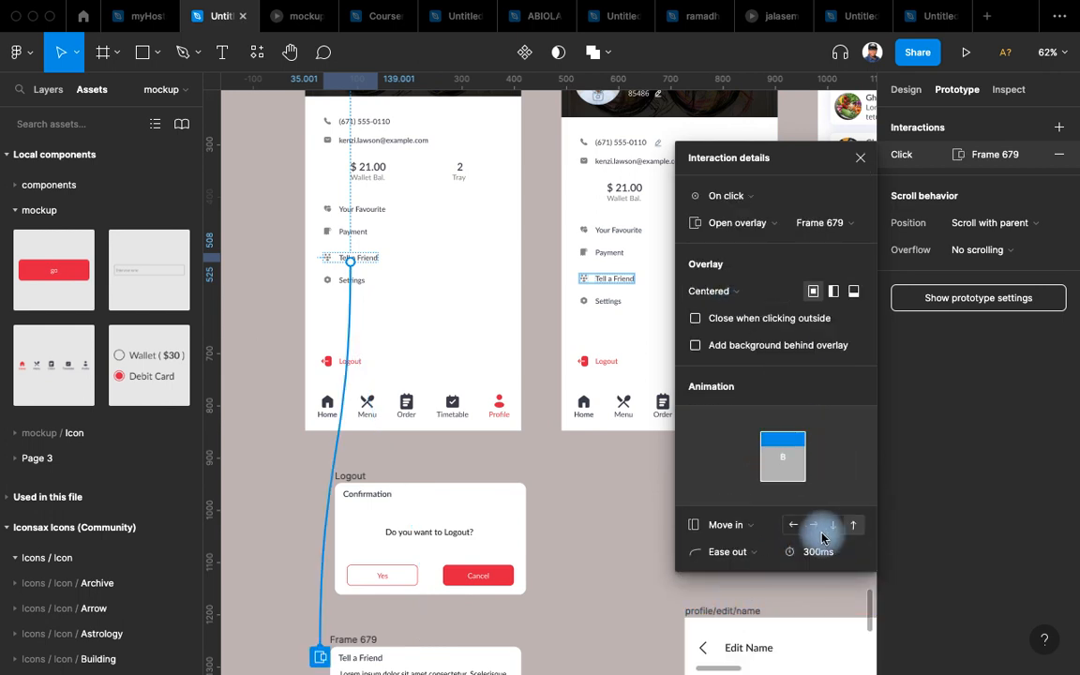
pyautogui.click(558, 494)
pyautogui.moveTo(514, 410); pyautogui.dragTo(507, 511)
pyautogui.scroll(4, 506, 511)
pyautogui.moveTo(535, 326); pyautogui.dragTo(593, 503)
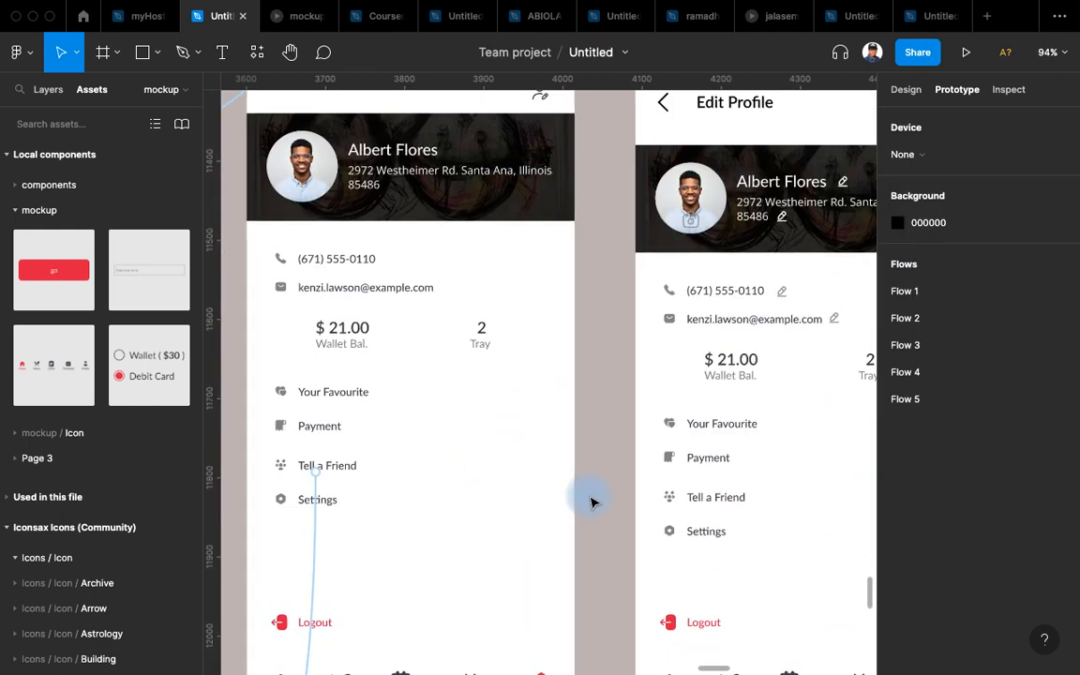
pyautogui.scroll(-4, 593, 503)
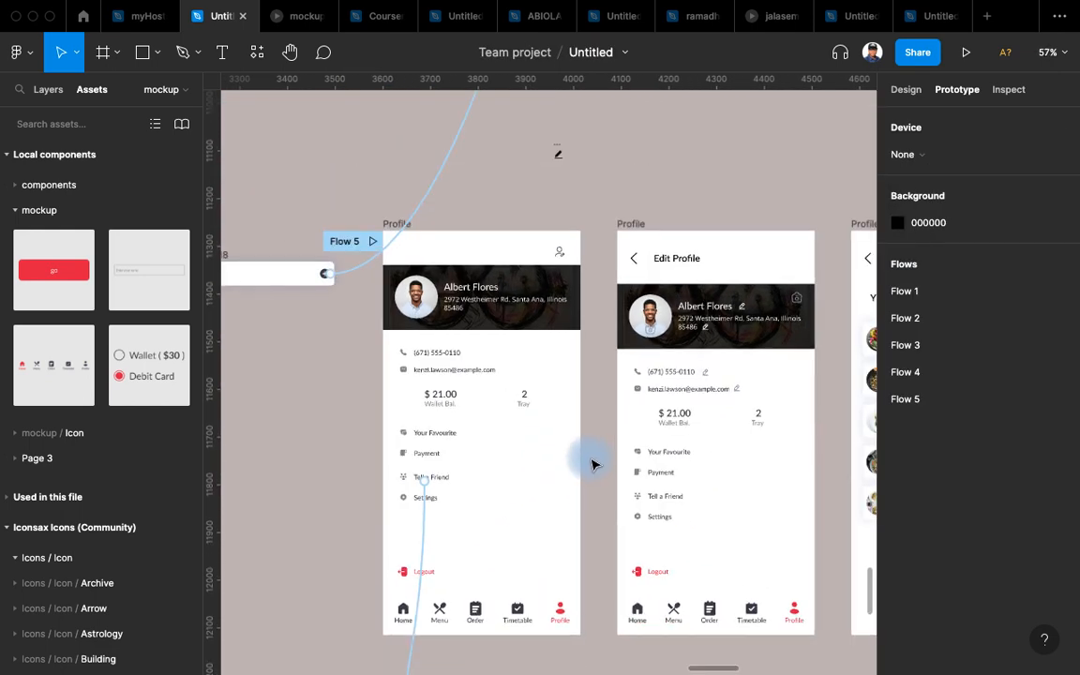
pyautogui.click(369, 248)
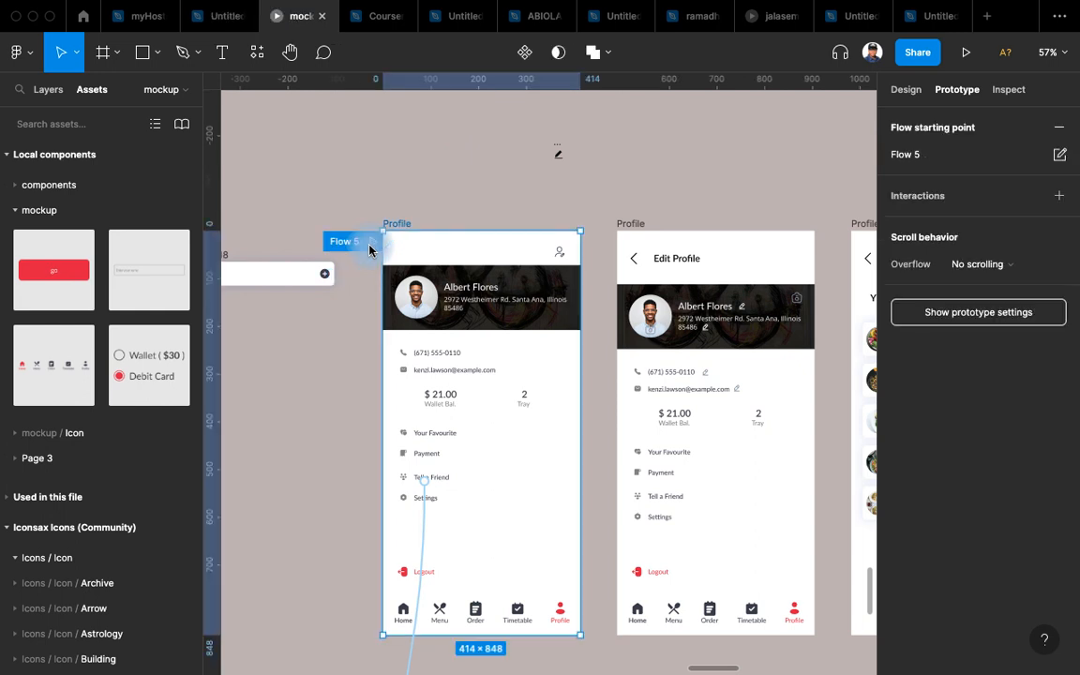
pyautogui.click(281, 15)
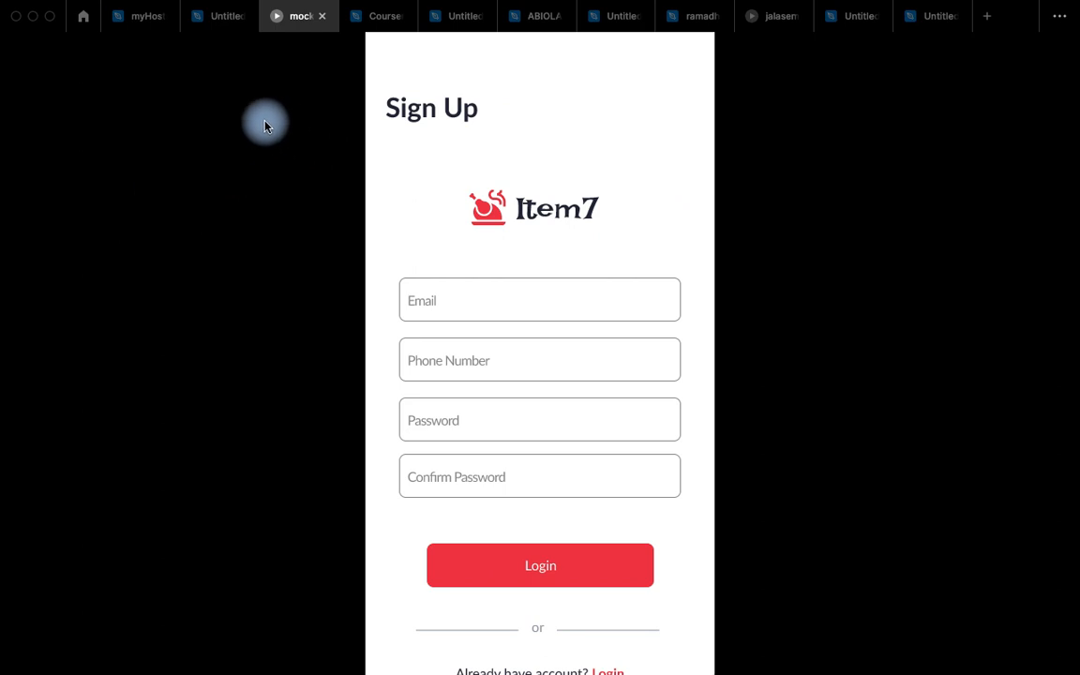
pyautogui.click(55, 56)
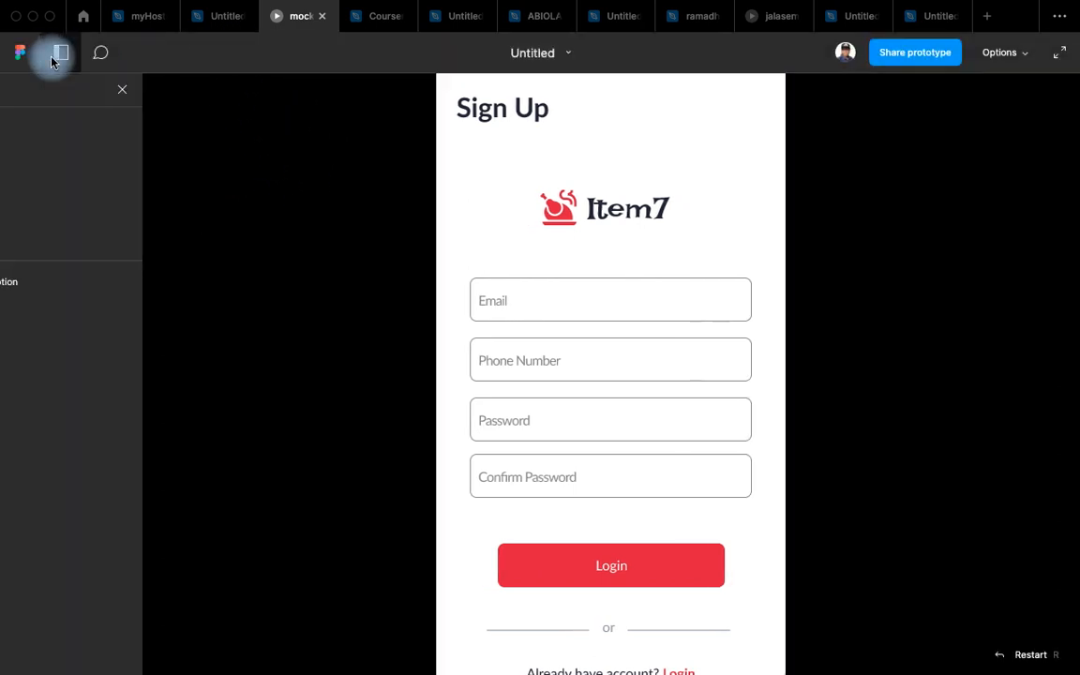
pyautogui.click(67, 227)
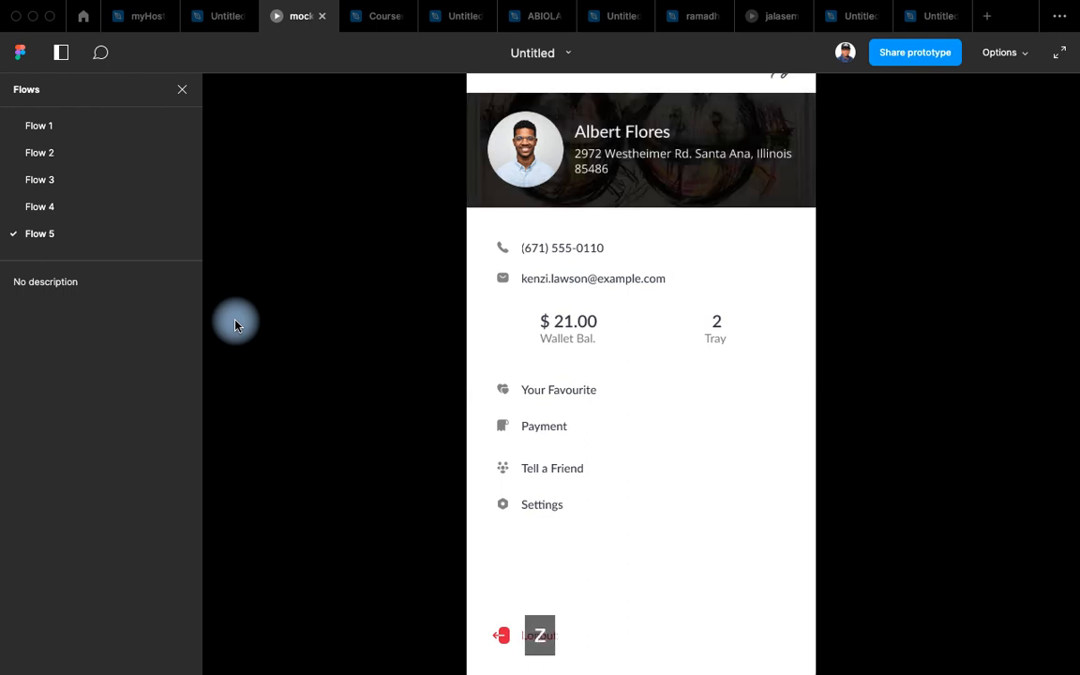
pyautogui.press('z')
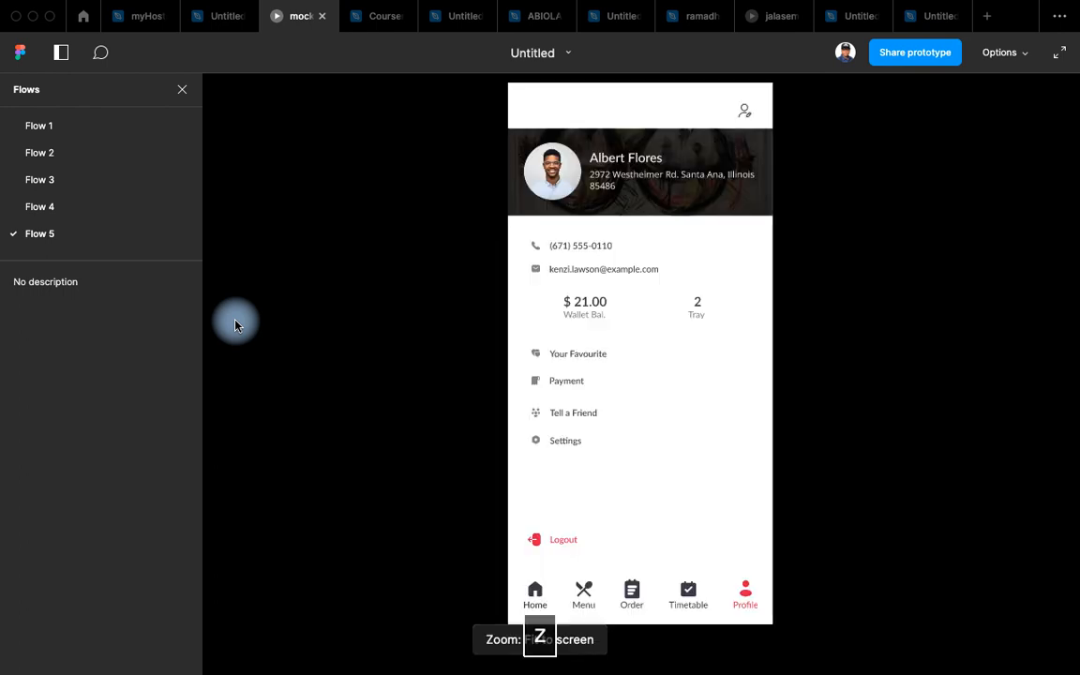
pyautogui.click(590, 419)
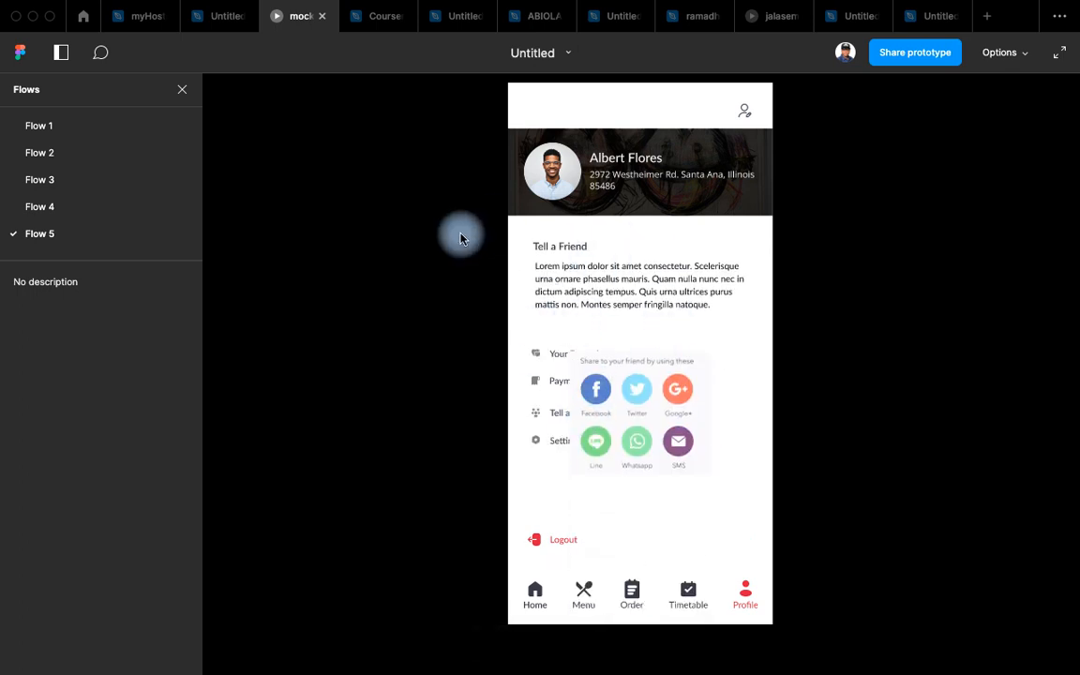
pyautogui.click(200, 13)
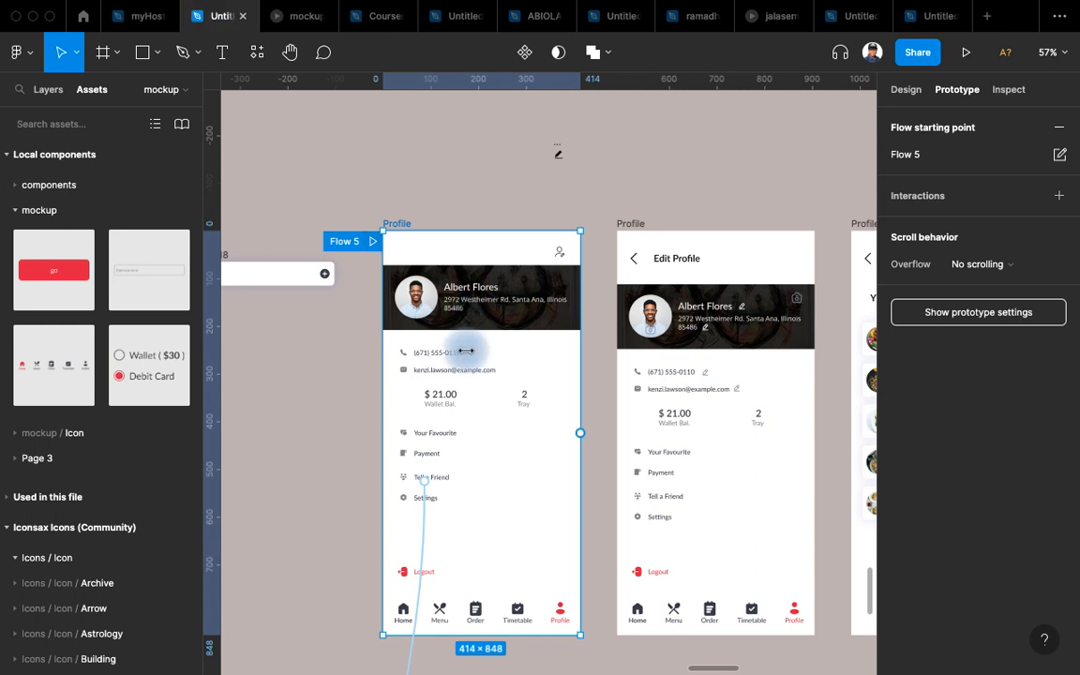
# Set the overlay to Bottom center, closing on outside click, over a 40% black background.
pyautogui.scroll(-4, 401, 248)
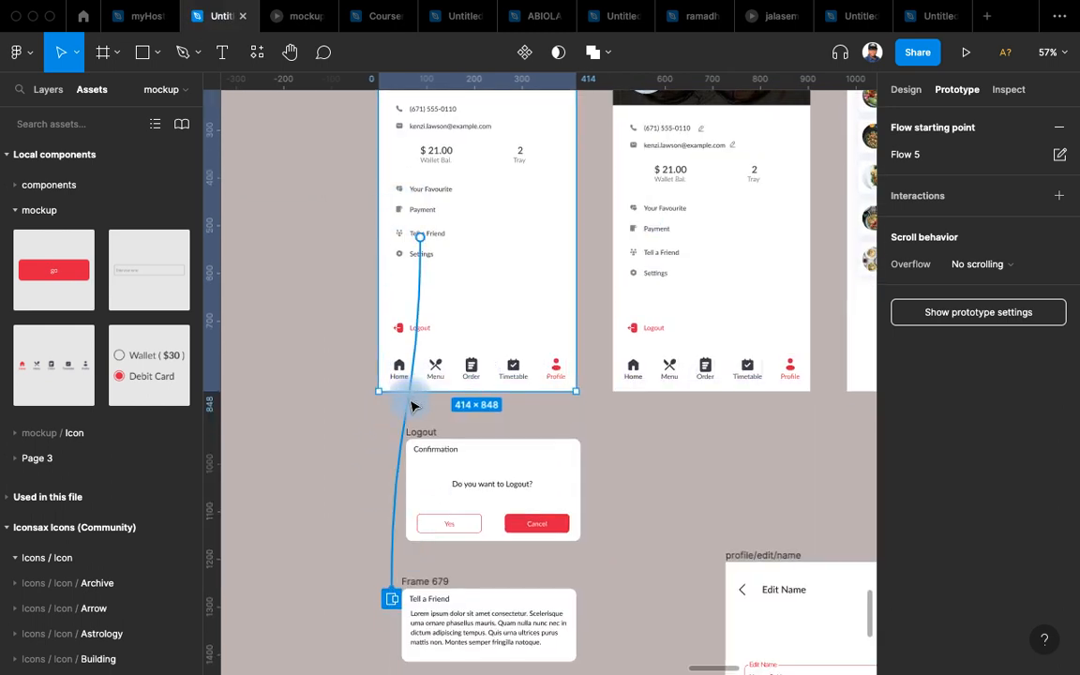
pyautogui.moveTo(414, 405); pyautogui.dragTo(413, 609)
pyautogui.click(751, 282)
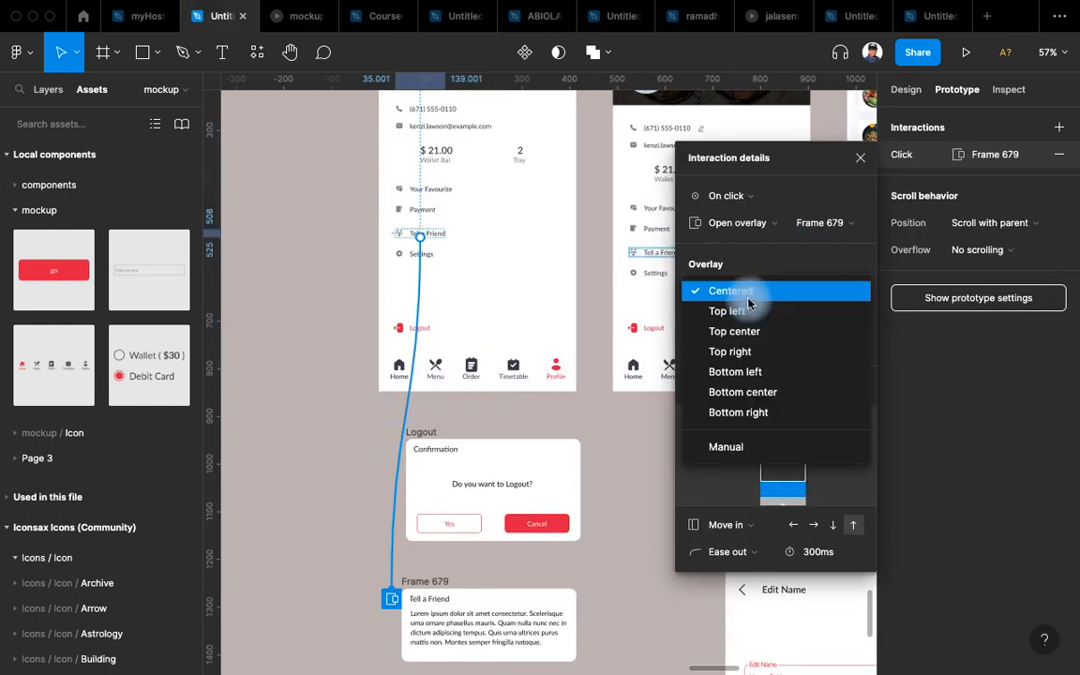
pyautogui.click(763, 402)
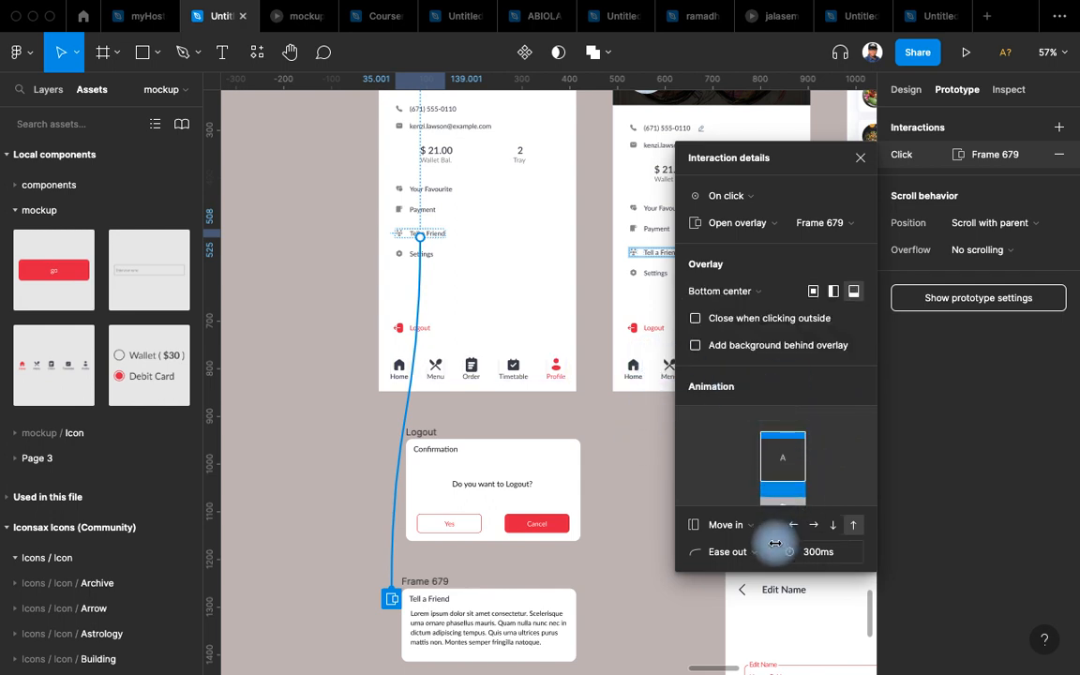
pyautogui.click(696, 319)
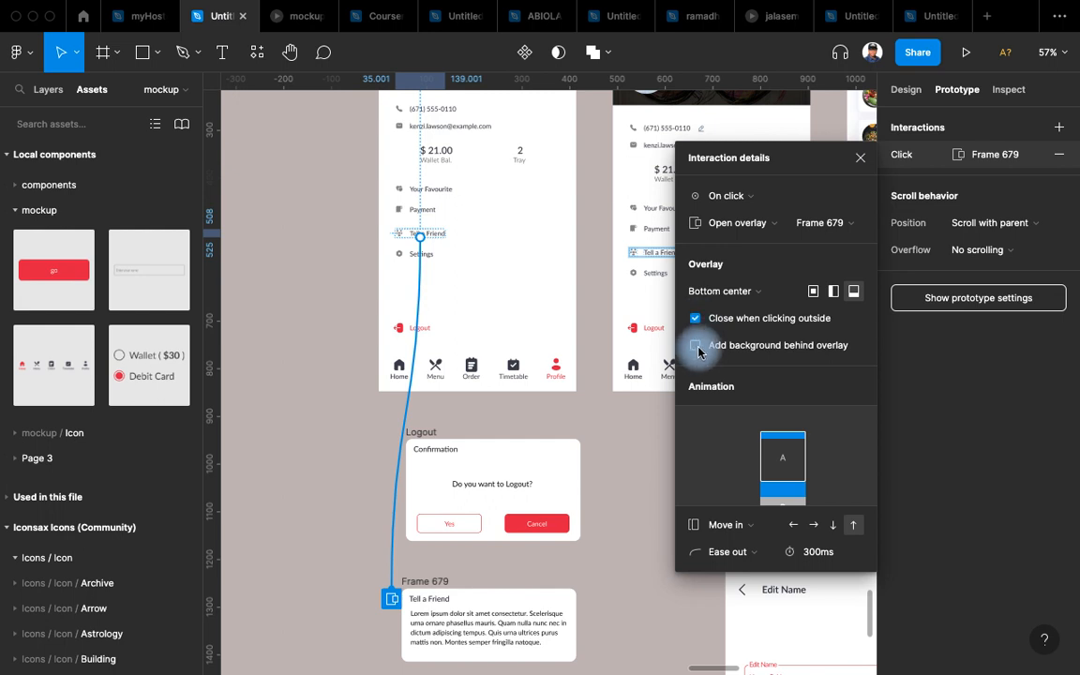
pyautogui.click(696, 348)
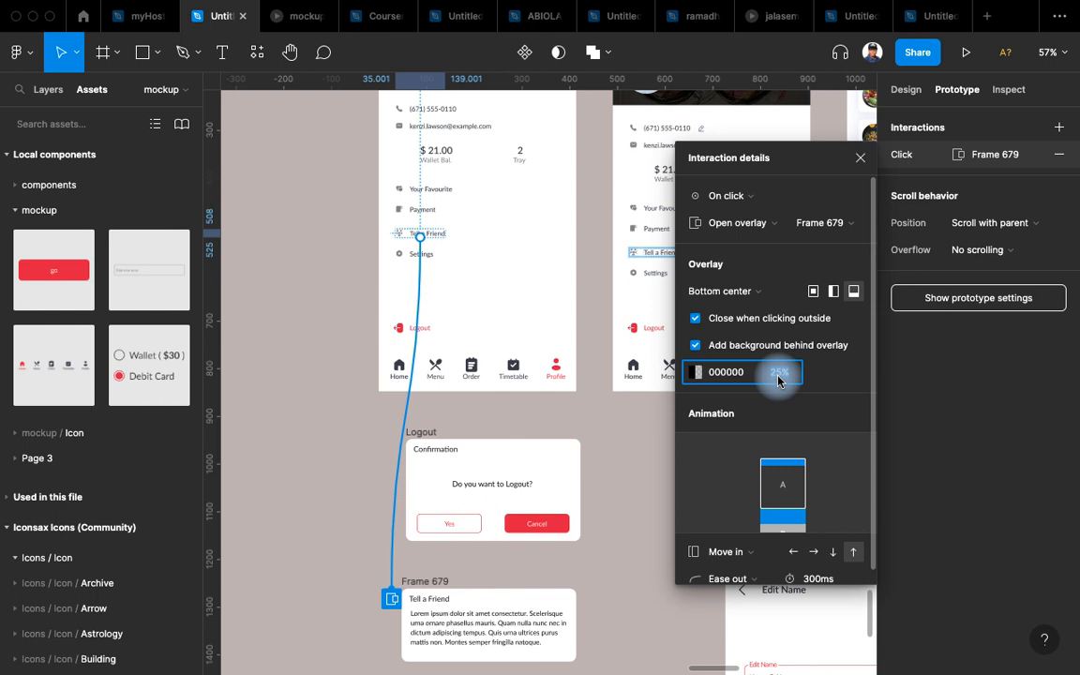
pyautogui.write('40')
pyautogui.press('Return')
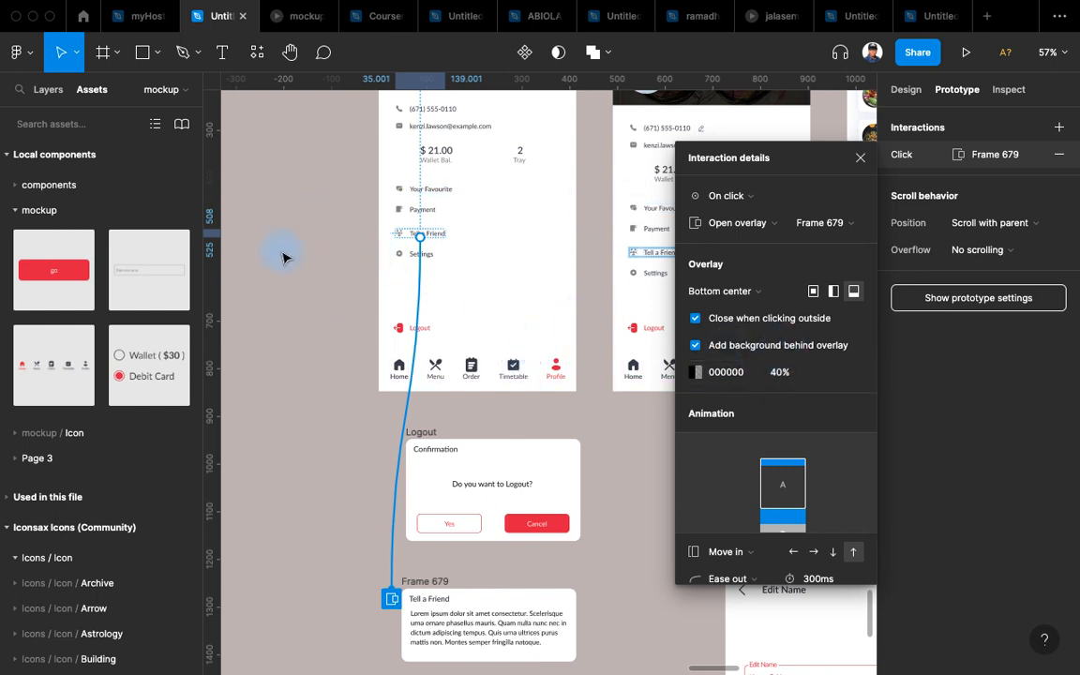
# In the prototype preview, reopen the Tell a Friend overlay and dismiss it by tapping outside.
pyautogui.click(294, 18)
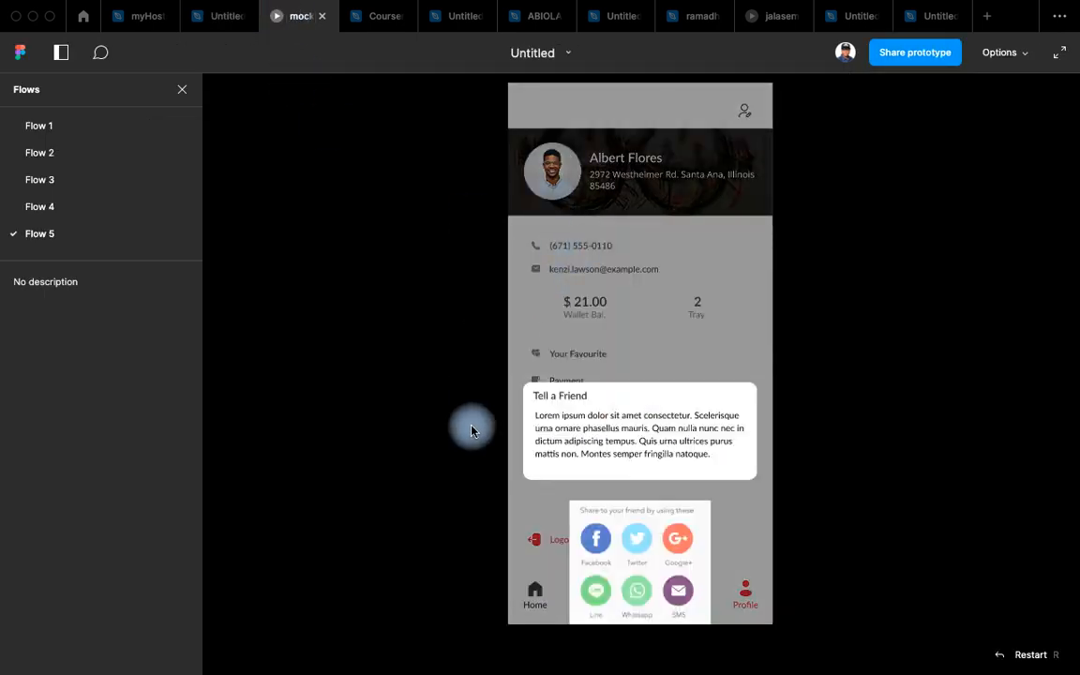
pyautogui.click(620, 265)
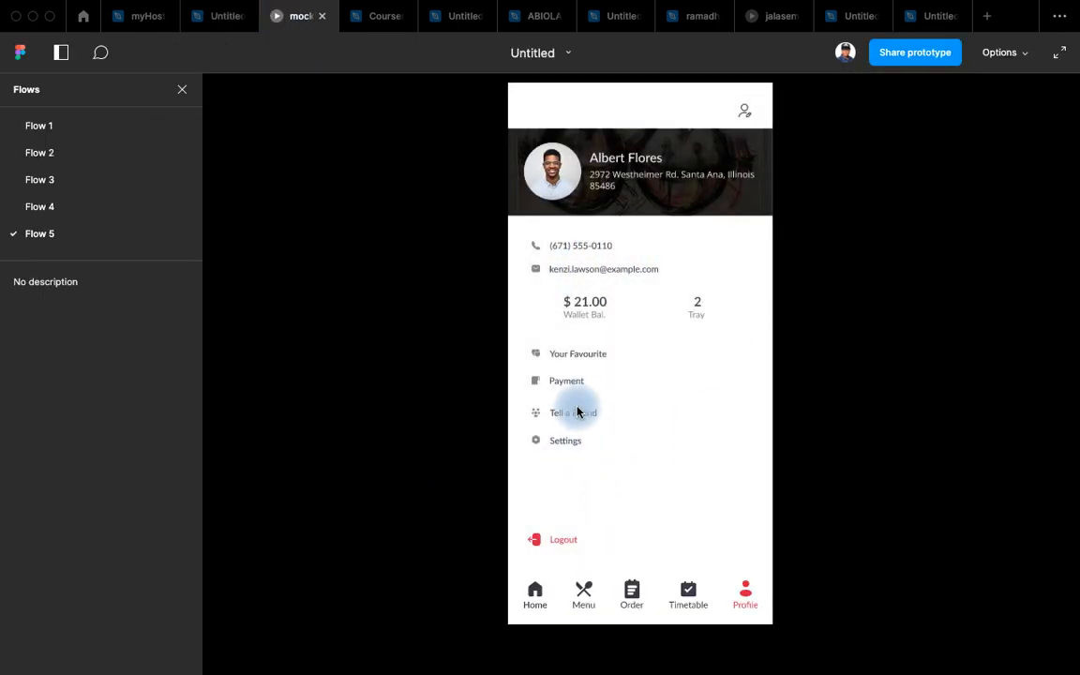
pyautogui.click(581, 421)
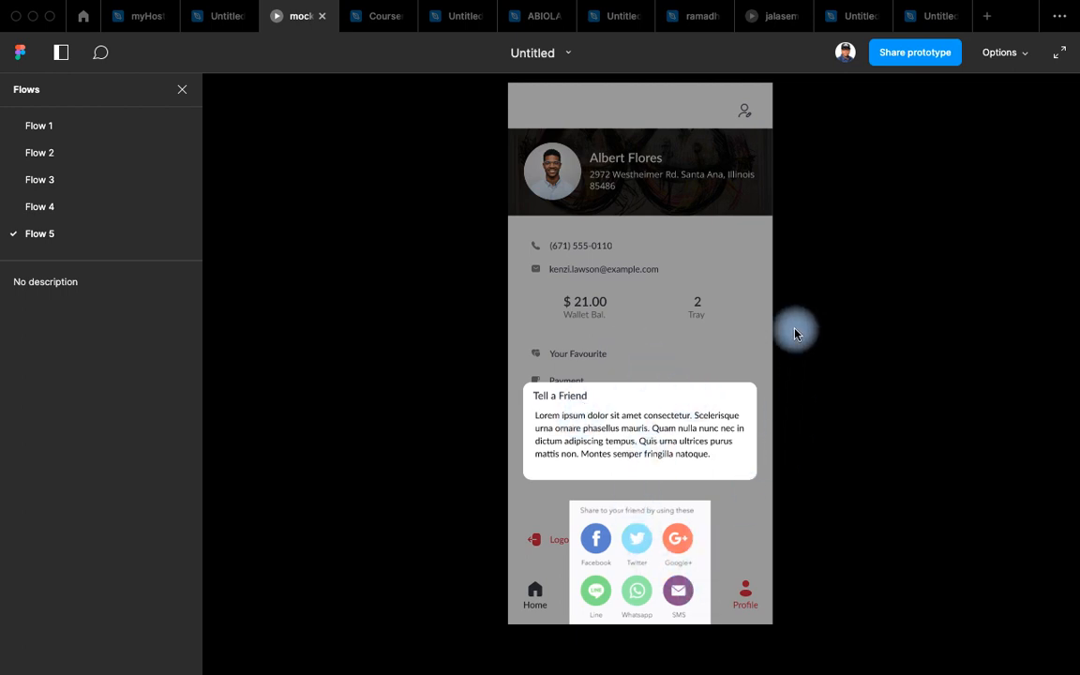
pyautogui.click(656, 309)
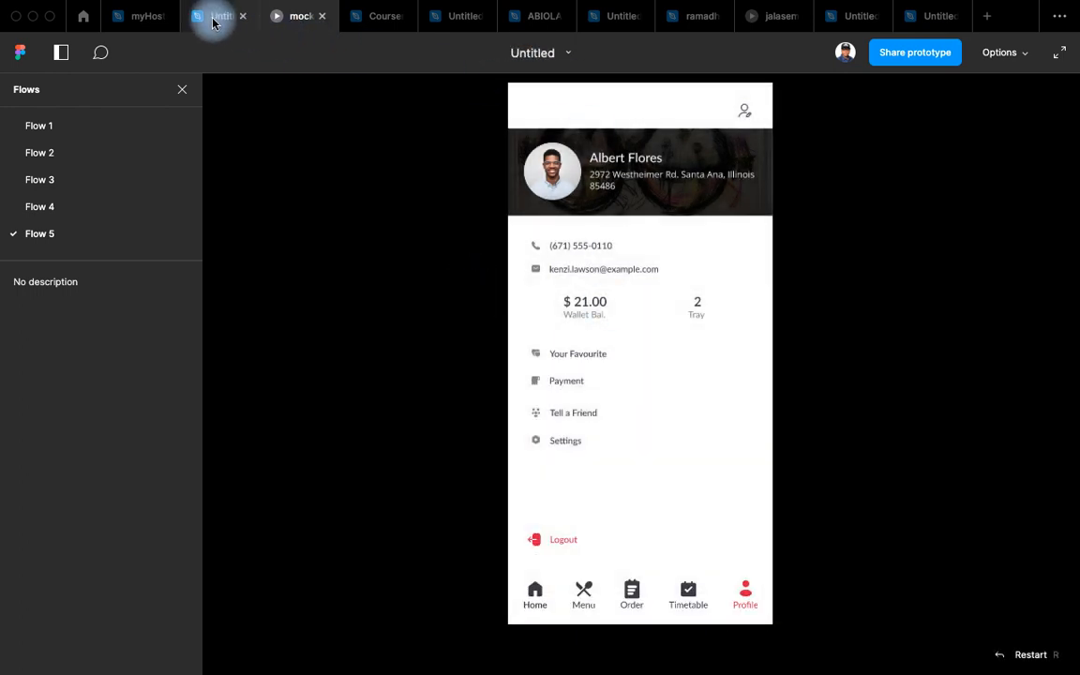
# Return to the design file and close the Interaction details panel.
pyautogui.moveTo(221, 19)
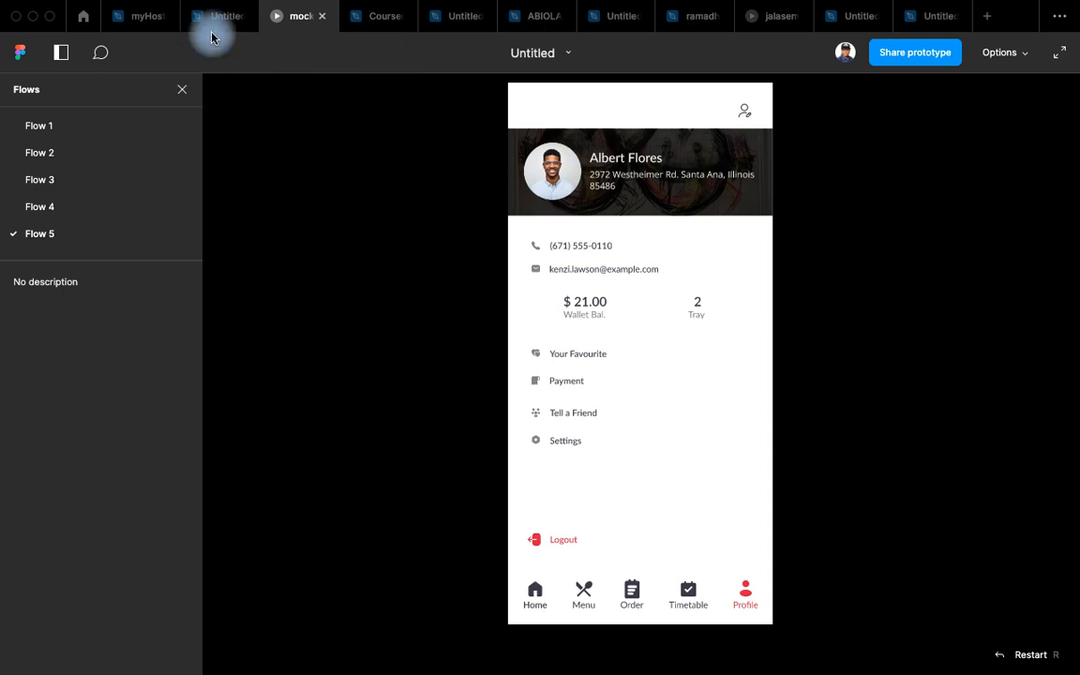
pyautogui.click(215, 16)
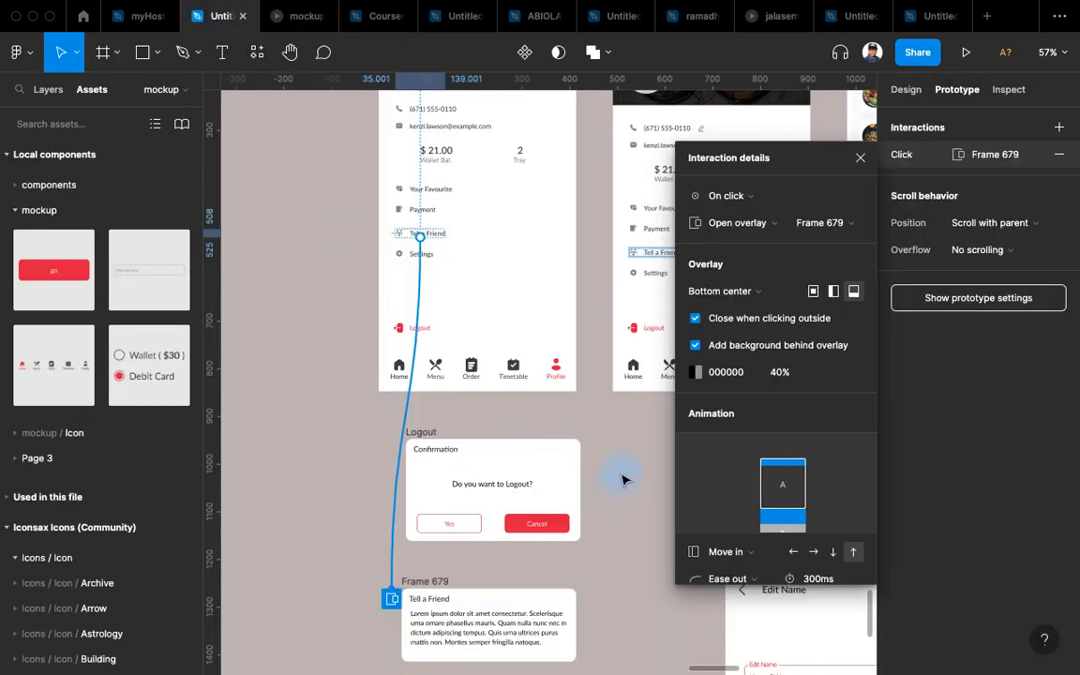
pyautogui.click(860, 157)
pyautogui.scroll(-5, 591, 414)
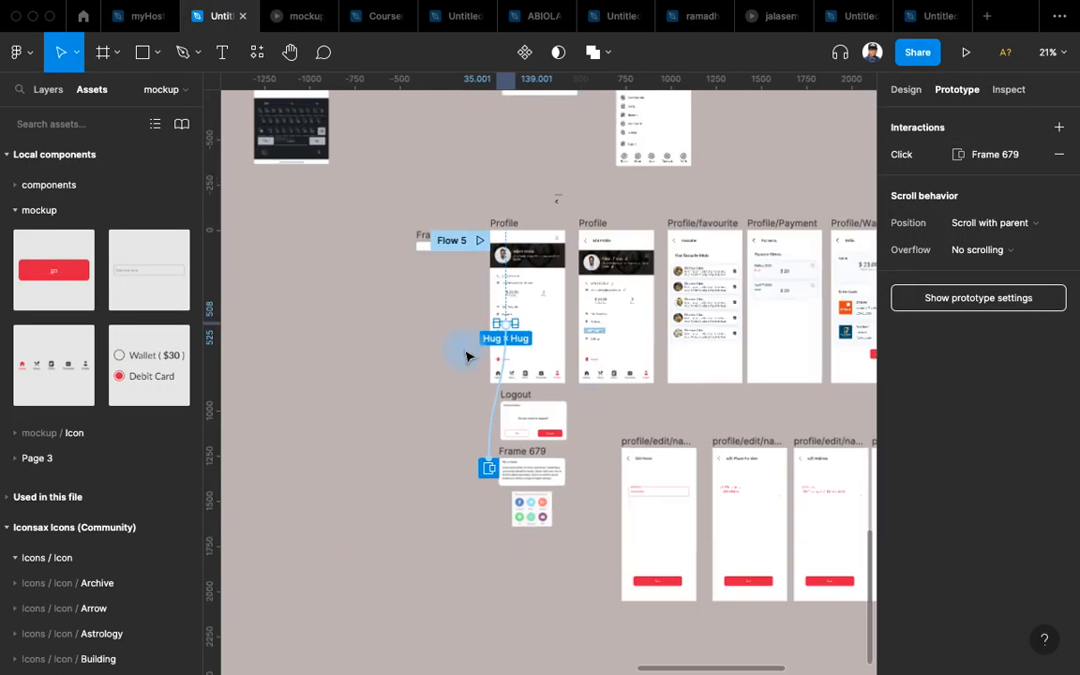